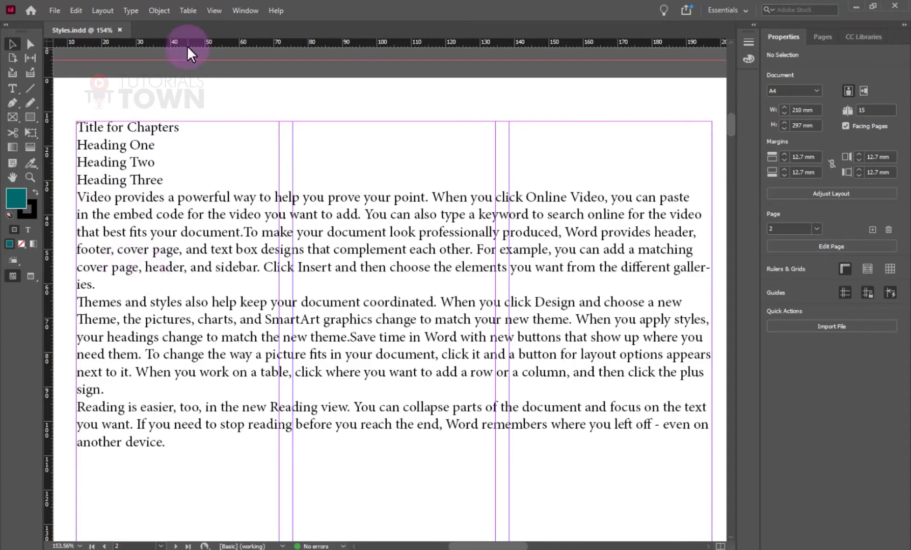
Display the Character Styles and Paragraph Styles lists together, widened and floating over the page, with Paragraph Styles in front
left_click(244, 9)
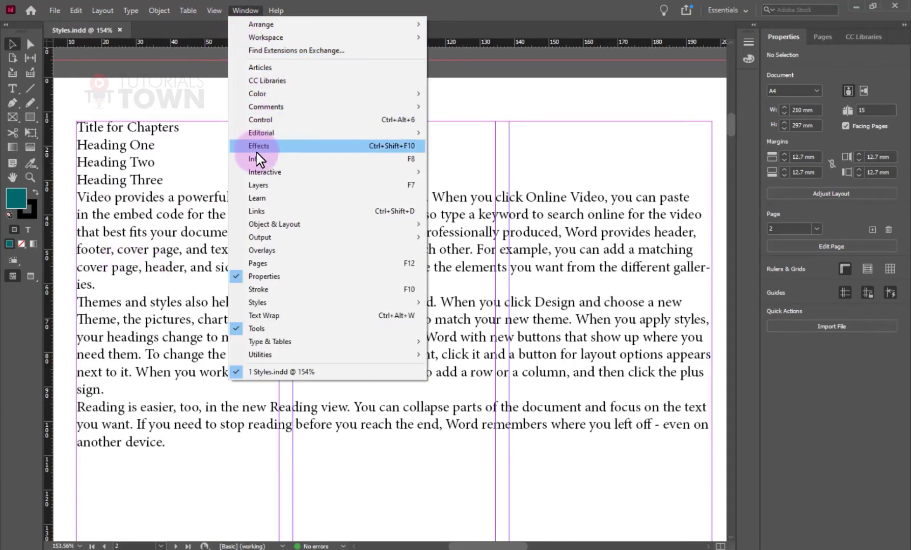
mouse_move(254, 304)
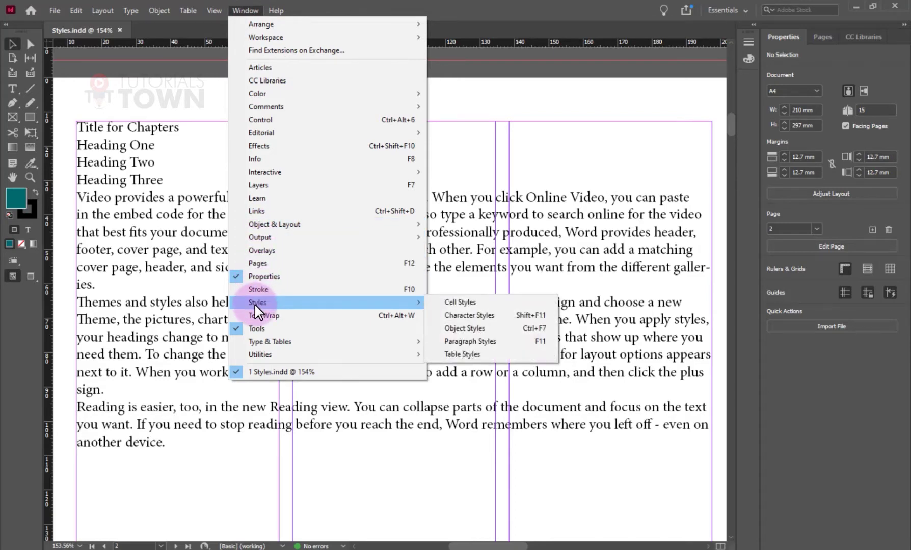
left_click(454, 316)
left_click_drag(615, 142, 403, 116)
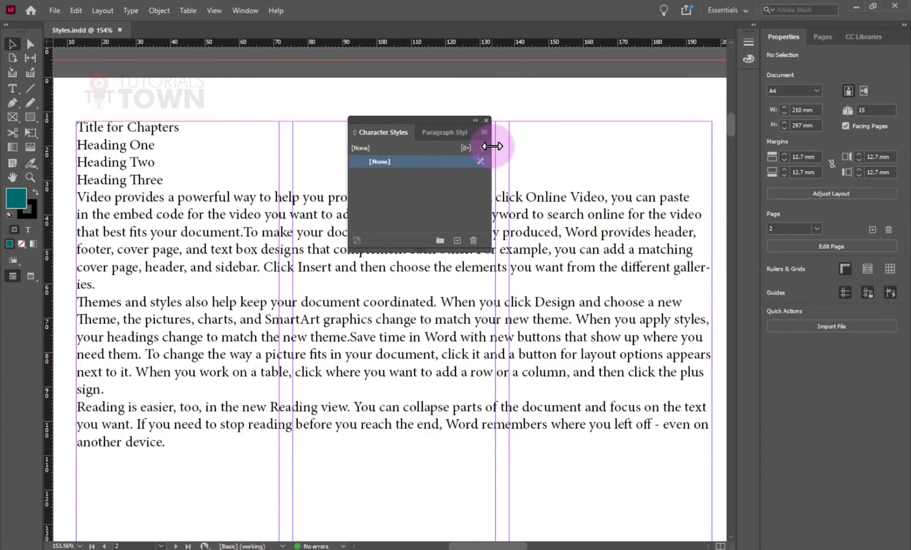
left_click_drag(492, 146, 519, 147)
left_click(441, 131)
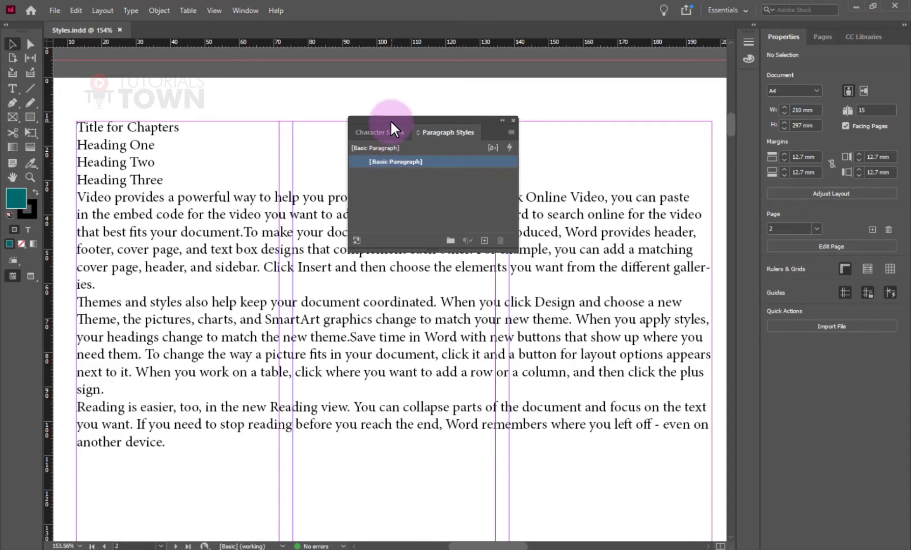
left_click_drag(389, 120, 360, 205)
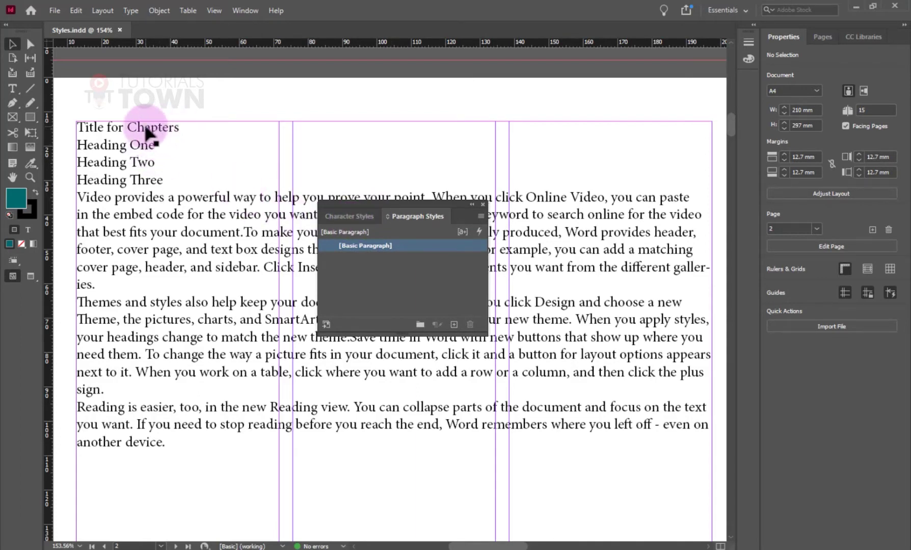
Select the "Title for Chapters" line and bring up the character formatting settings, arranged clear of the title and the styles list
key("t")
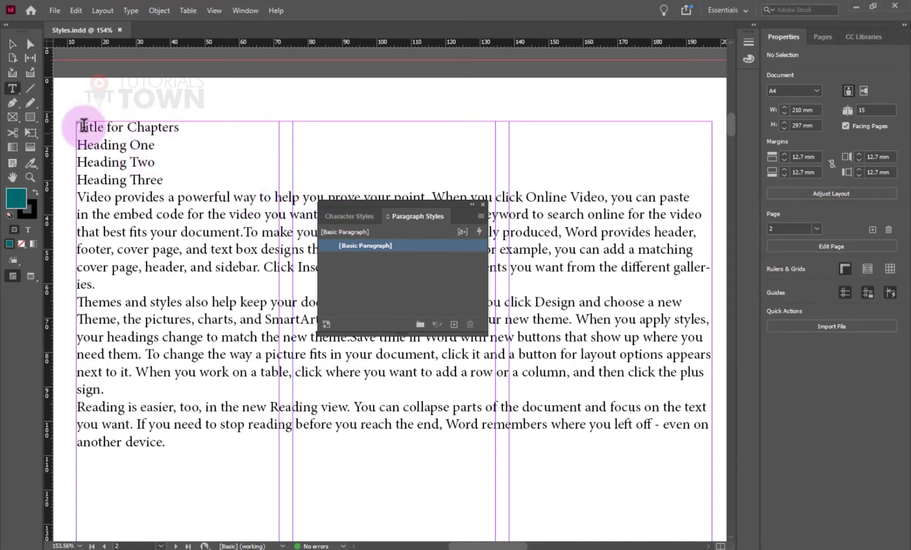
left_click(178, 127)
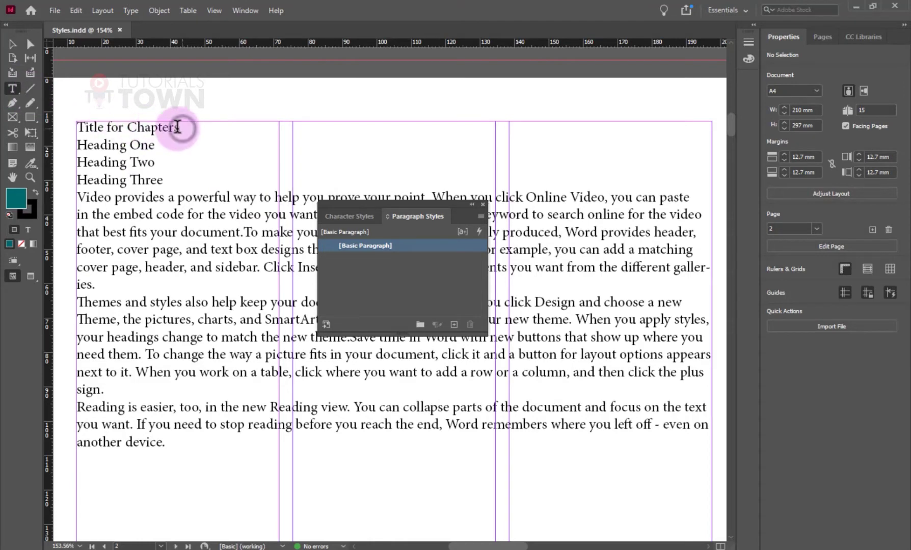
left_click_drag(179, 127, 78, 131)
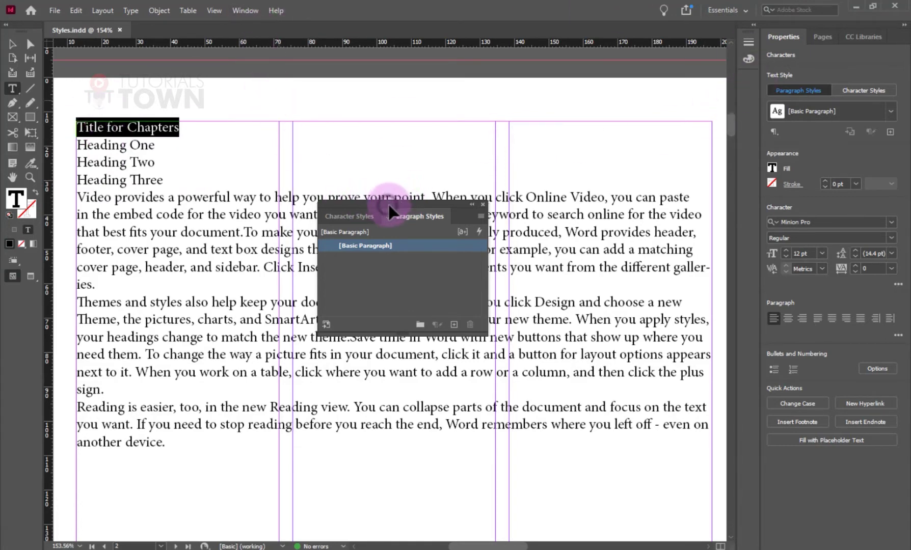
key("ctrl+t")
left_click_drag(132, 87, 350, 88)
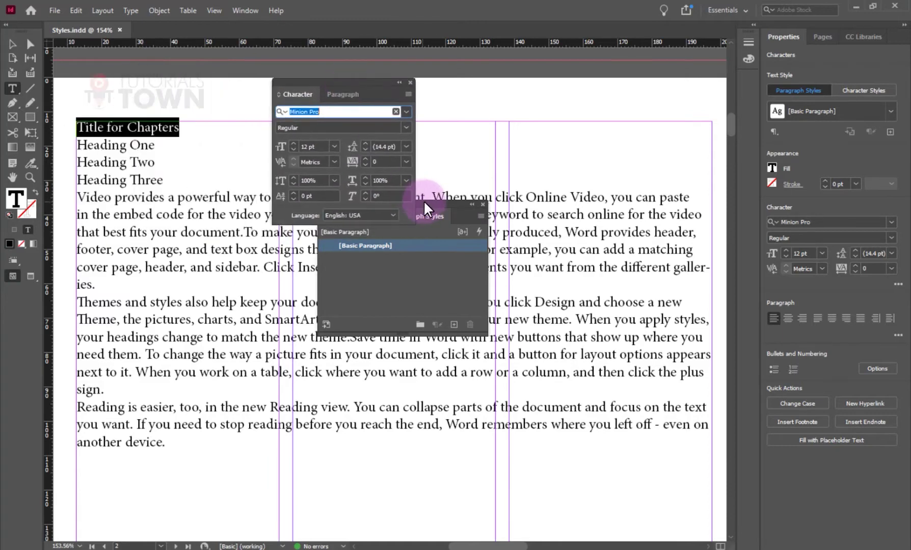
left_click_drag(425, 203, 618, 82)
left_click_drag(386, 84, 329, 218)
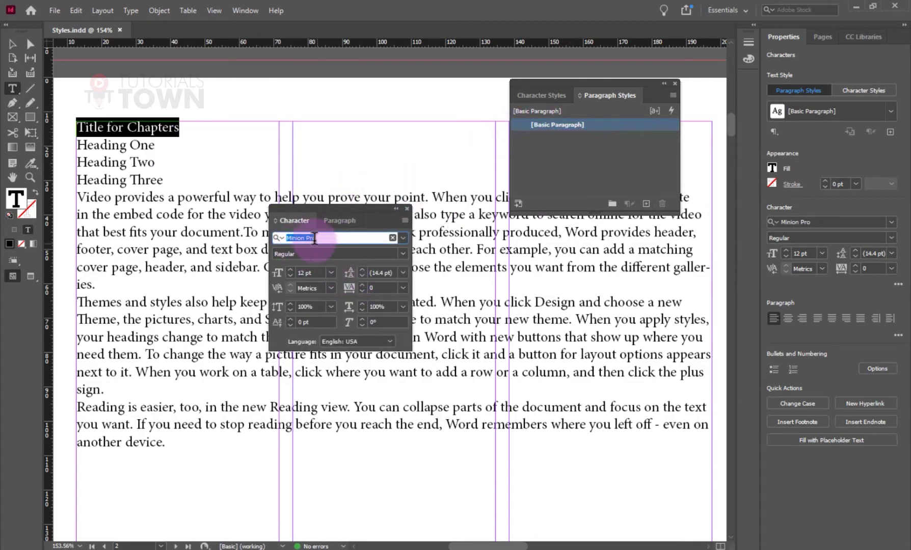
Centre the "Title for Chapters" line with the paragraph formatting settings, moving the styles list down beside them
left_click(339, 220)
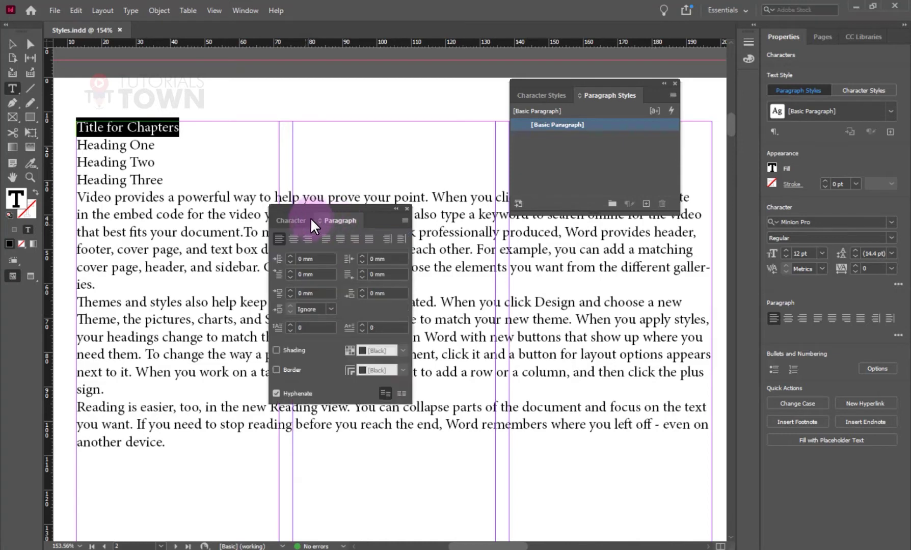
left_click(306, 220)
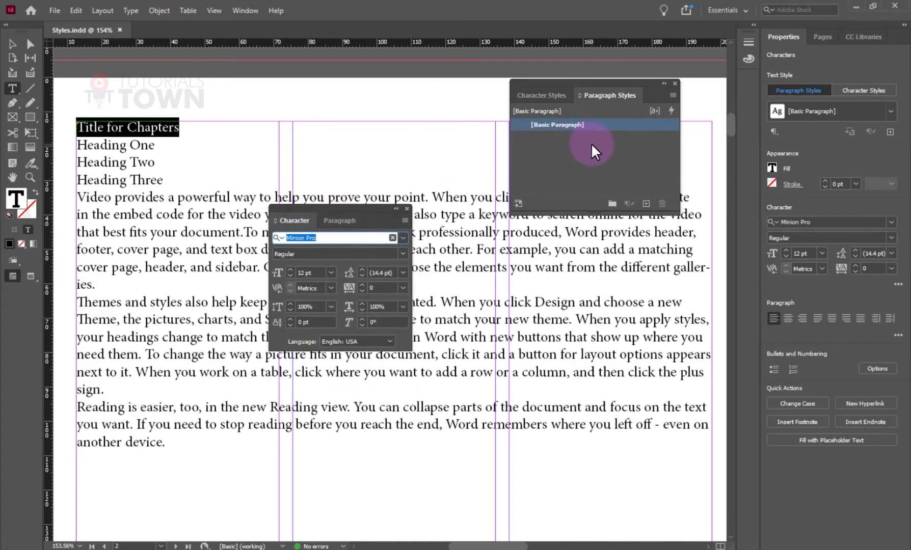
left_click(557, 98)
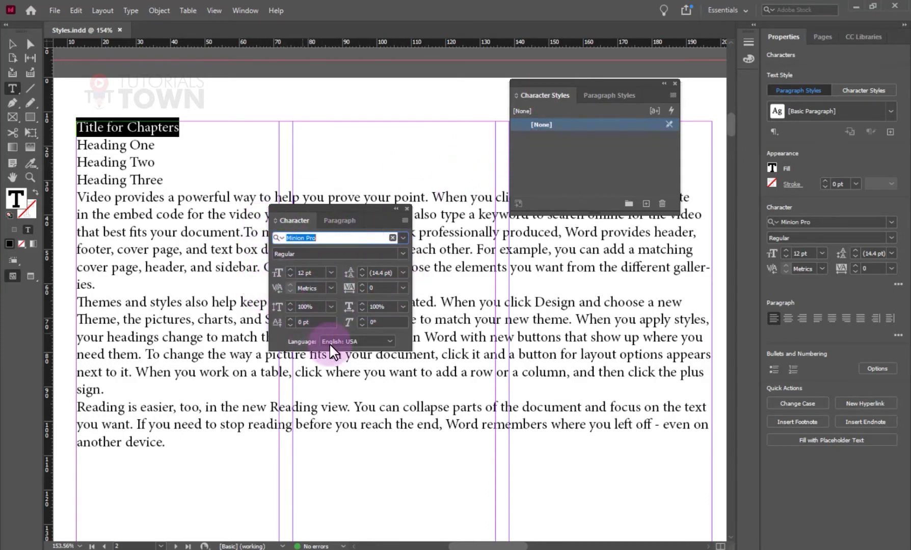
left_click(342, 219)
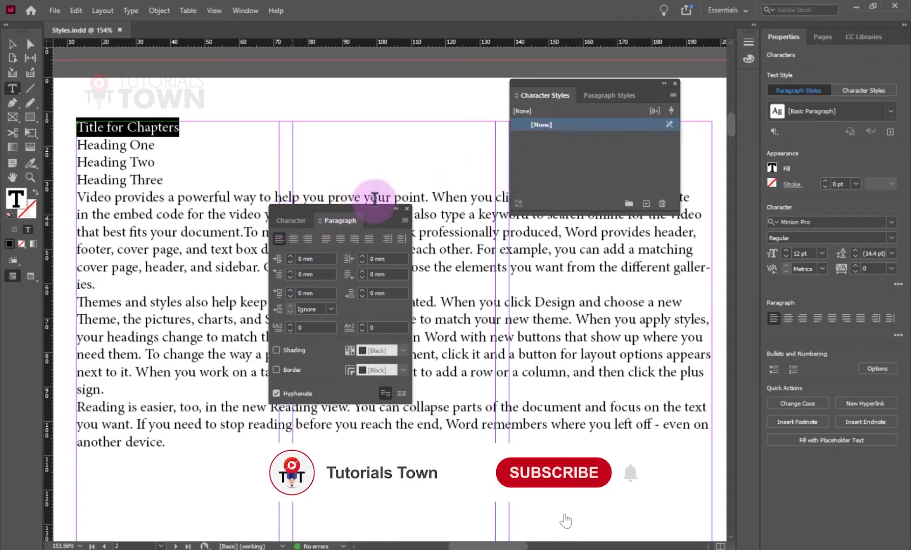
left_click_drag(566, 84, 541, 314)
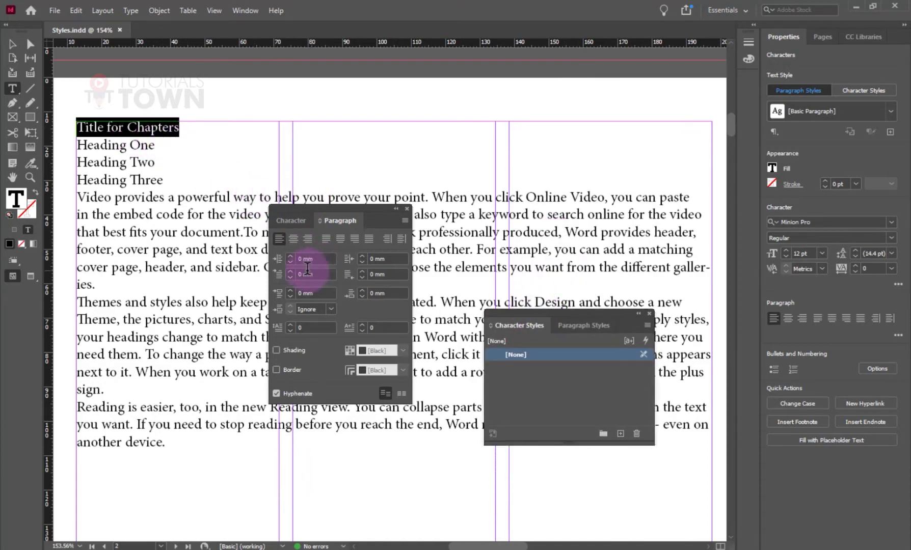
left_click(293, 239)
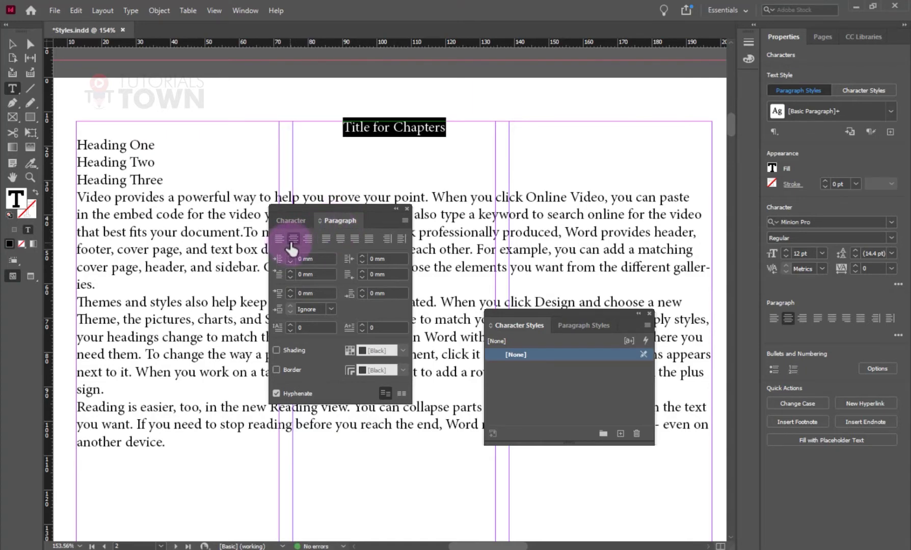
Set the chapter title's font to Roboto Condensed Bold
left_click(297, 220)
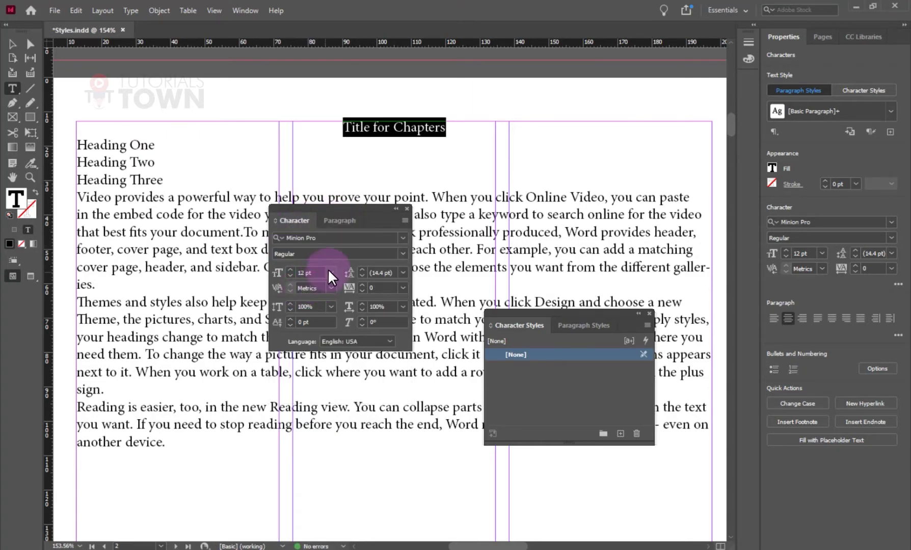
left_click(363, 237)
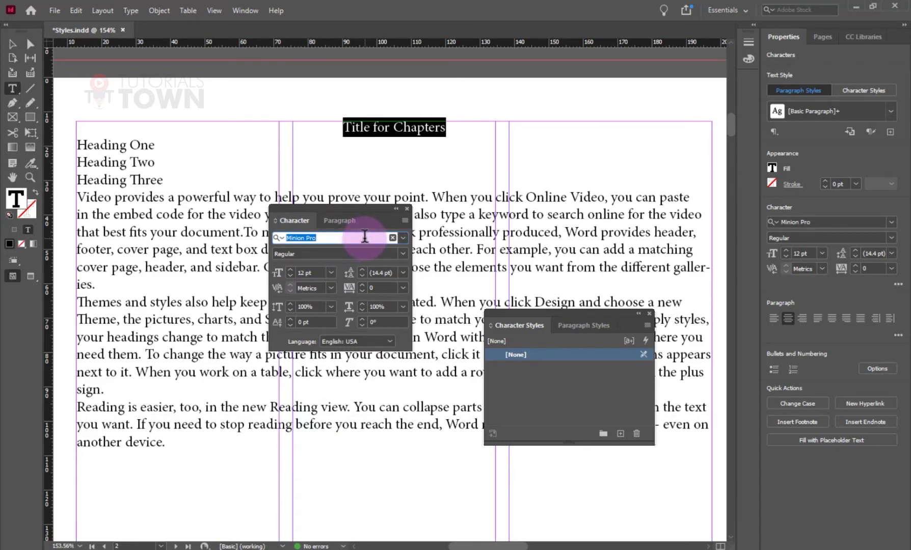
type("Ro")
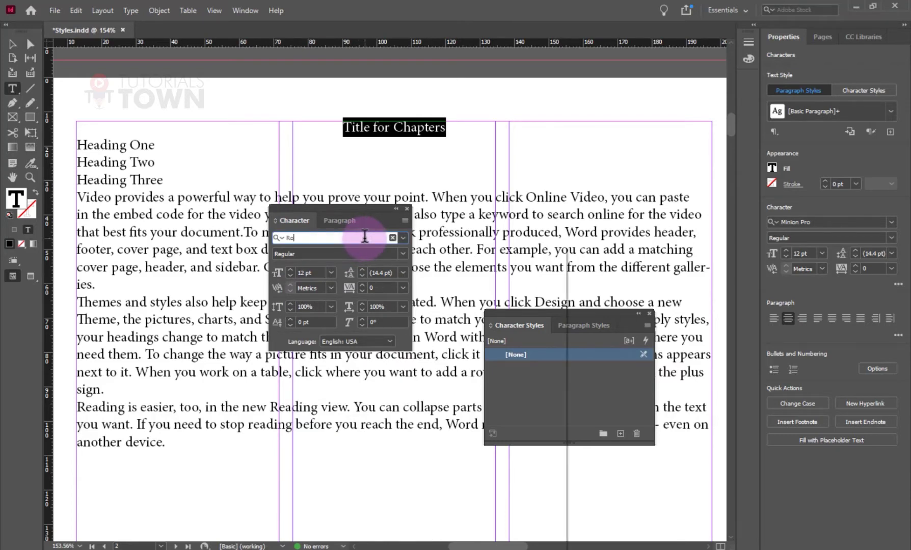
type("bot")
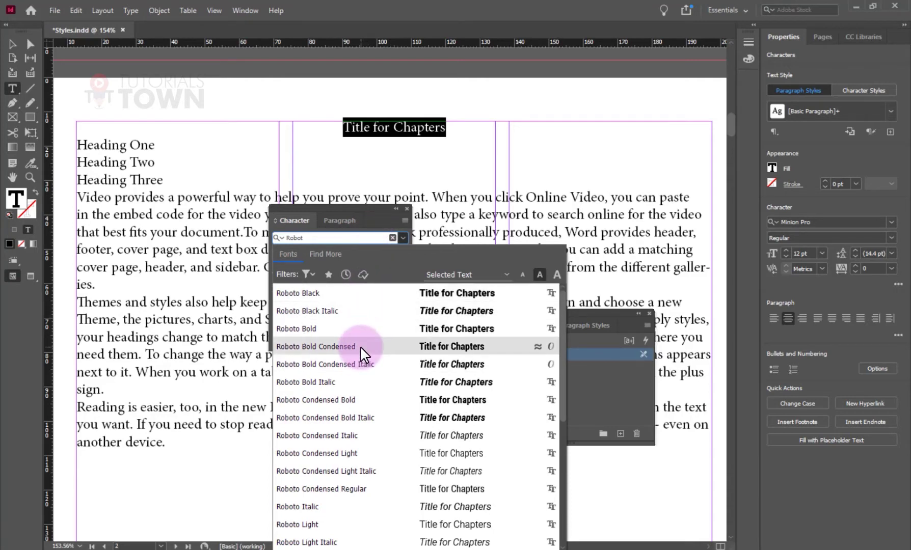
left_click(352, 402)
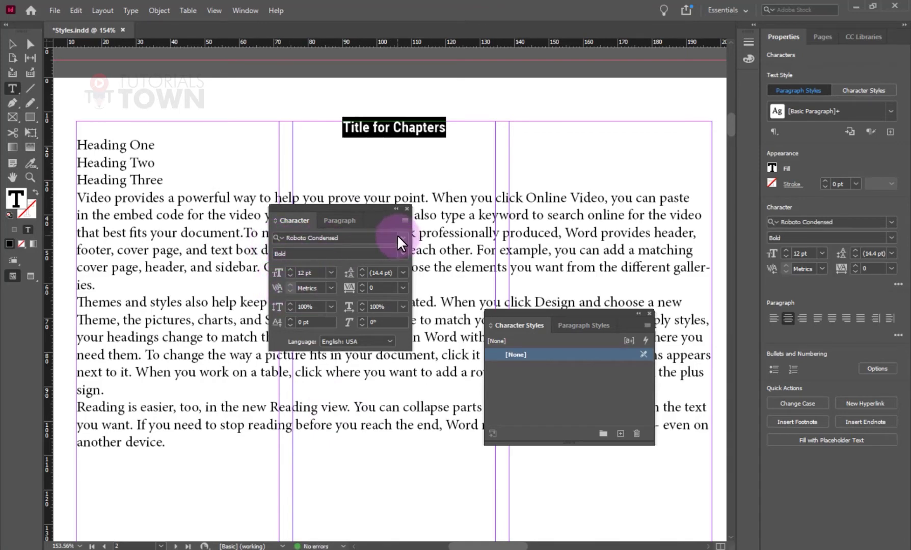
Set the chapter title's font size to 35 pt
left_click(290, 270)
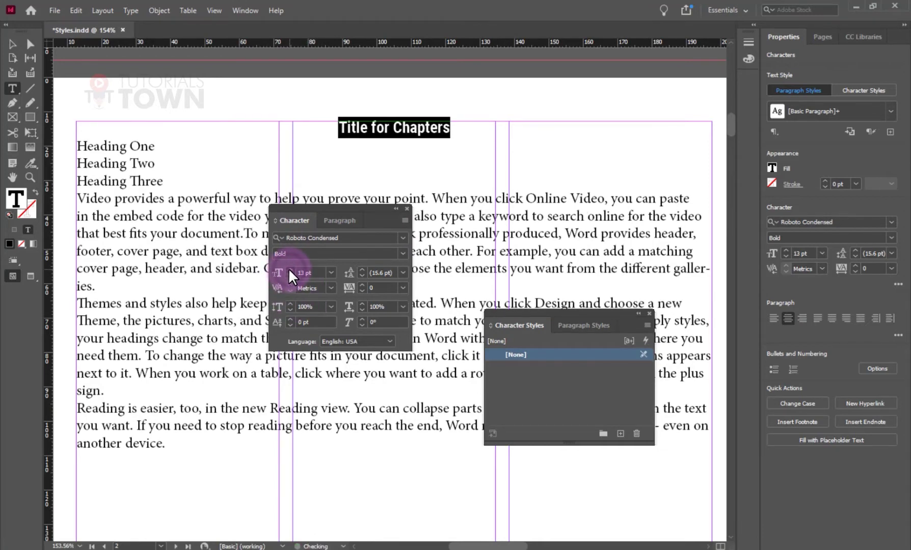
left_click(290, 270)
left_click(289, 269)
left_click(290, 270)
left_click(290, 270)
left_click(291, 270)
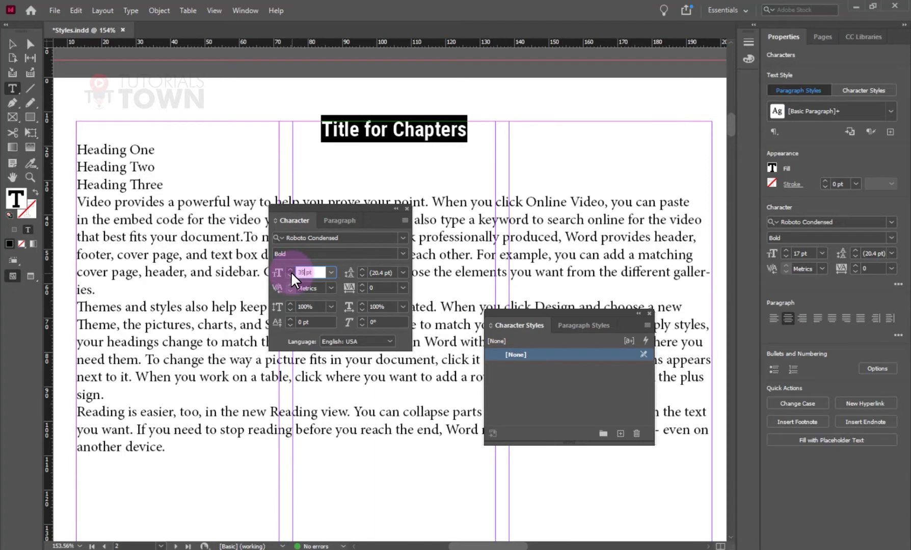
type("35")
key("Return")
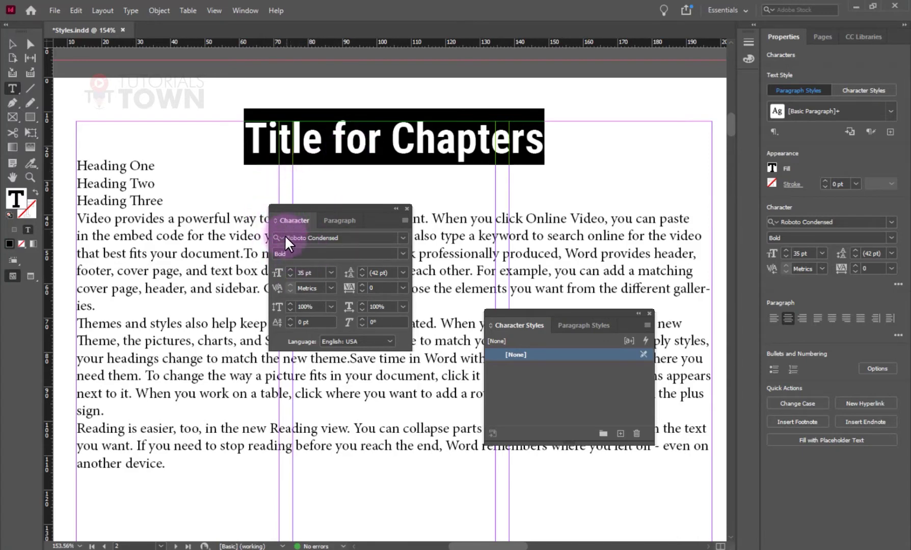
Apply All Caps to the chapter title and deselect it
left_click(404, 221)
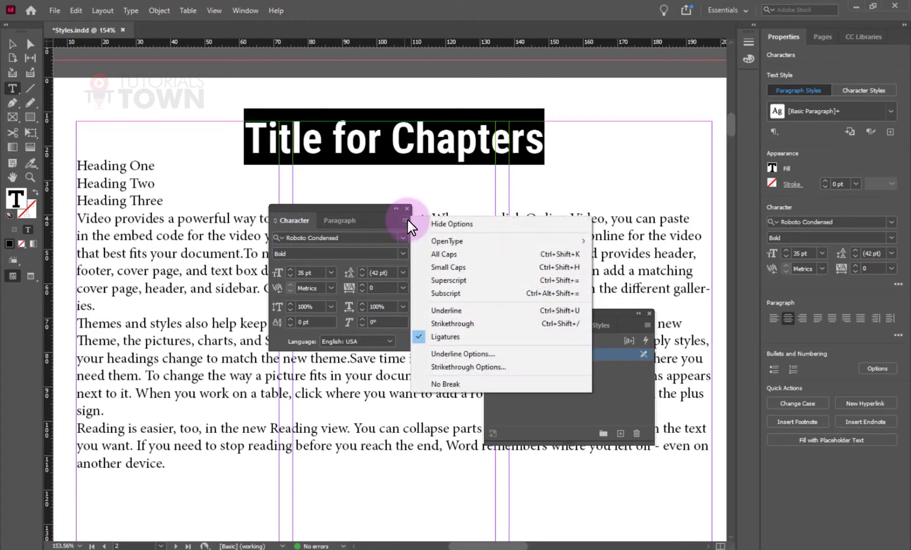
left_click(437, 255)
left_click(203, 137)
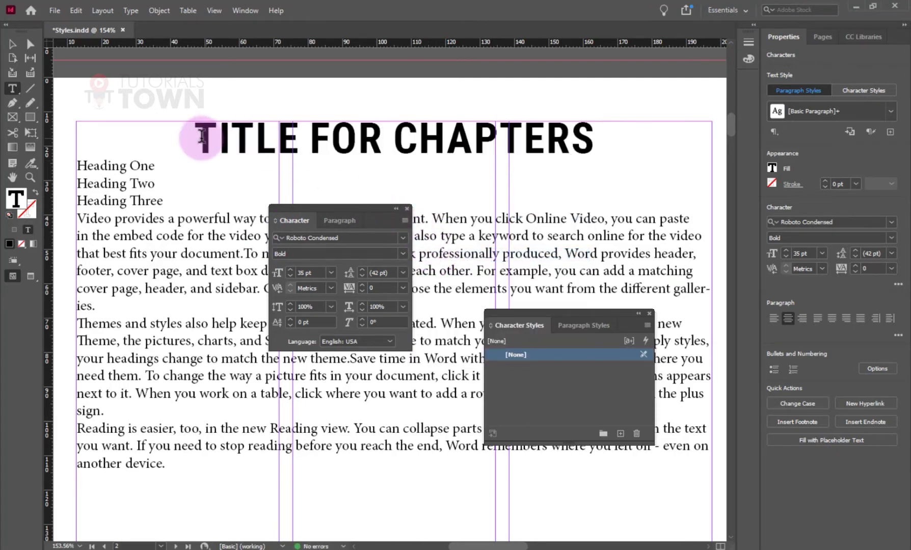
Try replacing the word FOR in the chapter title with BY, and restore FOR
left_click_drag(202, 137, 592, 138)
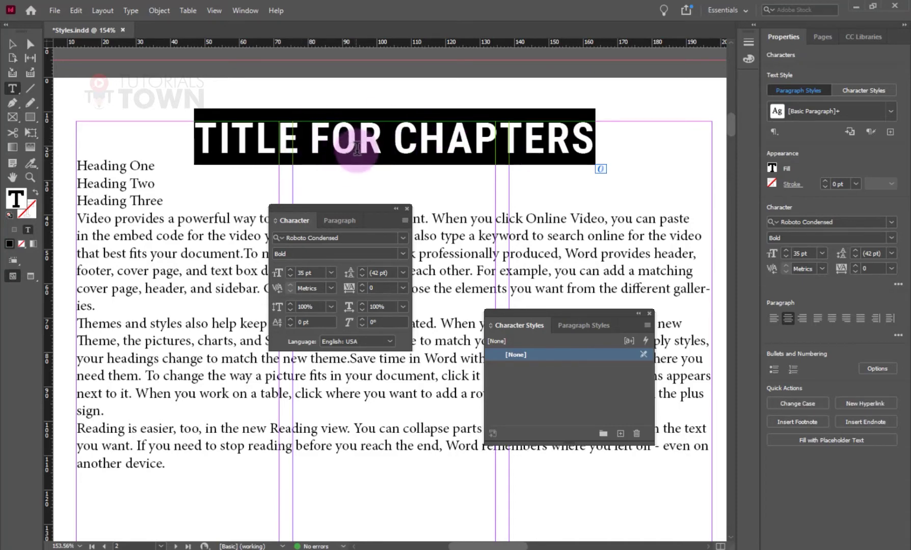
double_click(315, 135)
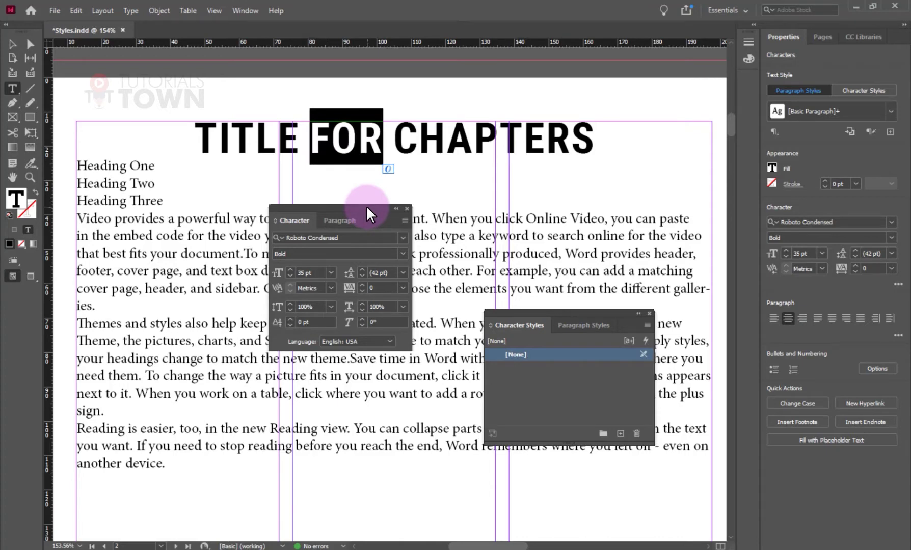
type("BY")
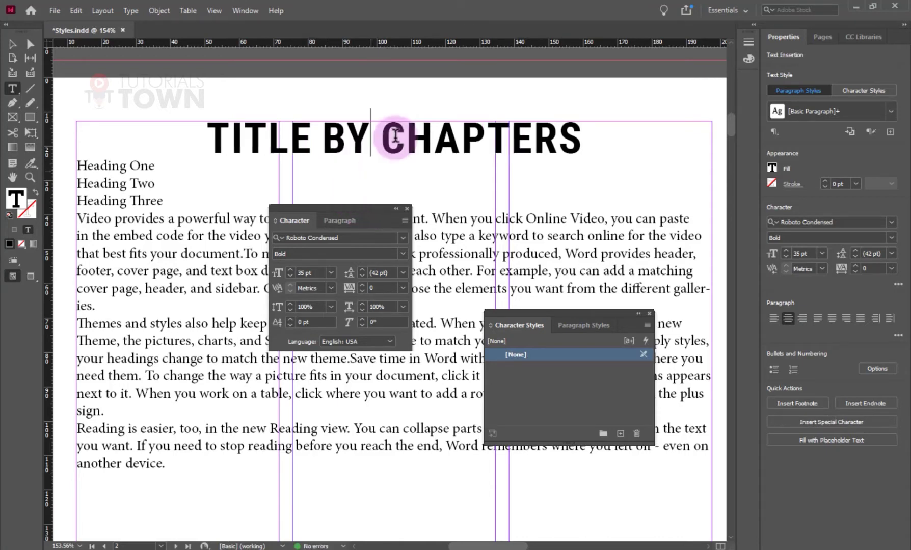
key("BackSpace")
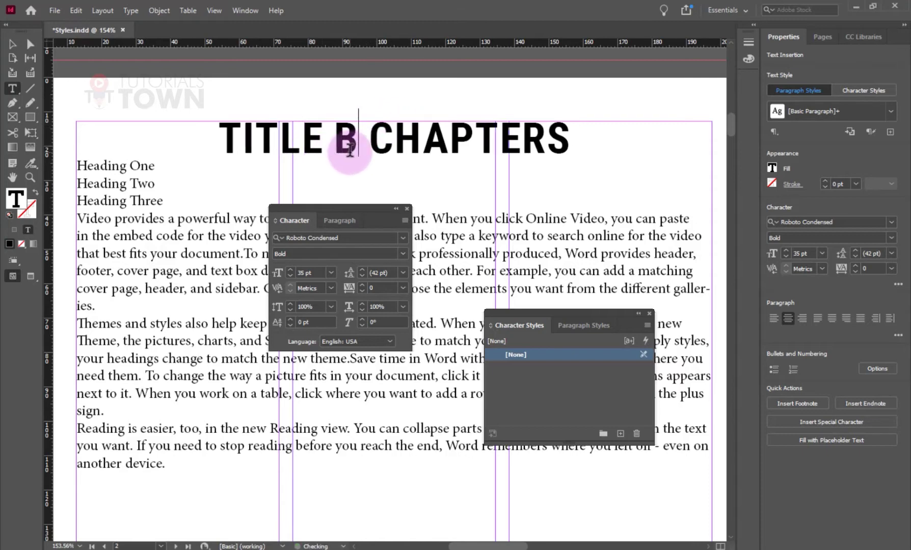
key("BackSpace")
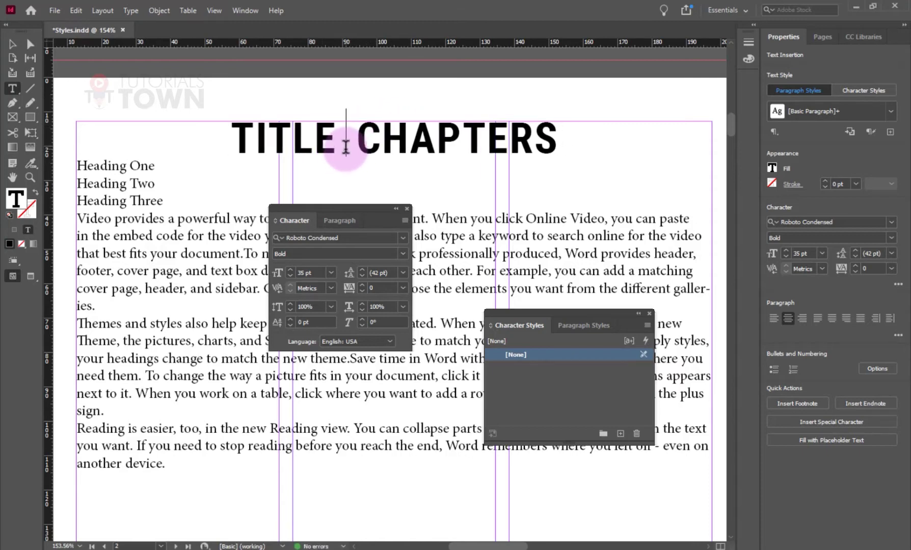
type("FOR")
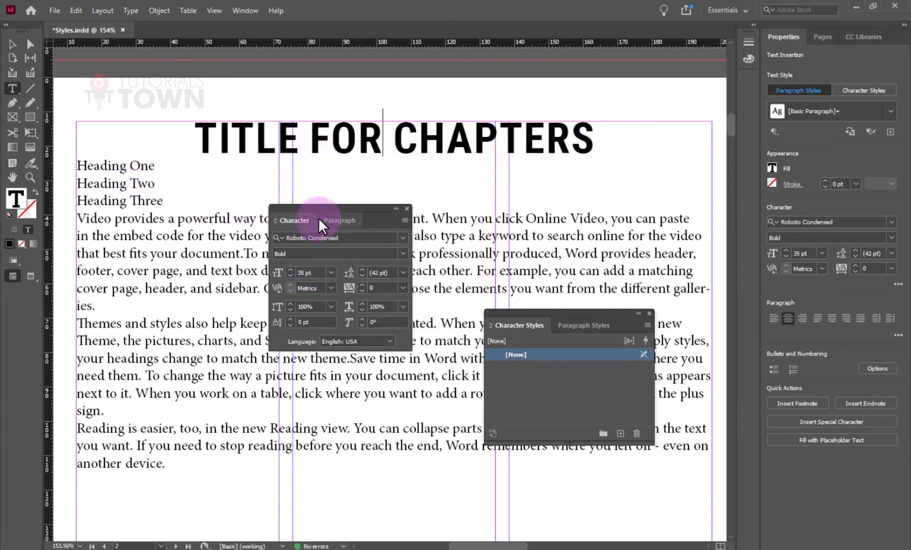
Set the font of the Heading One line to Roboto Black and apply All Caps to it
left_click_drag(156, 166, 79, 168)
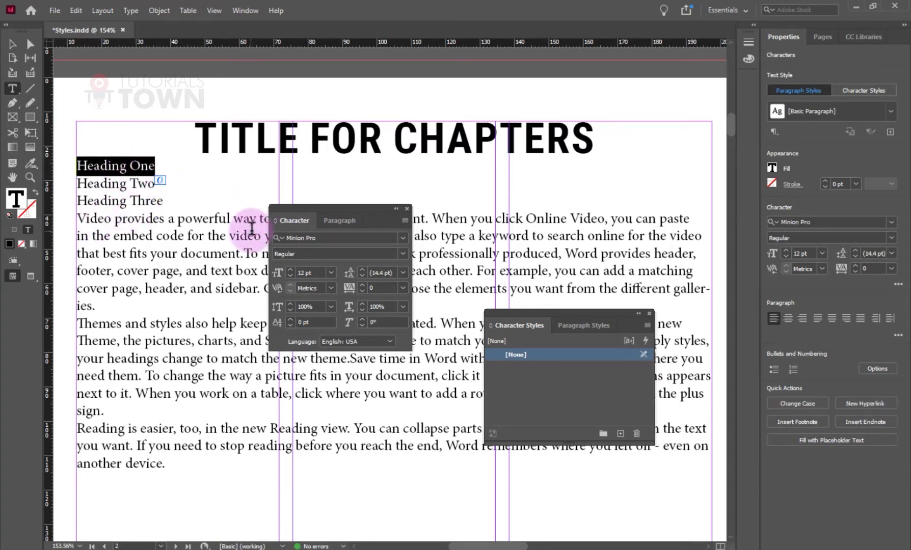
left_click(352, 239)
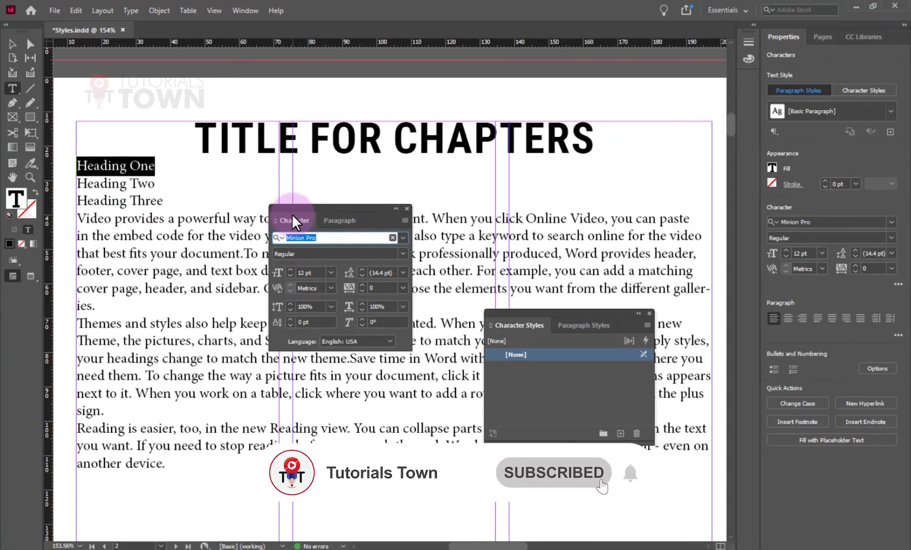
type("Robo")
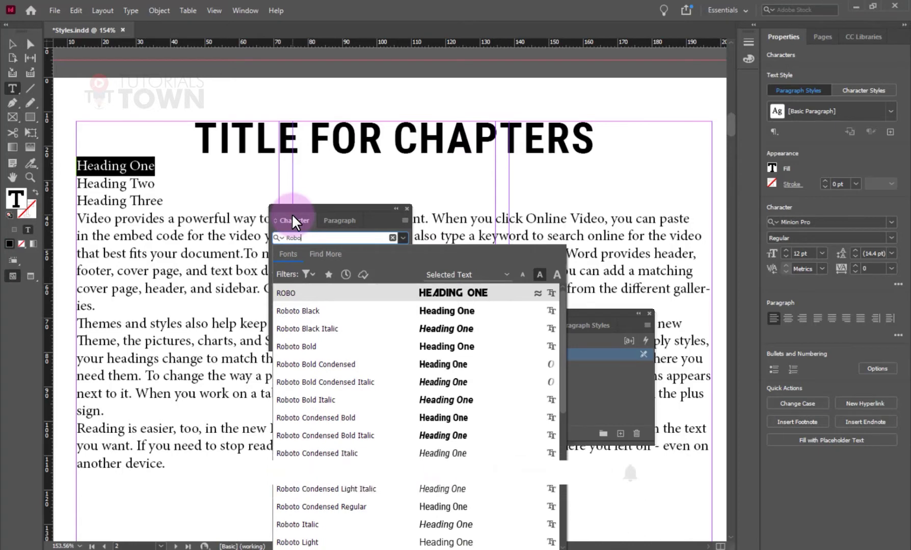
left_click(305, 318)
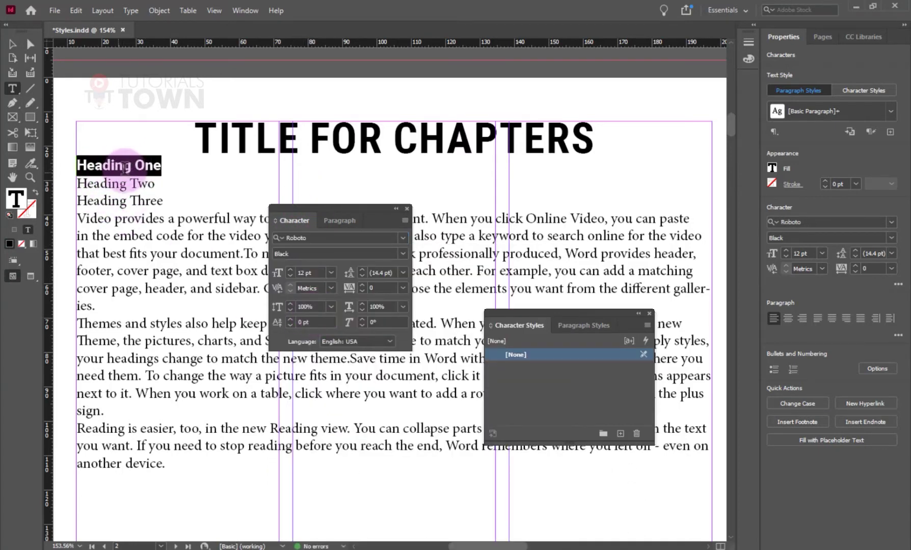
left_click(404, 220)
left_click(450, 256)
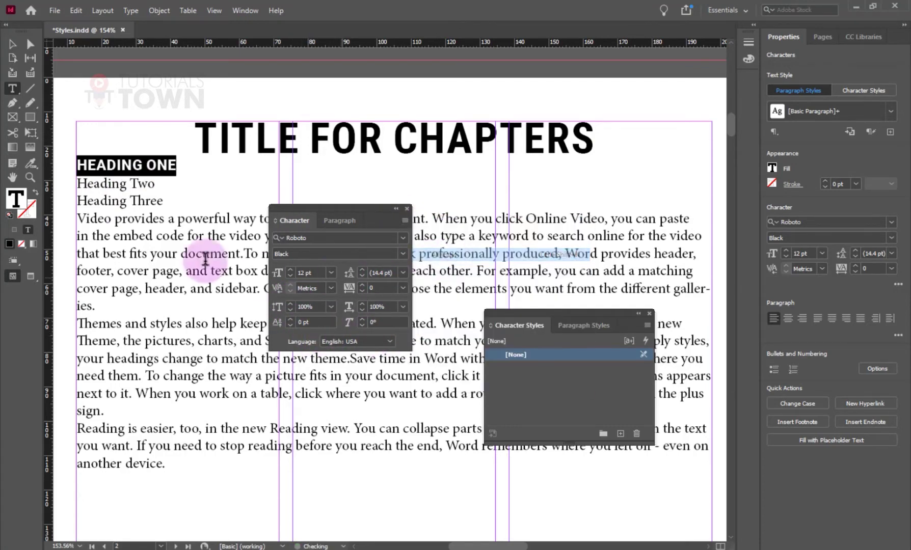
Center-align the Heading One paragraph
left_click_drag(155, 184, 76, 184)
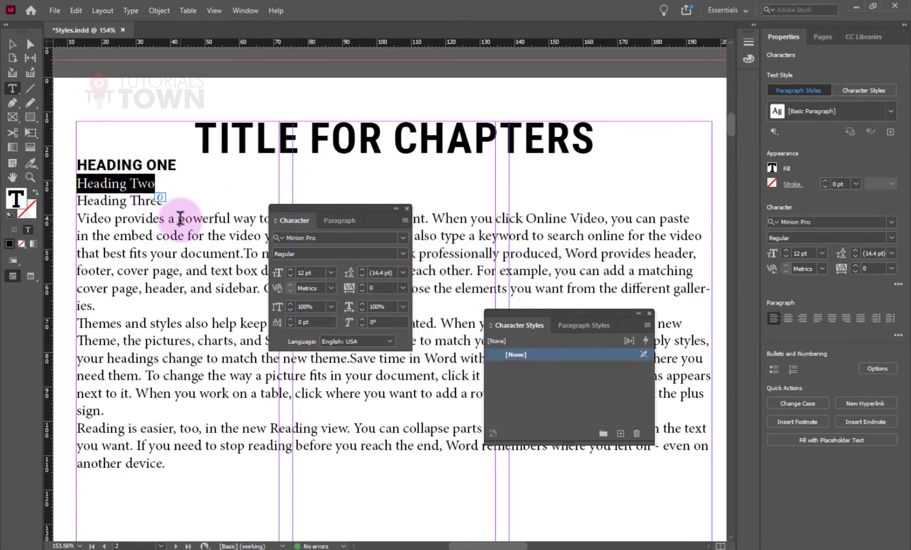
left_click_drag(177, 166, 75, 165)
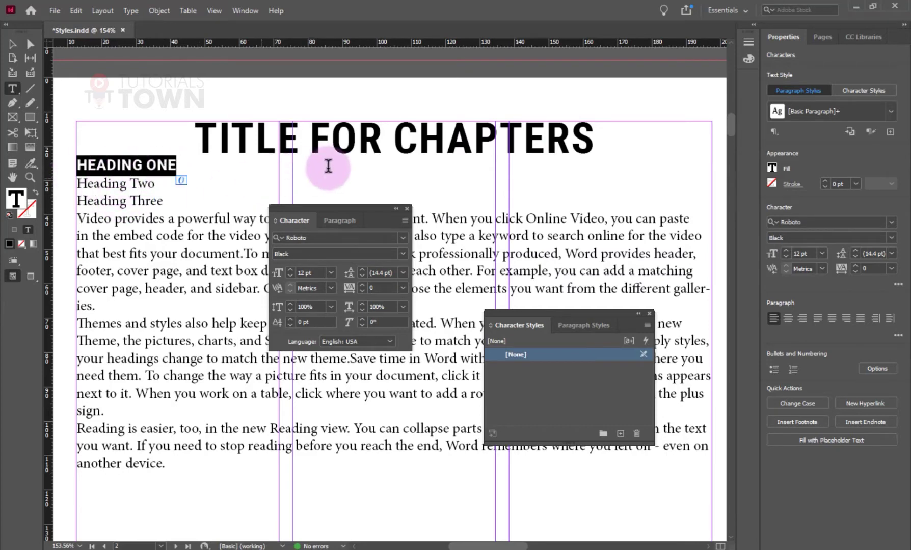
left_click(337, 221)
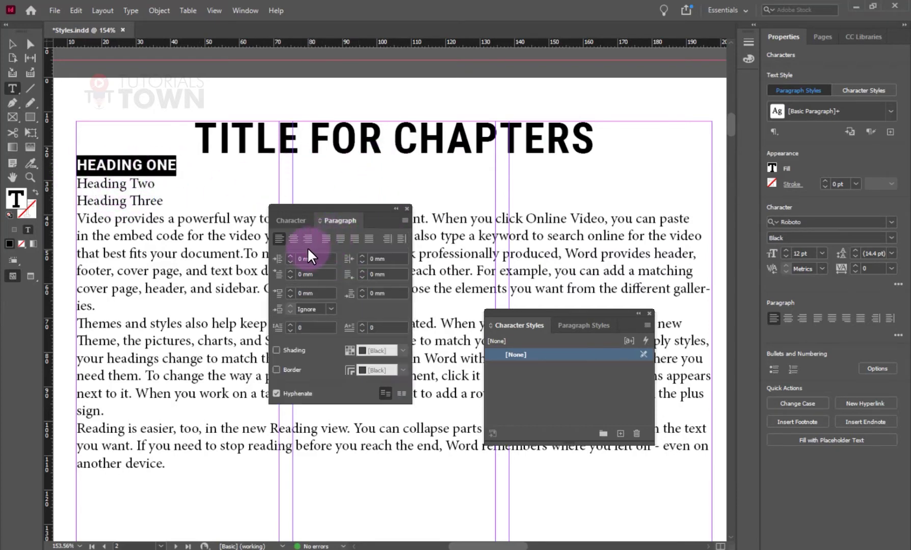
left_click(294, 239)
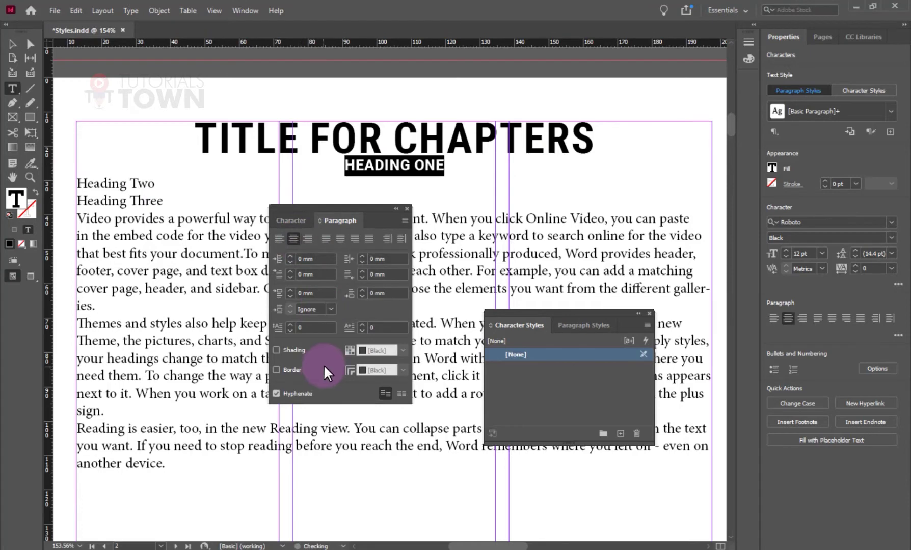
Set the left indent of the Heading Two paragraph to 3 mm
left_click_drag(156, 184, 76, 184)
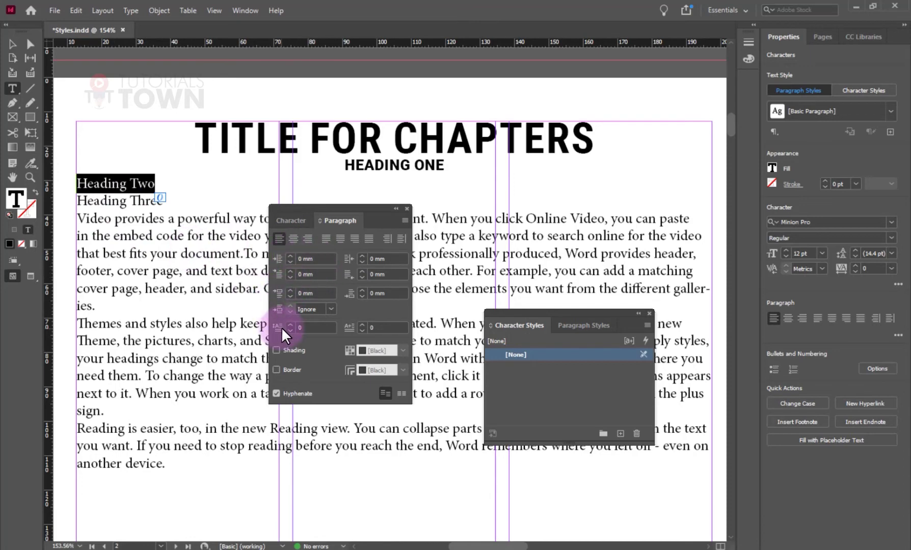
left_click(290, 257)
left_click(290, 256)
left_click(290, 257)
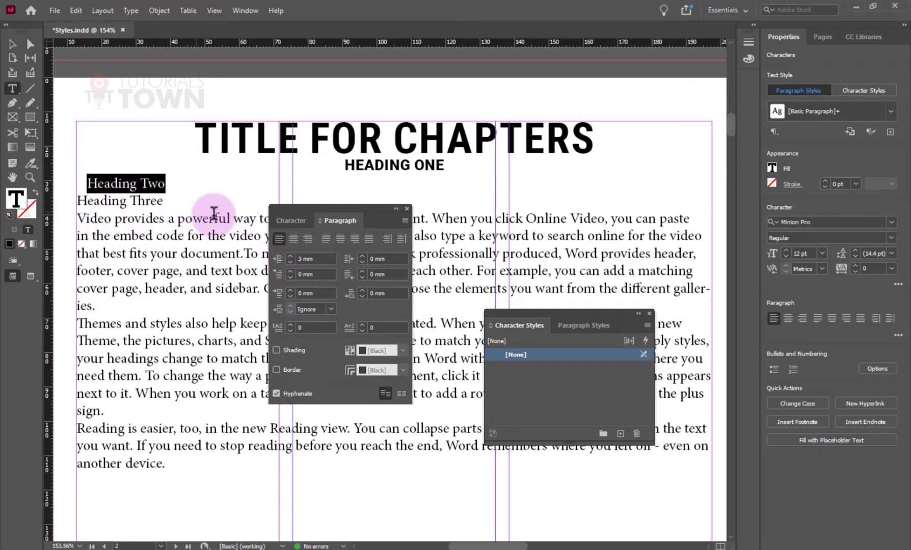
Set the font of the Heading Two line to Impact Regular
left_click(294, 221)
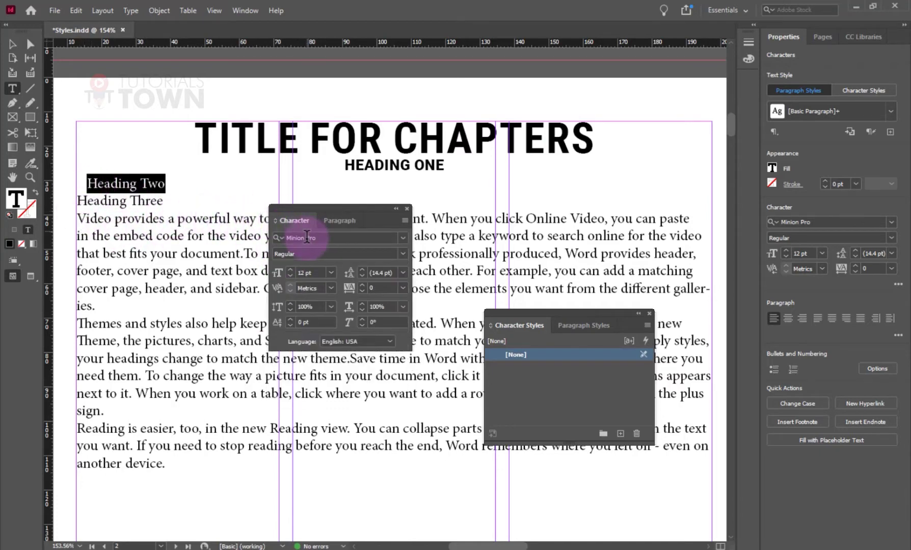
left_click(334, 236)
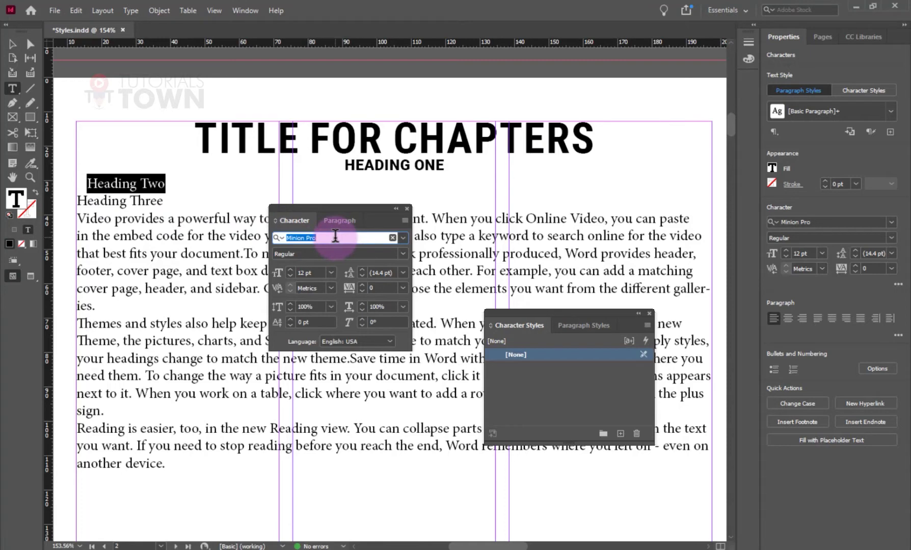
type("B")
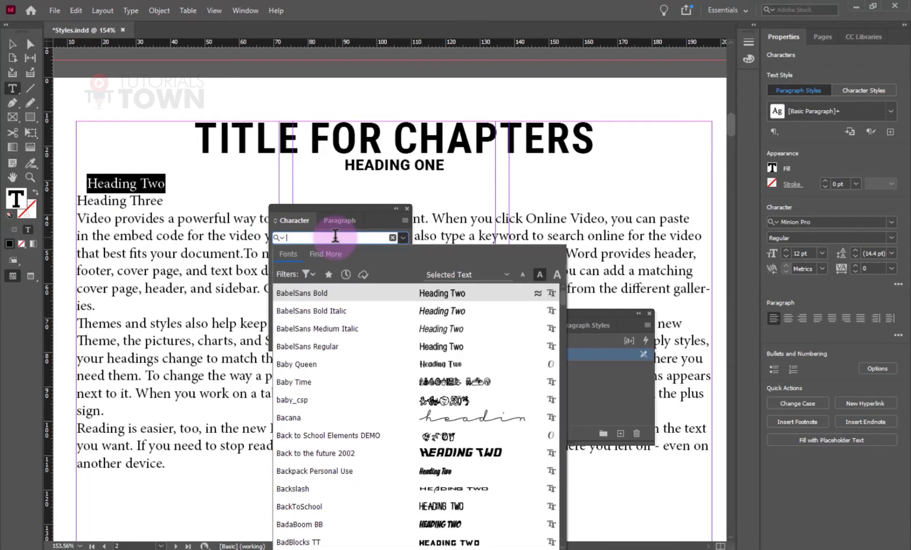
type("robor")
key("BackSpace")
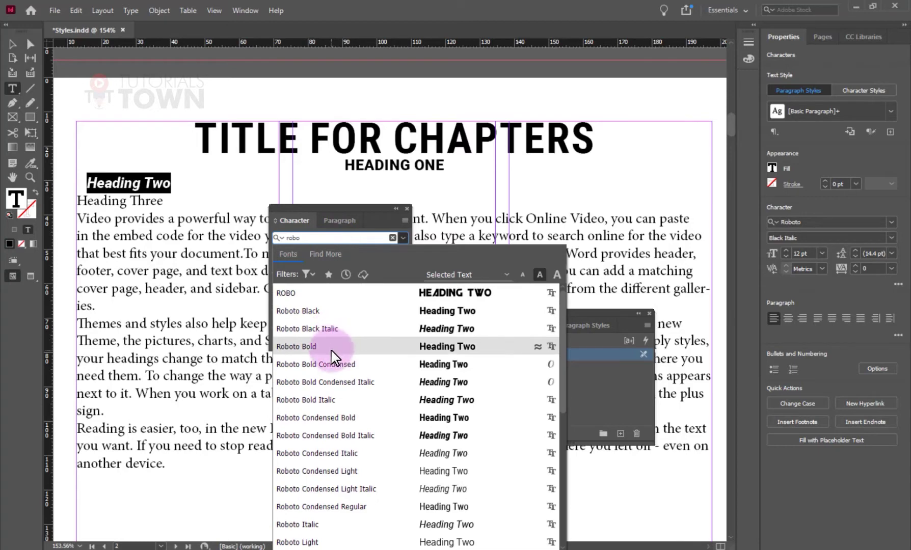
left_click_drag(317, 238, 247, 237)
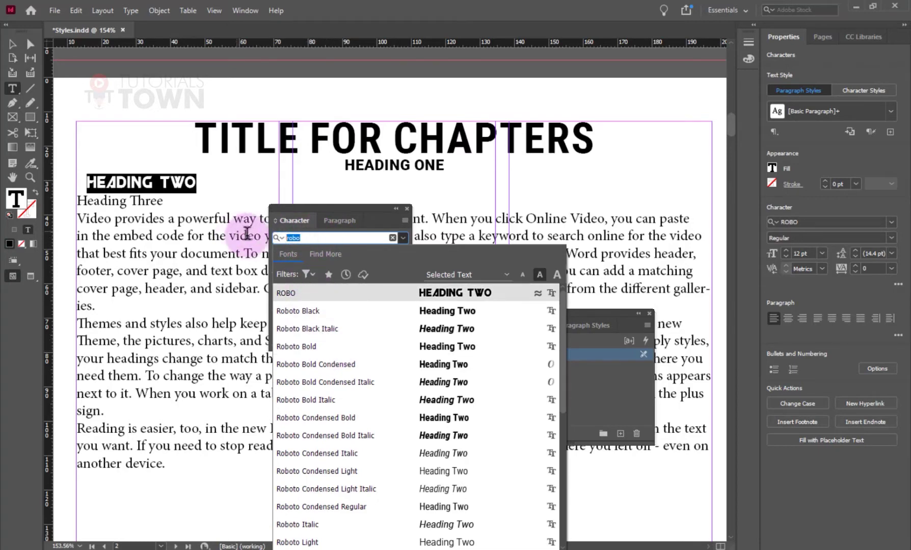
type("Impact")
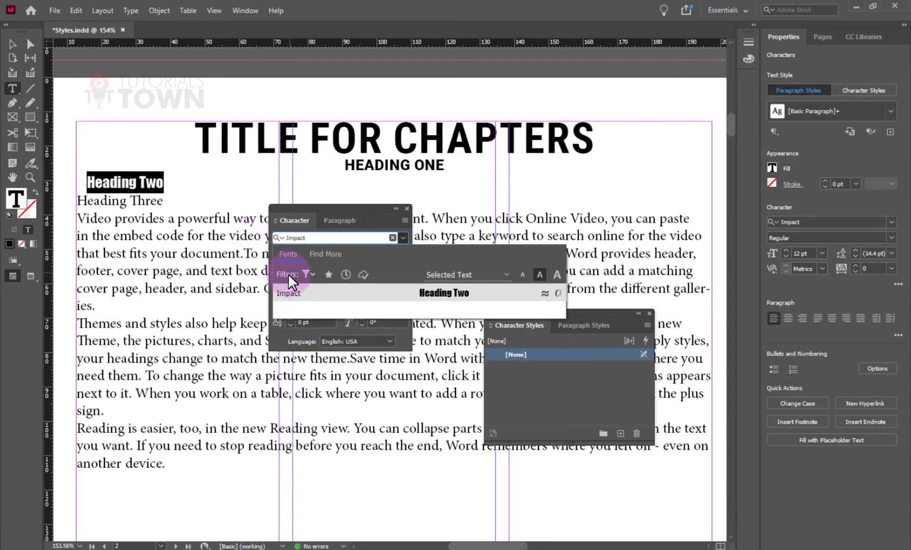
left_click(289, 294)
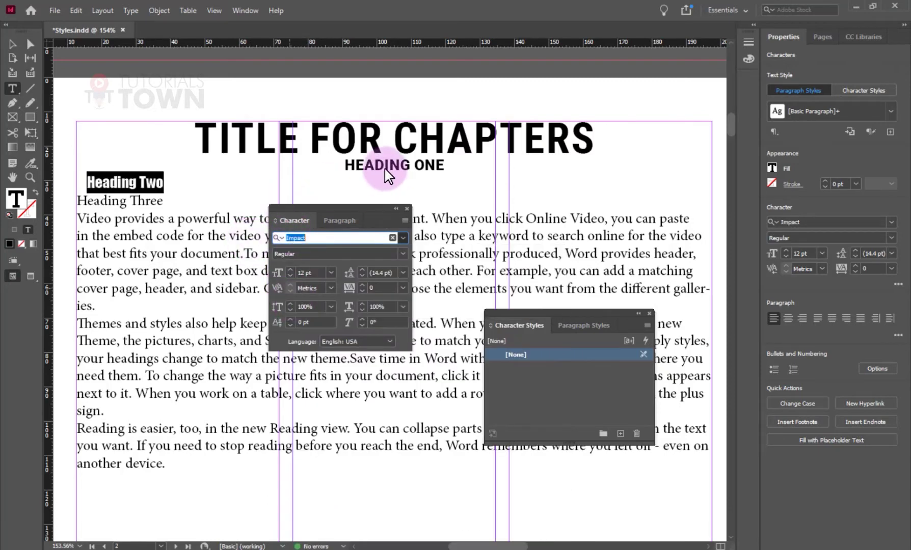
Set the font size of the Heading One line to 24 pt
left_click(357, 163)
left_click_drag(338, 162, 467, 162)
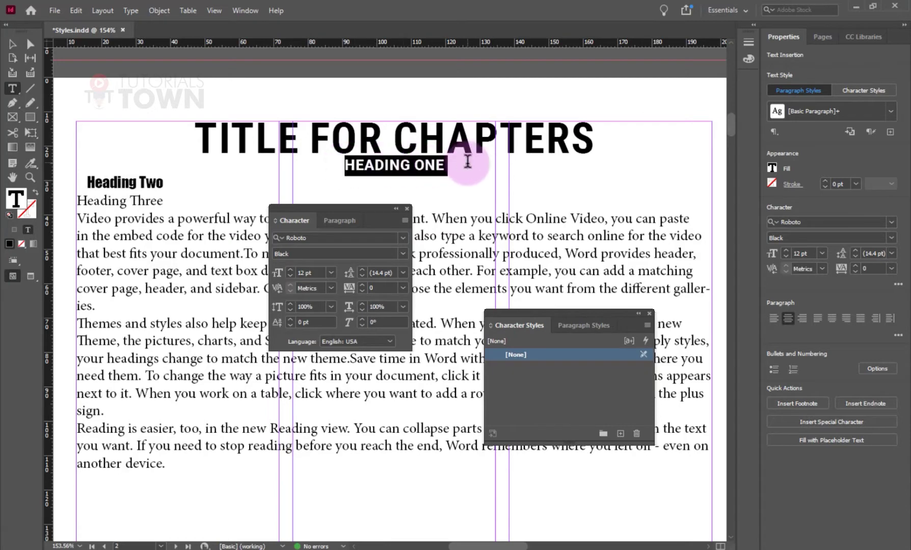
left_click(298, 272)
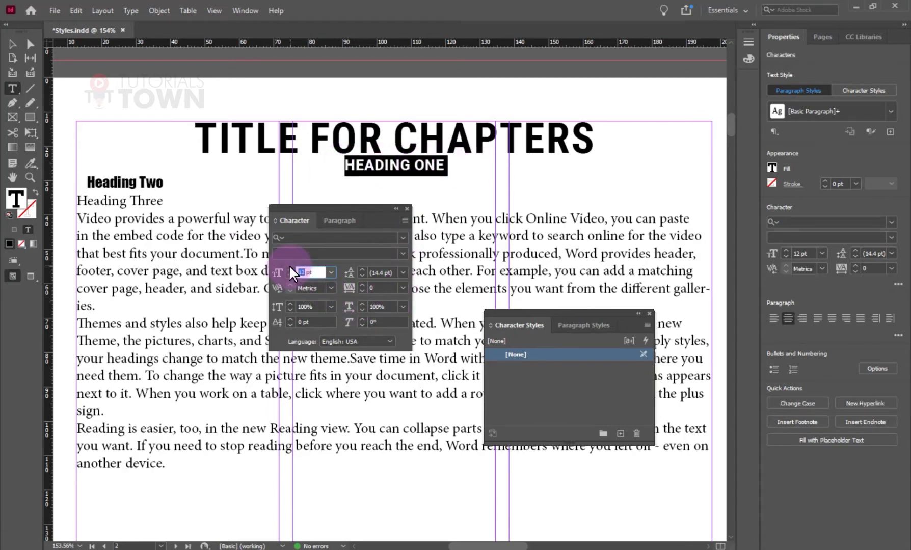
key("Return")
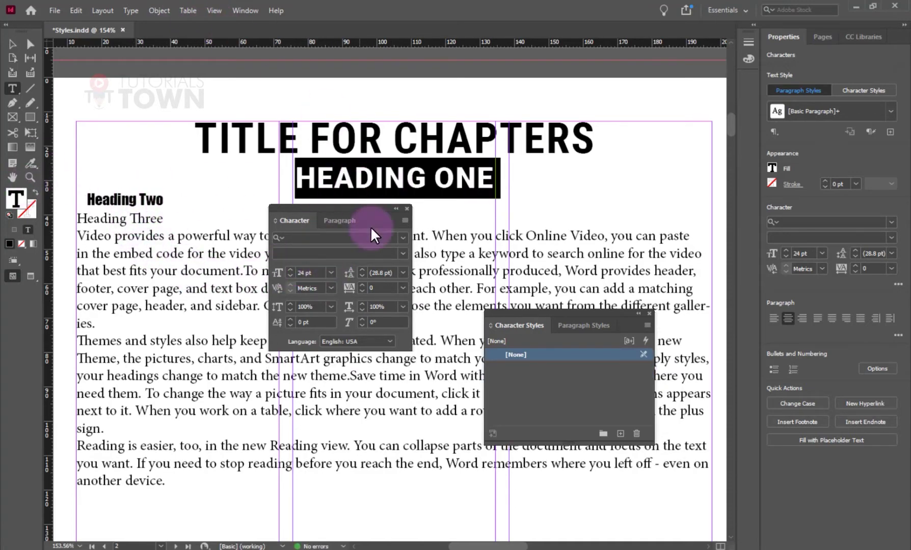
Color the Heading One text with the red C=18 M=98 Y=92 K=8 swatch from the Parrot group, and deselect it
left_click_drag(352, 213, 298, 245)
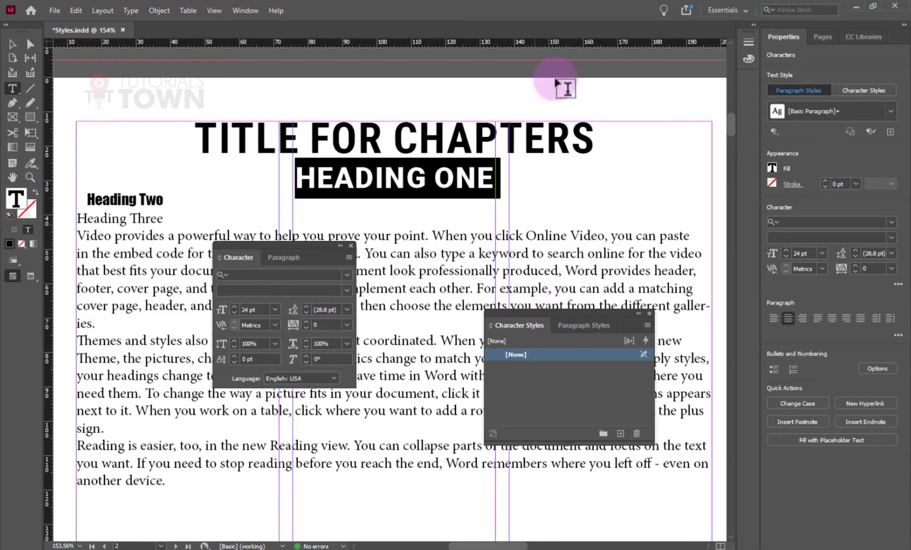
left_click(350, 257)
left_click(350, 256)
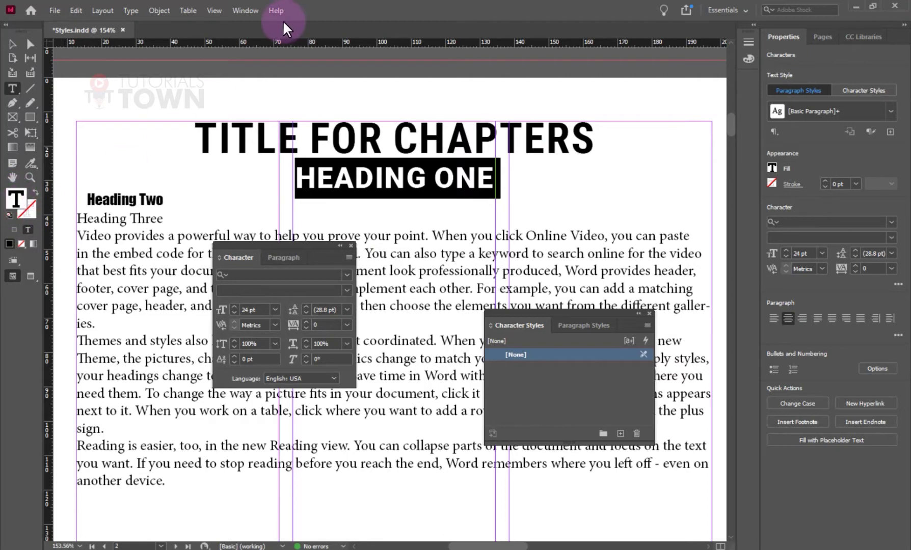
left_click(252, 11)
mouse_move(271, 95)
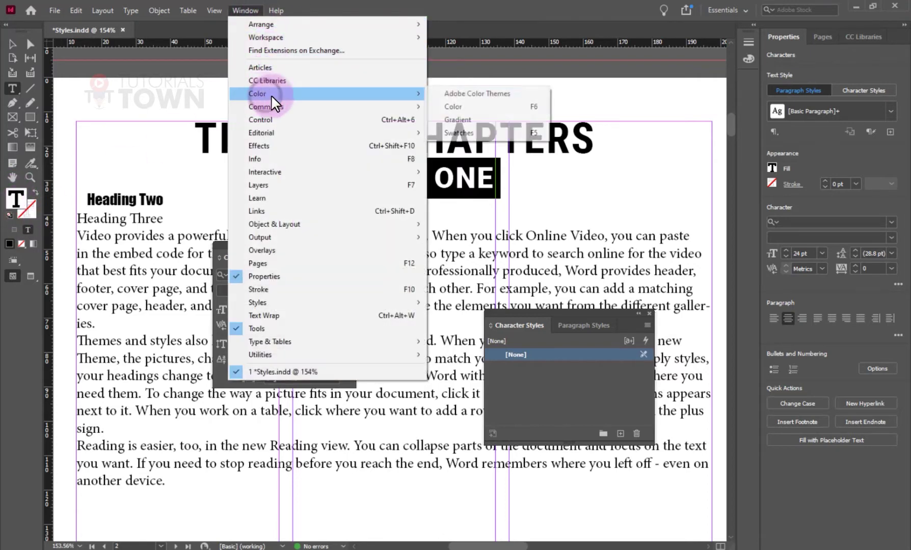
left_click(488, 133)
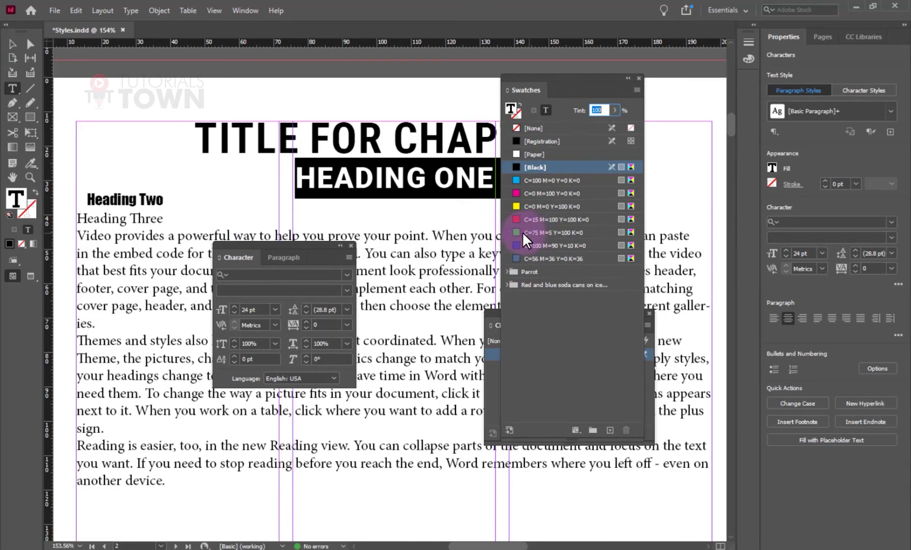
left_click(507, 272)
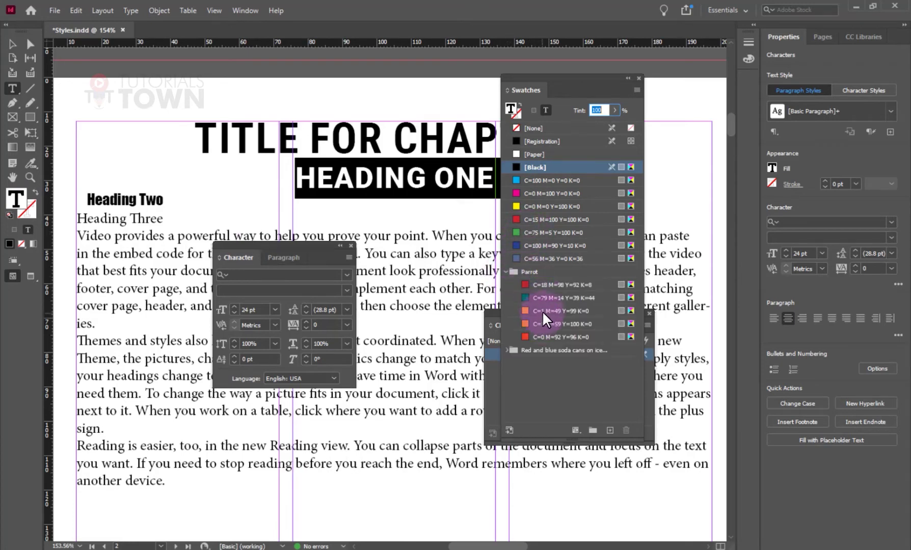
left_click(535, 285)
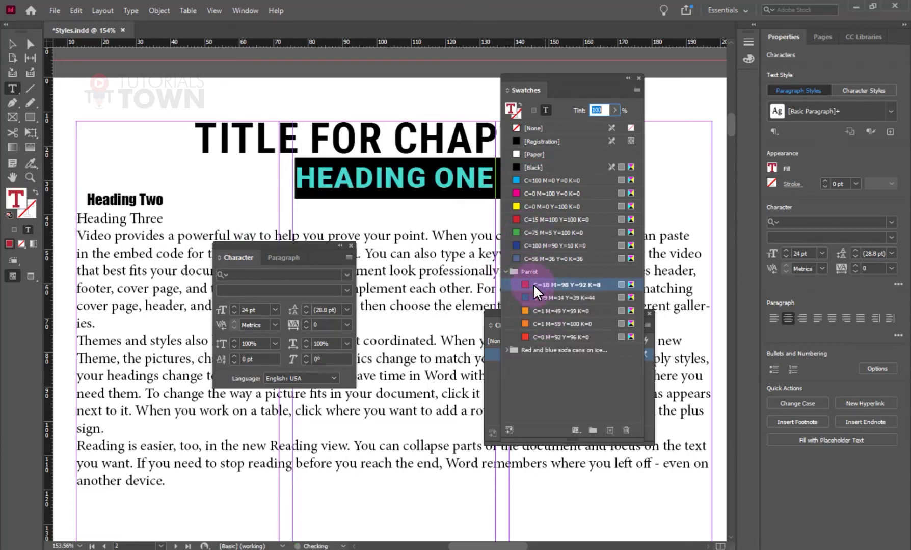
left_click_drag(533, 284, 524, 145)
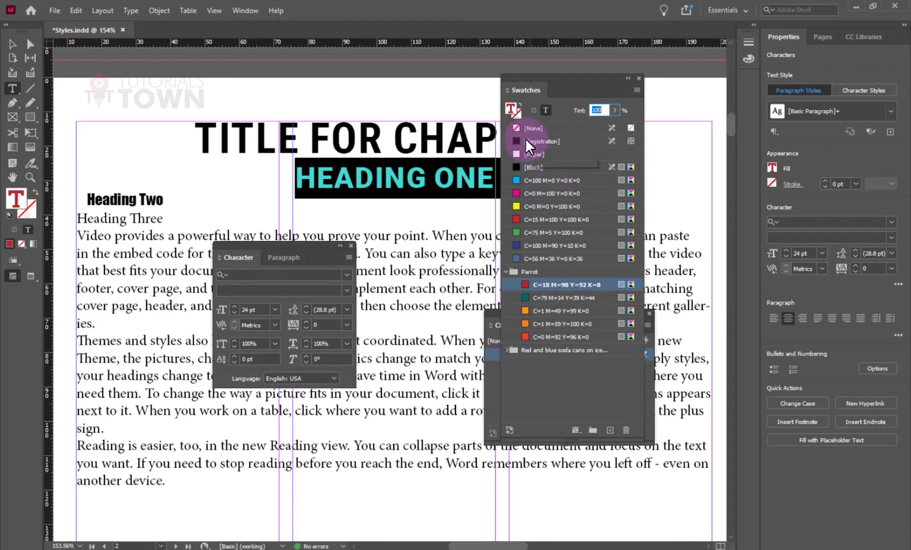
left_click(639, 78)
left_click(385, 178)
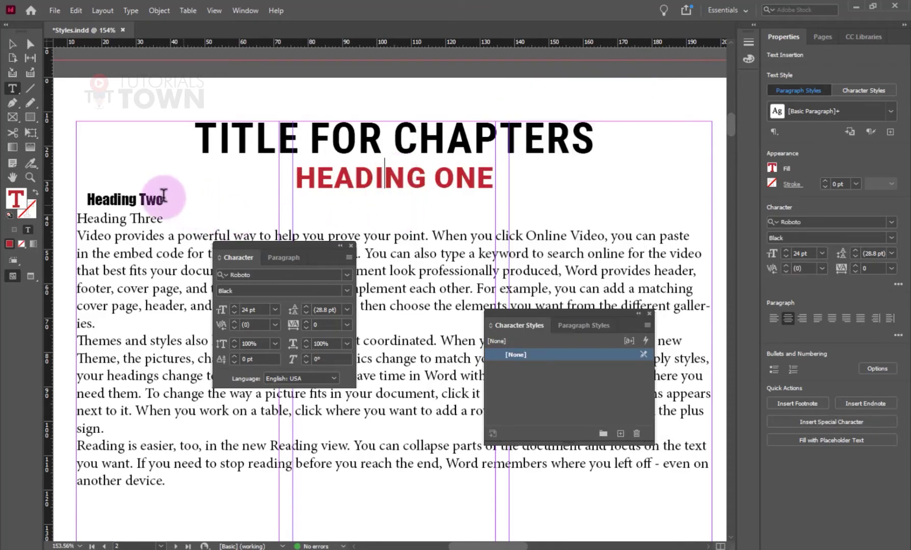
Try a font size of 22 pt on the Heading Two line and settle on 20 pt
left_click_drag(164, 198, 85, 199)
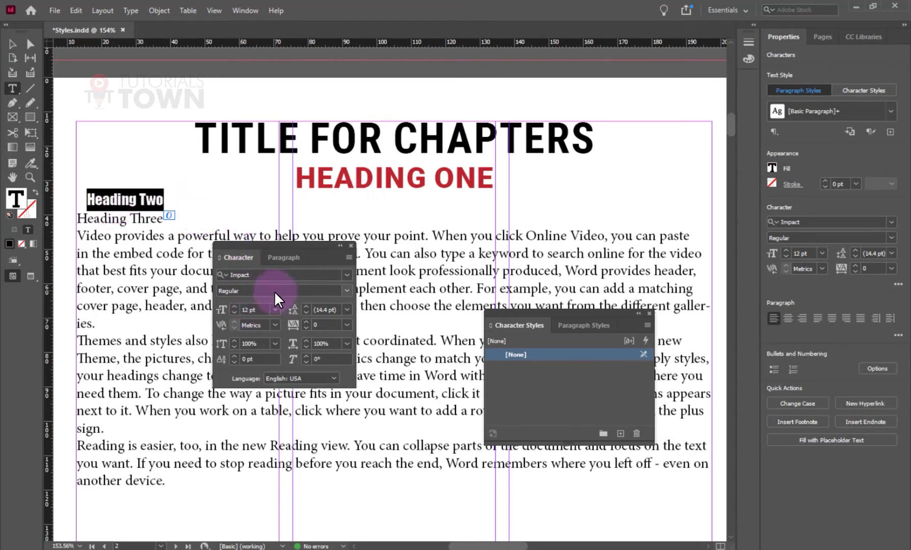
double_click(250, 309)
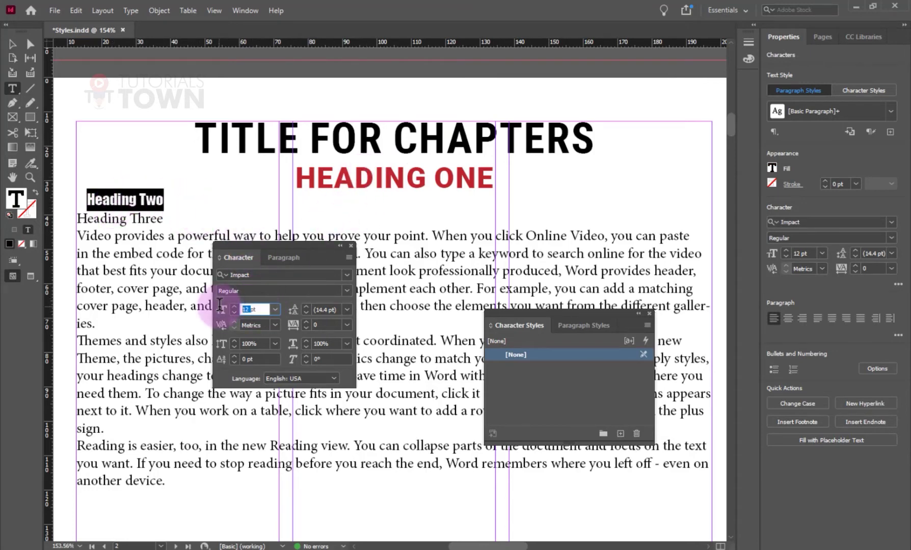
type("22")
key("Return")
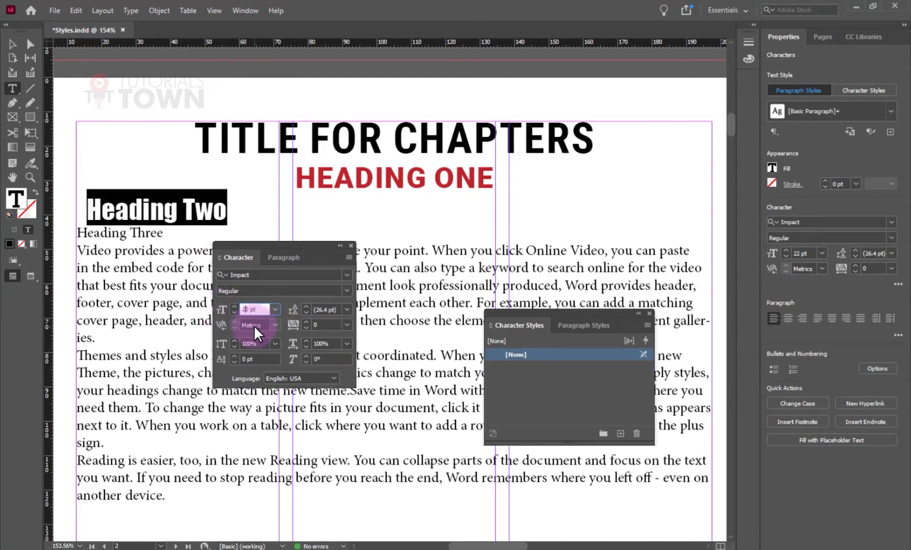
type("20")
key("Return")
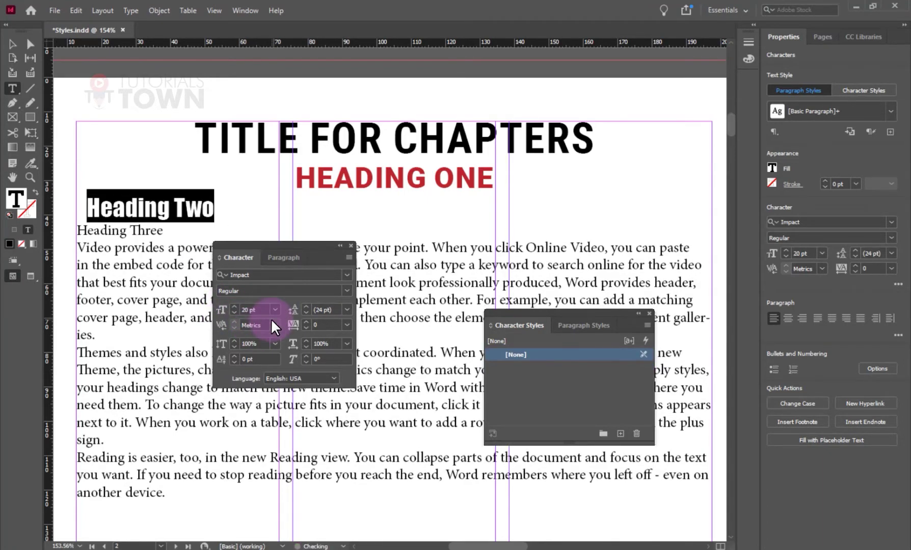
Color the Heading Three text with the blue C=56 M=36 Y=0 K=36 swatch
left_click_drag(163, 231, 70, 226)
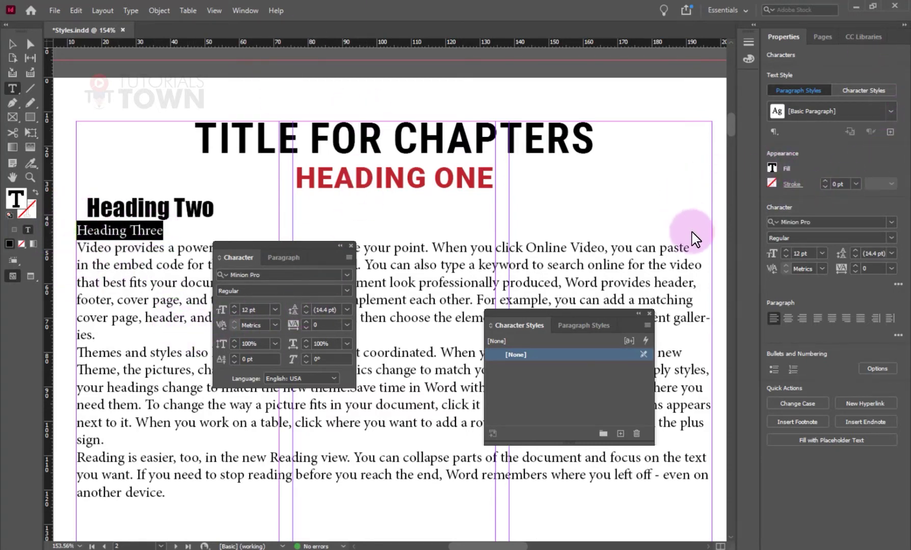
left_click(772, 169)
scroll(669, 308, "down", 2)
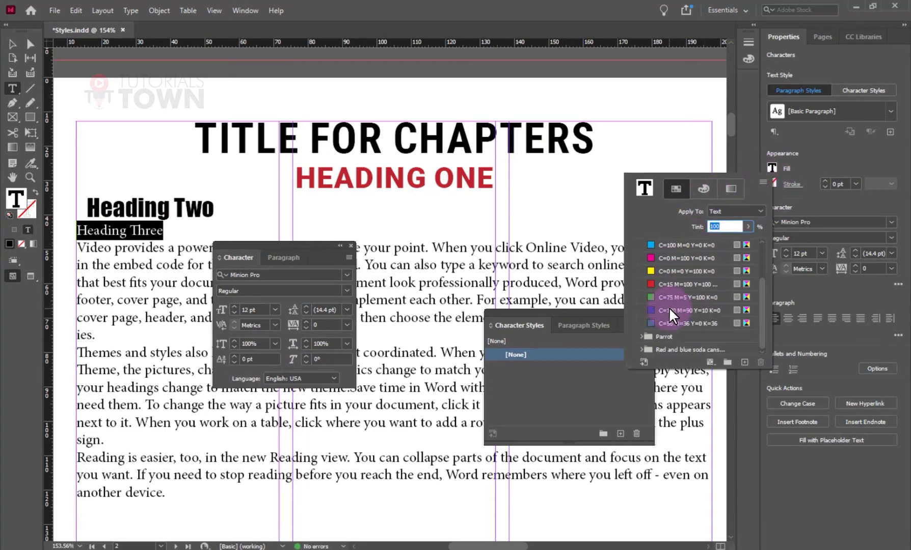
left_click(654, 322)
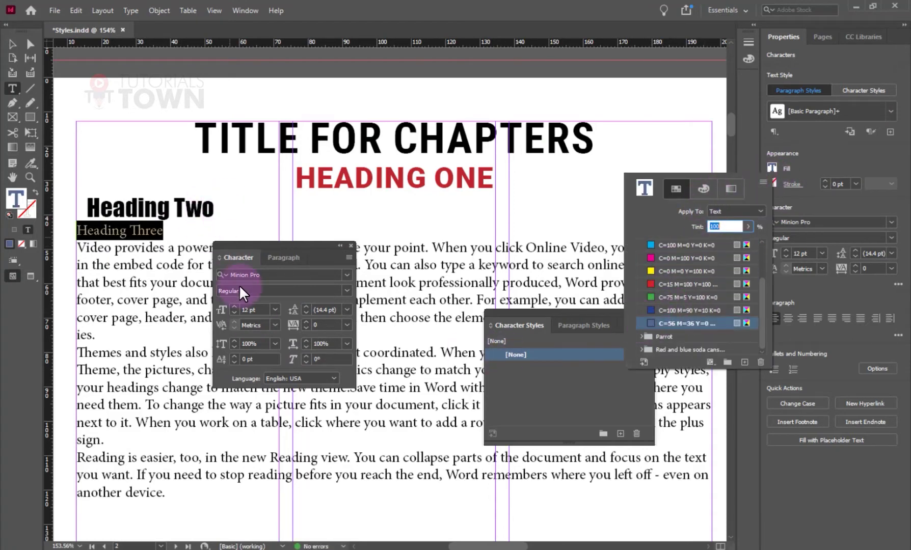
left_click(256, 278)
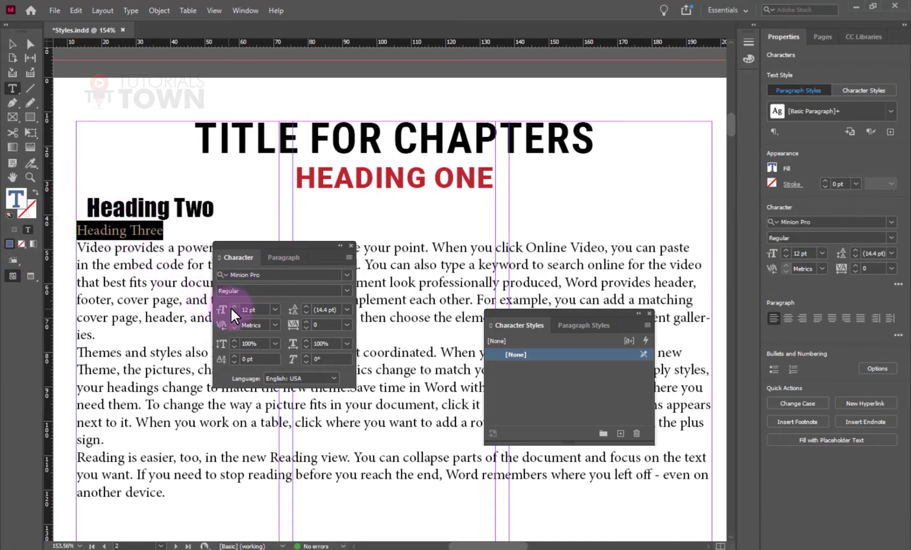
Try a font size of 18 pt on the Heading Three line
left_click(248, 308)
type("18")
key("Return")
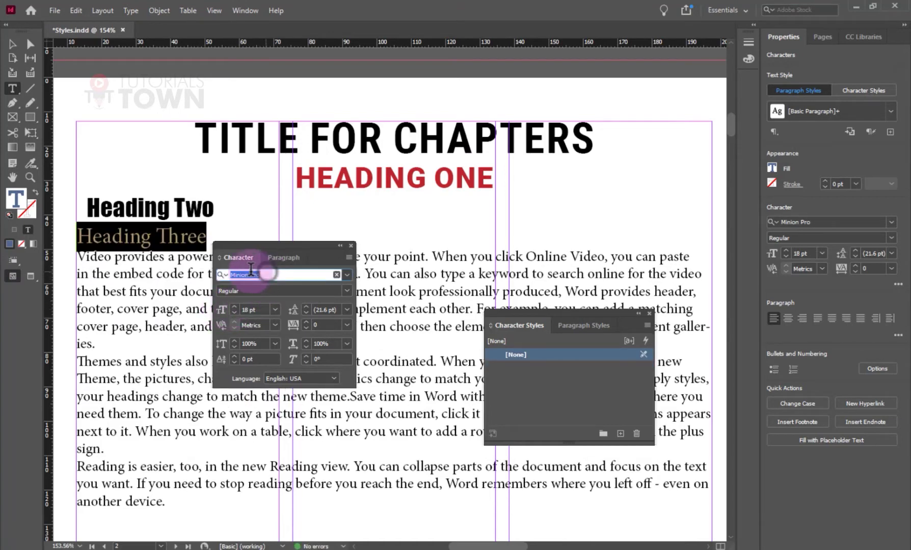
Set the left indent of the Heading Three paragraph to 6 mm
left_click(289, 256)
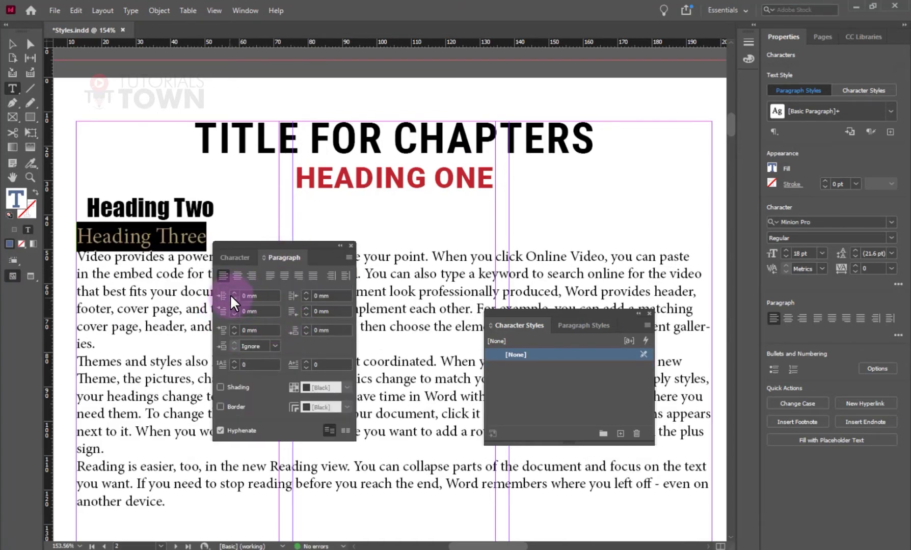
left_click(260, 295)
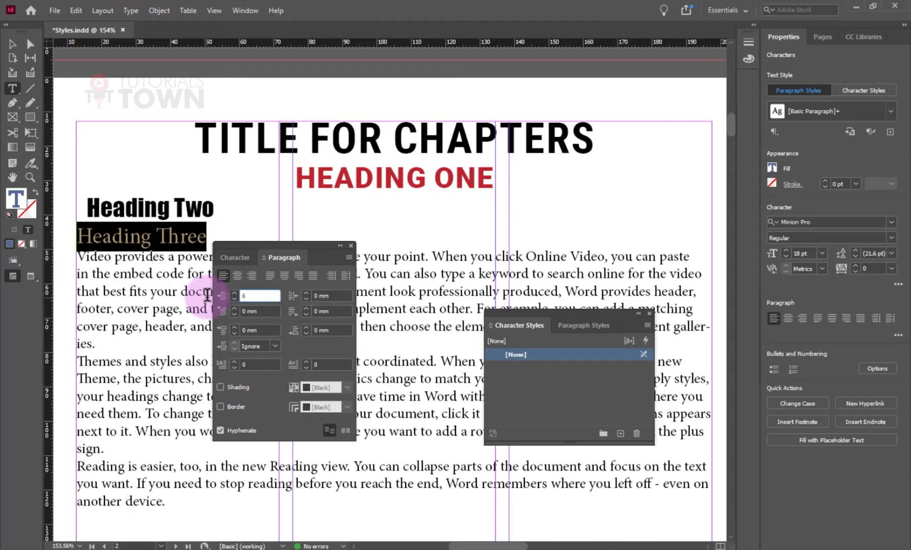
key("Return")
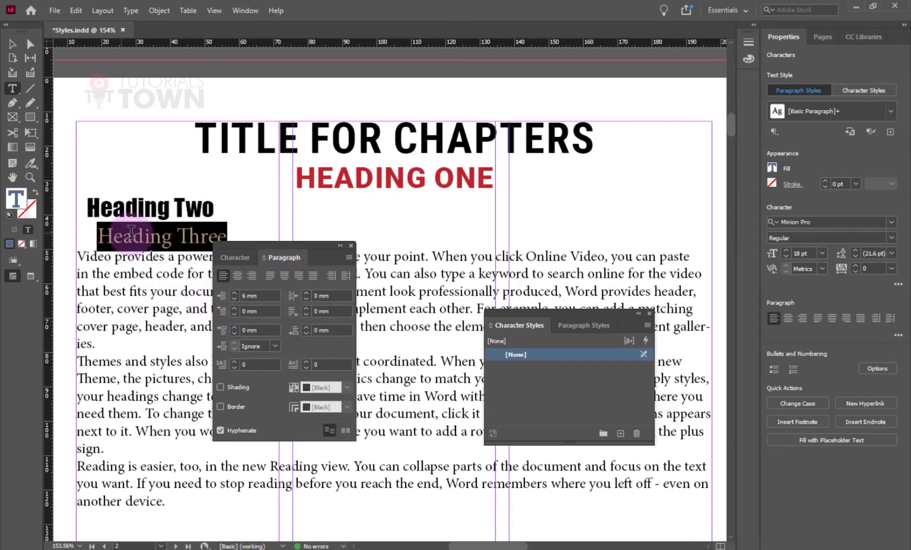
Set the font size of the Heading Three line to 16 pt and deselect the text
left_click(236, 258)
left_click(253, 310)
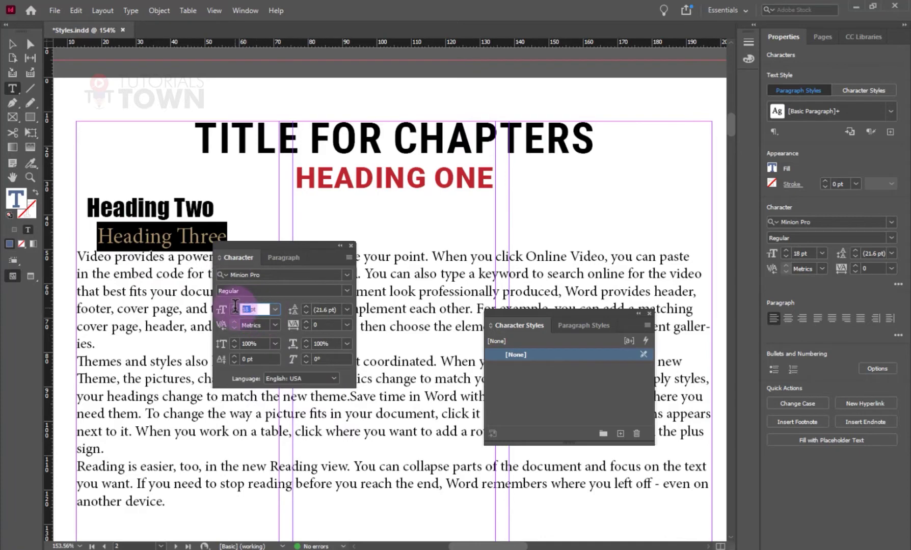
type("16pt")
key("Return")
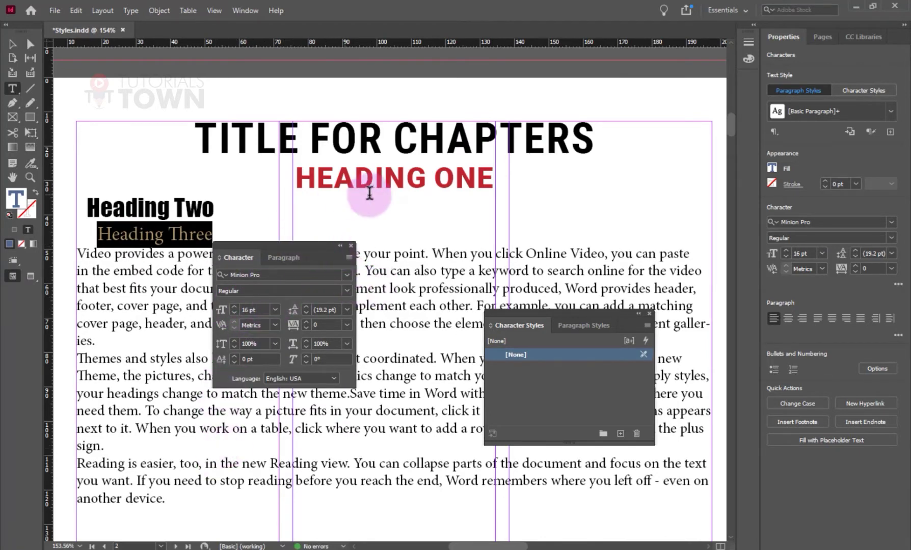
left_click(404, 189)
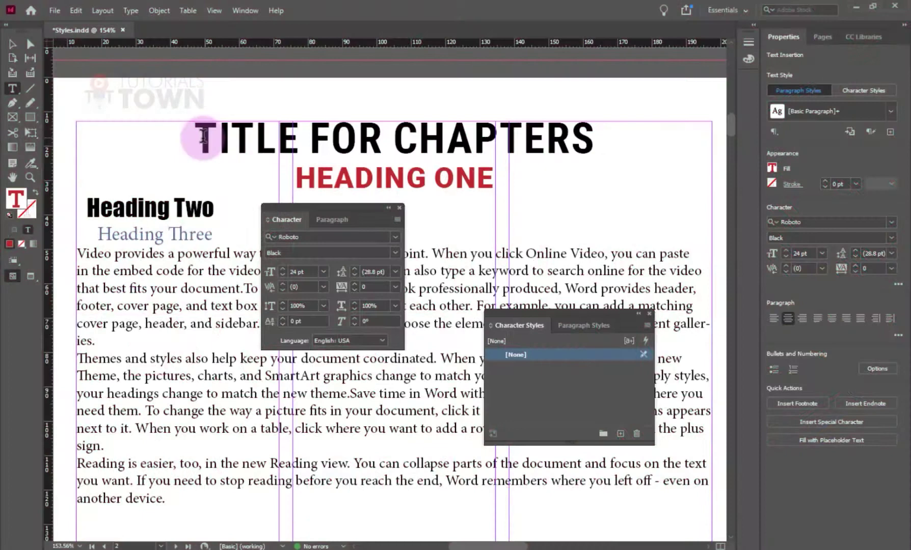
Create a paragraph style from the chapter title's formatting, apply it to the title and name it Title
left_click_drag(195, 136, 590, 121)
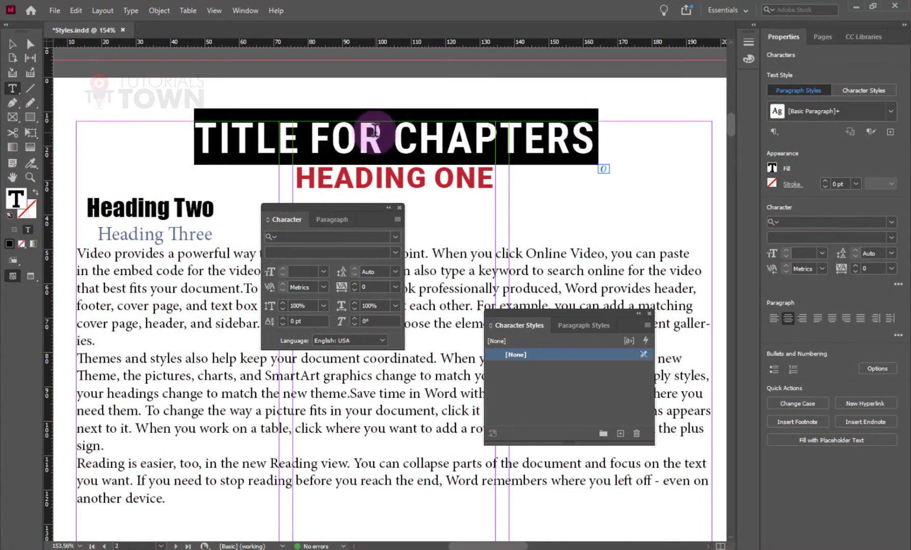
left_click(358, 133)
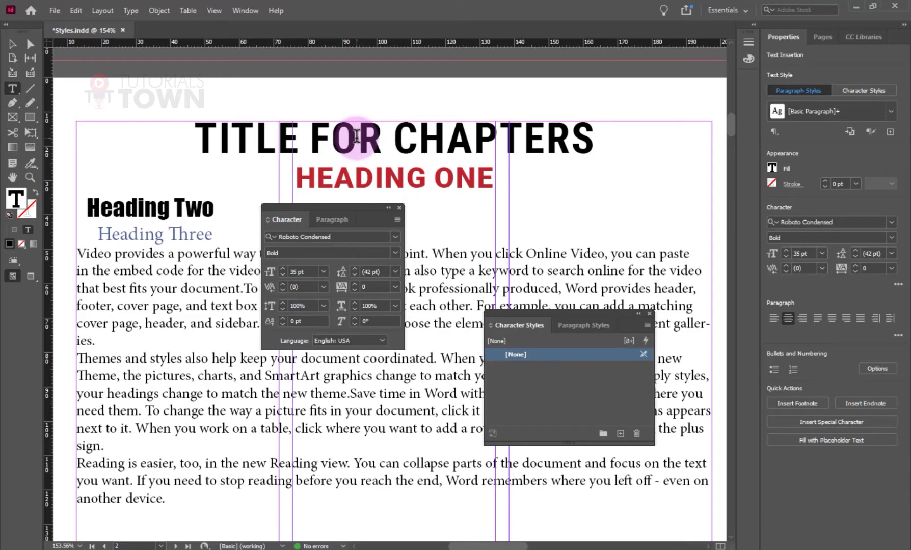
left_click_drag(592, 313, 574, 160)
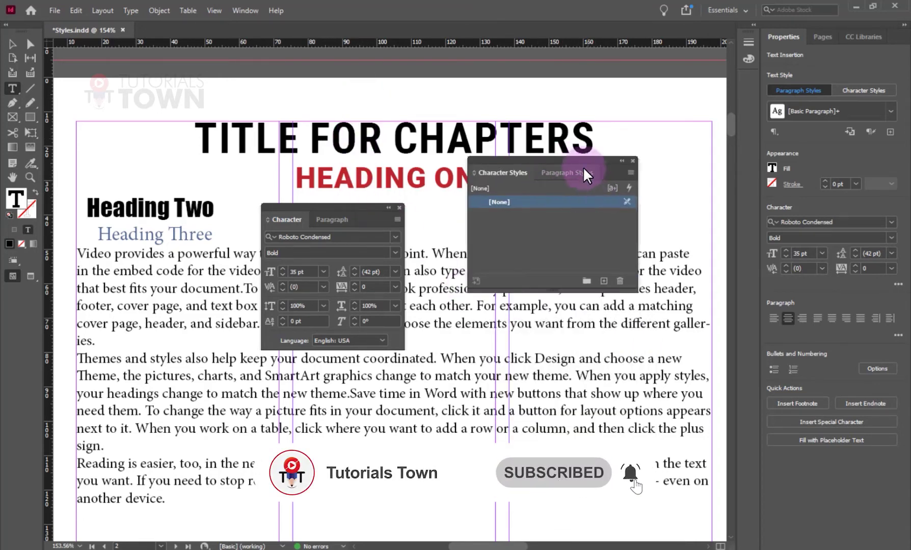
left_click_drag(195, 136, 605, 135)
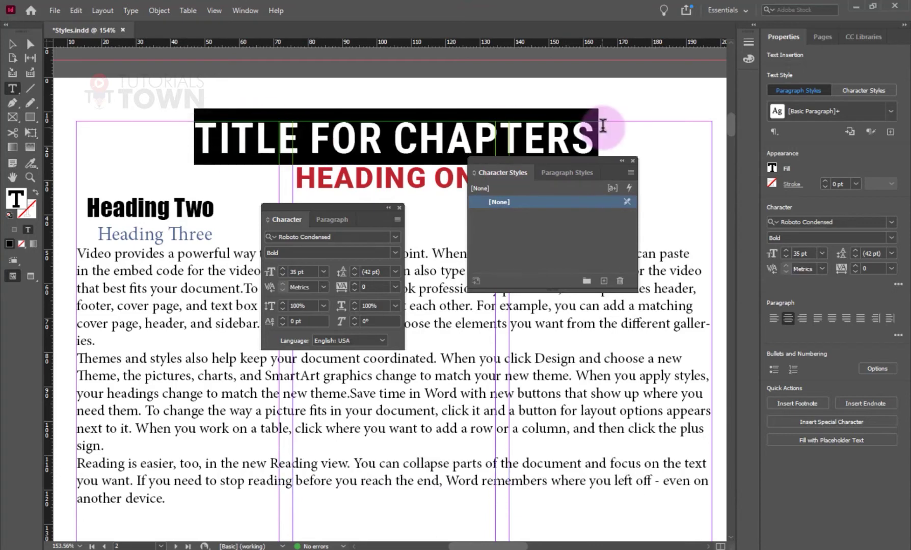
left_click(587, 172)
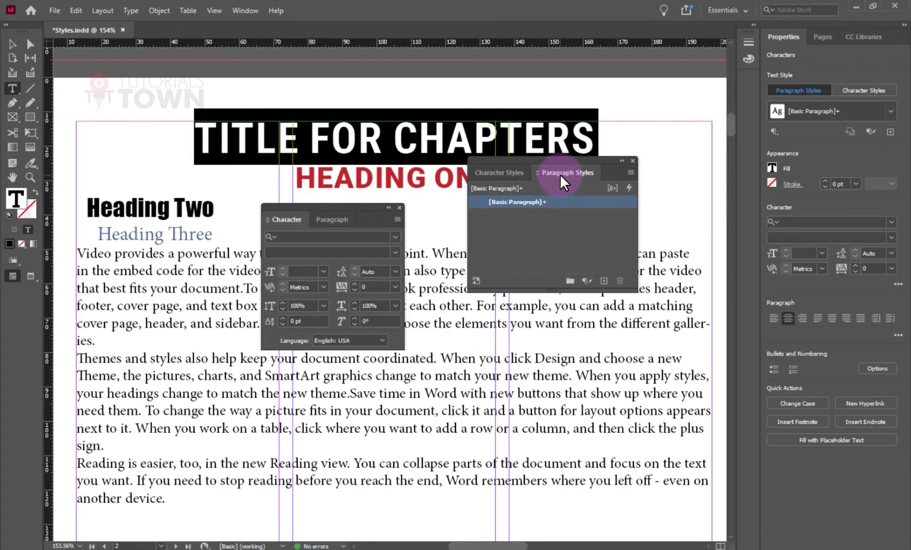
left_click(604, 280)
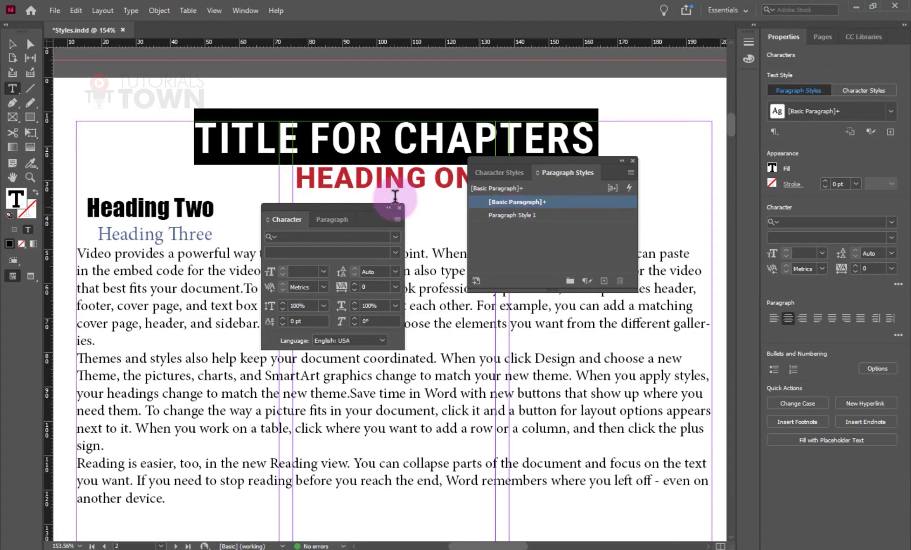
left_click(510, 214)
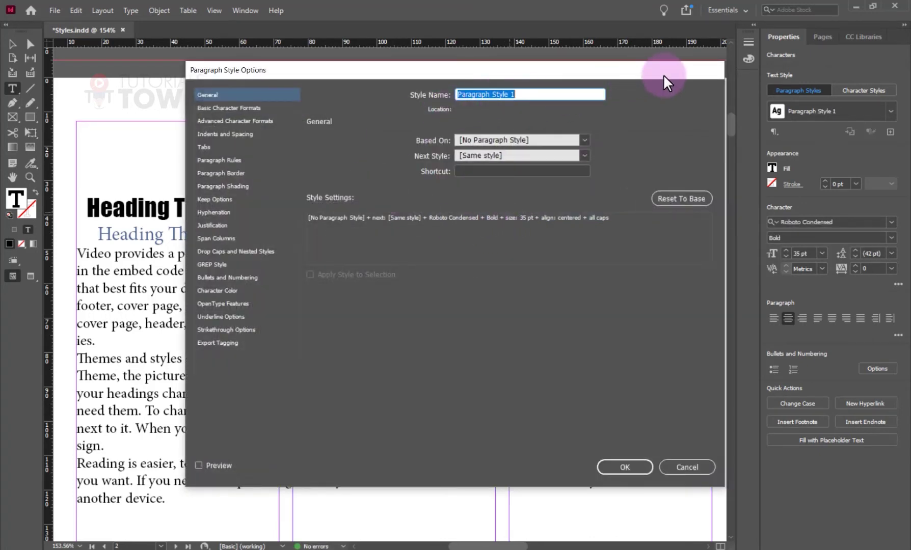
type("Title")
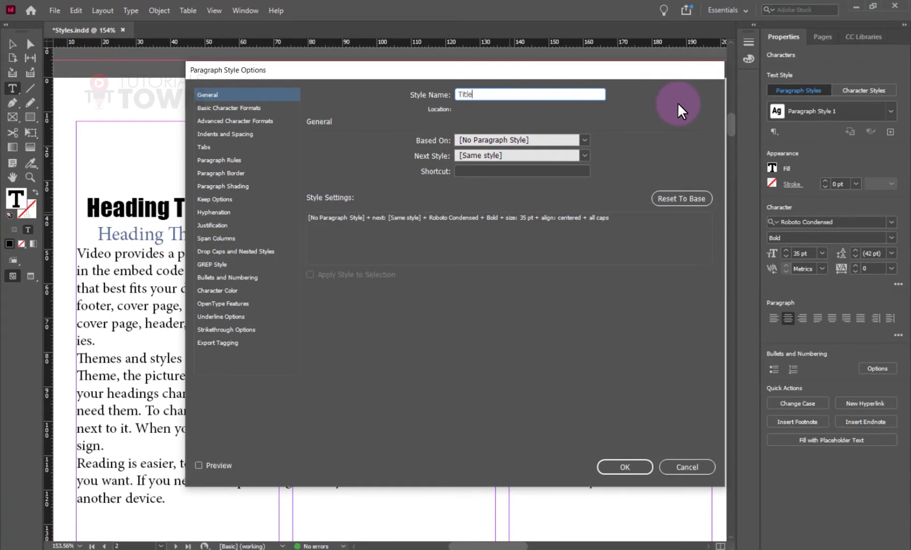
key("Return")
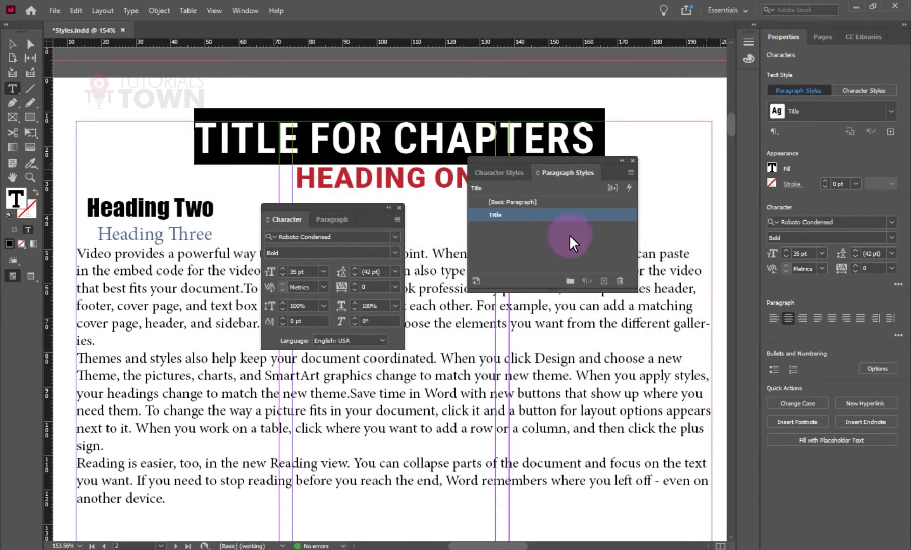
Create a paragraph style named H1 from the Heading One line, with Apply Style to Selection enabled
left_click(301, 177)
left_click_drag(301, 178, 497, 184)
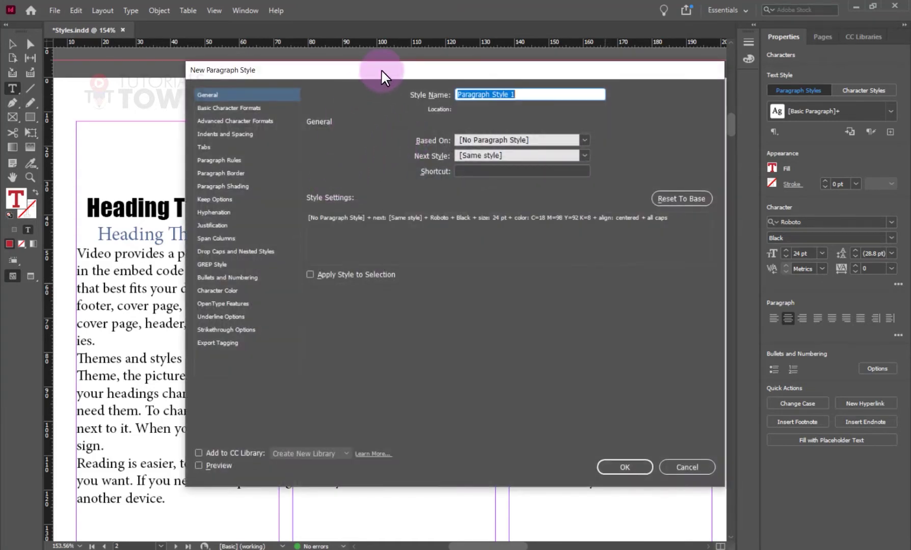
left_click_drag(381, 68, 287, 210)
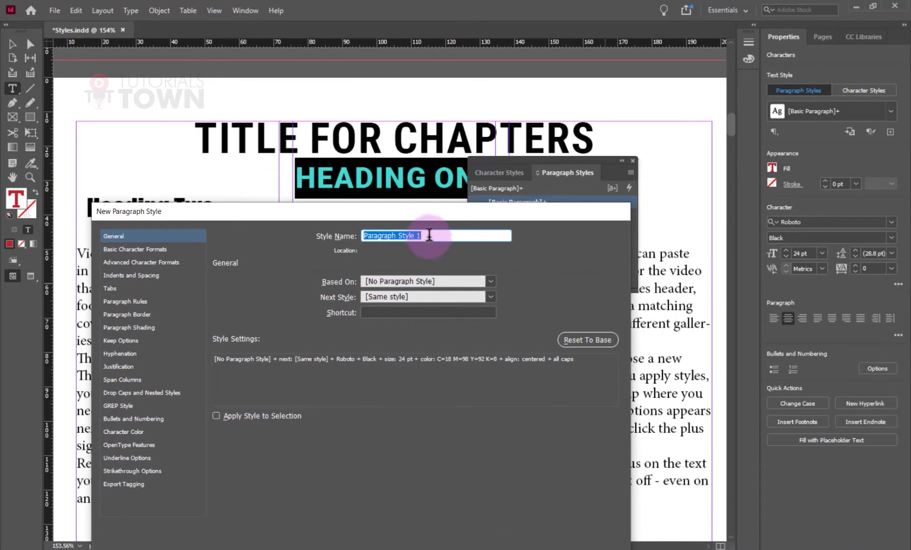
type("Headin")
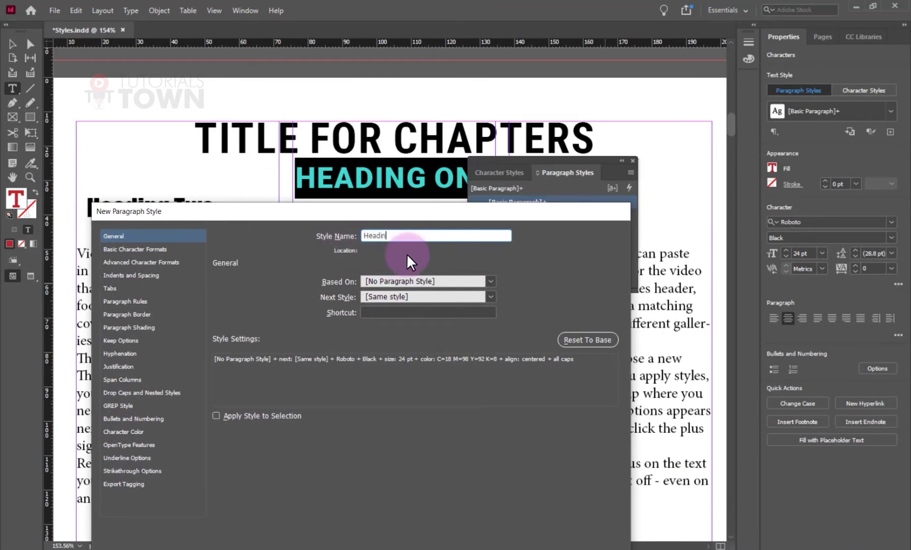
key("BackSpace")
key("BackSpace")
key("BackSpace")
key("BackSpace")
key("BackSpace")
key("BackSpace")
key("BackSpace")
type("H1")
left_click_drag(447, 218, 454, 118)
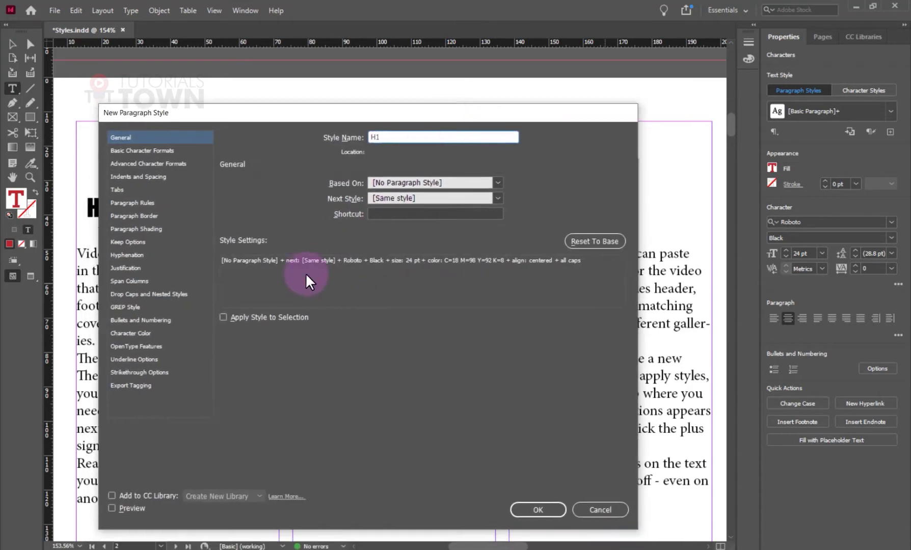
left_click(286, 319)
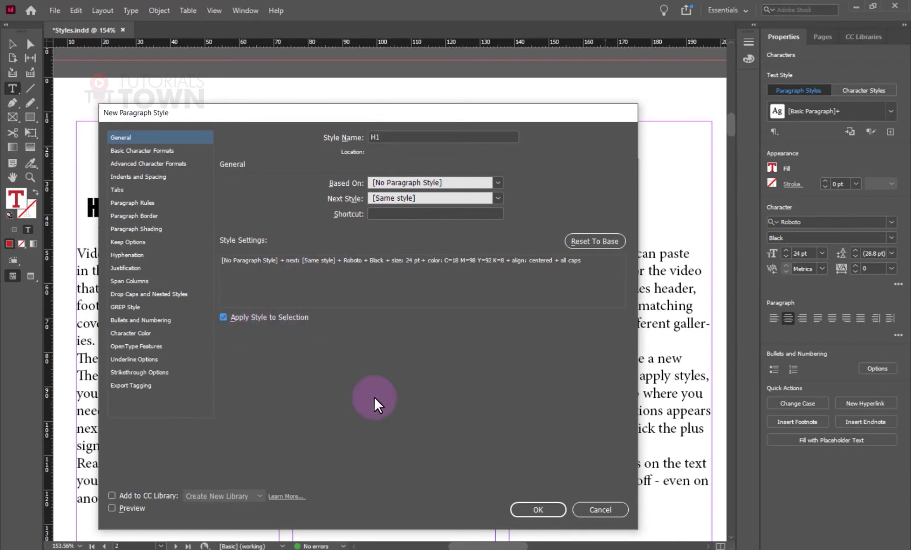
left_click(533, 513)
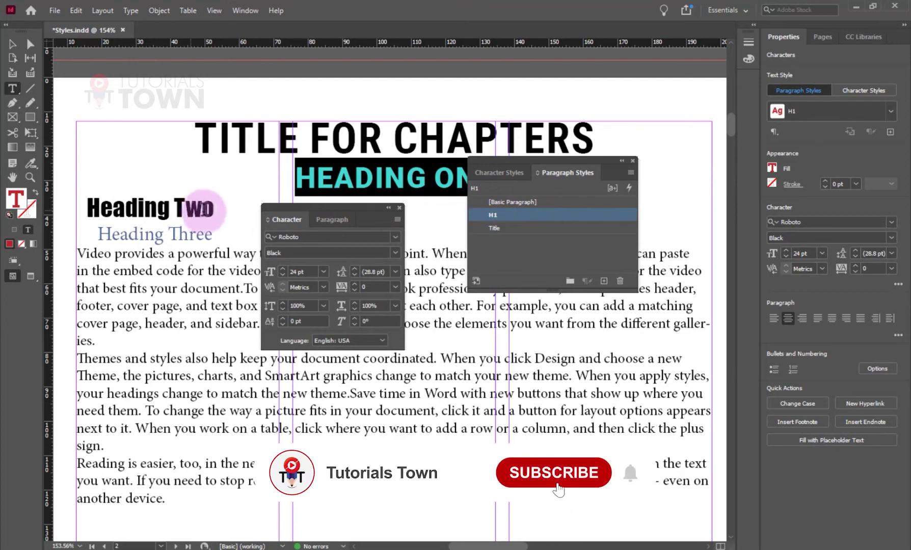
Create a paragraph style named H2 from the Heading Two line and apply it to that line
left_click_drag(220, 208, 65, 207)
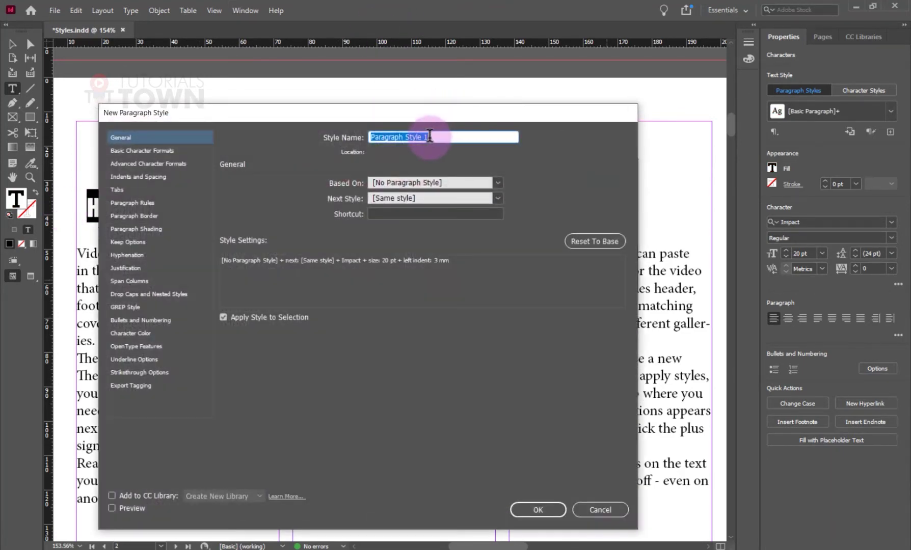
type("H@")
key("BackSpace")
type("2")
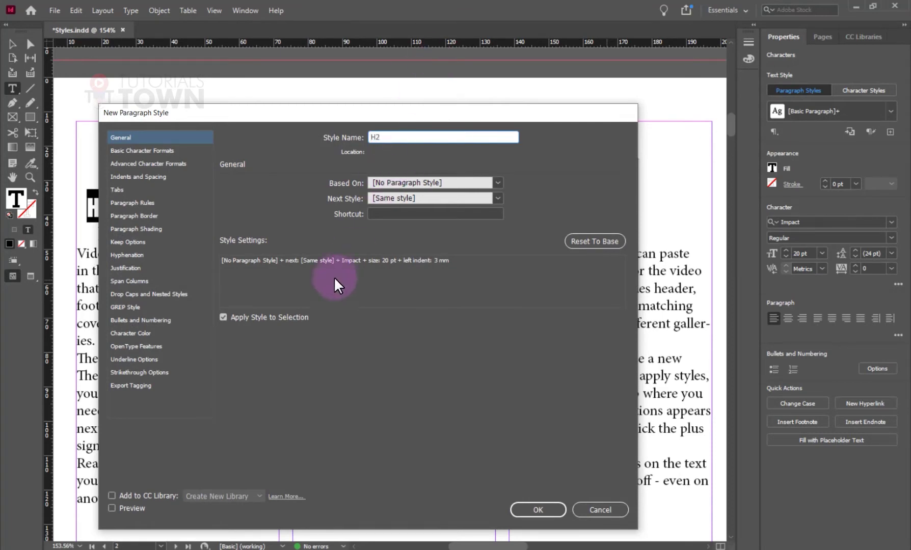
left_click(555, 514)
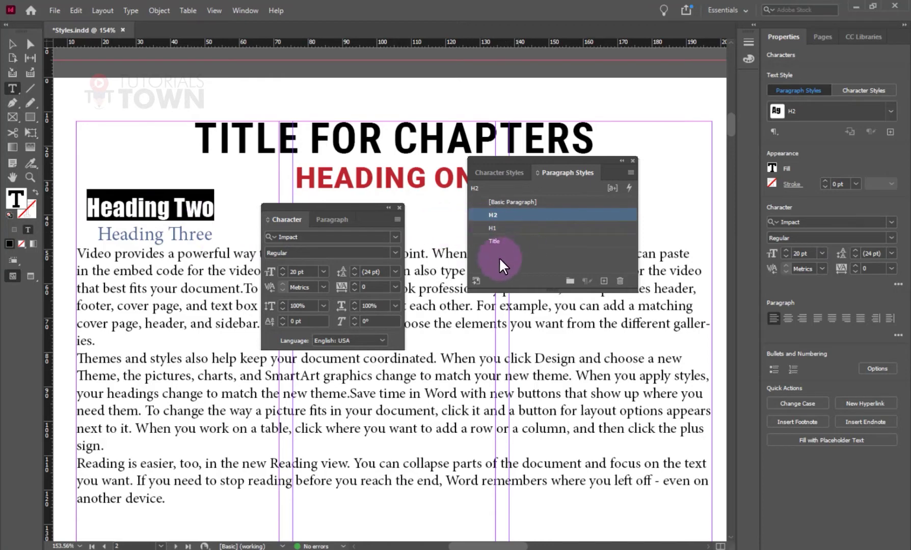
Create a paragraph style named H3 from the Heading Three line and apply it to that line
triple_click(224, 234)
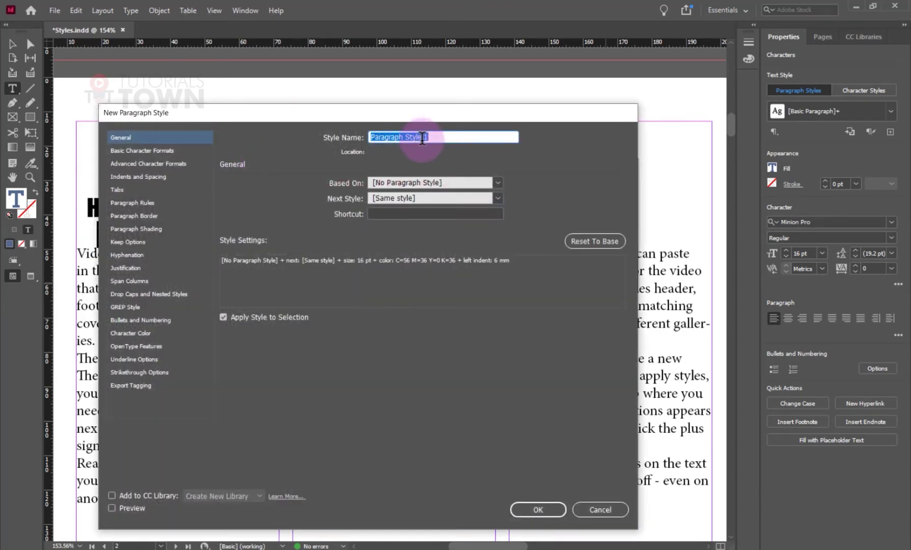
type("H3")
key("Return")
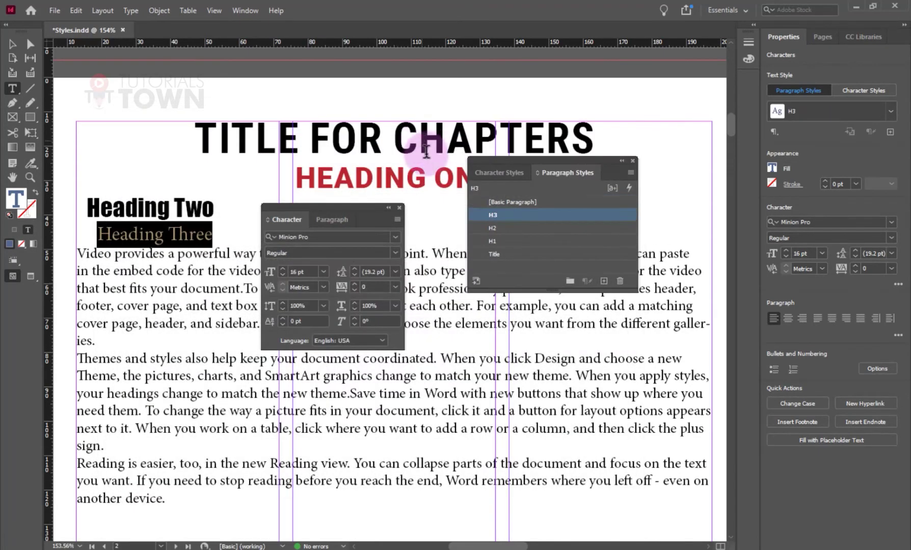
Reorder the paragraph styles so they run Title, H1, H2, H3 below [Basic Paragraph]
left_click_drag(515, 253, 514, 207)
left_click_drag(503, 246, 507, 263)
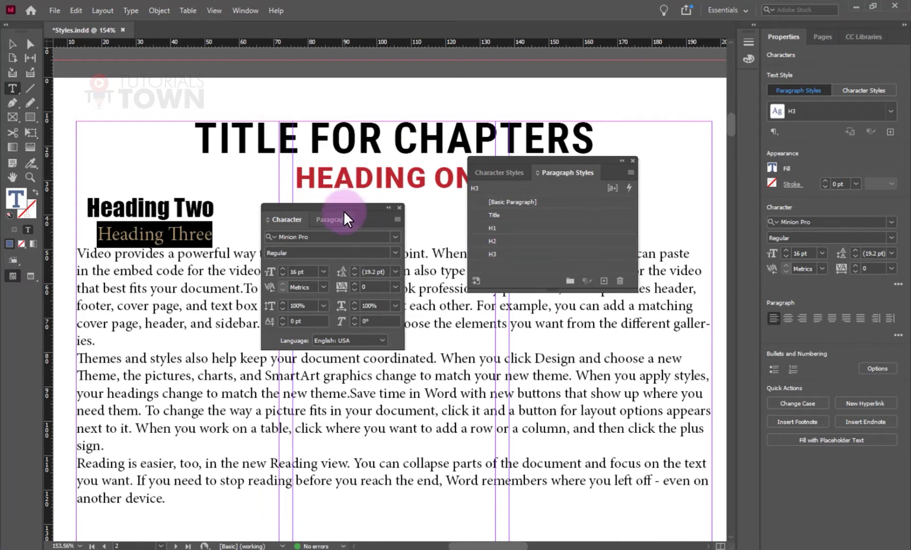
Move the Character panel clear of the body text, select the three body paragraphs and deselect them again
left_click_drag(344, 211, 368, 86)
left_click(203, 253)
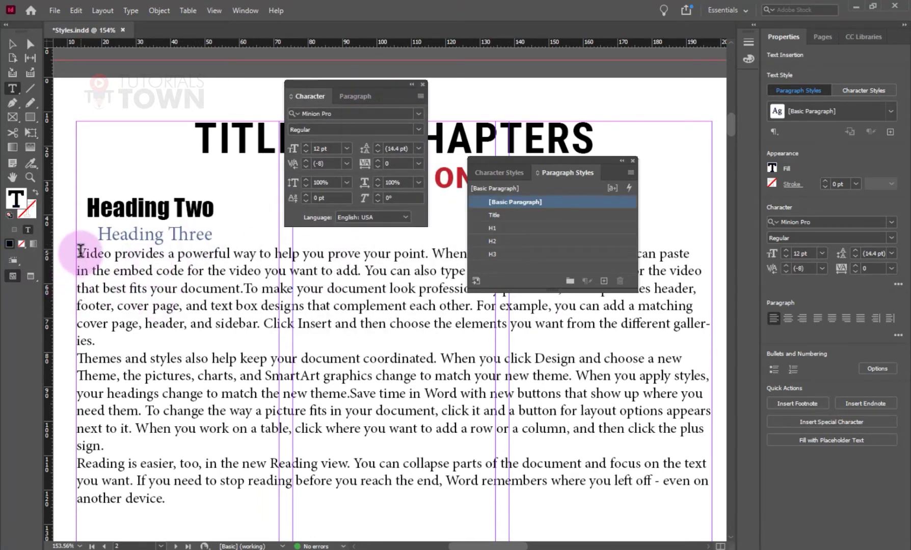
left_click_drag(80, 251, 168, 499)
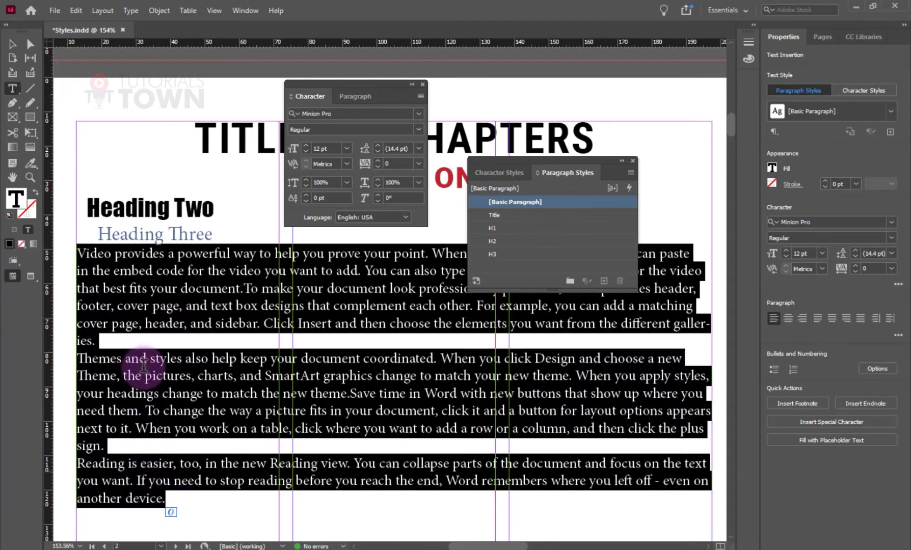
left_click(132, 464)
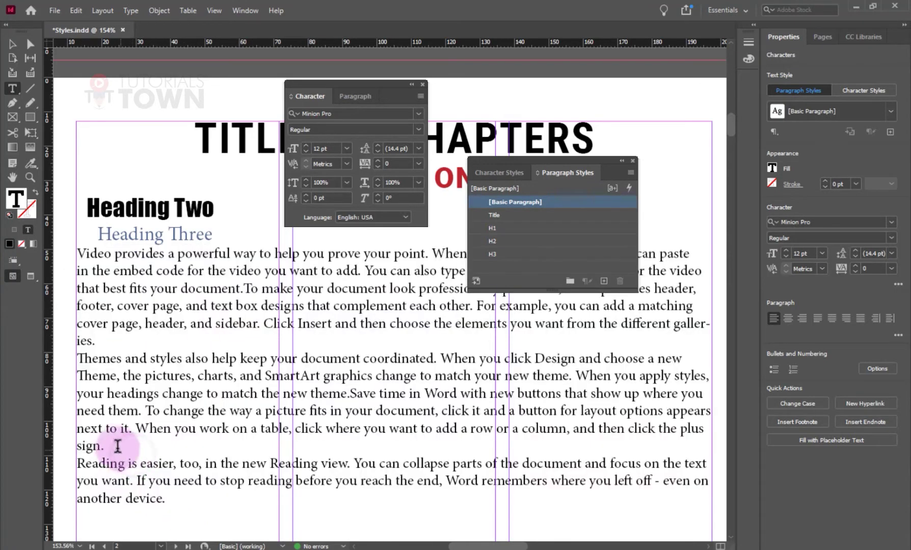
Duplicate the "Themes and styles" paragraph directly below itself, leaving no empty line before the "Reading is easier" paragraph
left_click(98, 341)
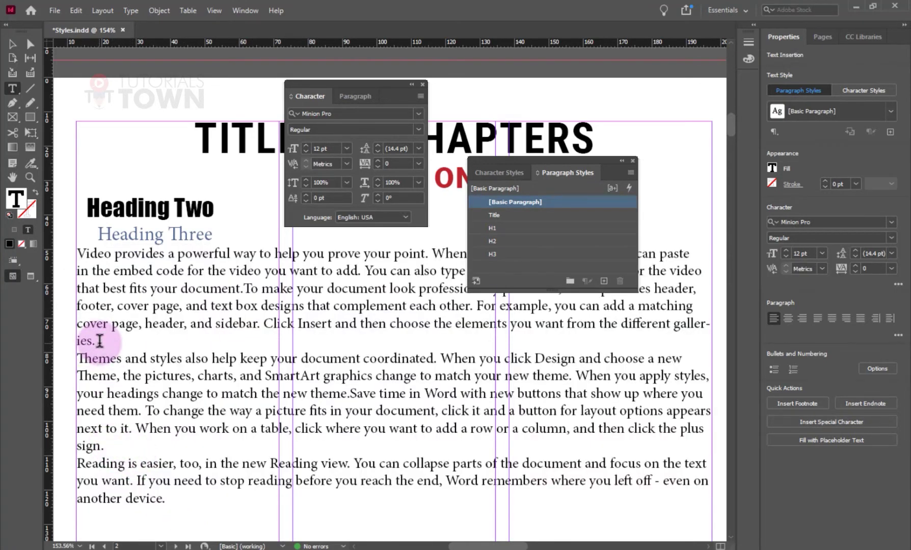
left_click_drag(78, 358, 113, 448)
key("ctrl+c")
left_click(118, 451)
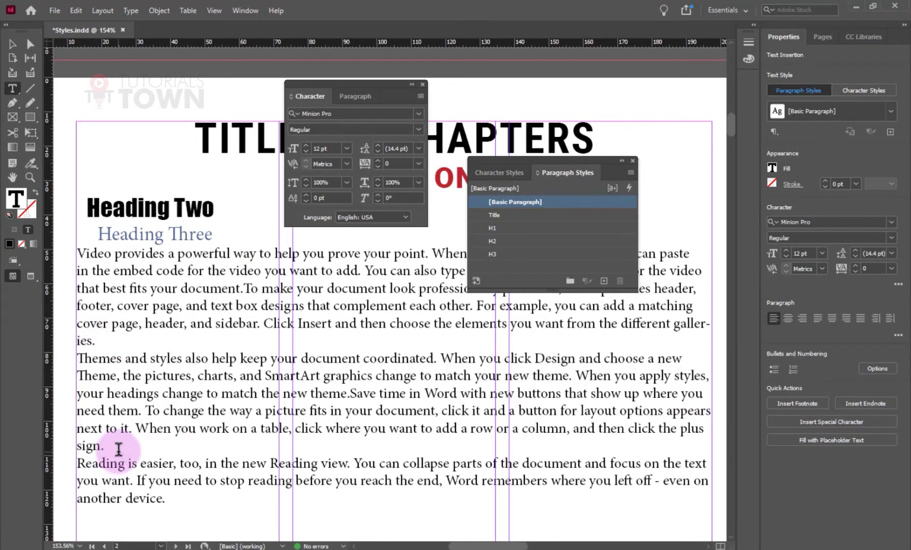
key("KP_Enter")
scroll(169, 364, "down", 3)
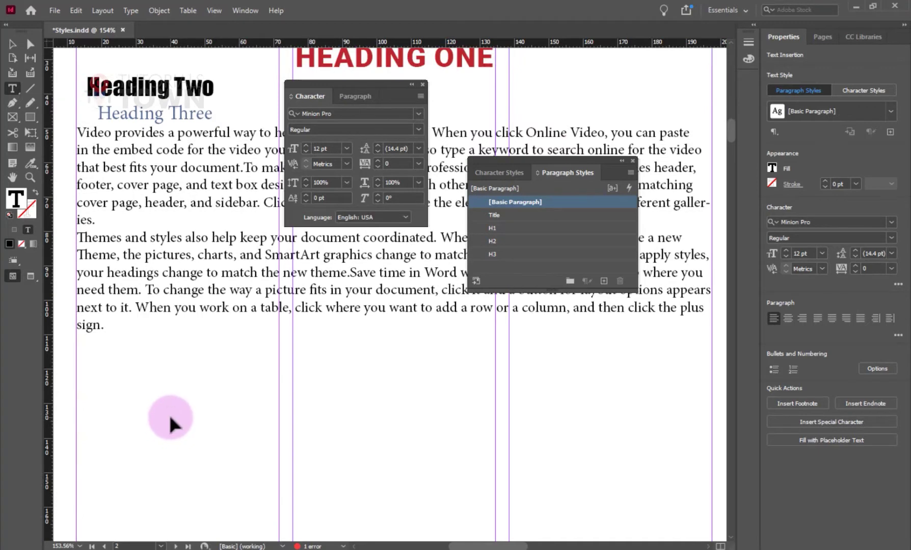
key("ctrl+z")
key("Return")
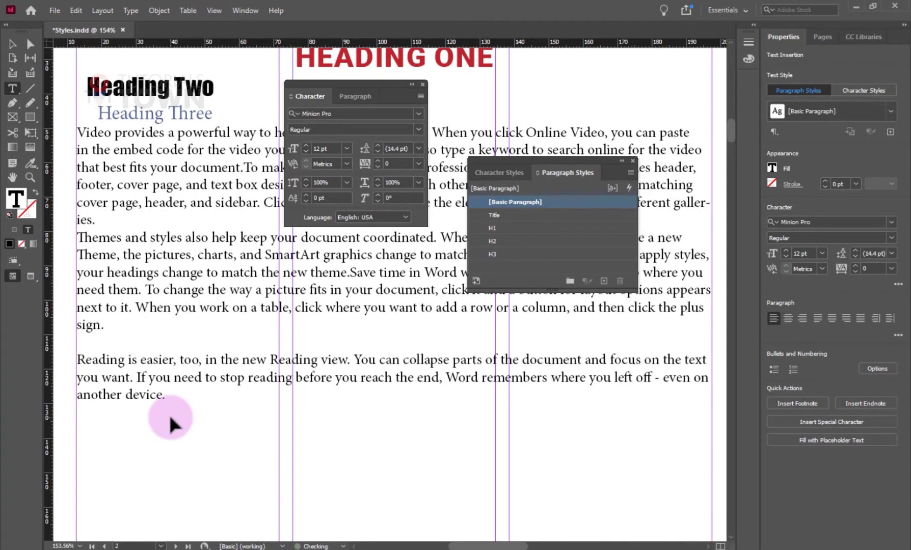
key("ctrl+v")
key("Delete")
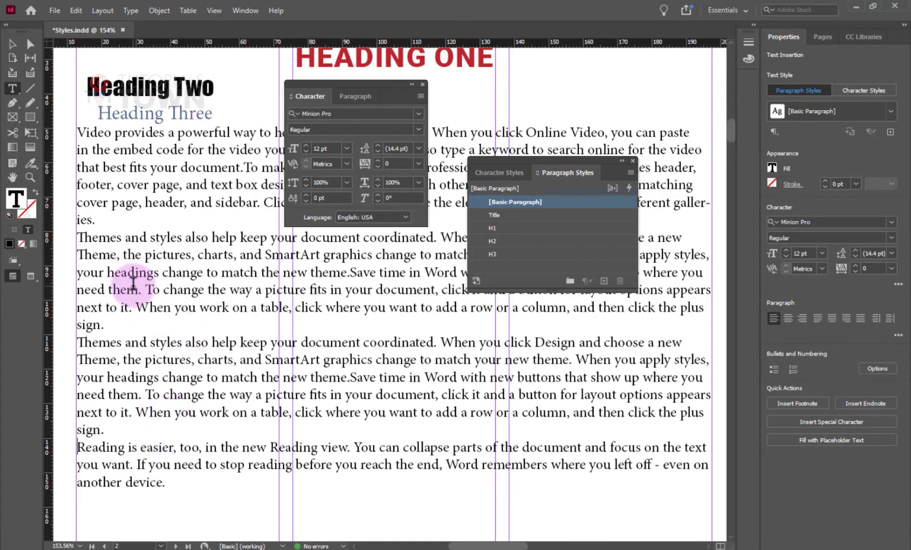
Set the first three body paragraphs, from "Video provides" through the duplicated "Themes and styles" paragraph, in Roboto Regular at 11 pt
left_click_drag(81, 129, 97, 227)
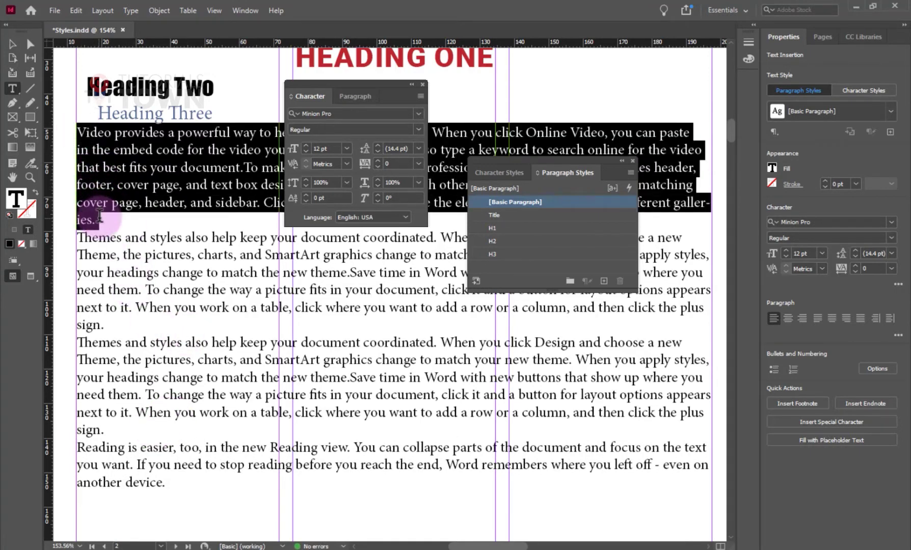
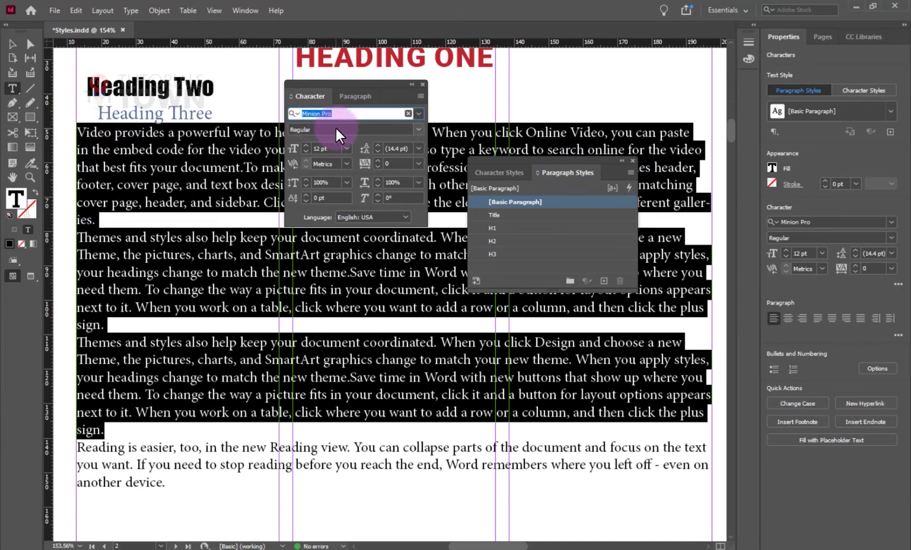
type("M")
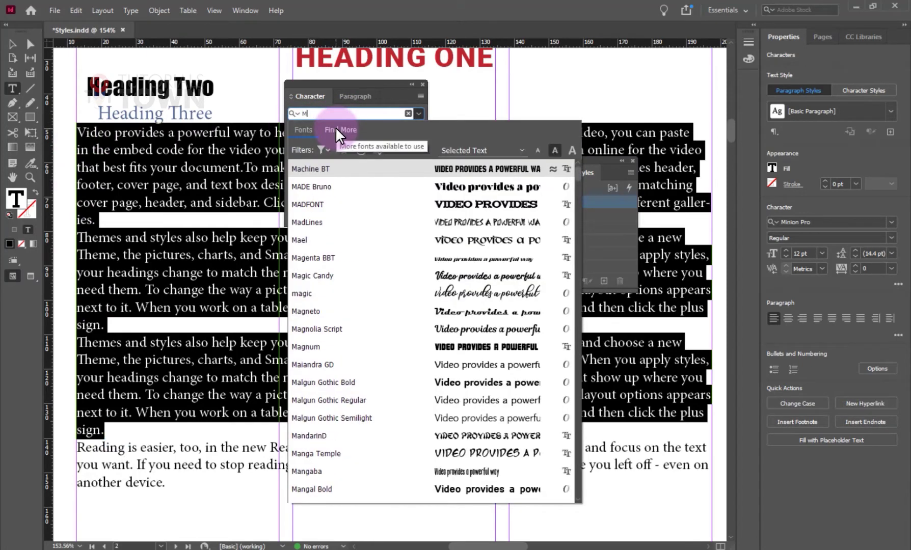
type("y")
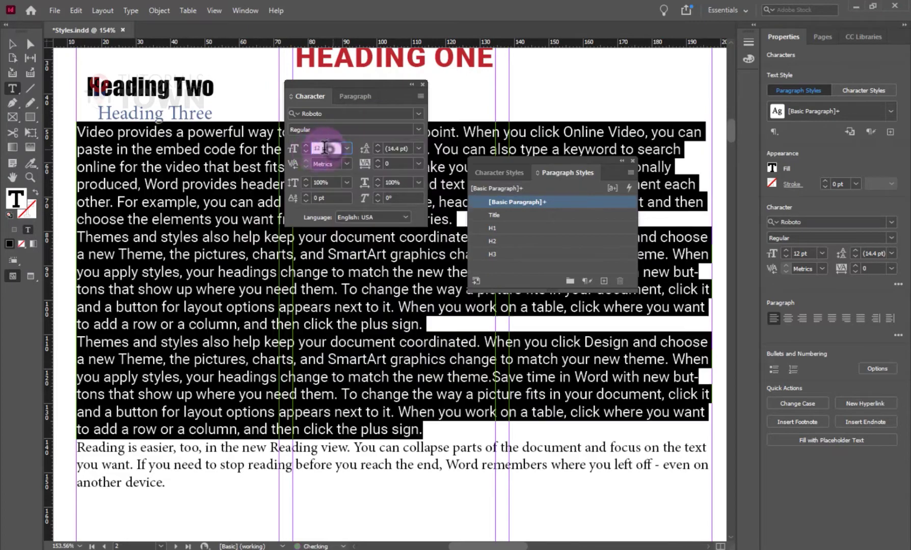
left_click_drag(330, 148, 311, 148)
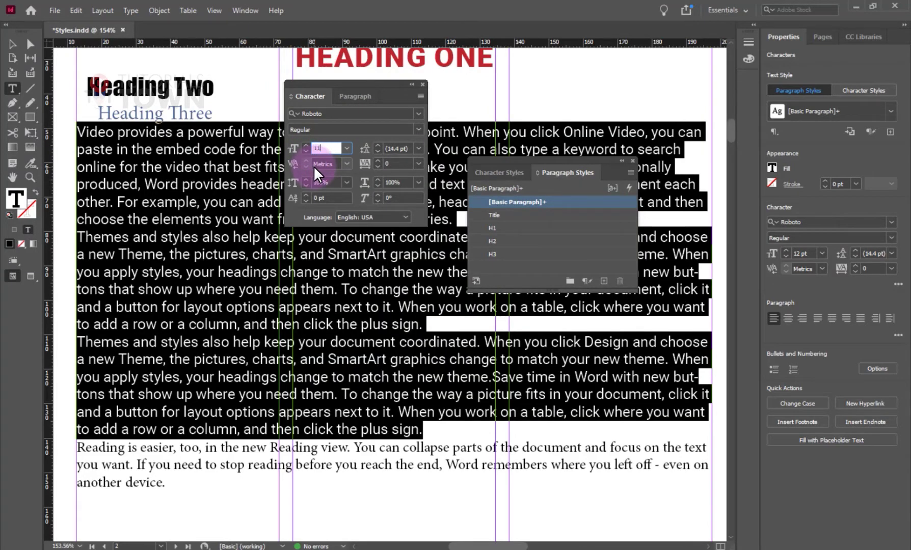
key("Return")
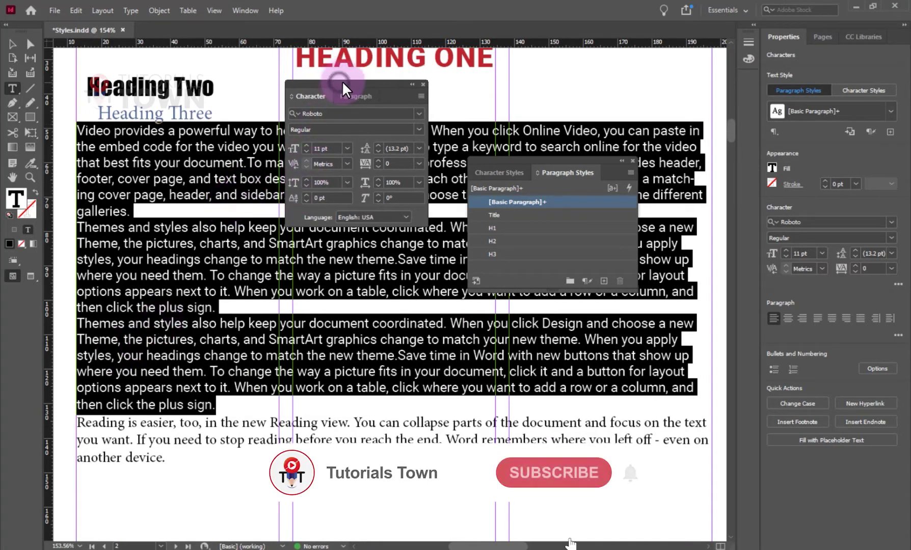
Set the space before the three selected body paragraphs to 3 mm and deselect them
left_click_drag(342, 81, 412, 40)
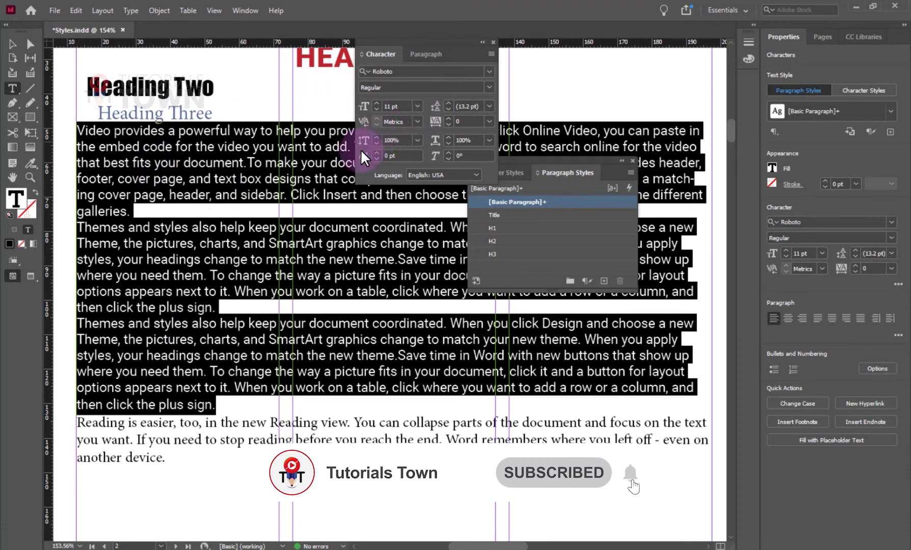
left_click(417, 54)
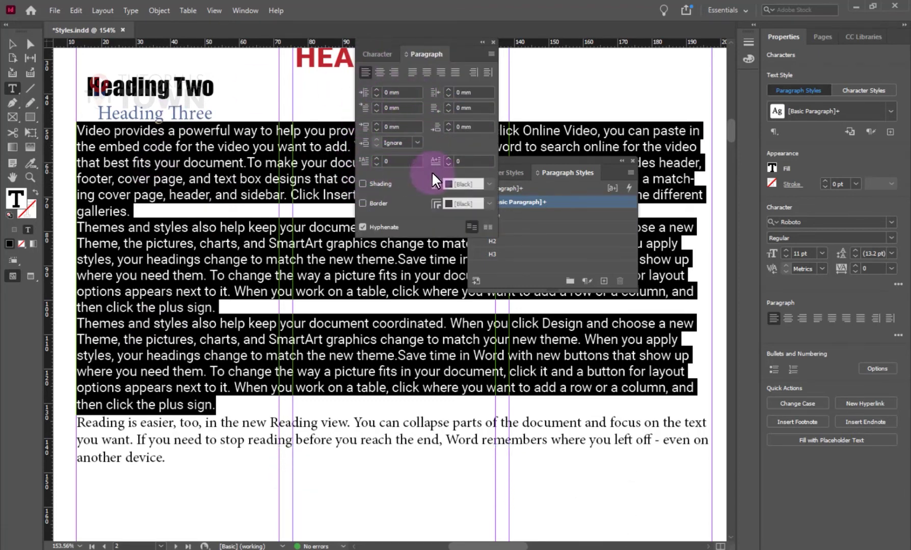
left_click(378, 124)
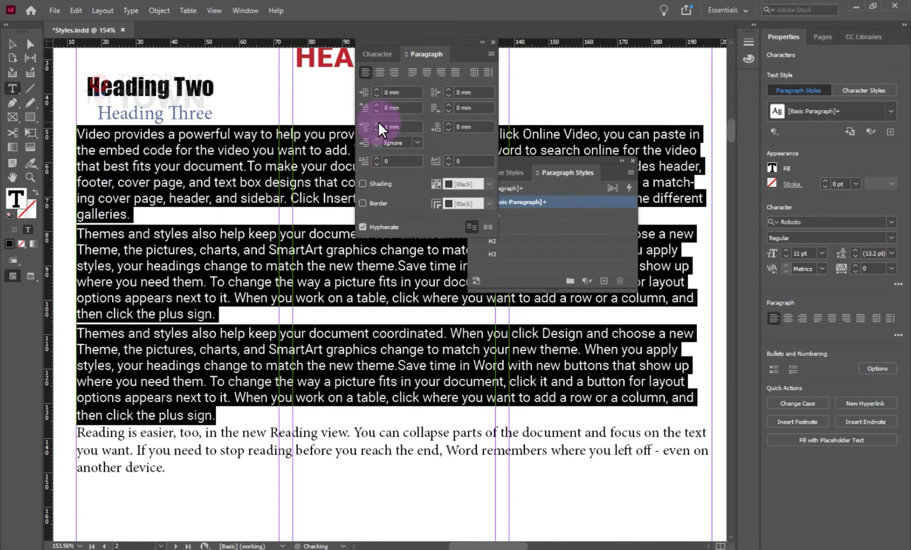
left_click(377, 124)
left_click(377, 124)
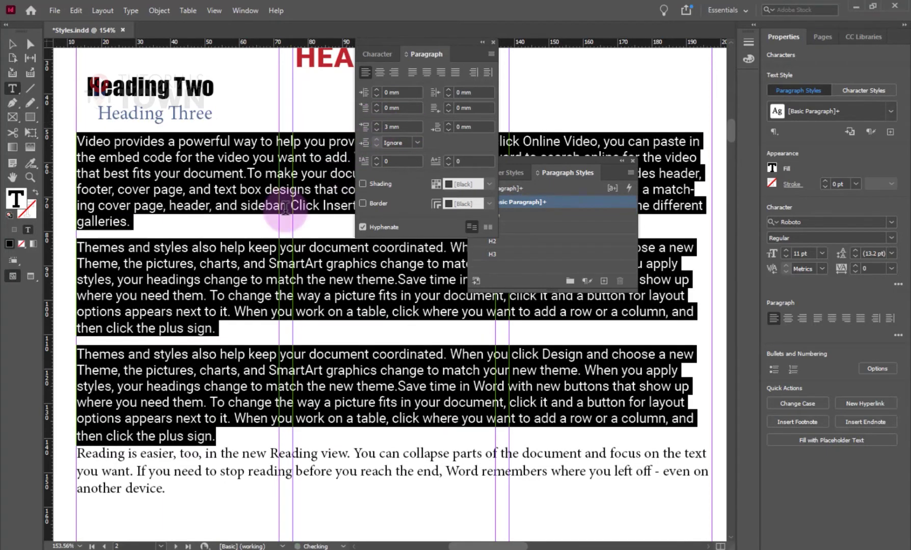
left_click(164, 250)
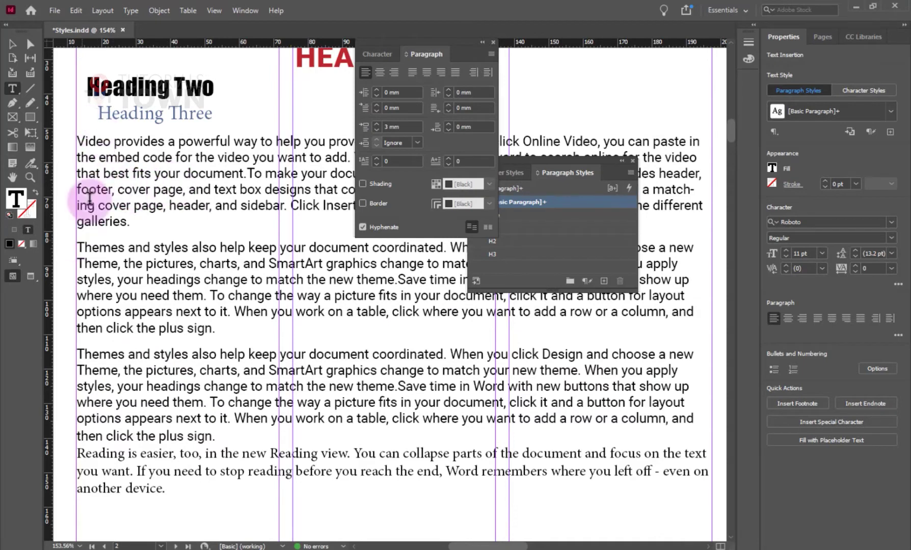
Give the first body paragraph, beginning "Video provides", a one-character drop cap three lines high
left_click_drag(439, 42, 357, 133)
left_click(118, 173)
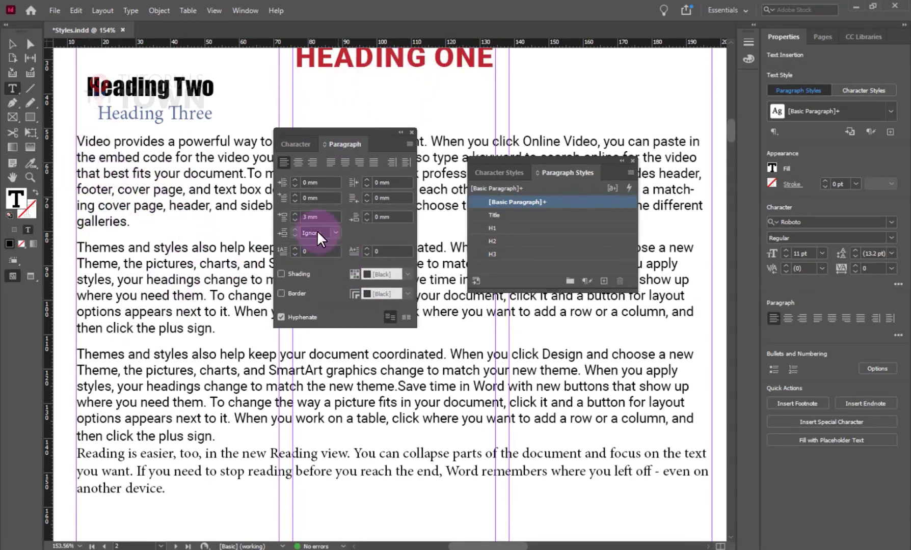
left_click(295, 248)
left_click(294, 248)
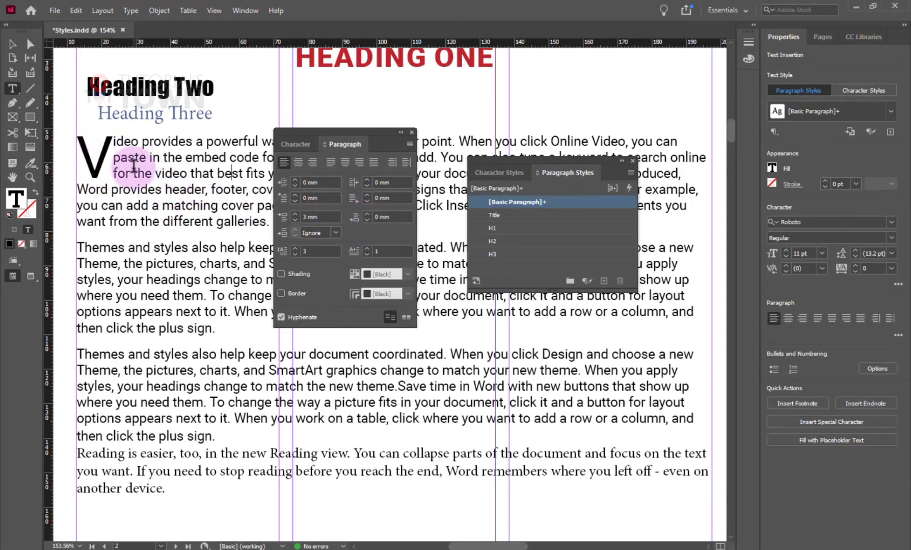
Create a paragraph style named Drop PAra from the drop-cap paragraph and apply it to that paragraph
left_click(604, 282, "alt")
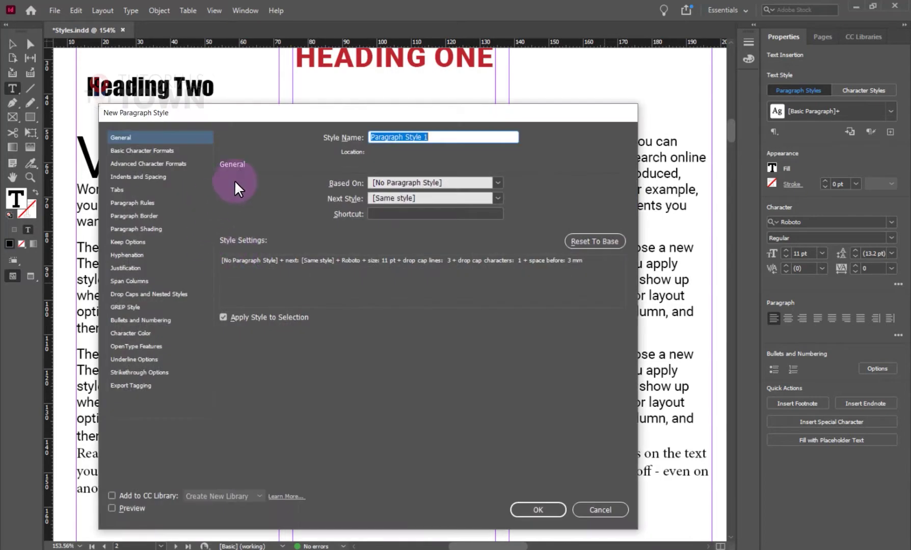
type("Dro")
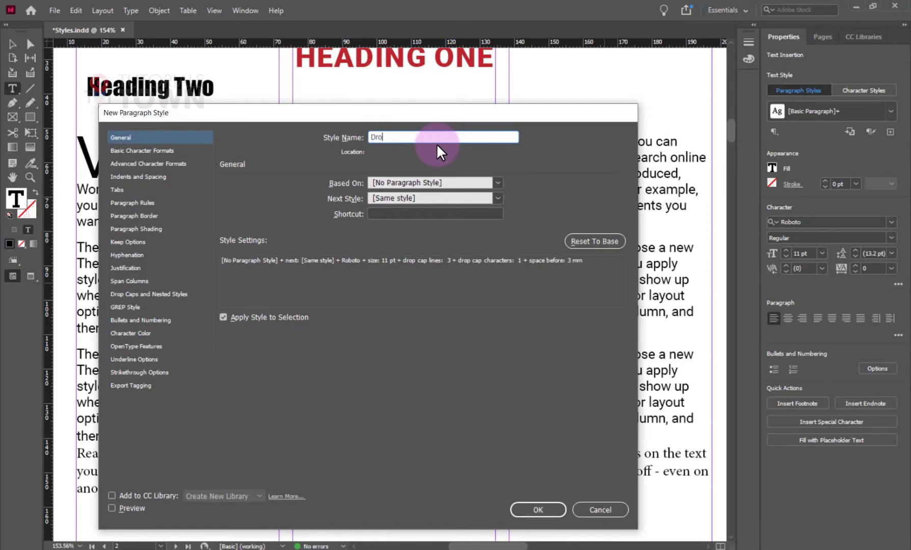
type("p PAra")
key("Return")
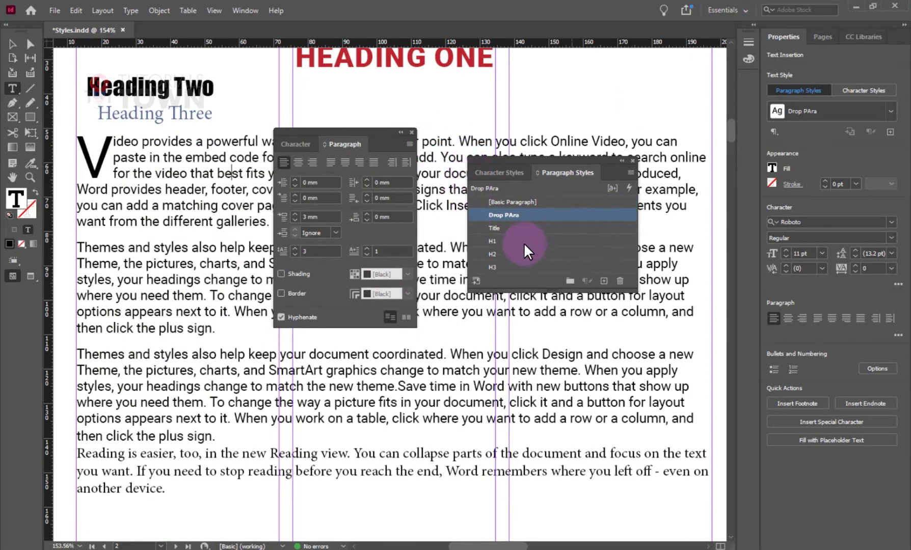
Try first-line indents of 3 mm and 0.5 in on the second body paragraph, settling on 0.25 in
left_click(168, 279)
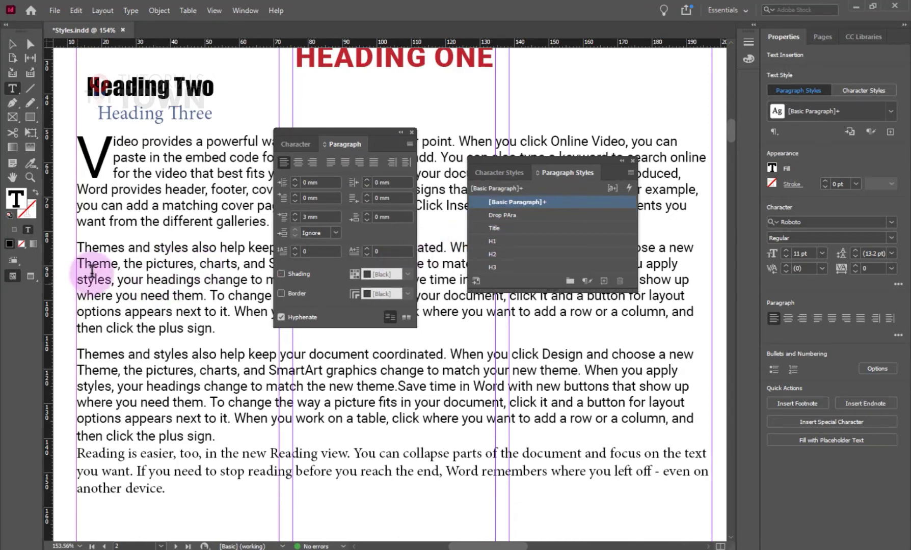
left_click(294, 194)
left_click(294, 195)
left_click(294, 195)
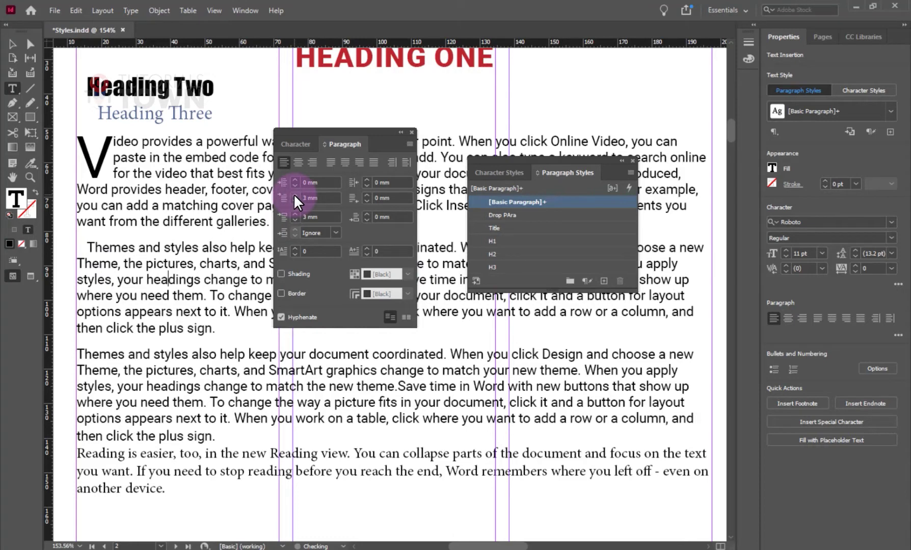
left_click(285, 195)
type("0")
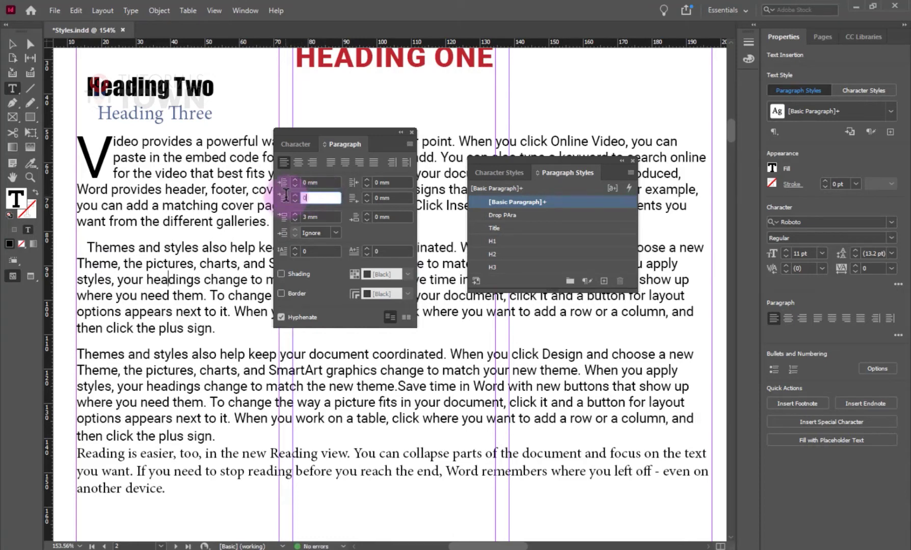
type(".5in")
key("Tab")
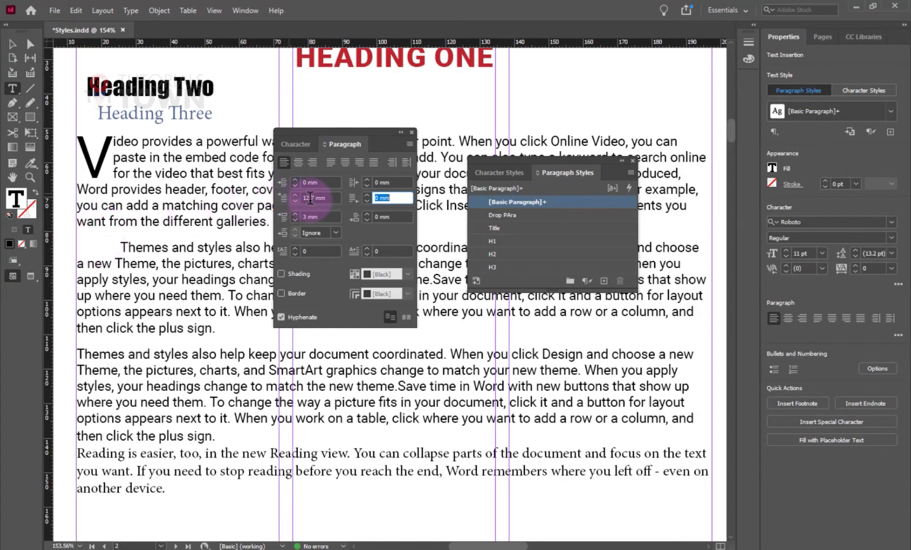
left_click_drag(304, 198, 312, 197)
type("0.2")
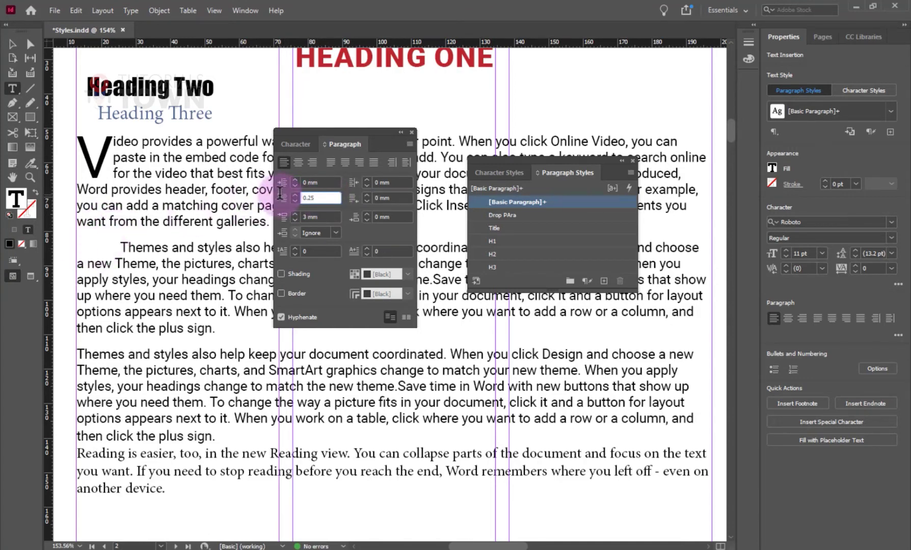
type("5")
key("Tab")
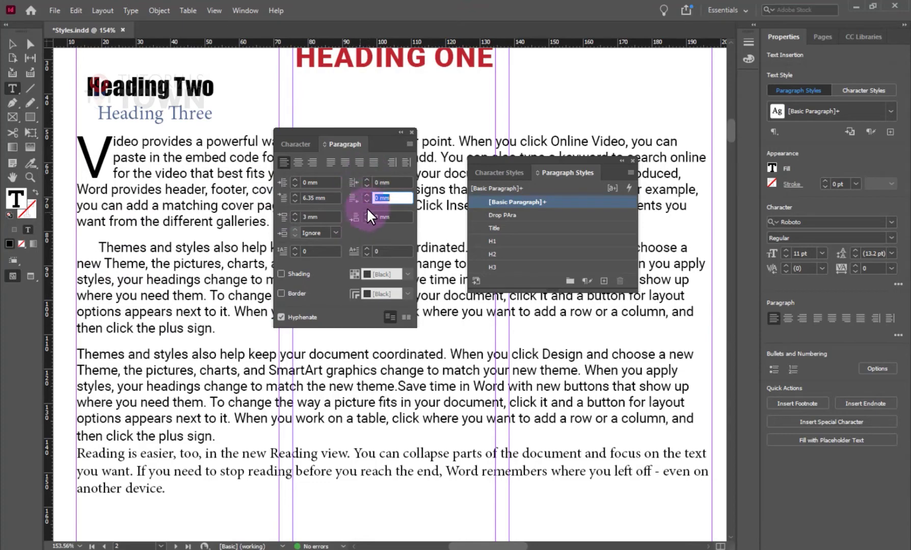
Create a paragraph style named 1st line Para from the indented second body paragraph and apply it there
left_click(605, 281, "alt")
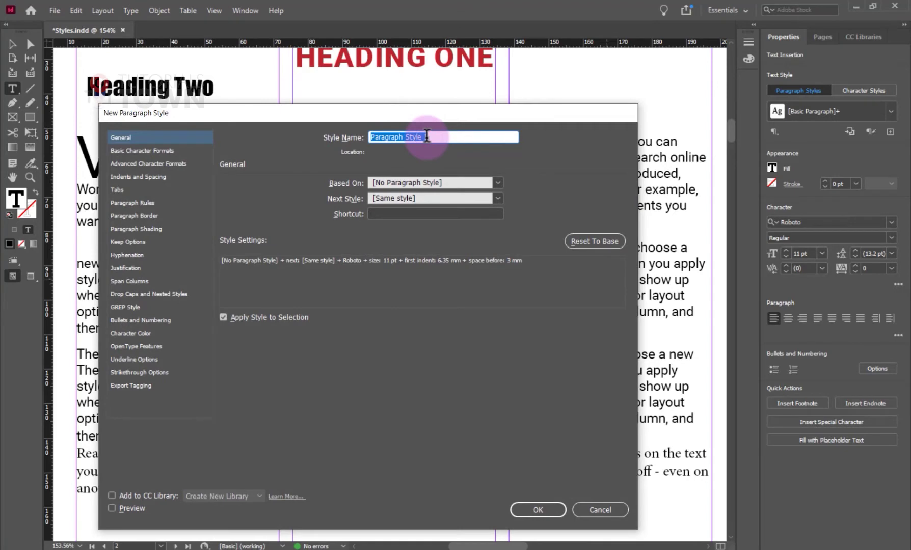
type("F")
type("st line")
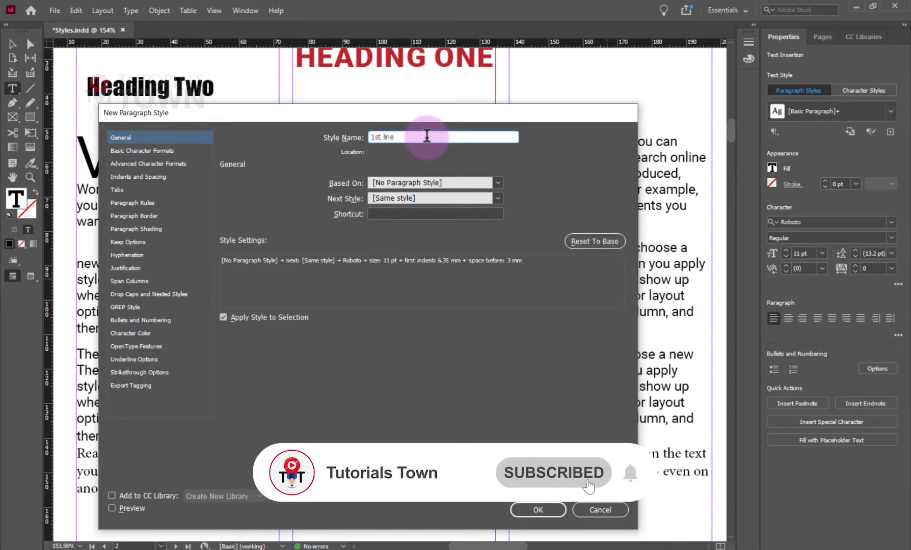
type(" Para")
key("Return")
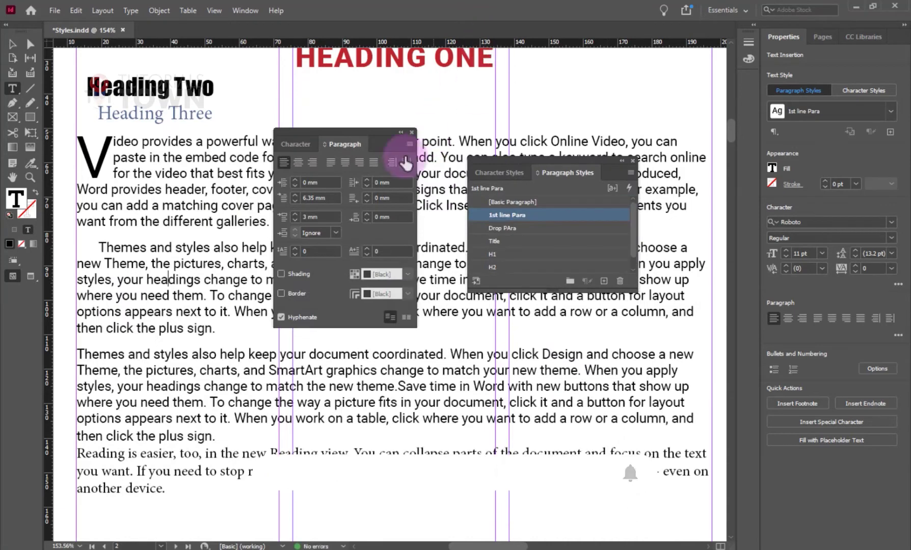
left_click(496, 218)
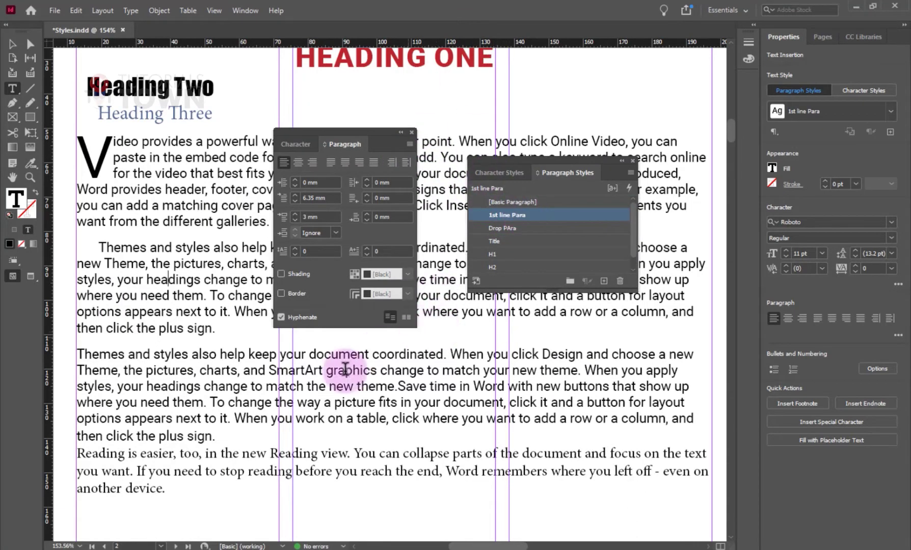
Create a paragraph style named Body Text from the third body paragraph and apply it to that paragraph
left_click(257, 370)
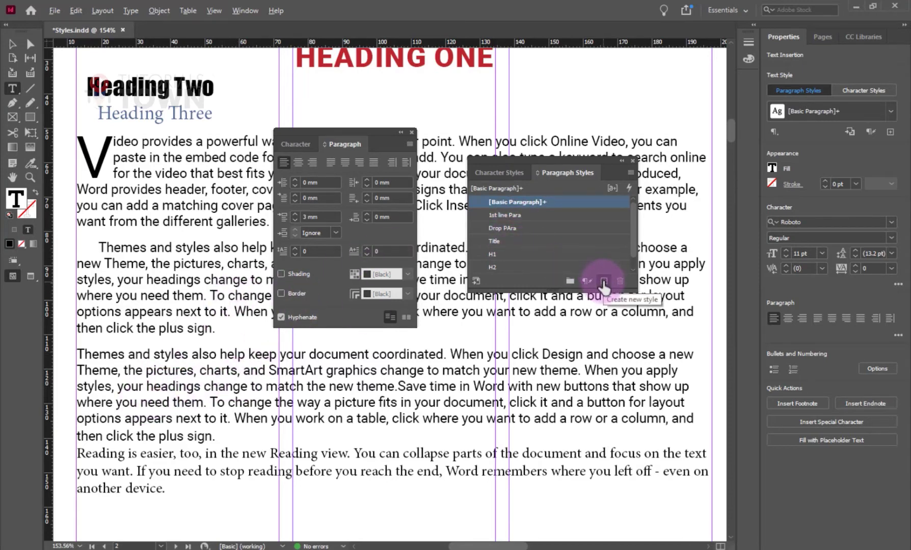
left_click(604, 282, "alt")
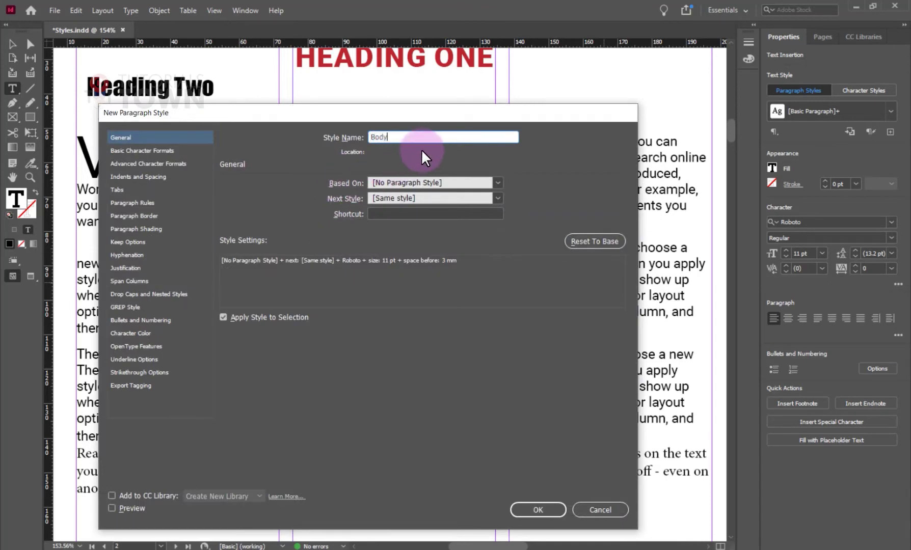
type("Body Text")
key("Return")
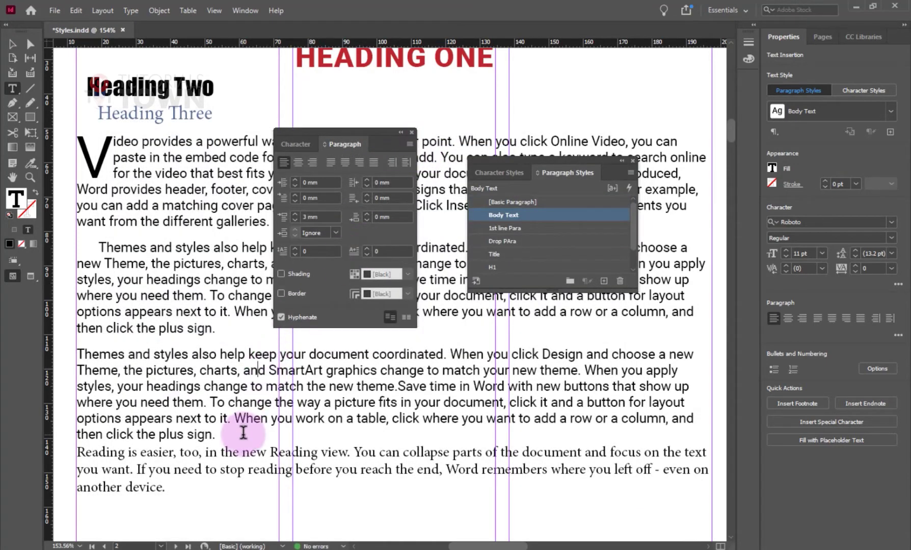
Set the space before and space after of the last paragraph, starting "Reading is easier", to 6 mm each
left_click(240, 434)
left_click_drag(174, 485, 64, 453)
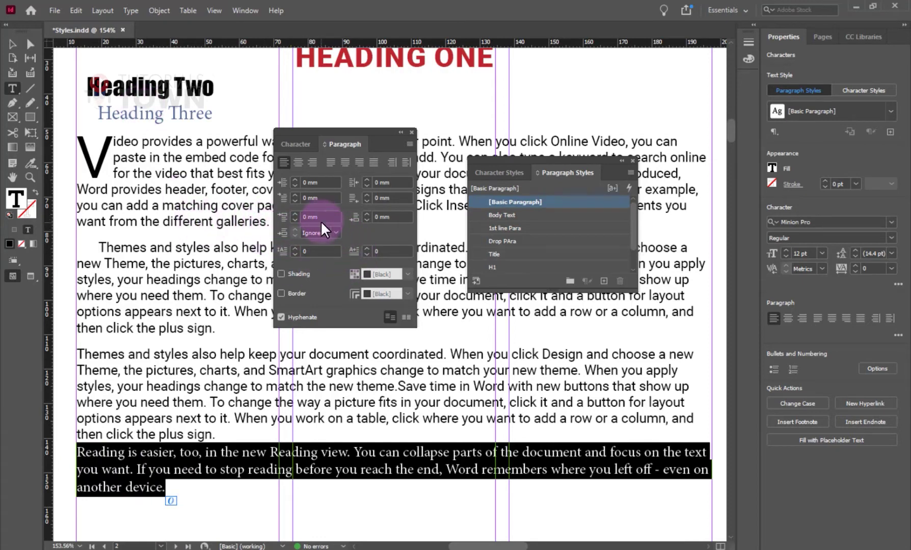
left_click_drag(320, 217, 297, 216)
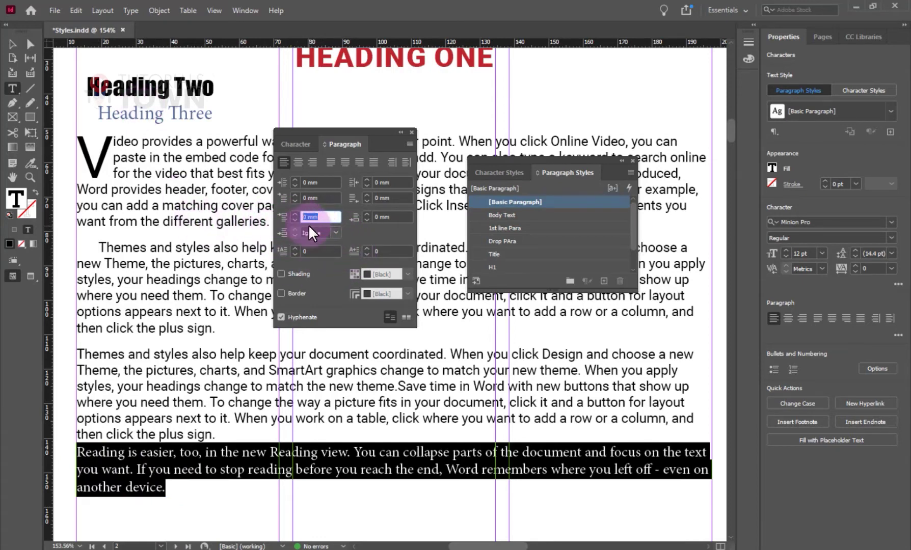
key("Tab")
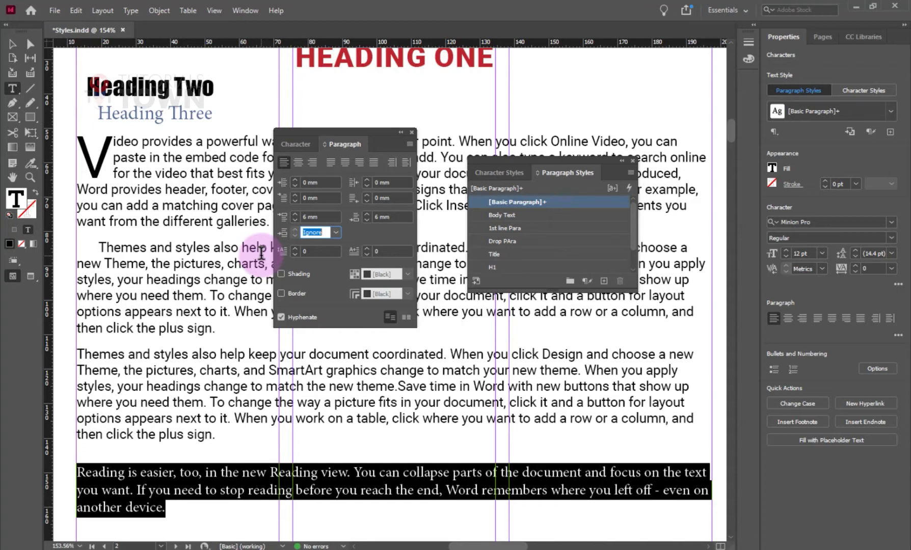
Centre the last paragraph and give it left and right indents of 4 mm each
left_click(298, 163)
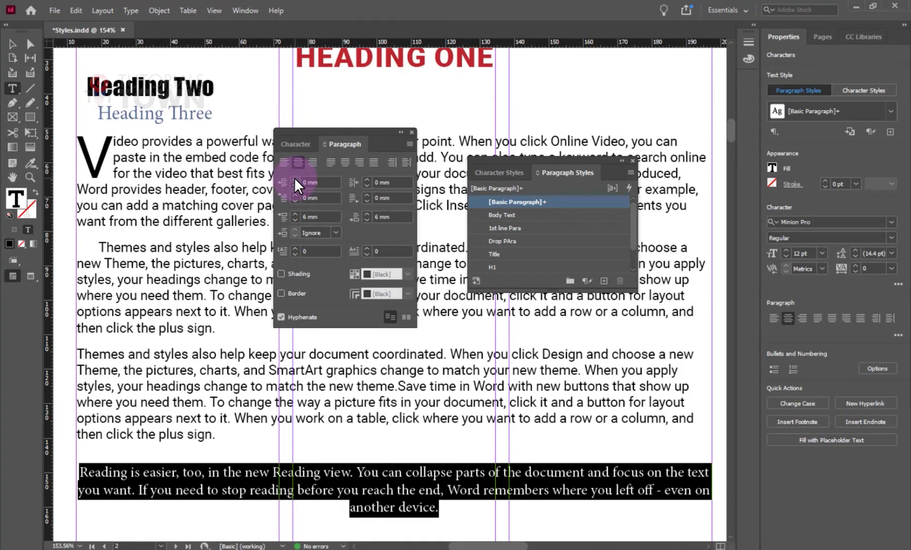
left_click(312, 182)
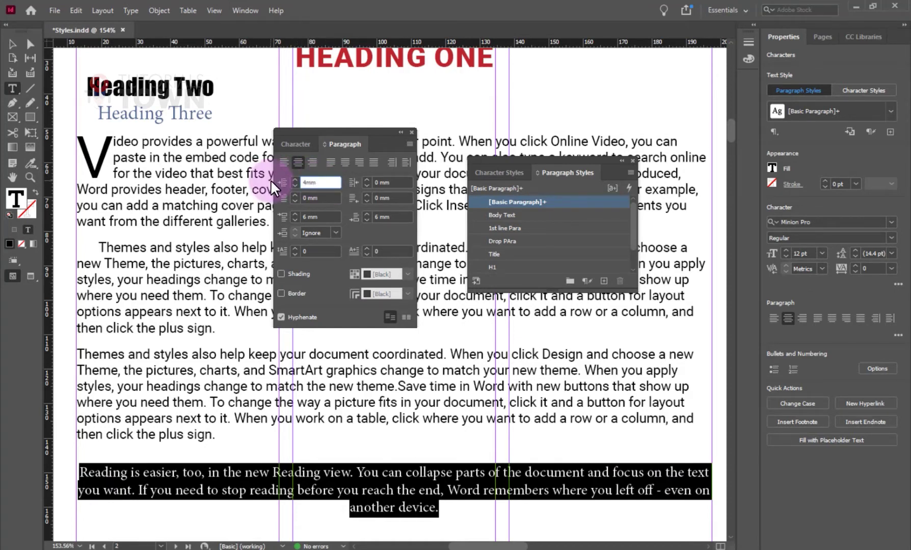
key("Tab")
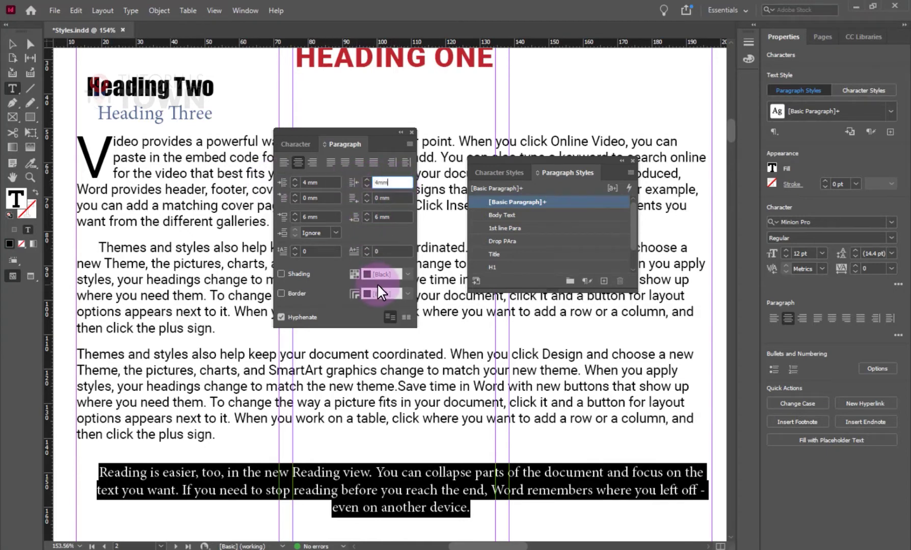
key("Tab")
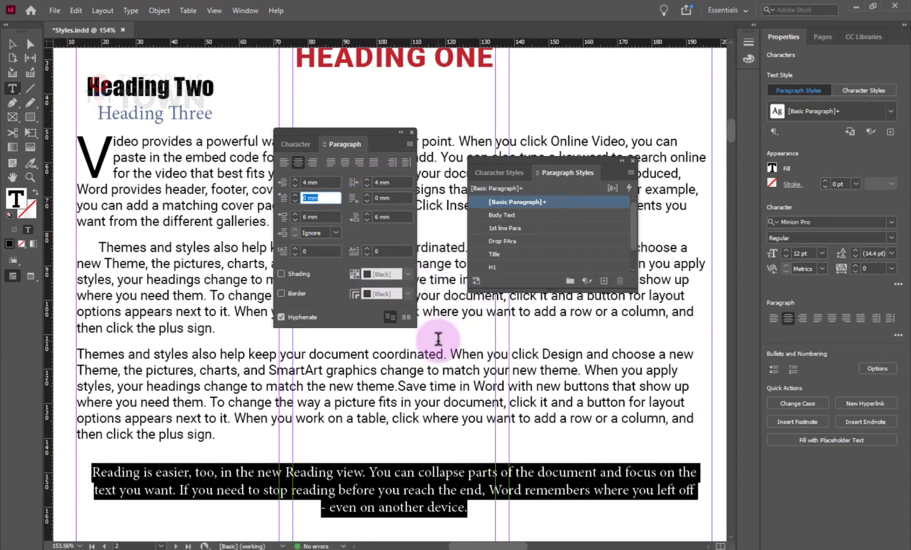
Filter the font list to script typefaces and set the last paragraph in the Adorable font
left_click(297, 144)
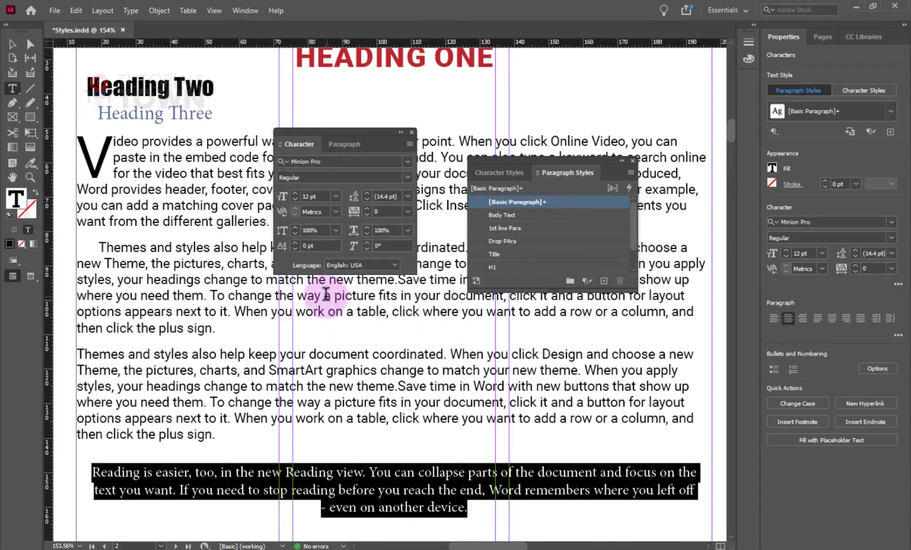
left_click(408, 162)
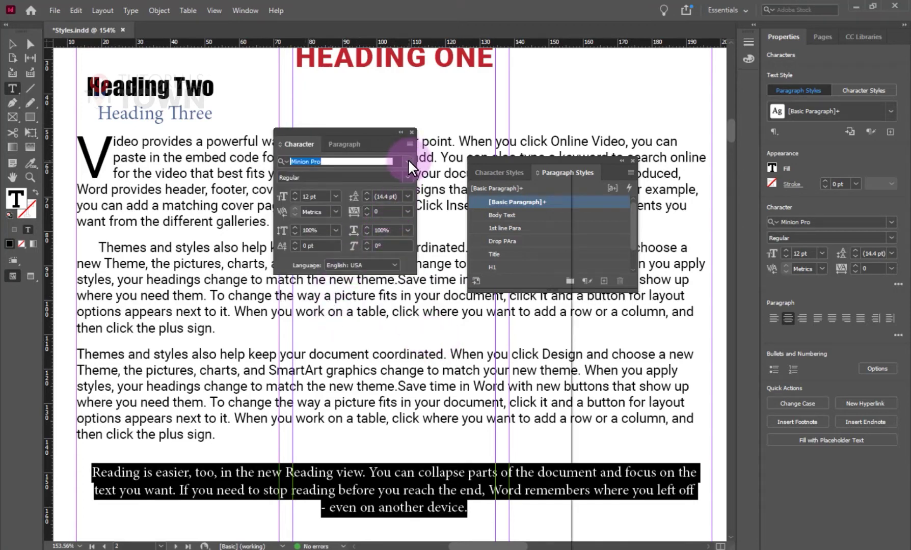
left_click(311, 197)
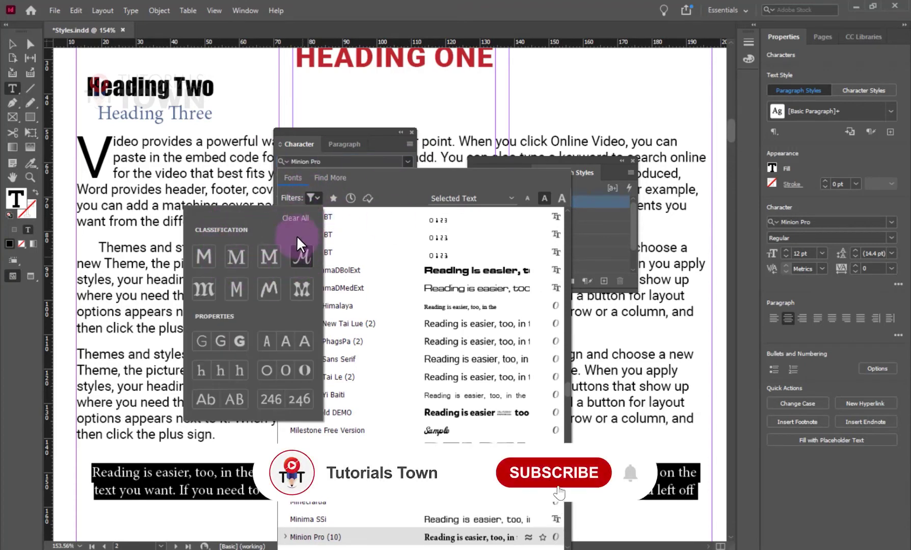
left_click(301, 256)
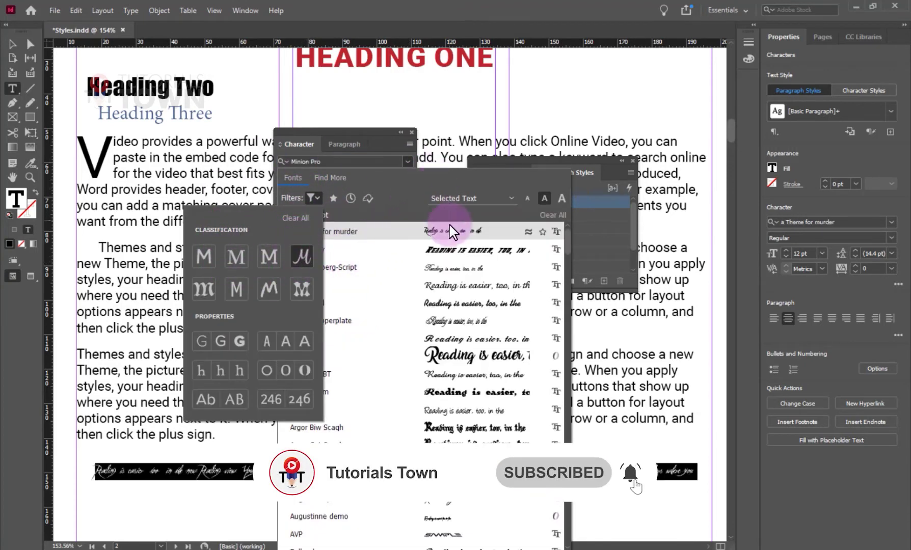
left_click(447, 288)
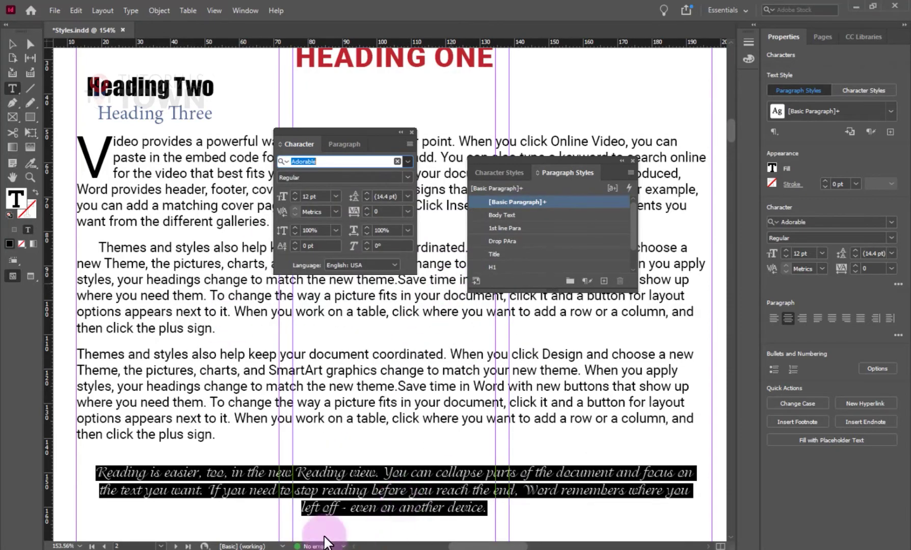
Select the whole last paragraph and fill its text with the magenta swatch C=0 M=100 Y=0 K=0
left_click(394, 494)
left_click_drag(483, 508, 345, 490)
left_click(351, 489)
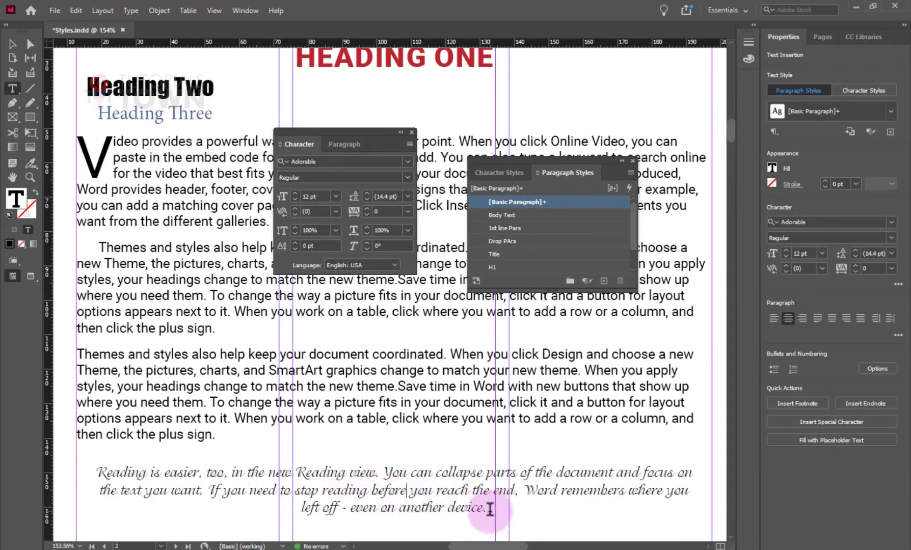
left_click_drag(501, 512, 107, 463)
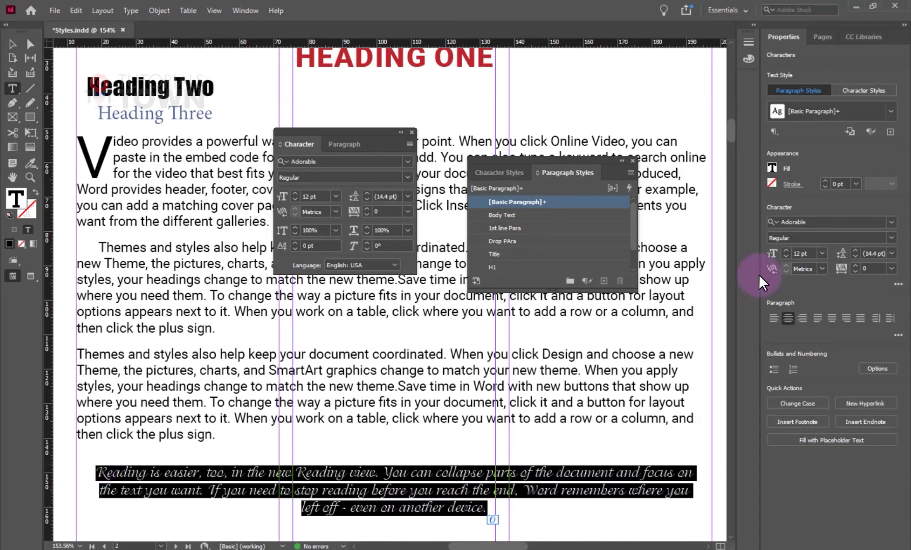
left_click(770, 185)
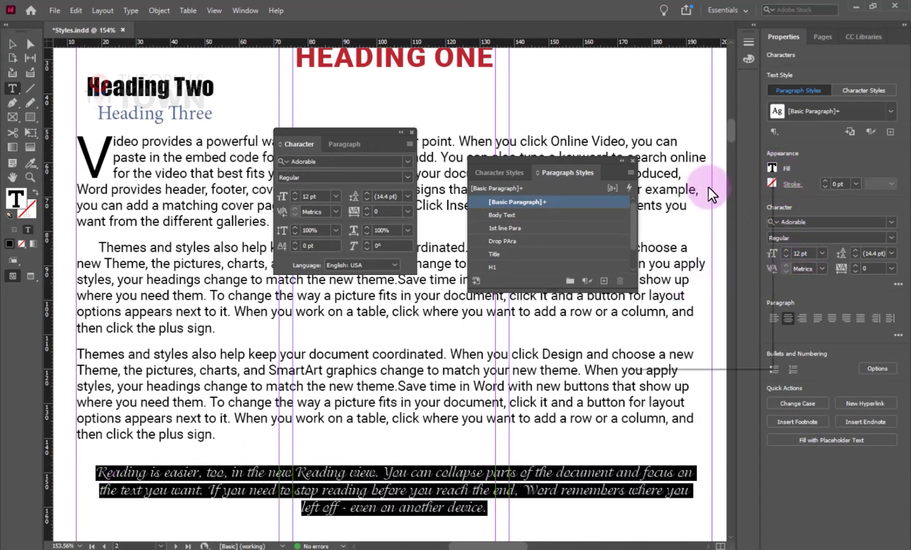
left_click(662, 310)
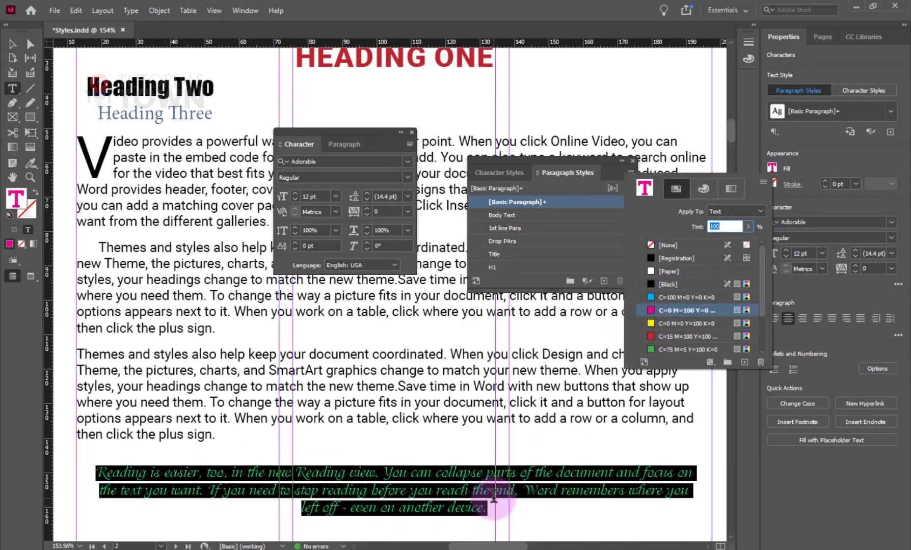
Create a paragraph style named Quote from the magenta script paragraph and apply it to that paragraph
left_click(474, 502)
left_click(478, 508)
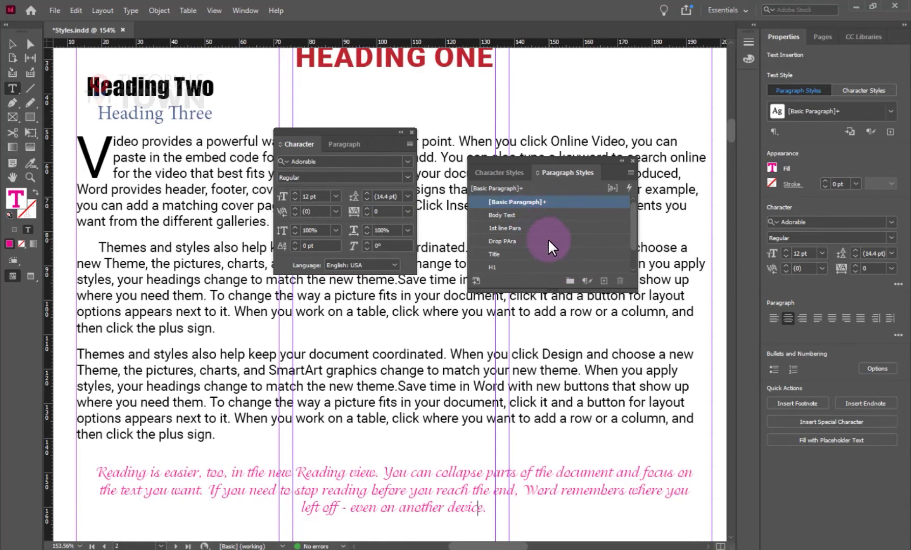
left_click(603, 282, "alt")
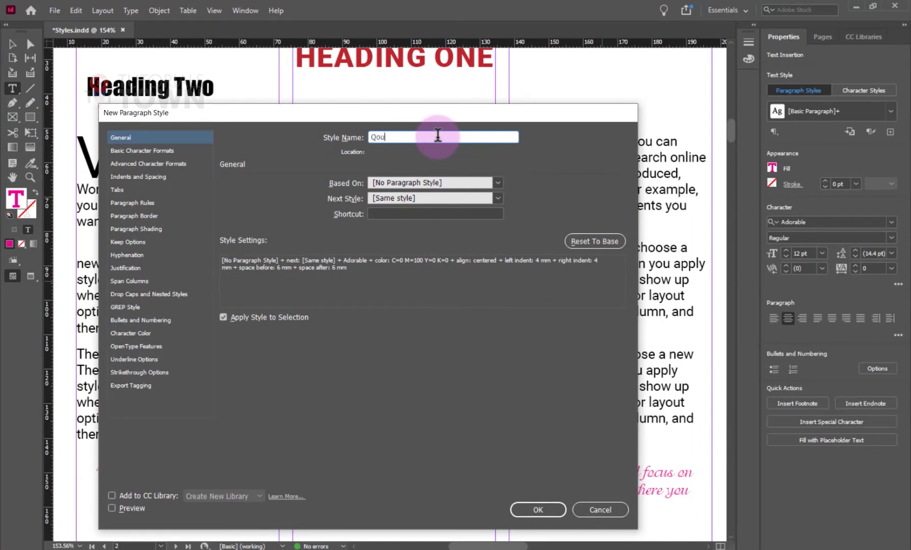
type("Q")
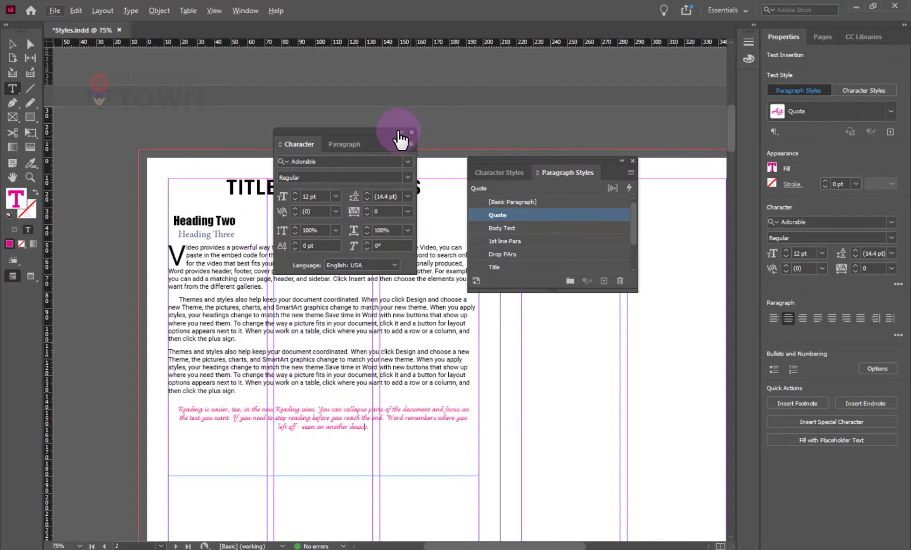
left_click_drag(331, 164, 179, 51)
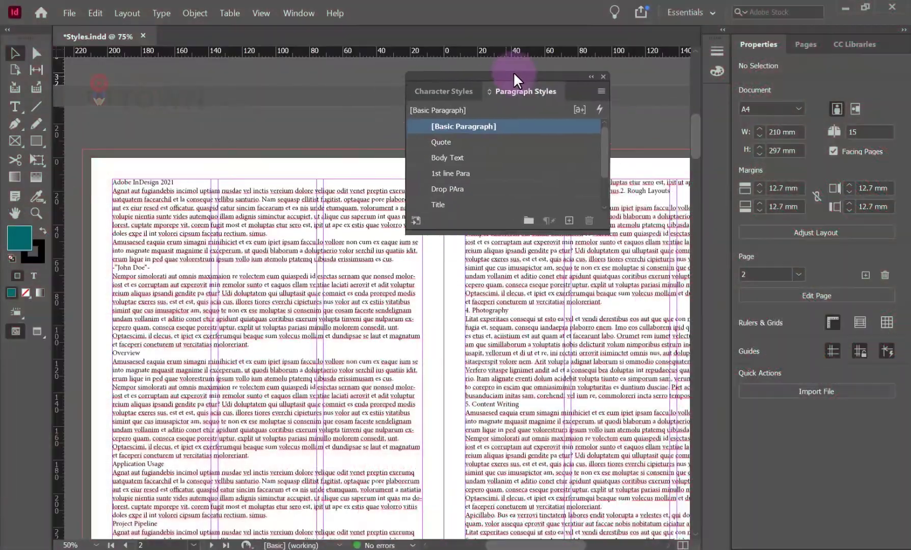
Turn off Dynamic Spelling so the placeholder text has no red underlines
left_click_drag(519, 77, 563, 91)
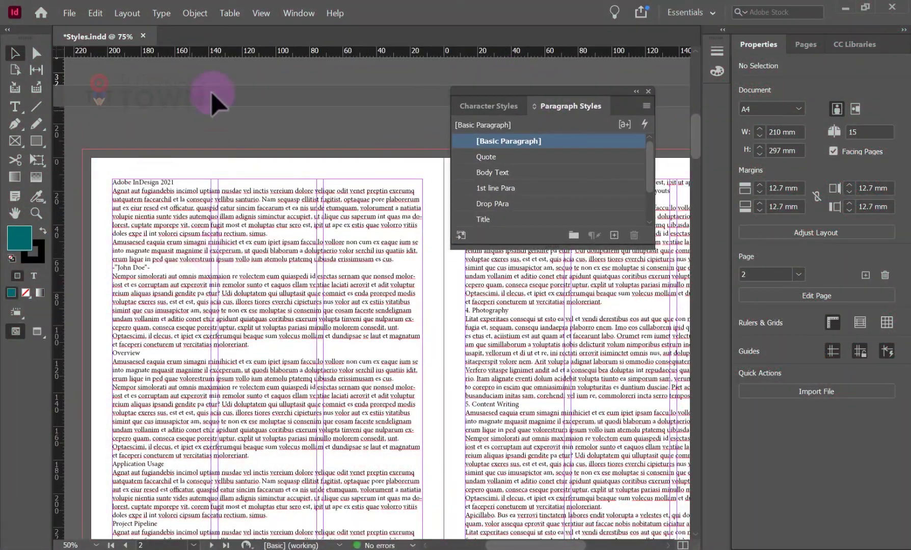
key("ctrl+space")
left_click_drag(112, 167, 450, 390)
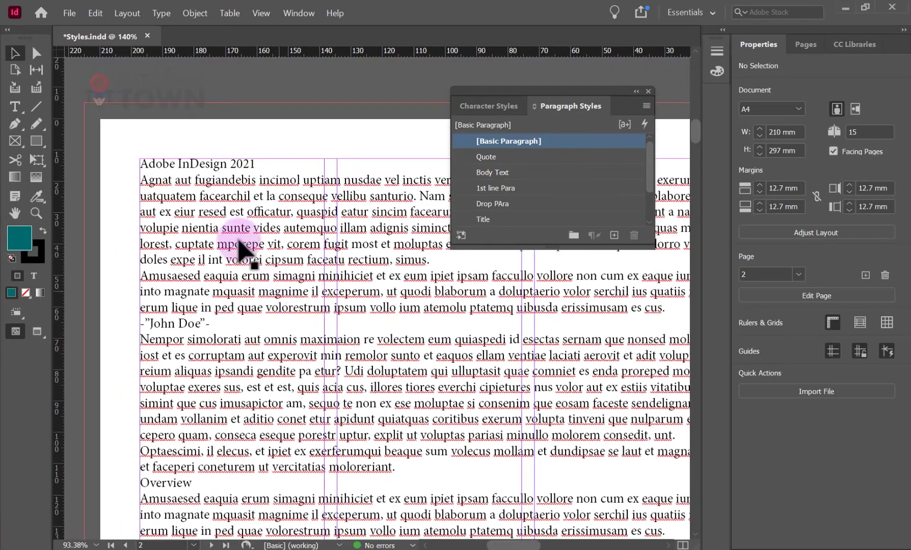
left_click(160, 13)
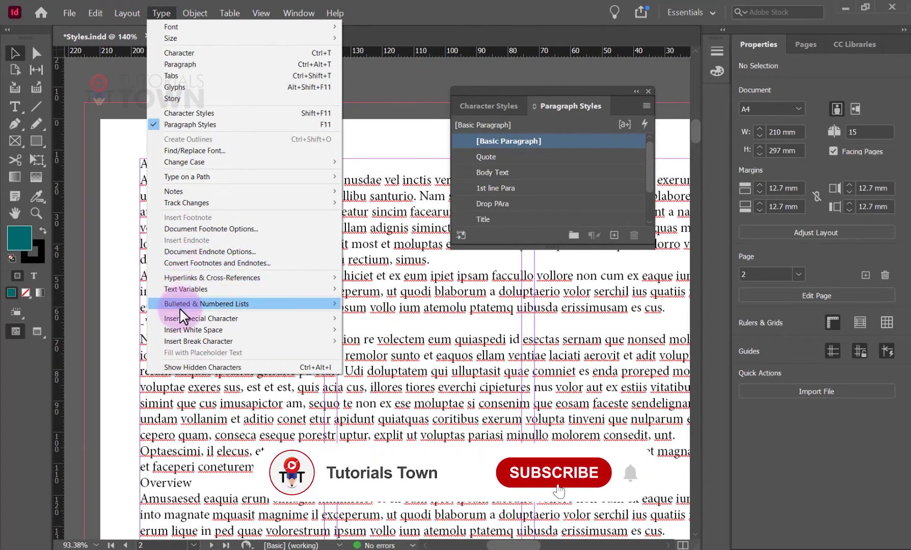
mouse_move(96, 13)
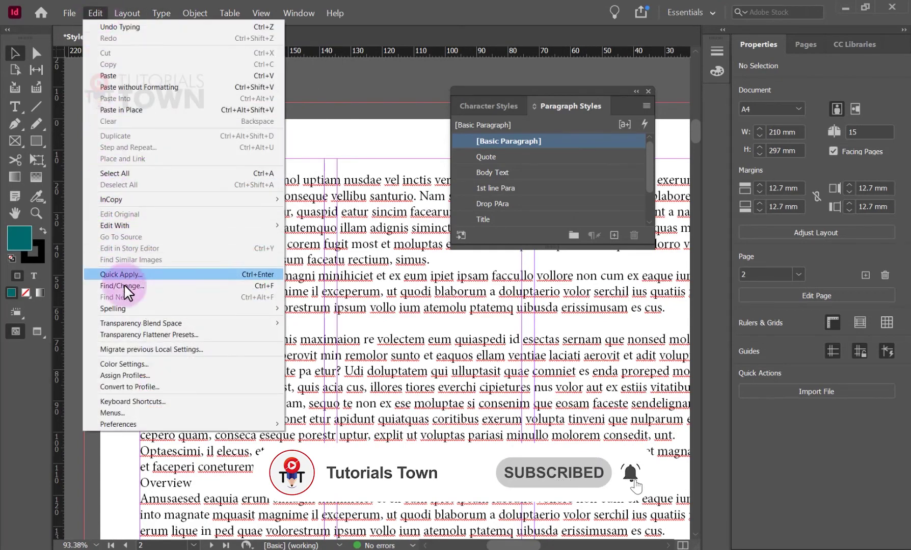
mouse_move(122, 308)
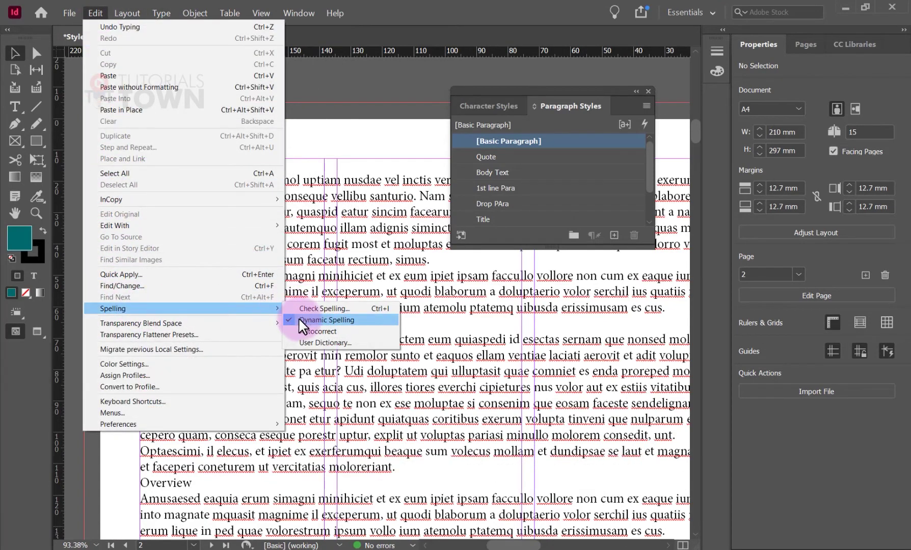
left_click(291, 320)
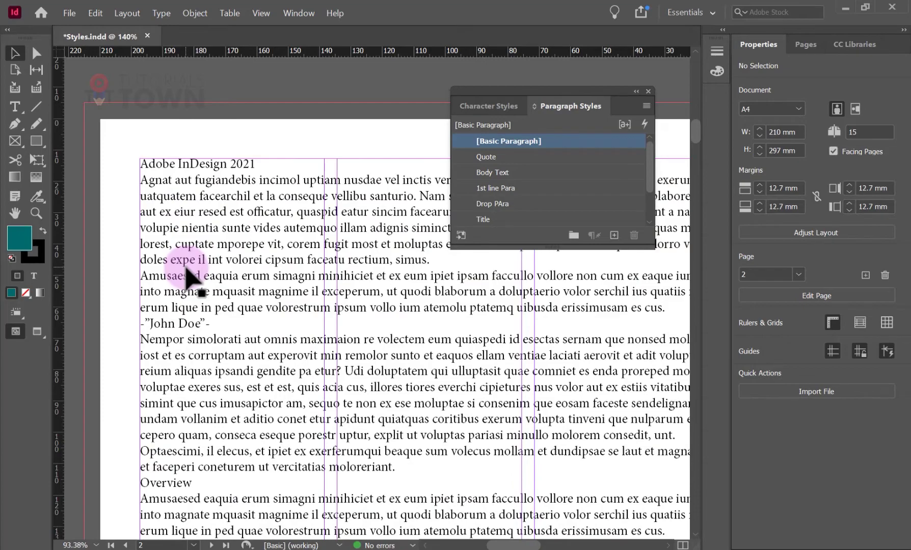
Reorder the paragraph styles so that Title sits directly above Quote, keeping the styles list clear of the opening text
left_click_drag(225, 282, 238, 169)
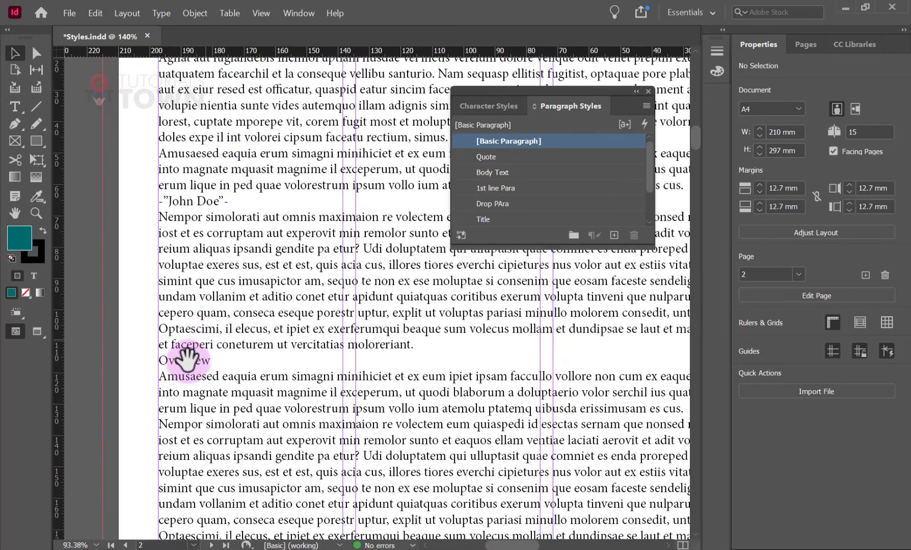
left_click_drag(187, 360, 130, 421)
left_click_drag(164, 215, 184, 257)
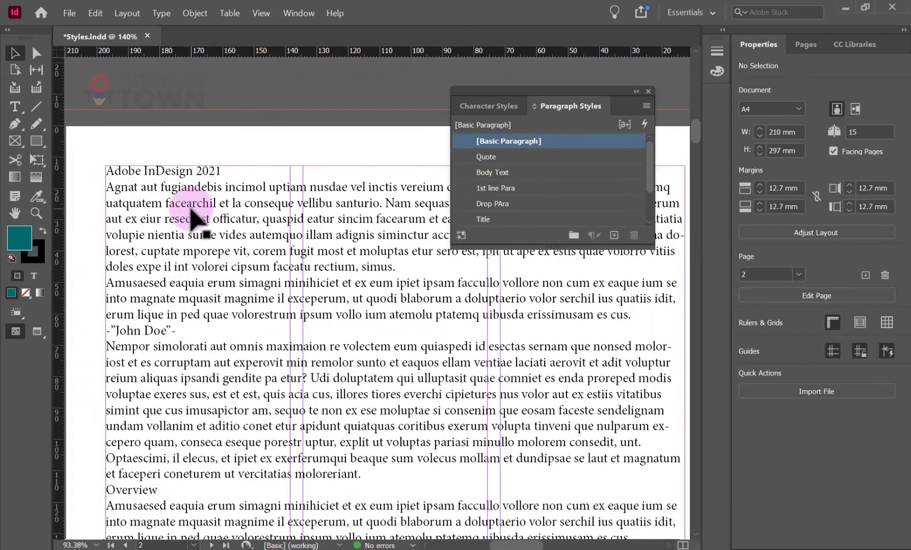
left_click_drag(548, 92, 358, 348)
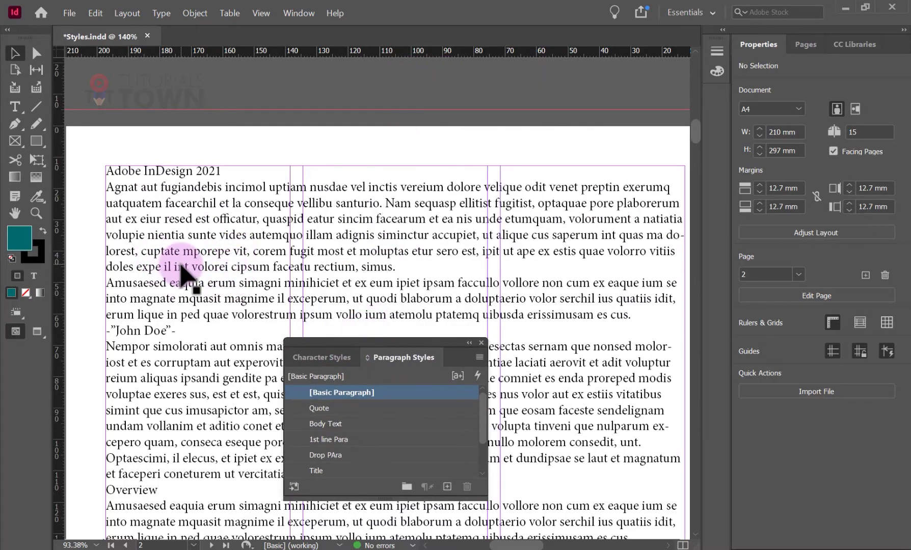
left_click_drag(321, 473, 328, 408)
left_click_drag(377, 344, 415, 326)
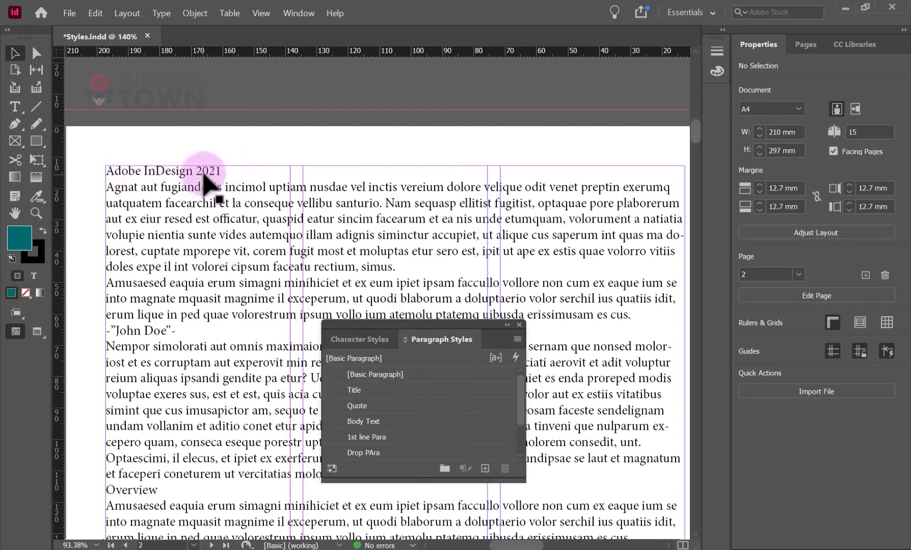
Apply the Title paragraph style to the line "Adobe InDesign 2021"
double_click(203, 175)
left_click_drag(106, 171, 256, 165)
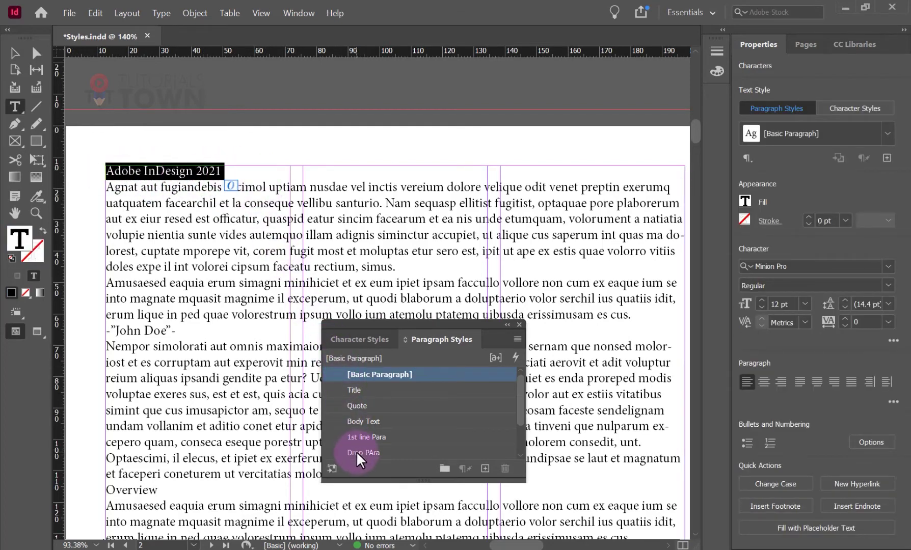
left_click(370, 392)
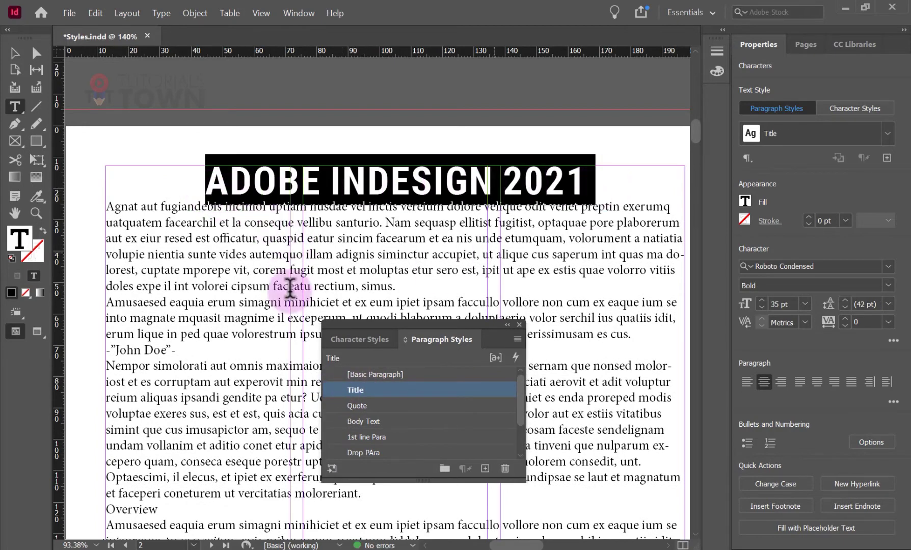
Apply the Drop PAra style to the first paragraph below the title and enlarge the styles list to show more styles
left_click_drag(401, 288, 93, 205)
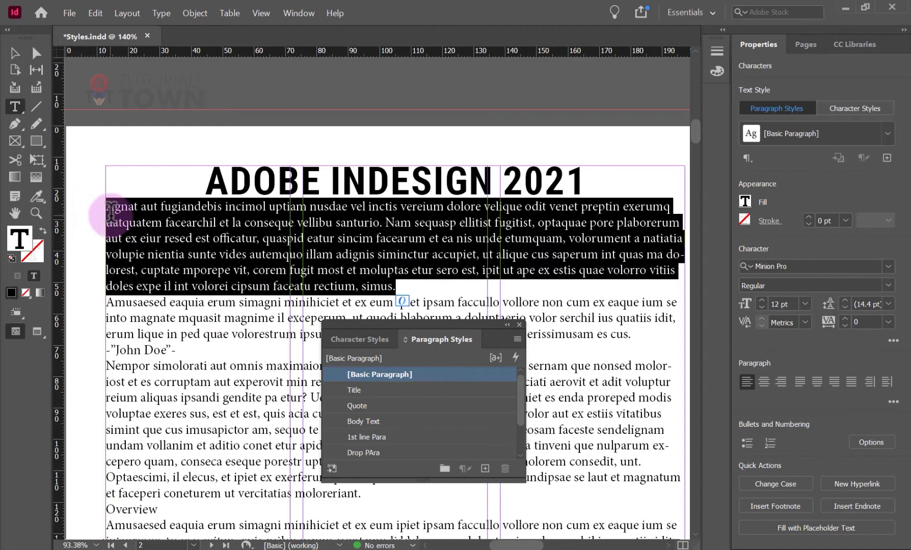
left_click(366, 454)
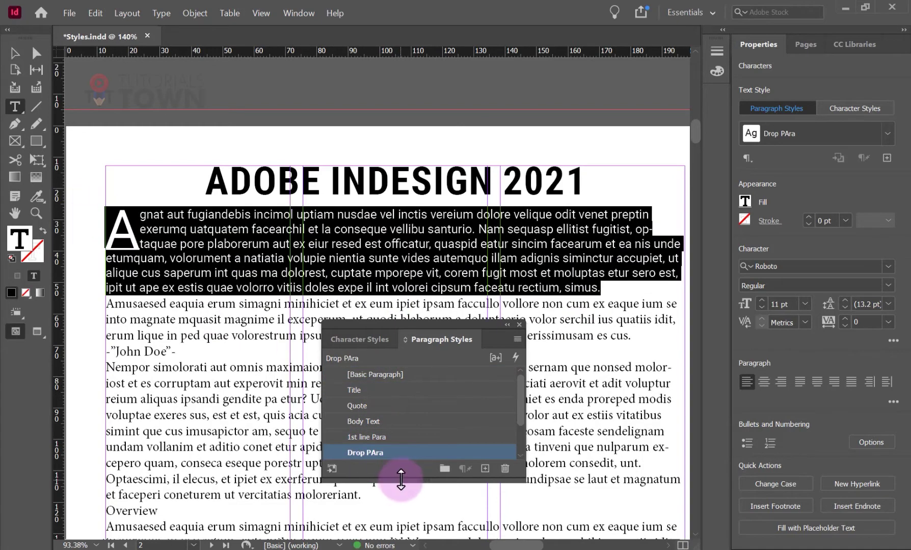
left_click_drag(402, 478, 402, 509)
left_click(204, 287)
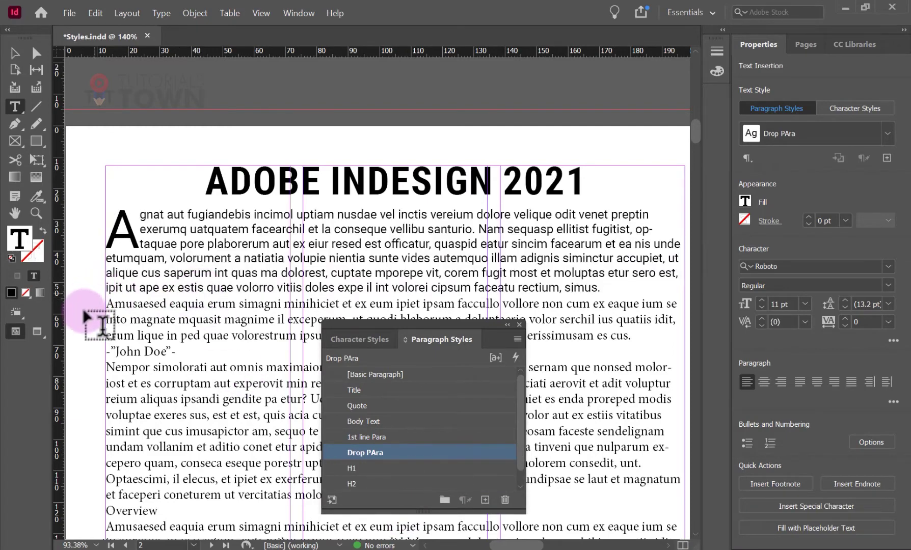
Apply the Quote paragraph style to the paragraph beginning "Amusaesed eaquia" directly below the drop-cap paragraph
scroll(346, 238, "down", 3)
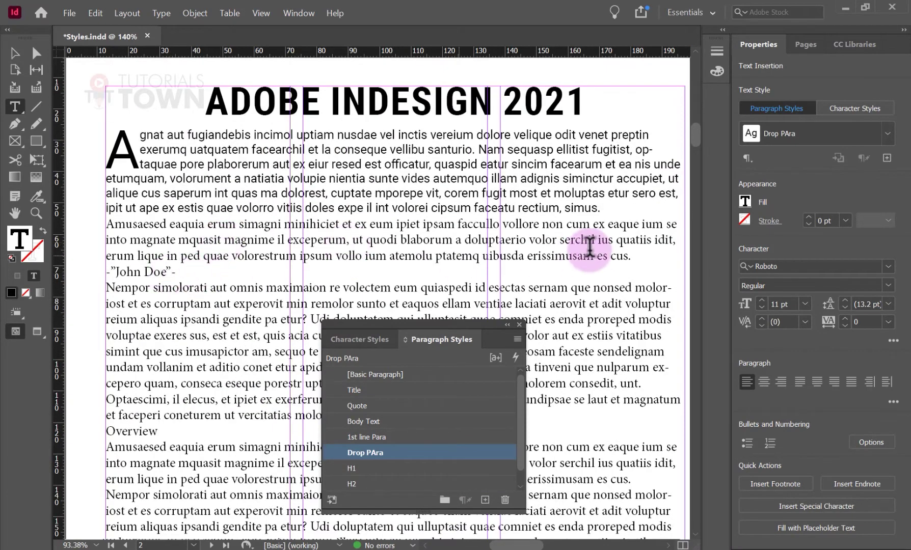
left_click_drag(640, 257, 110, 224)
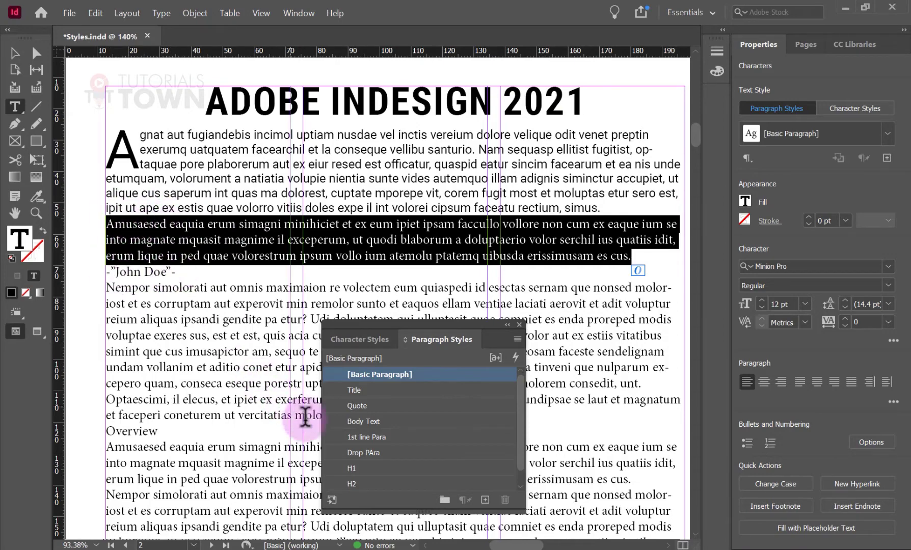
left_click(363, 406)
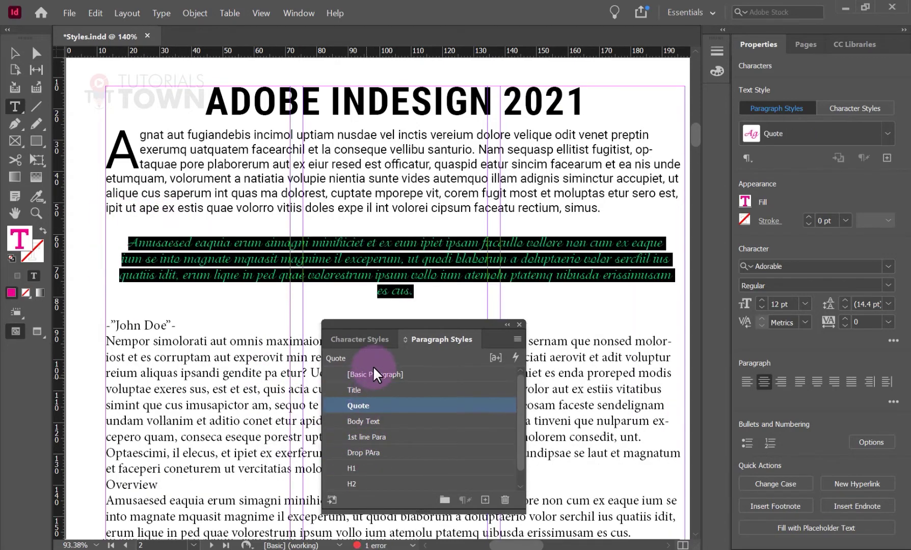
scroll(428, 213, "down", 3)
left_click(424, 209)
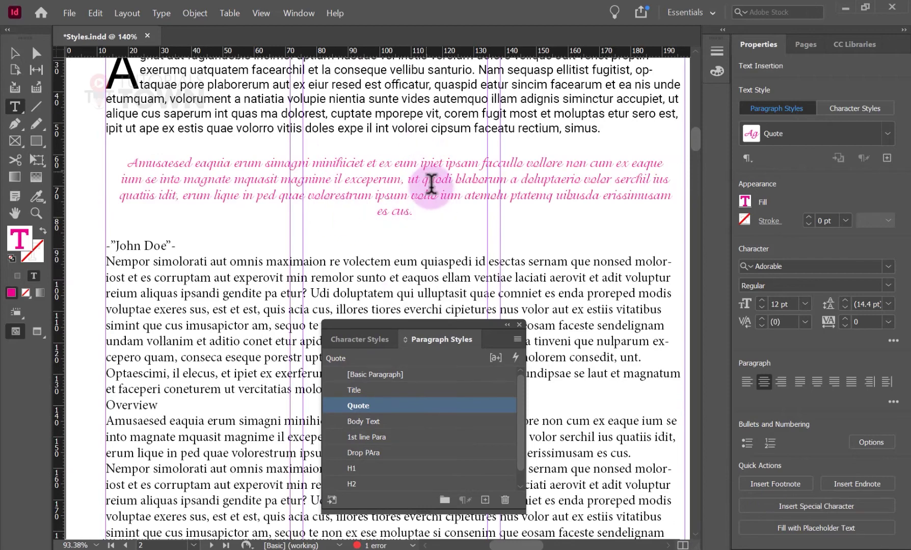
Apply the Body Text style to the author line below the quote and center it, moving the styles list clear of the text
scroll(431, 182, "up", 3)
left_click_drag(177, 327, 105, 325)
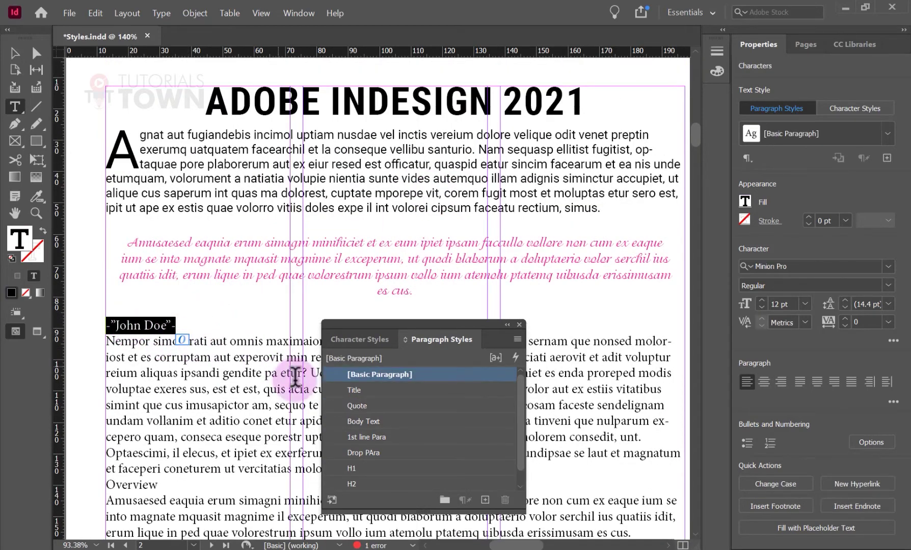
left_click_drag(427, 325, 223, 69)
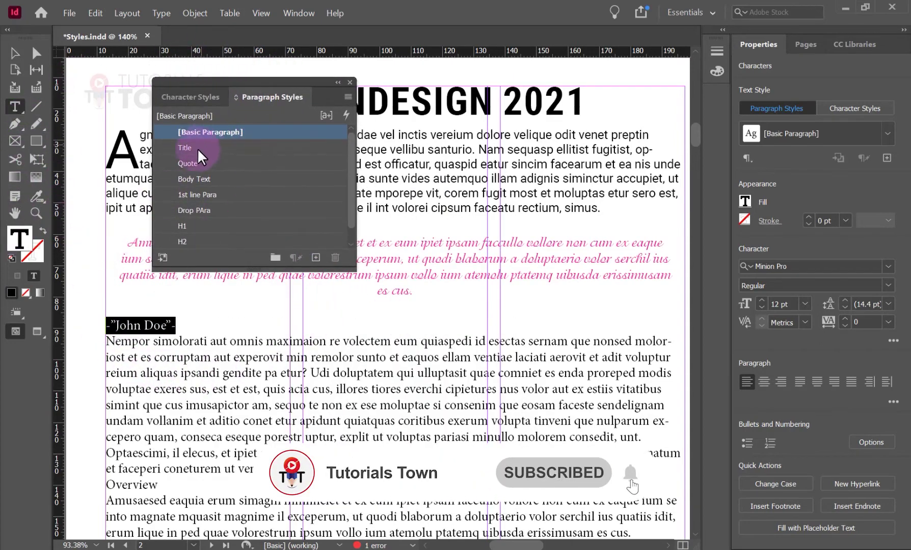
left_click(195, 181)
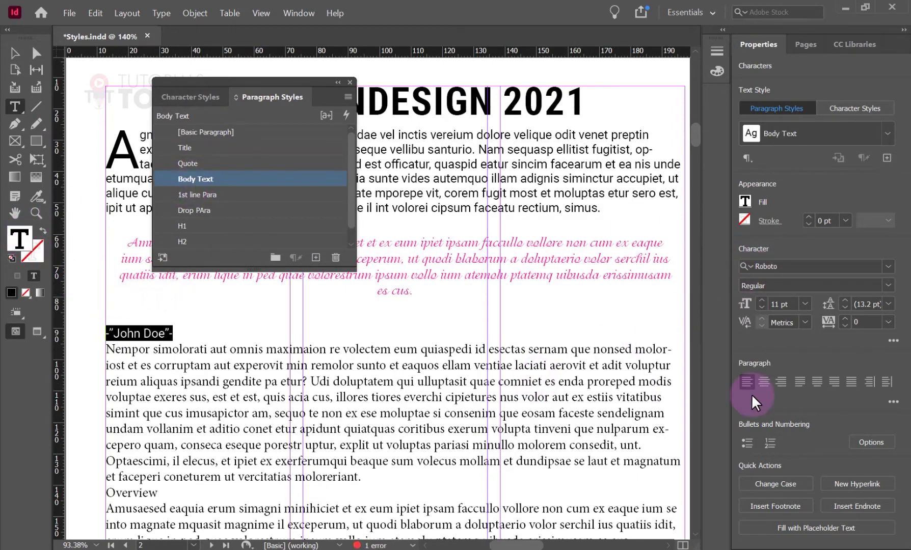
left_click(781, 382)
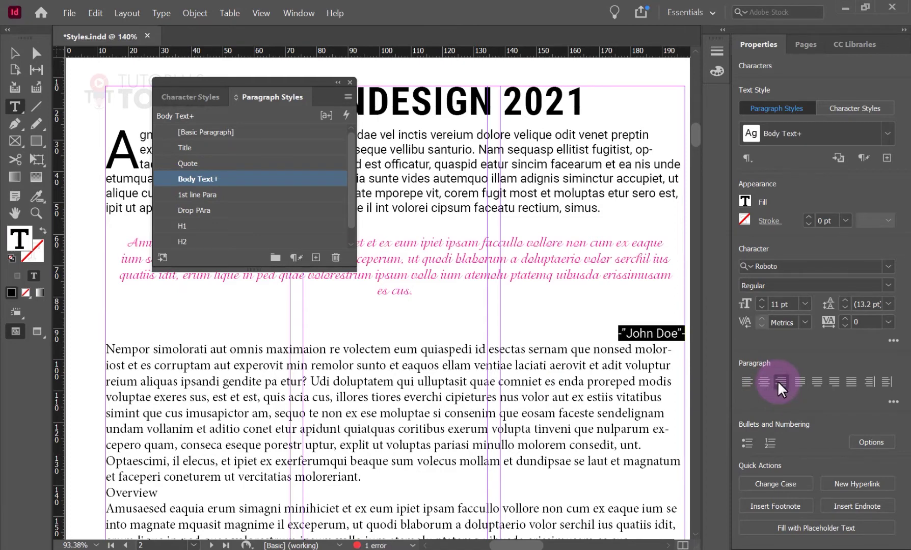
left_click(763, 382)
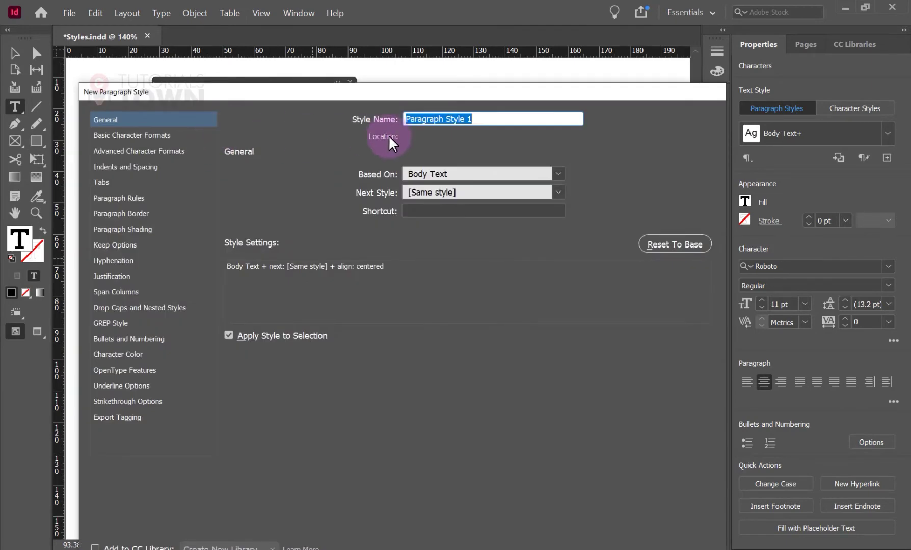
Save the centered author line as a new paragraph style named Q-Name, based on Body Text
type("Q-Name")
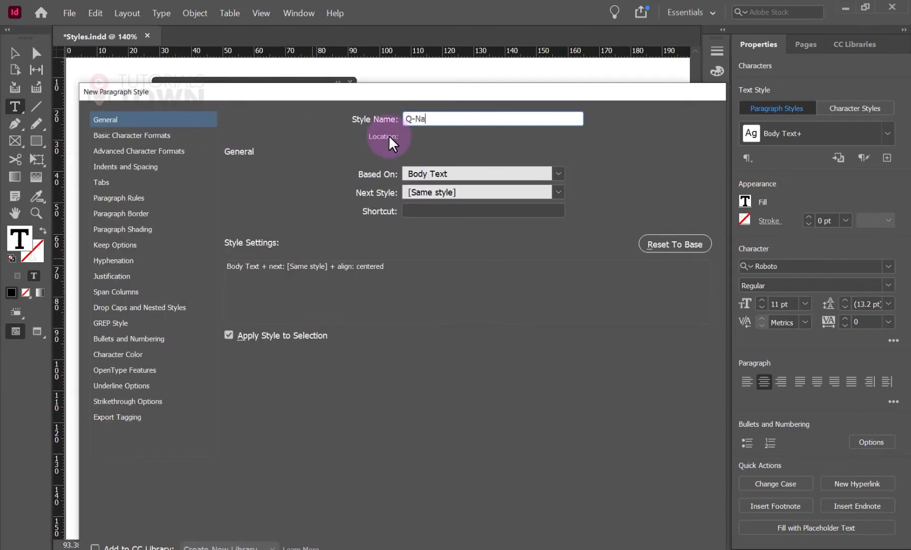
key("Return")
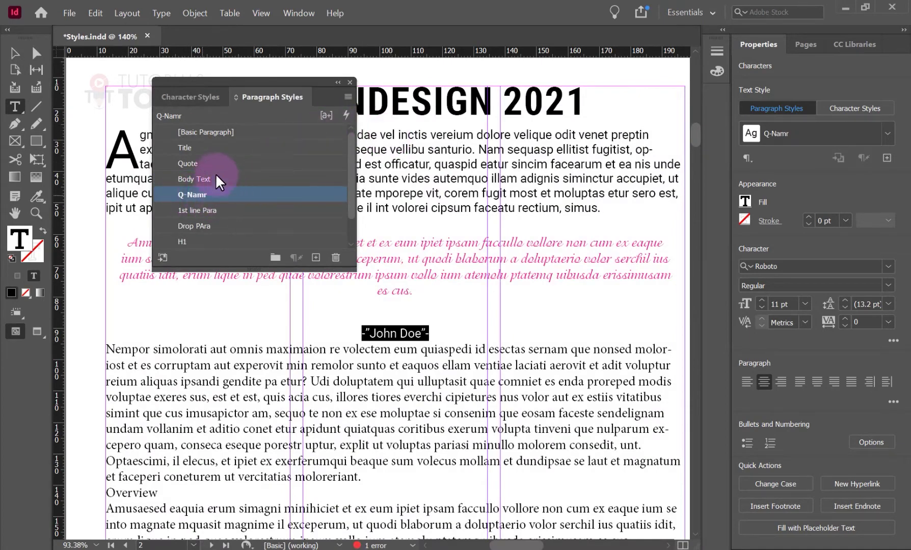
double_click(205, 194)
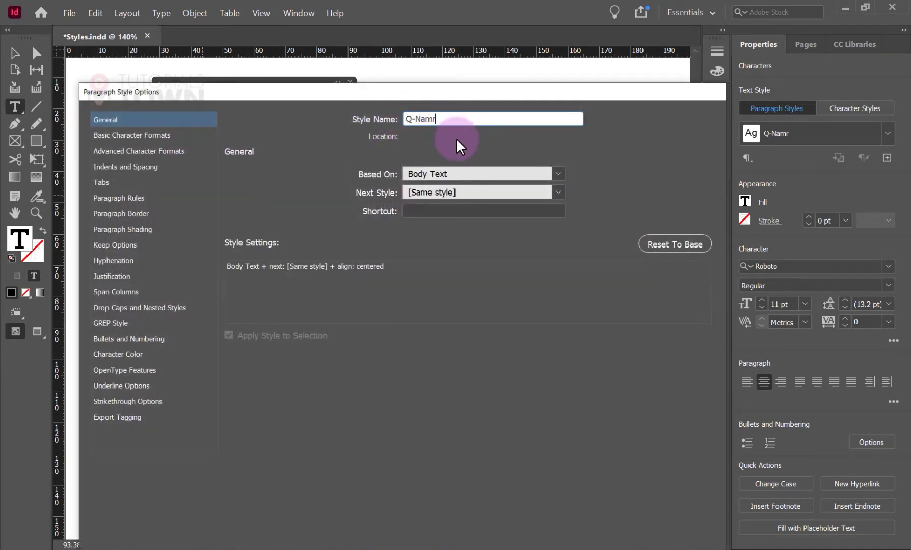
type("e")
key("Return")
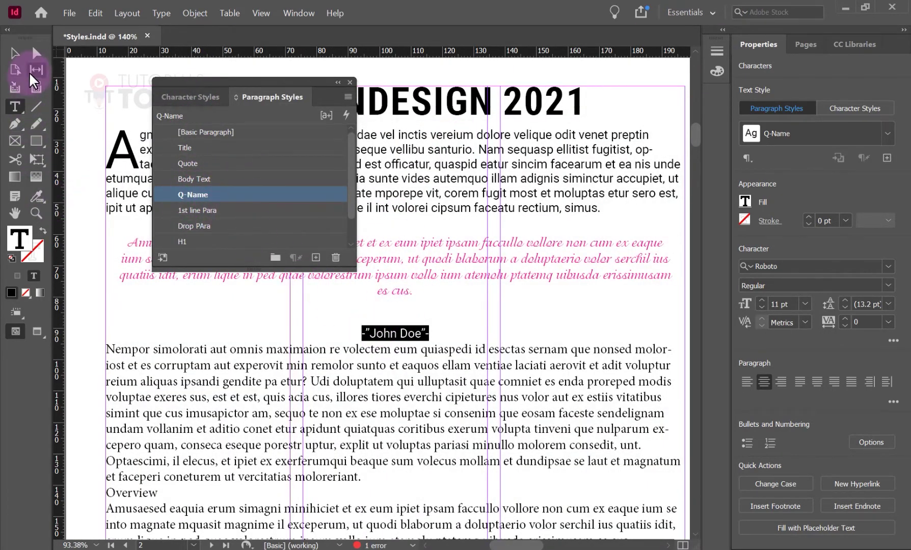
Apply the Body Text style to the two paragraphs between the author line and the "Overview" heading
left_click(15, 53)
left_click_drag(404, 450, 373, 377)
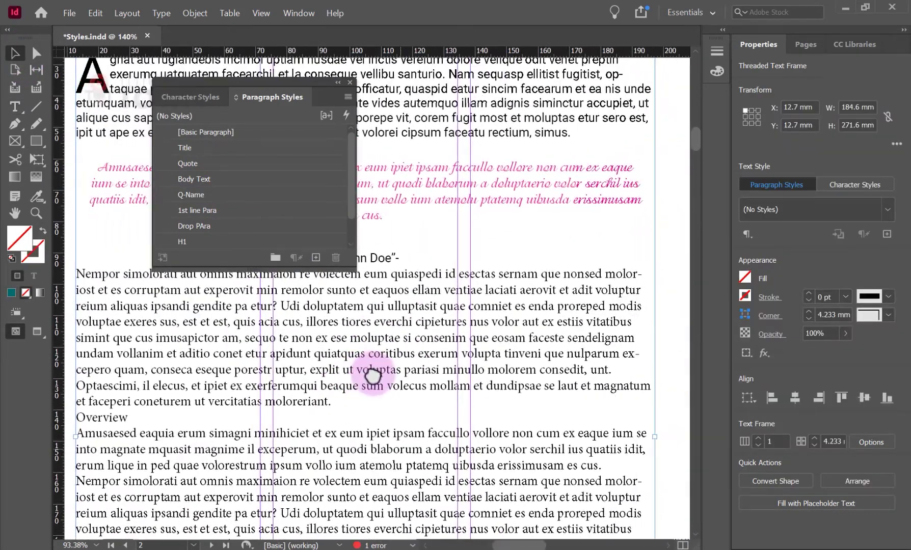
double_click(76, 275)
left_click_drag(77, 275, 350, 400)
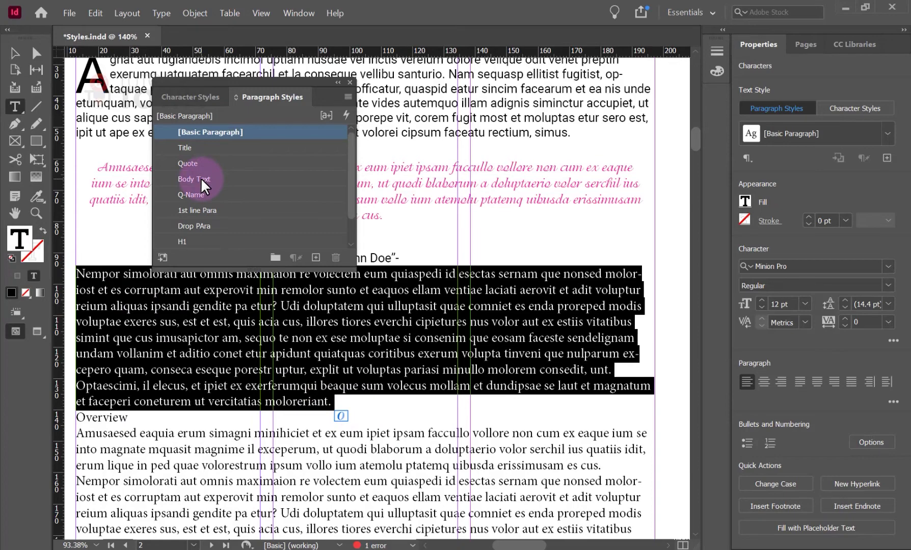
left_click(201, 178)
Apply the H1 paragraph style to the headings "Overview" and "Application Usage"
scroll(152, 389, "down", 4)
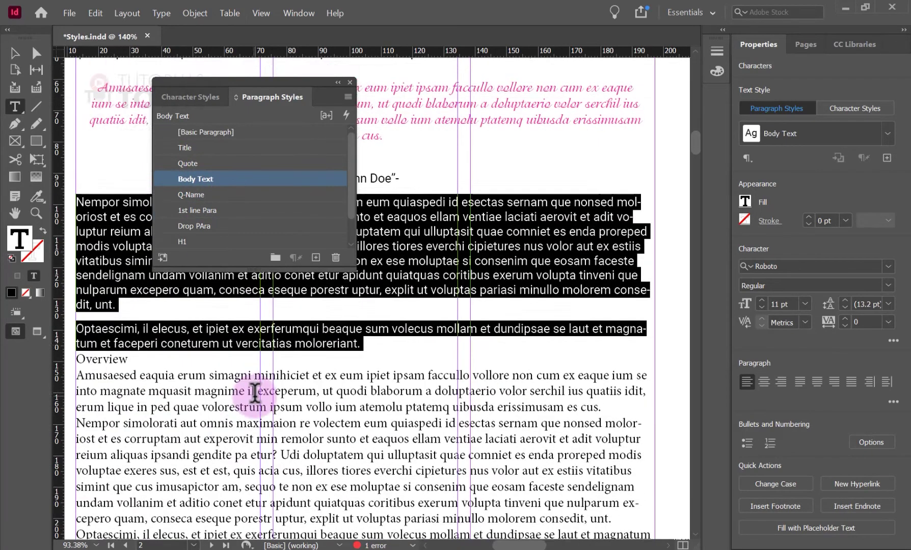
double_click(127, 320)
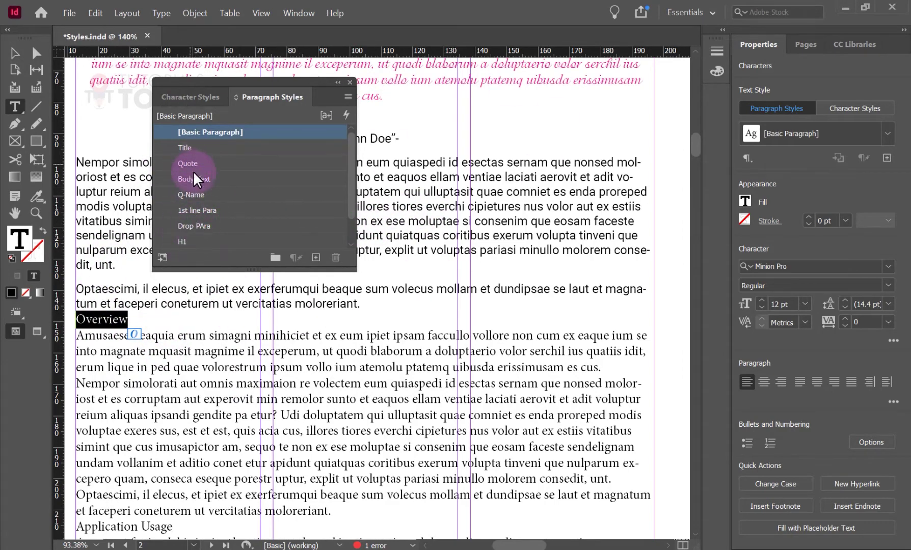
left_click(194, 242)
scroll(434, 295, "down", 3)
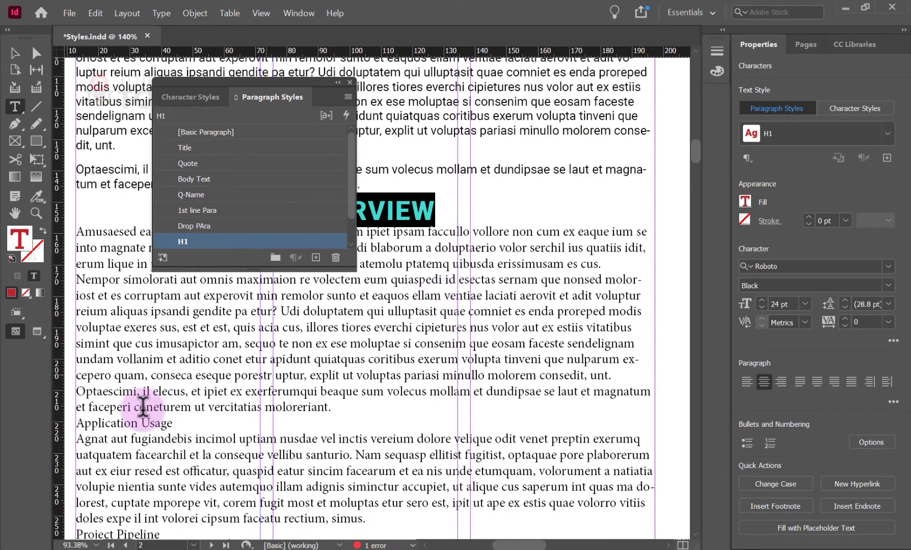
left_click_drag(173, 419, 59, 423)
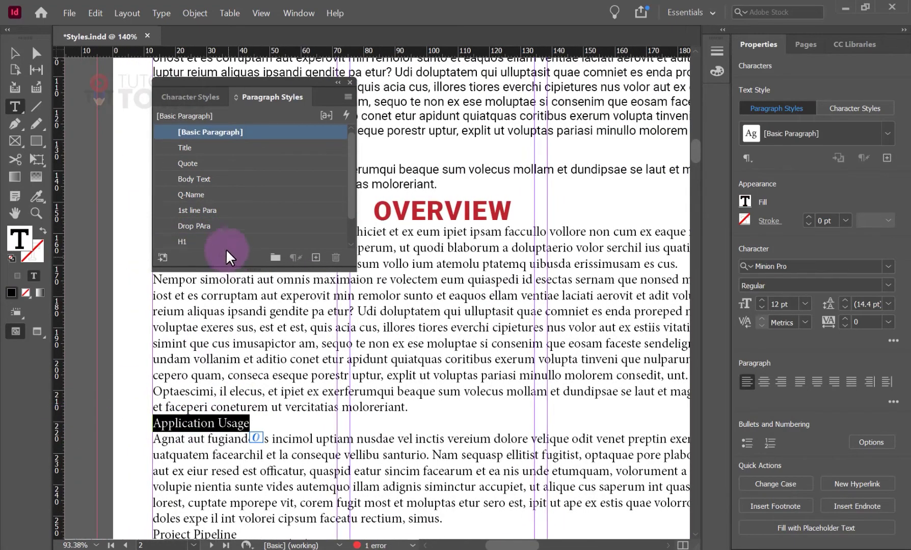
left_click(189, 241)
Enlarge the styles list and move it aside, and apply the Body Text style to the paragraphs under "Overview"
left_click_drag(216, 267, 215, 324)
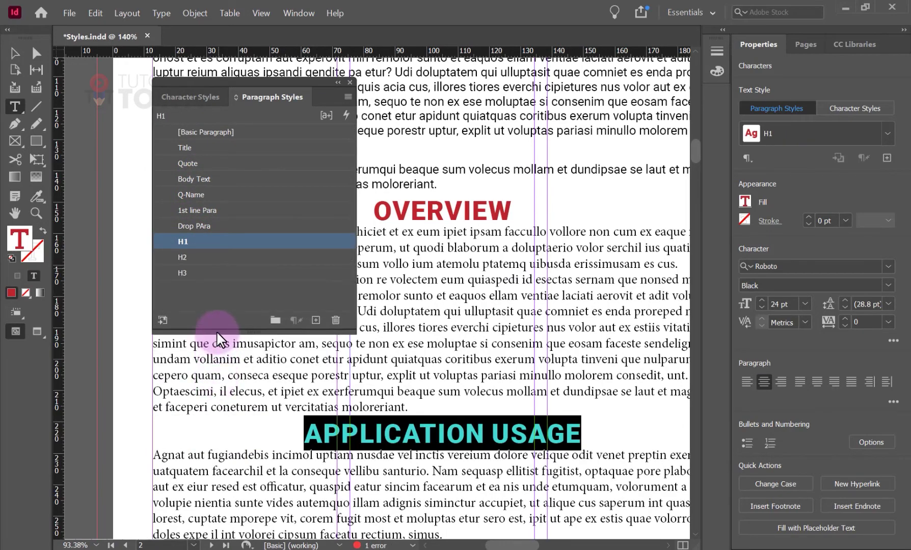
left_click_drag(280, 83, 627, 90)
scroll(362, 258, "down", 3)
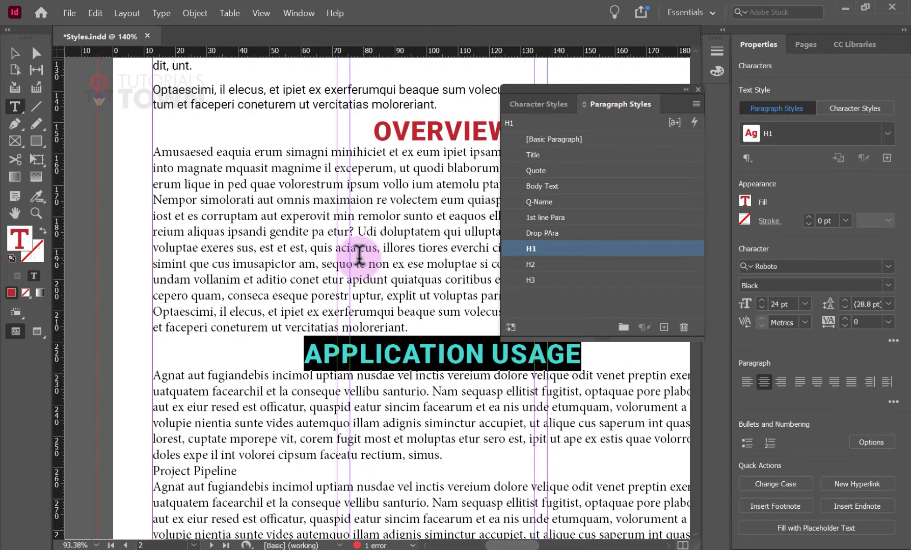
left_click_drag(197, 152, 213, 321)
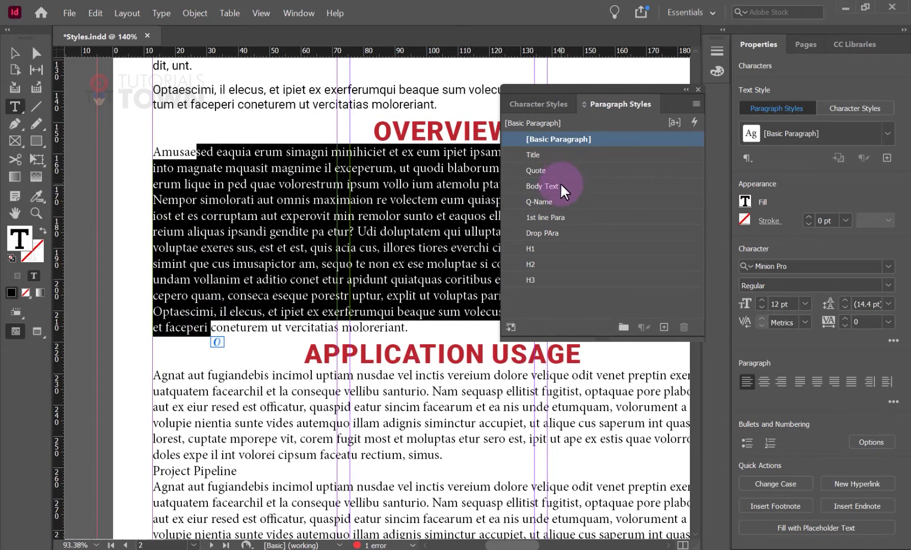
left_click(542, 186)
Apply the 1st line Para style to the paragraph under "Application Usage"
scroll(255, 327, "down", 4)
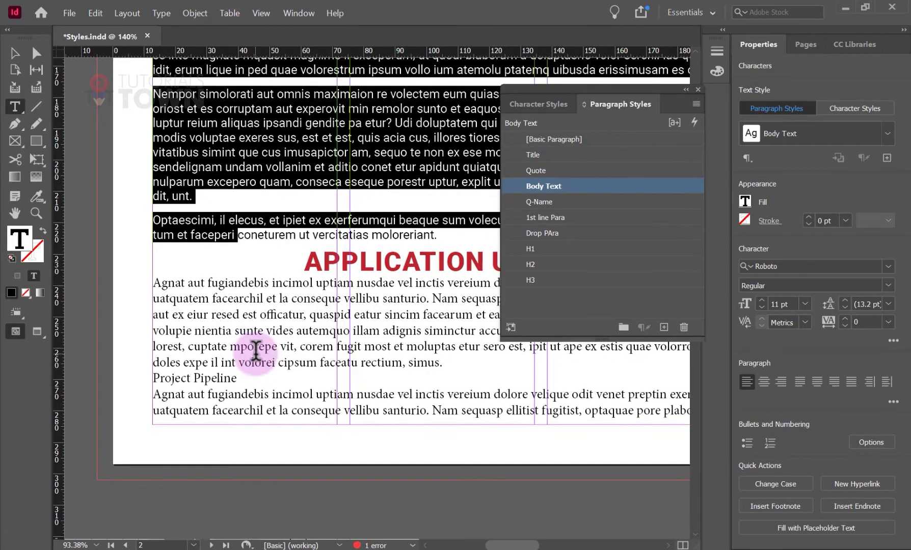
left_click_drag(156, 281, 462, 363)
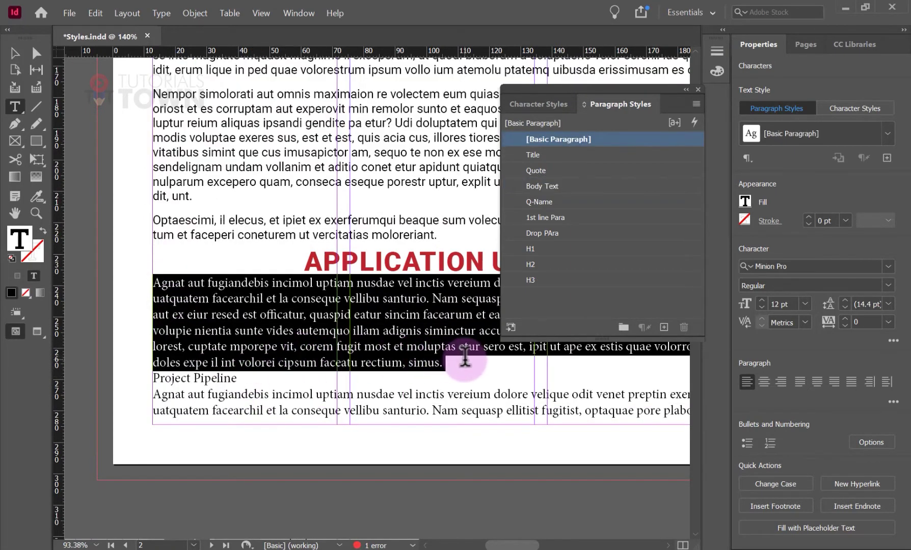
left_click(550, 217)
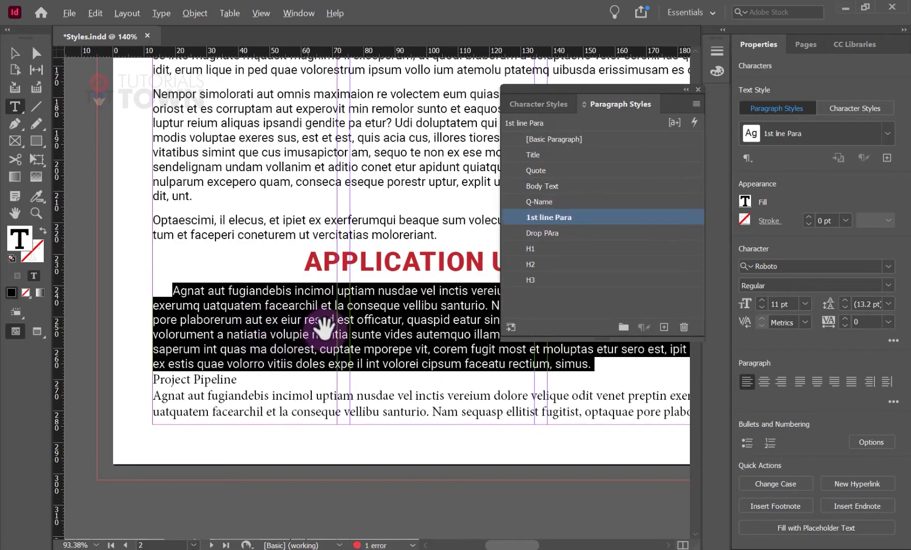
Apply the H1 paragraph style to the heading "Project Pipeline" near the end of the page
scroll(324, 326, "down", 3)
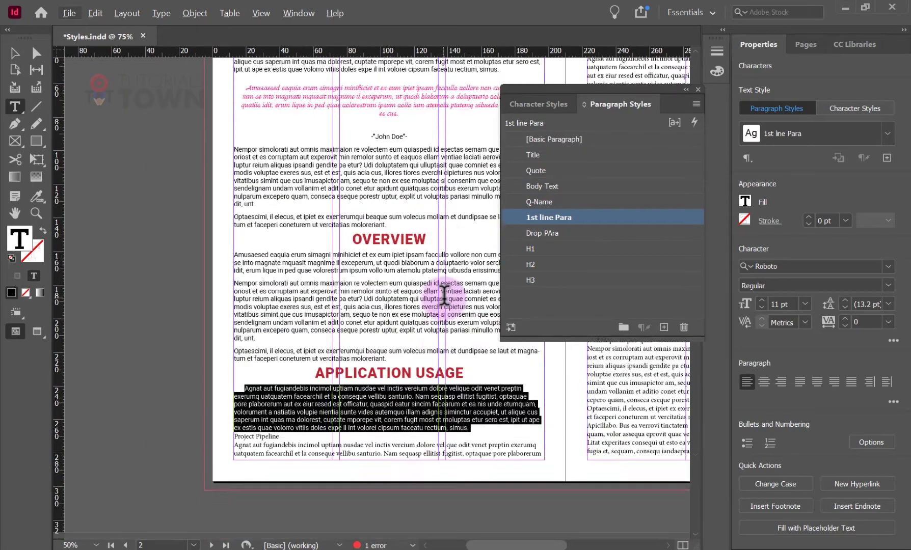
scroll(445, 296, "up", 3)
scroll(444, 296, "down", 7)
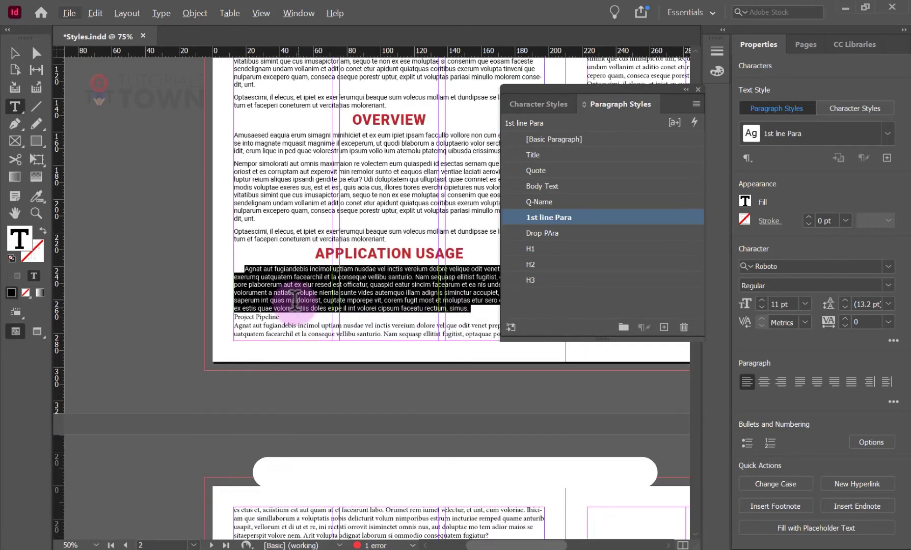
left_click_drag(280, 317, 219, 316)
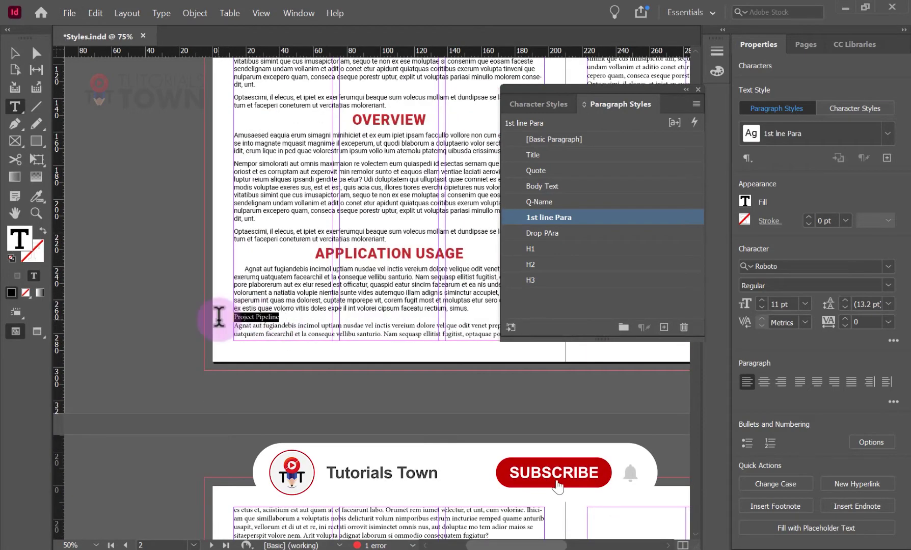
left_click(531, 249)
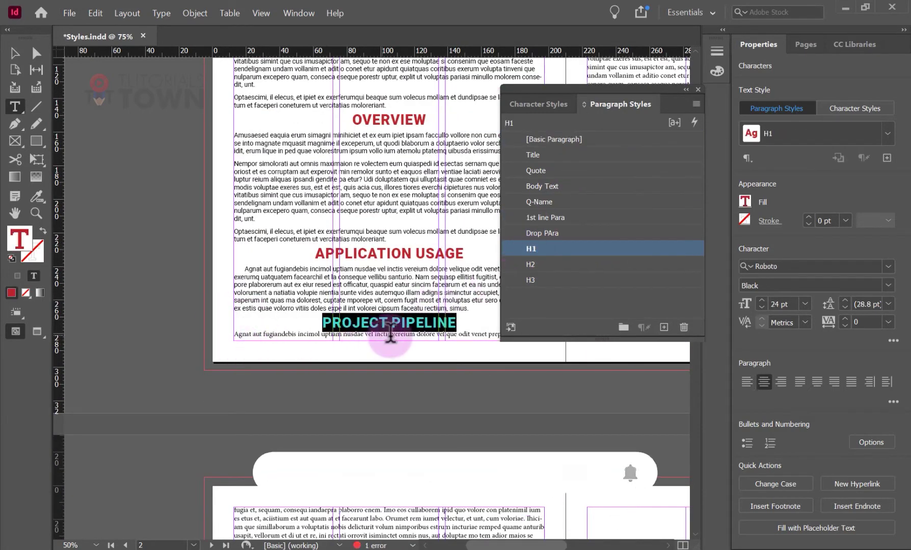
Select the rest of the "Project Pipeline" paragraph where it continues on page 3, above the line "Preparation"
scroll(473, 332, "down", 4)
scroll(473, 332, "up", 5)
left_click(479, 365)
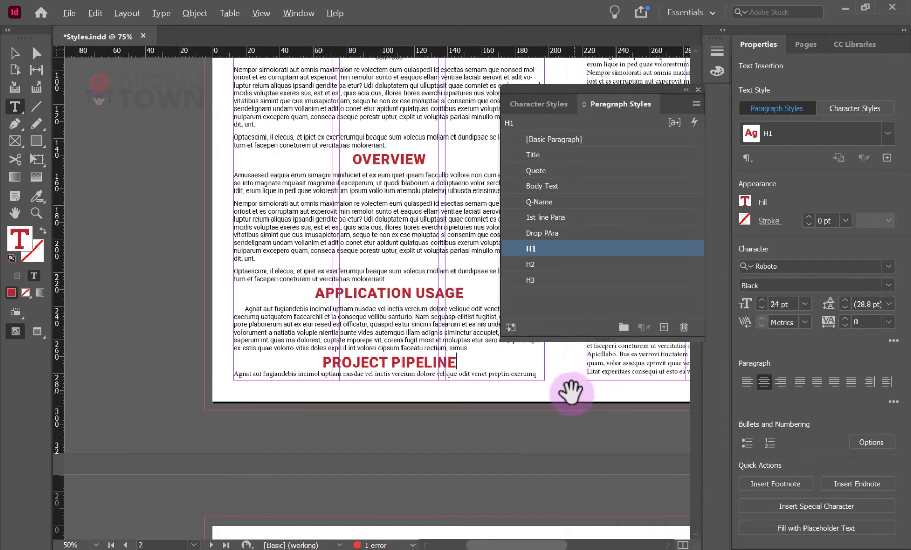
left_click_drag(571, 393, 283, 549)
left_click_drag(440, 275, 436, 302)
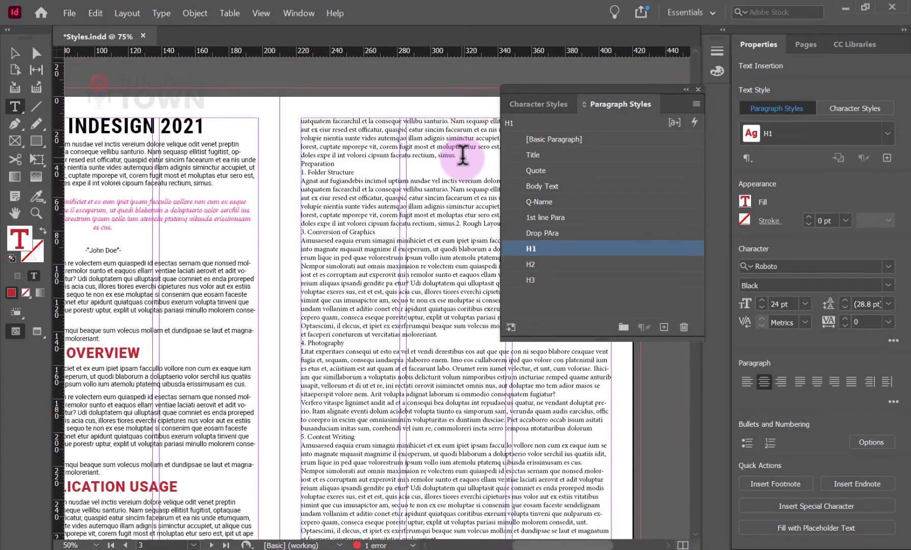
left_click_drag(462, 154, 300, 110)
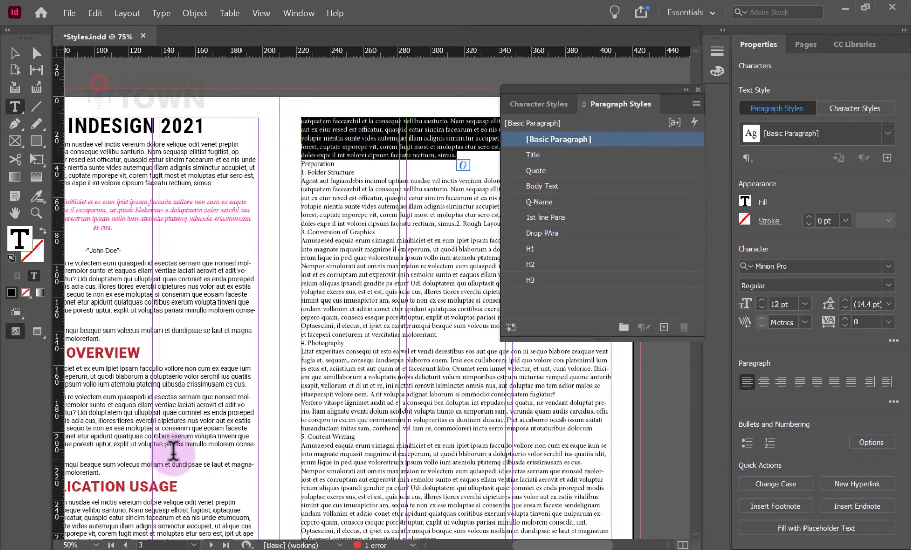
Delete the selected continuation text above "Preparation" and undo the deletion, returning to the "Project Pipeline" heading
key("BackSpace")
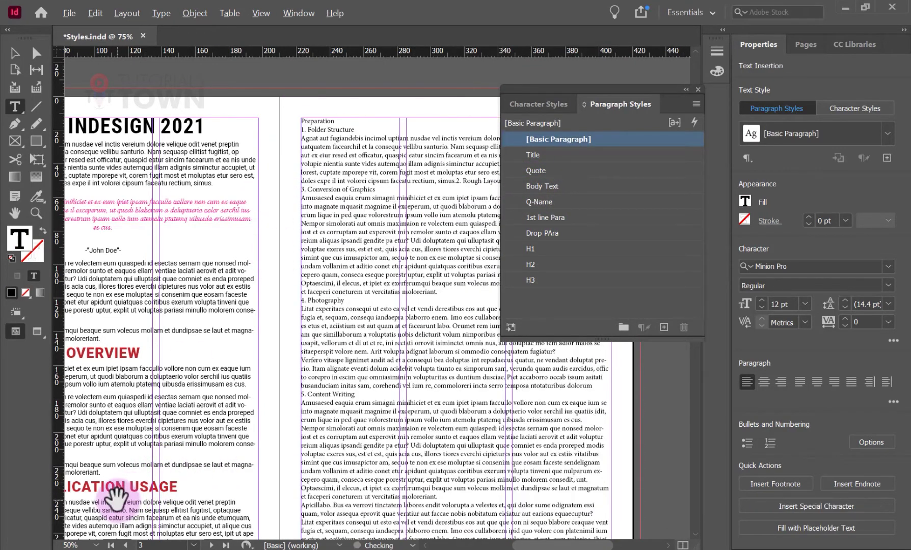
key("ctrl+z")
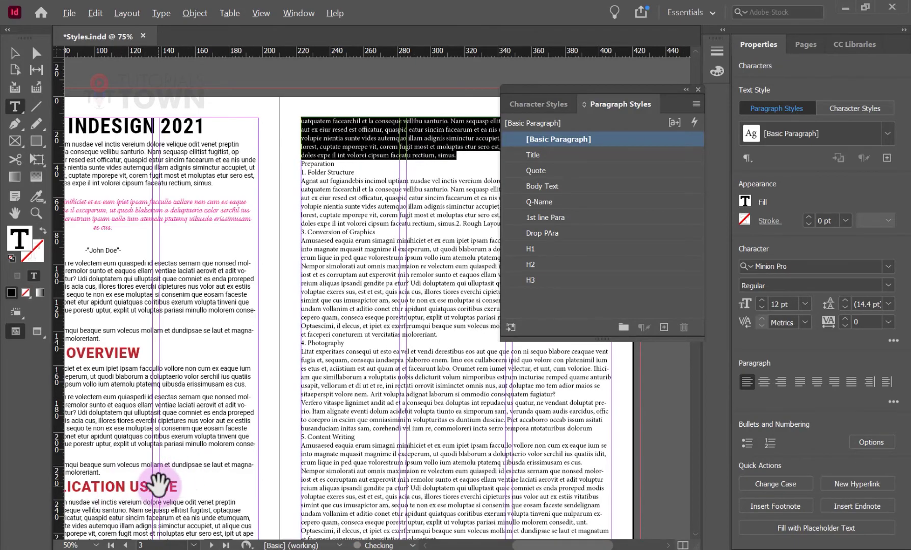
left_click_drag(159, 485, 298, 353)
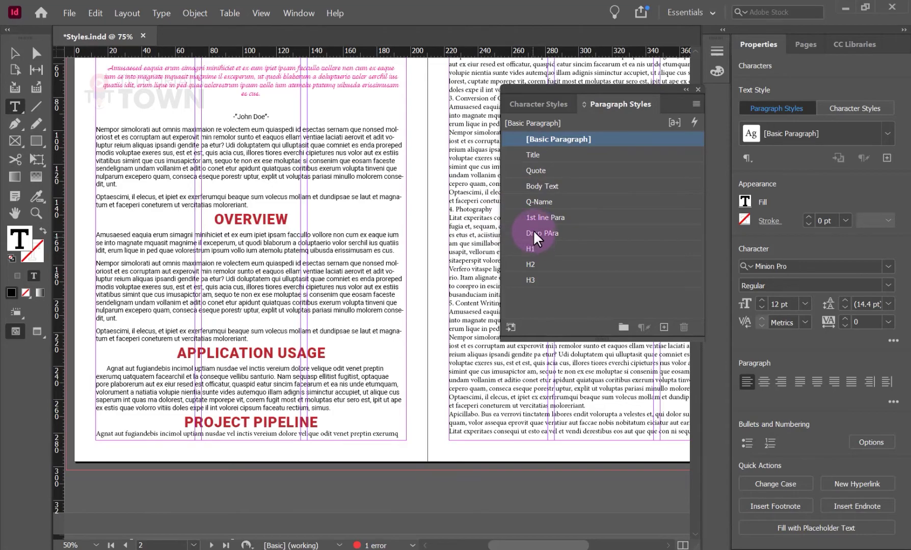
Apply the Body Text style to the paragraph under "Project Pipeline" and the H2 style to the heading "Preparation" on page 3
left_click(535, 187)
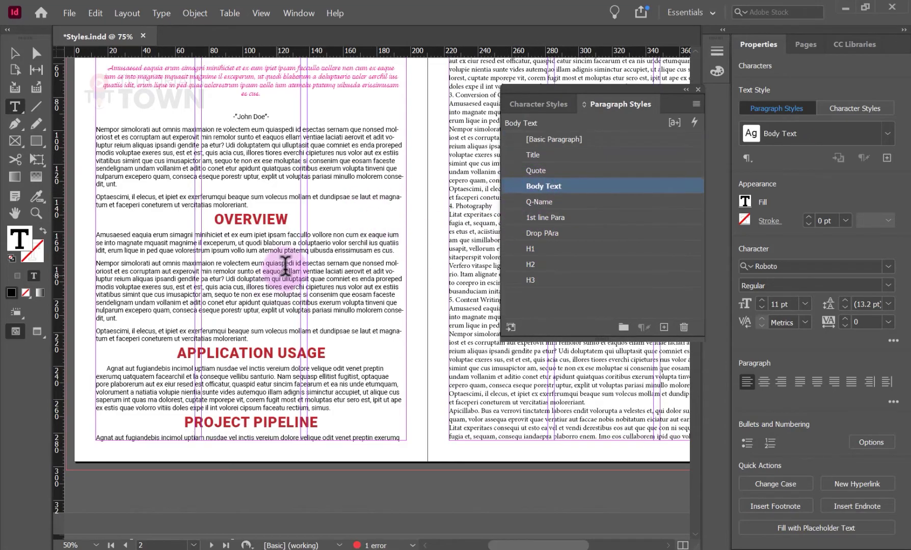
left_click(16, 53)
left_click_drag(453, 208, 217, 351)
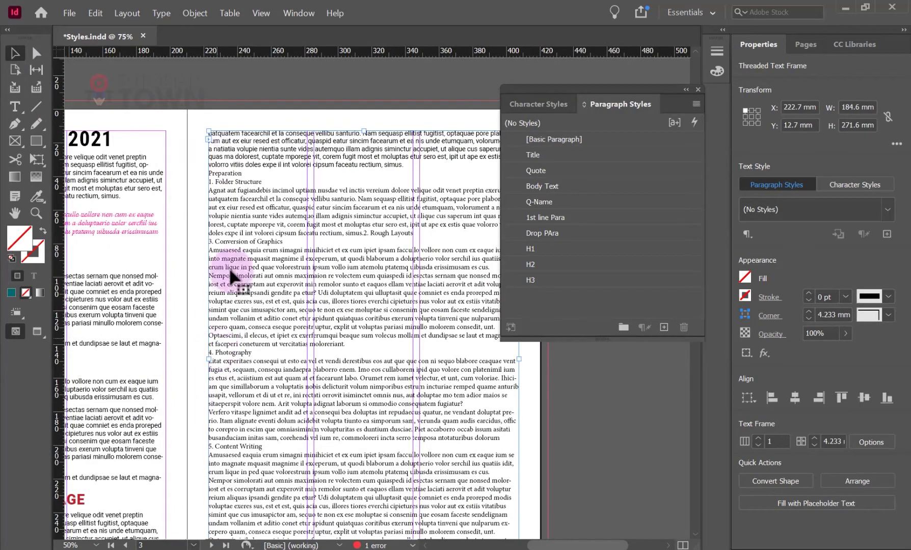
double_click(225, 174)
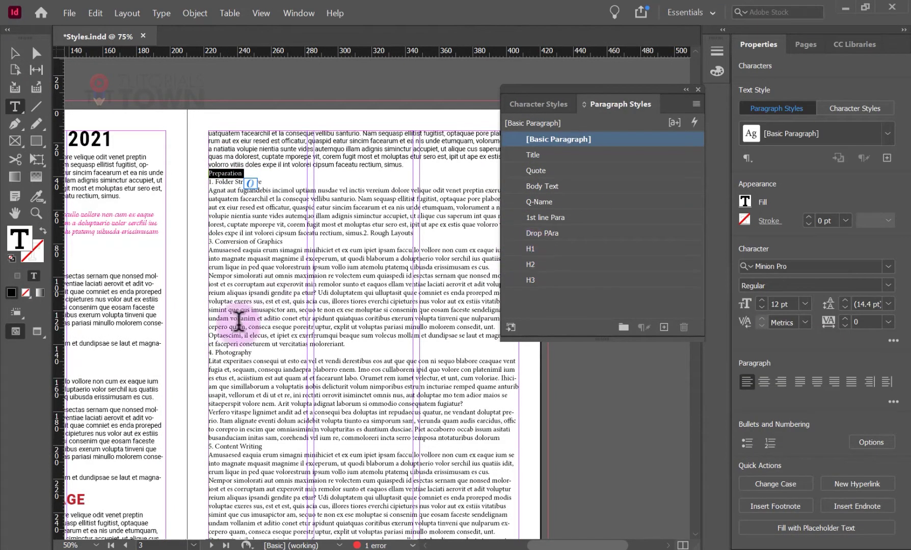
scroll(224, 377, "left", 5)
scroll(223, 376, "down", 2)
scroll(204, 366, "down", 1)
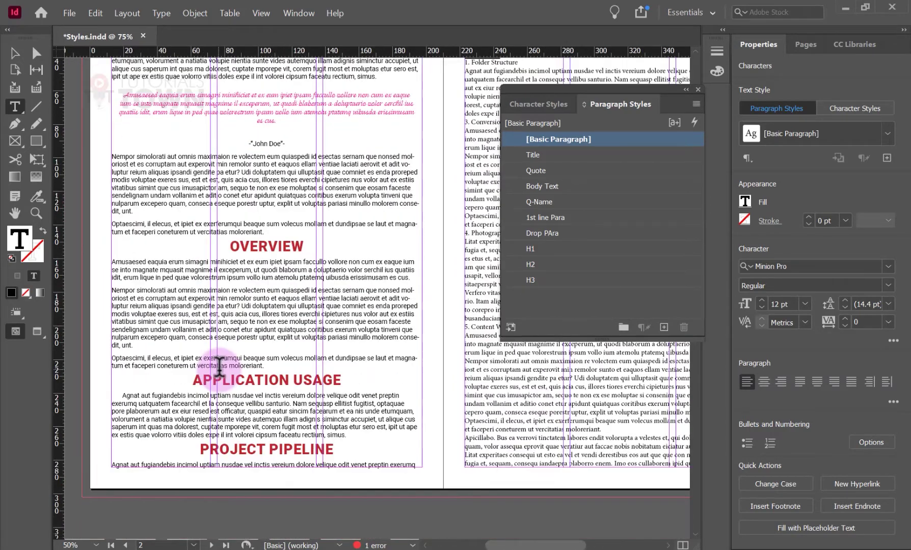
scroll(229, 368, "up", 3)
scroll(439, 367, "right", 1)
scroll(440, 367, "right", 2)
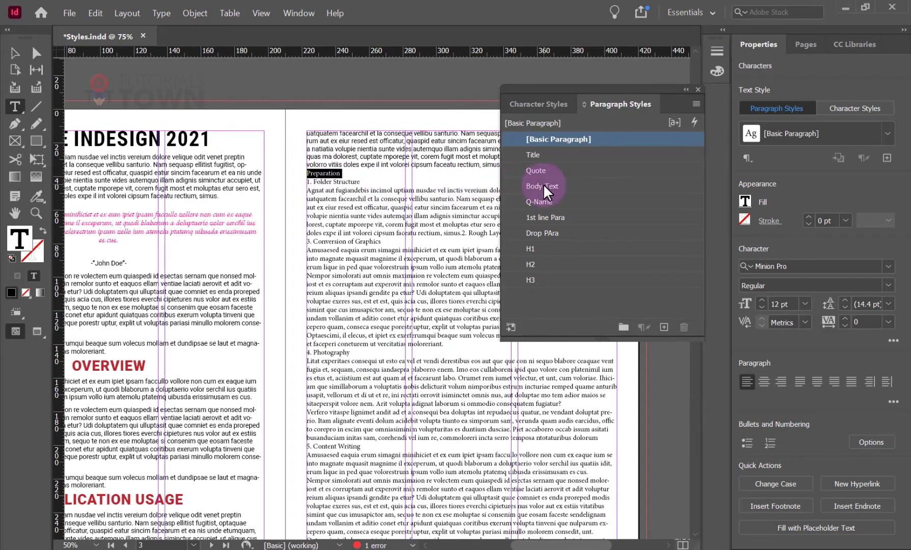
left_click(539, 259)
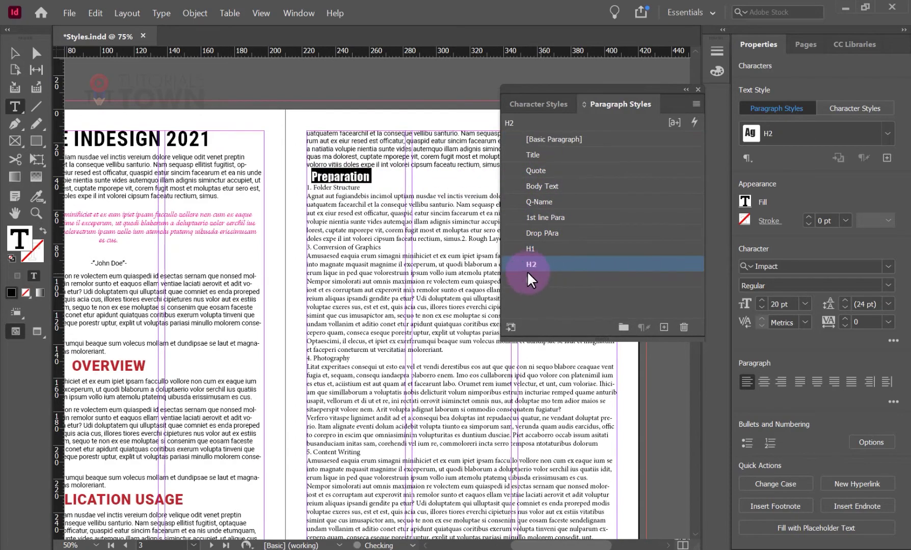
Apply the H3 paragraph style to "1. Folder Structure" and the Body Text style to the paragraph beneath it
left_click(327, 191)
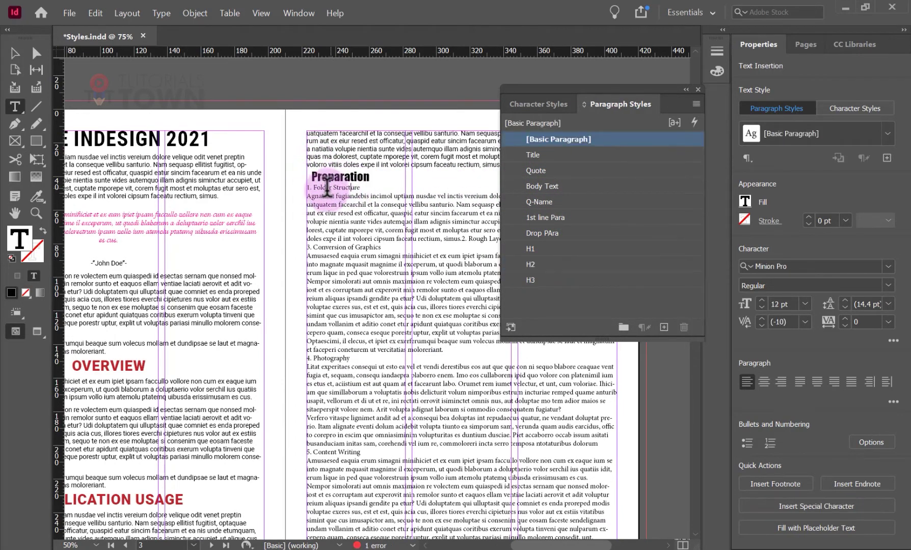
left_click(531, 280)
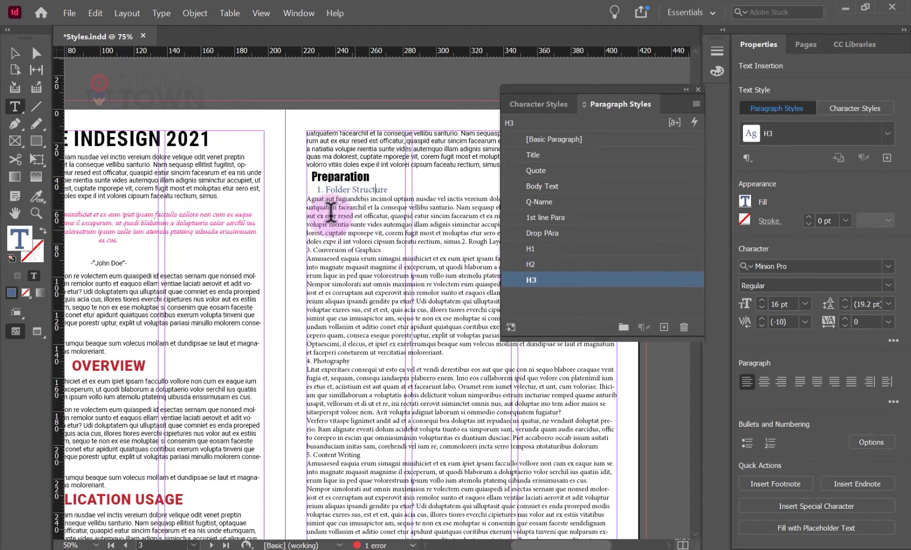
left_click_drag(309, 199, 420, 238)
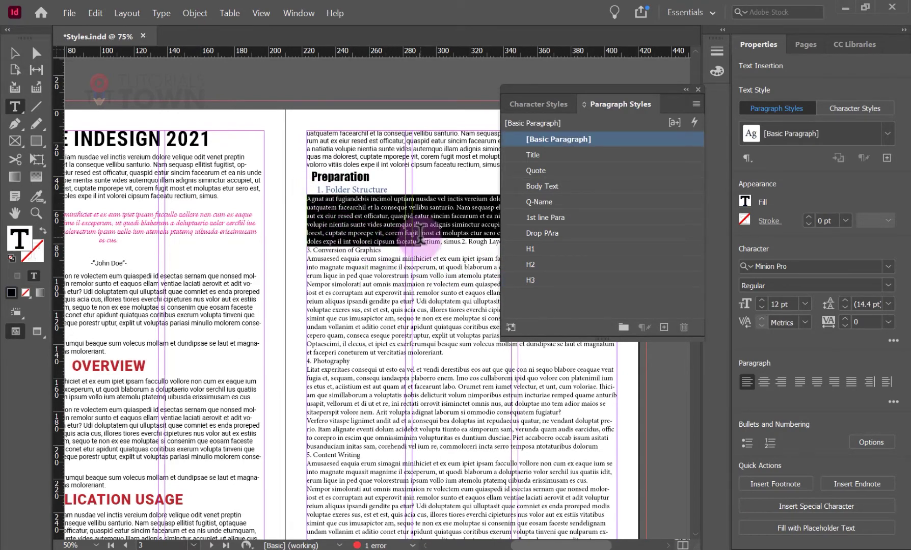
left_click(448, 219)
left_click(545, 186)
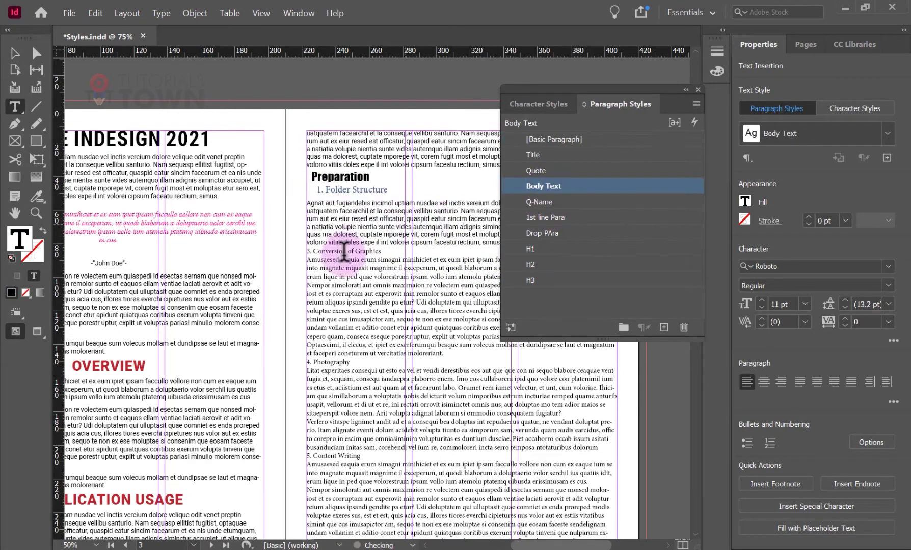
Apply the H3 paragraph style to "3. Conversion of Graphics" and the Body Text style to the three paragraphs beneath it
left_click(344, 250)
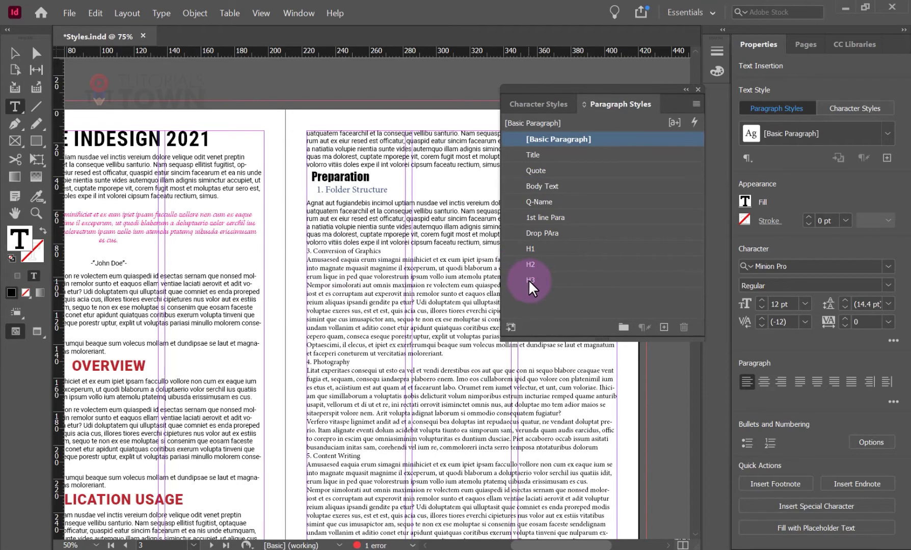
left_click(530, 280)
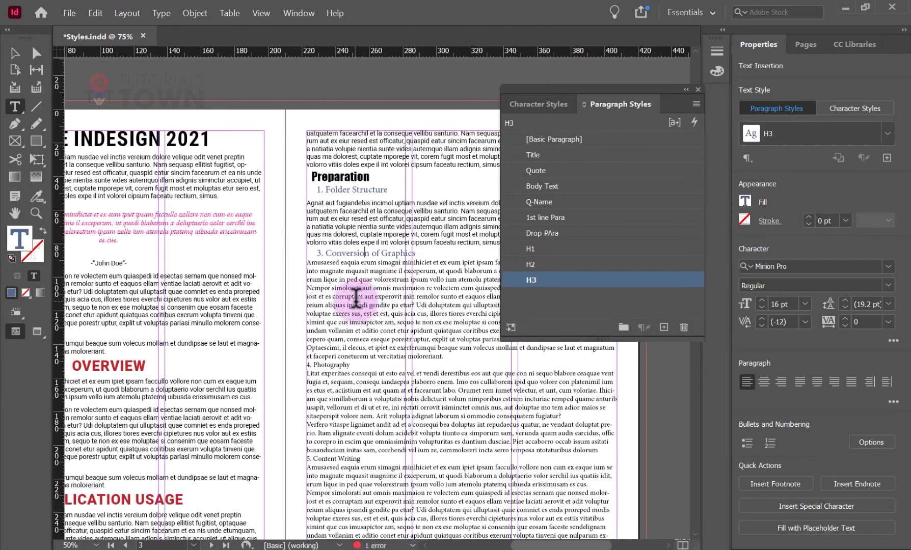
scroll(356, 298, "down", 2)
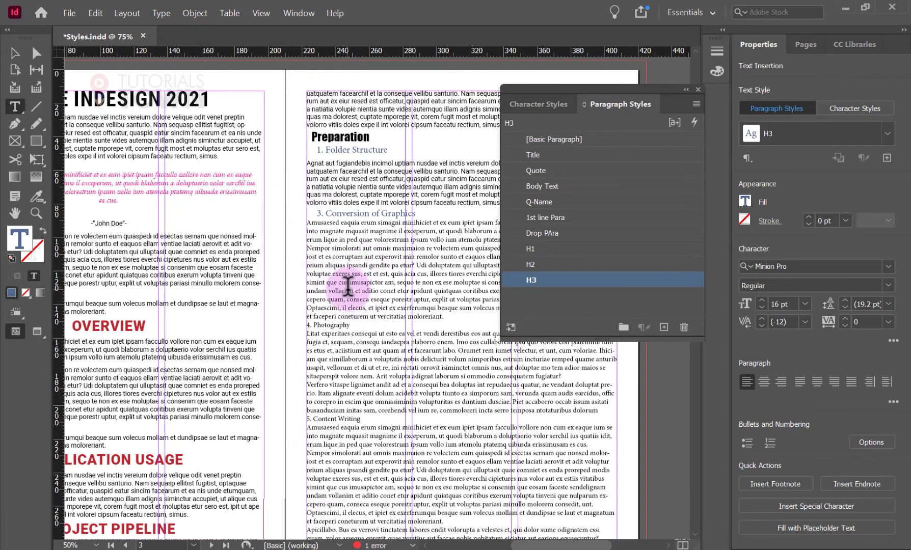
left_click(346, 281)
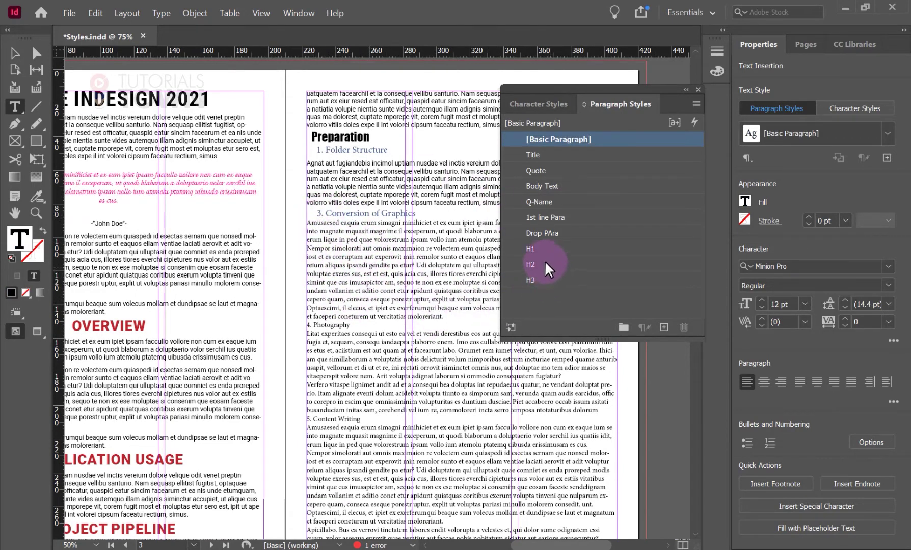
left_click(541, 183)
left_click(351, 236)
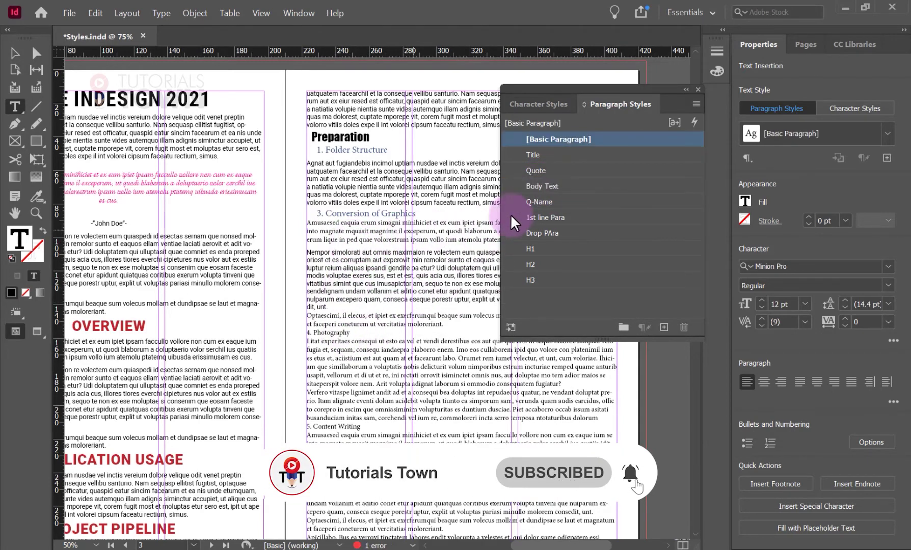
left_click(542, 186)
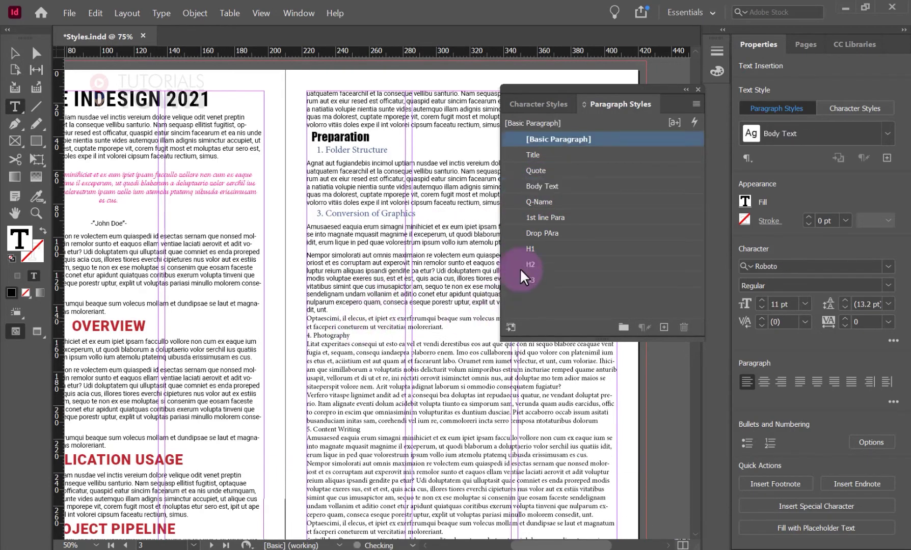
left_click(563, 186)
Apply the H3 paragraph style to "4. Photography" and the Body Text style to the paragraphs beneath it
left_click(341, 339)
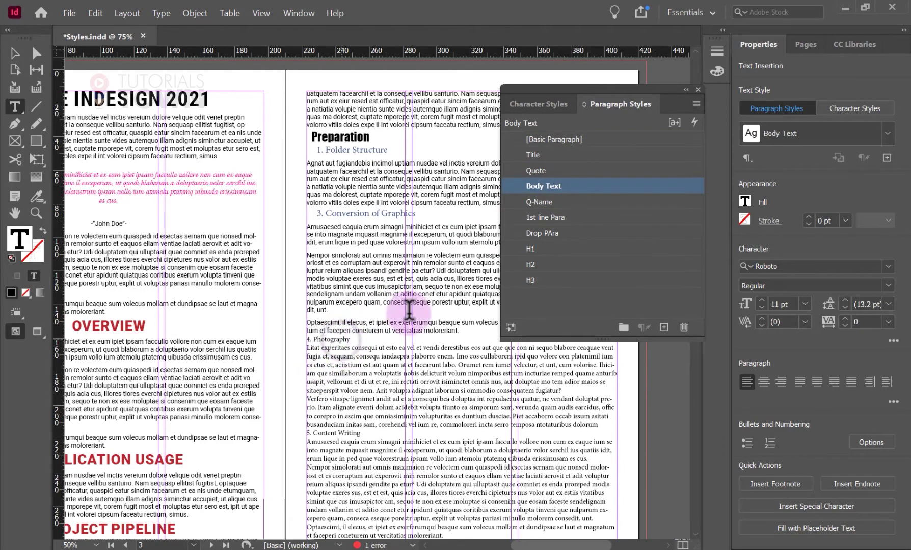
left_click(529, 280)
left_click(395, 398)
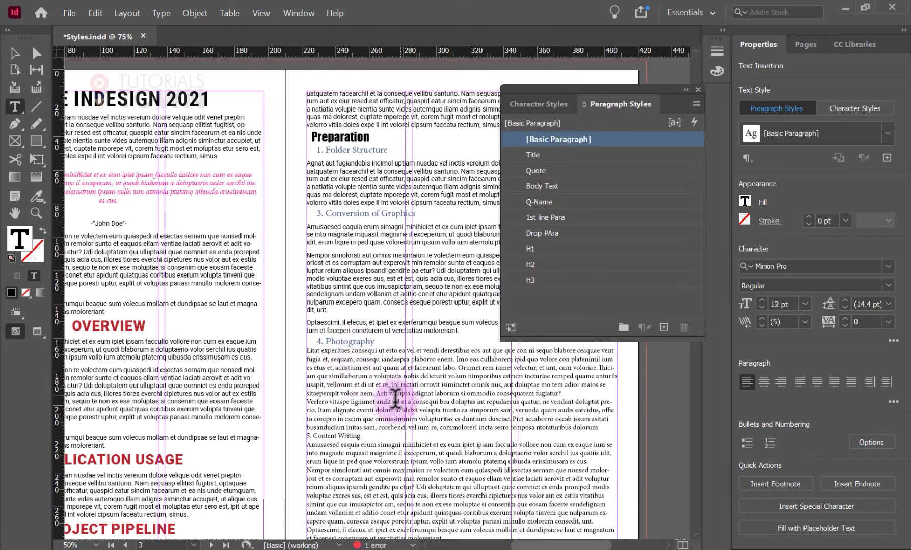
left_click(547, 185)
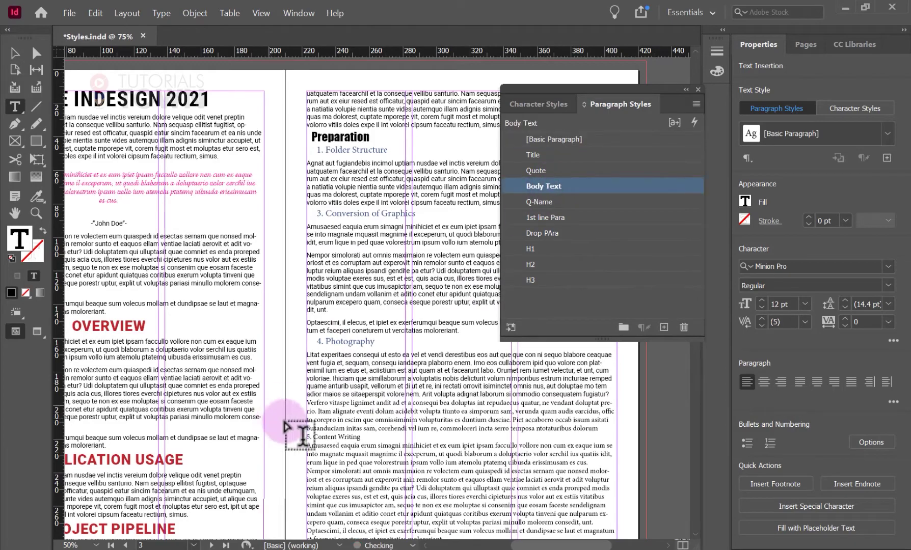
Apply the H3 paragraph style to the heading "5. Content Writing" near the end of page 3
scroll(356, 296, "down", 3)
left_click(340, 328)
left_click(531, 280)
Apply the Drop PAra style to the first paragraph under "5. Content Writing" and the Body Text style to the following paragraph
left_click(433, 255)
left_click(542, 233)
left_click(546, 187)
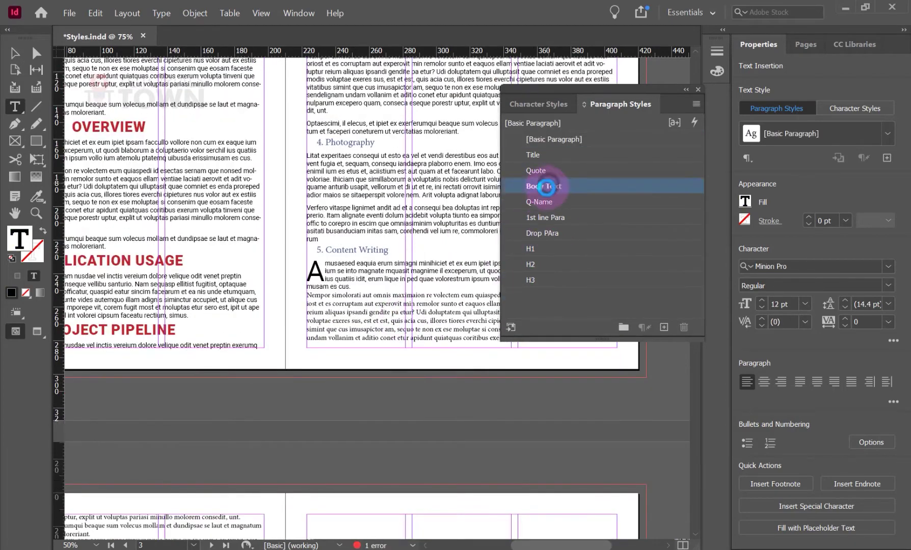
Apply the Body Text paragraph style to the unstyled paragraphs above the "Implementation" heading
scroll(306, 378, "down", 6)
left_click_drag(501, 406, 207, 276)
left_click(540, 187)
Apply the H2 style to the "Implementation" heading and the H3 style to the "1. Document Setup" line
left_click(236, 391)
left_click(530, 265)
left_click(255, 409)
left_click(531, 280)
Apply Body Text to the paragraphs under "1. Document Setup" and style the "2. Framing" line as H3
left_click(348, 418)
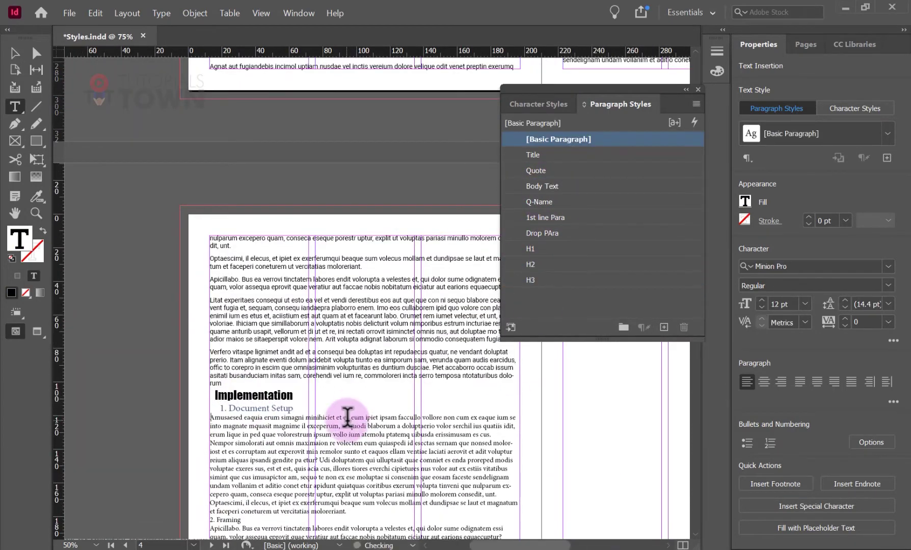
left_click_drag(351, 441, 348, 352)
left_click(537, 187)
left_click(227, 336)
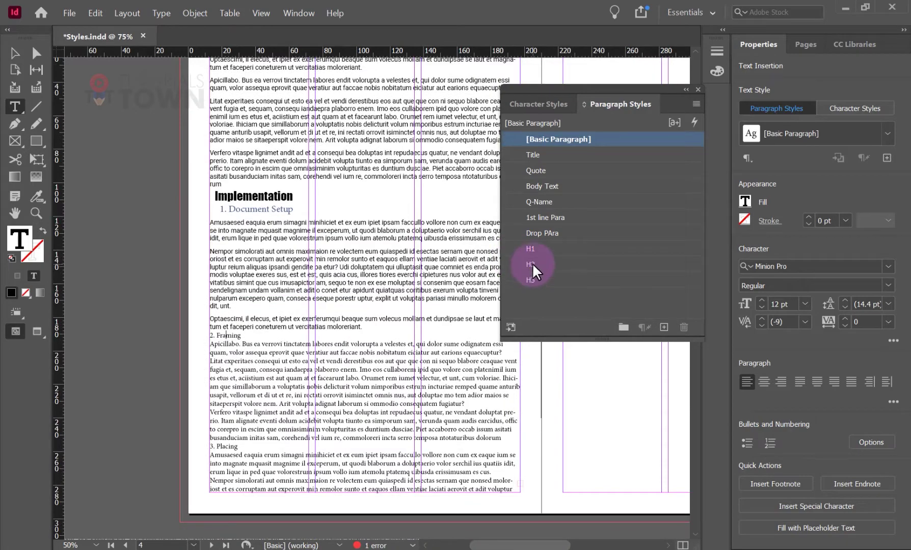
left_click(534, 183)
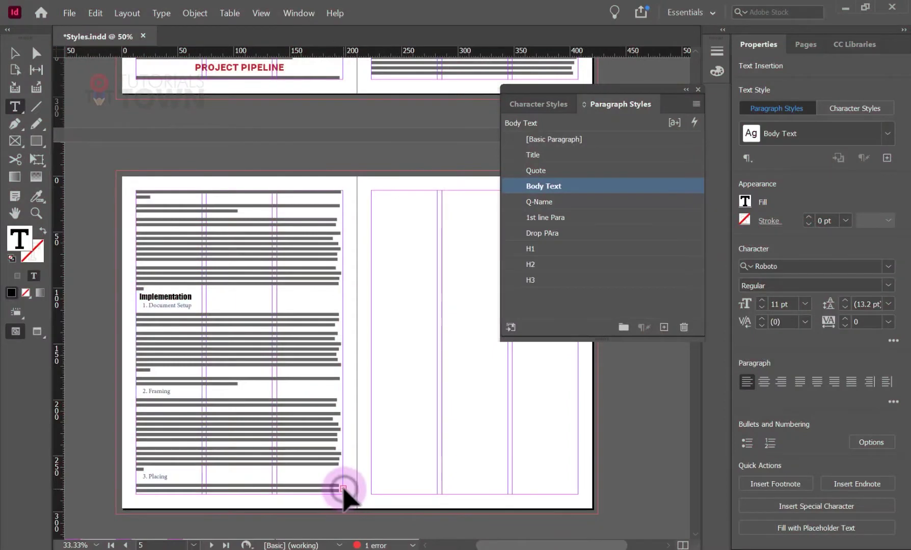
Thread the overset text into a new 184.6 × 271.6 mm frame on the facing page and apply Body Text to its long paragraphs
left_click(343, 489)
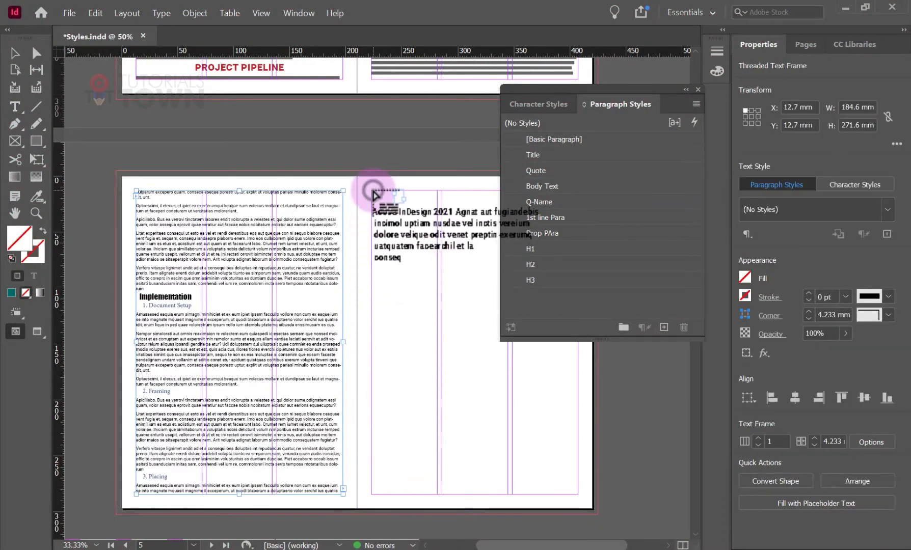
left_click_drag(375, 195, 579, 494)
left_click_drag(403, 197, 417, 271)
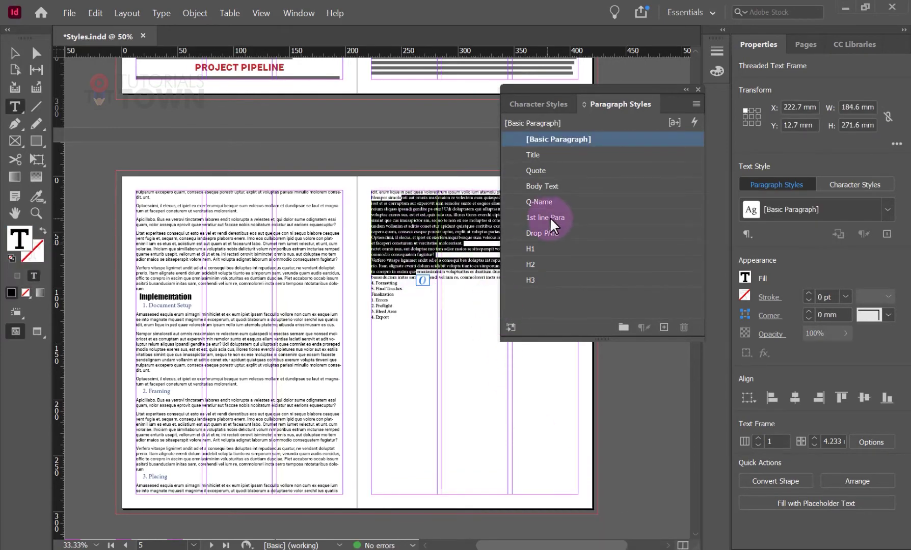
left_click(541, 186)
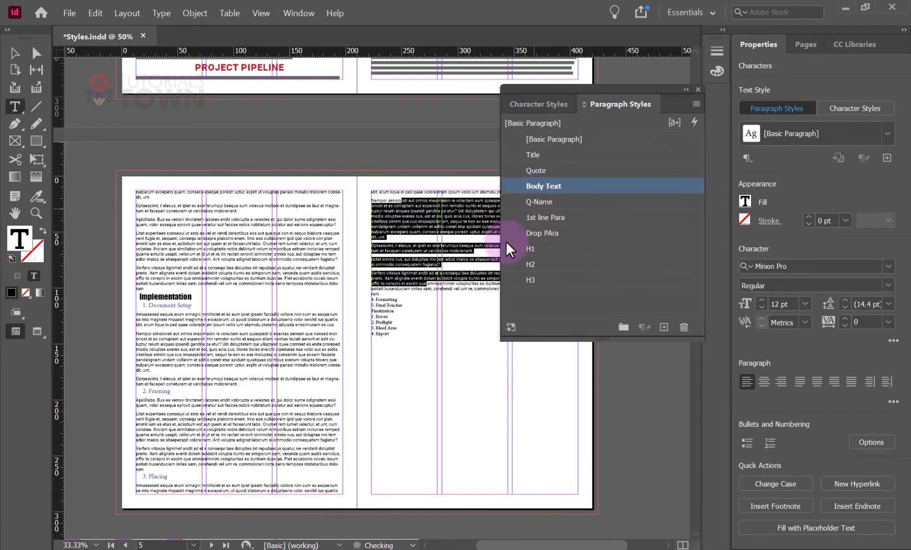
left_click(415, 300)
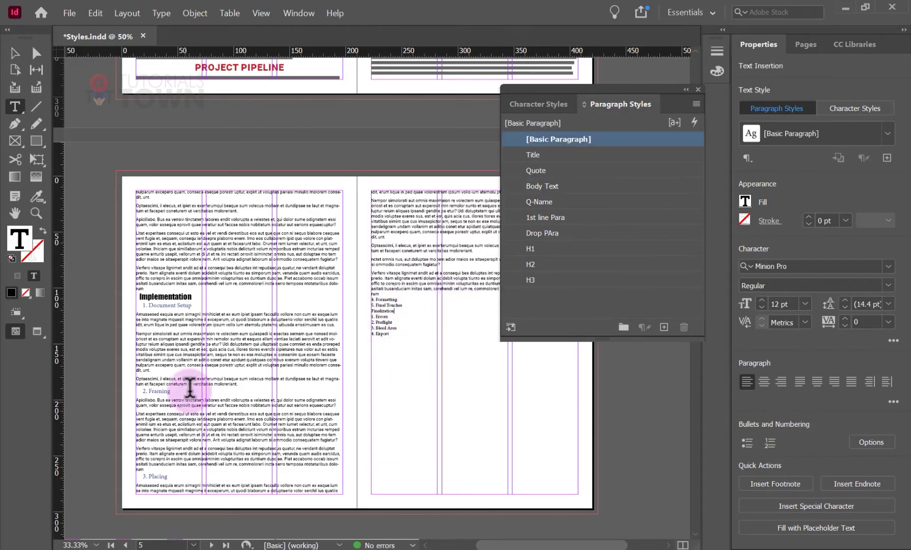
Review the styled title, quote, headings and body text across the document's spreads, leaving nothing selected
scroll(433, 357, "up", 6)
scroll(401, 393, "up", 4)
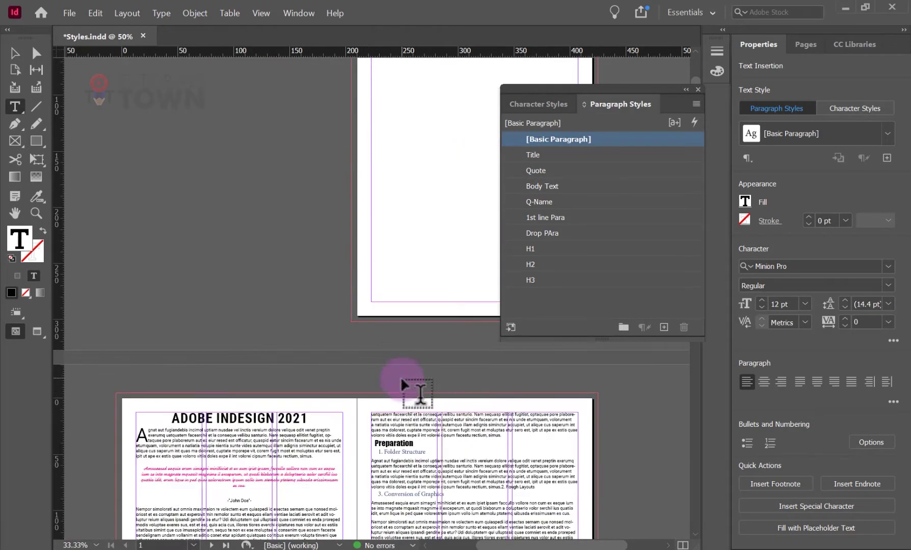
scroll(376, 399, "down", 3)
scroll(376, 369, "up", 1)
left_click_drag(376, 368, 374, 366)
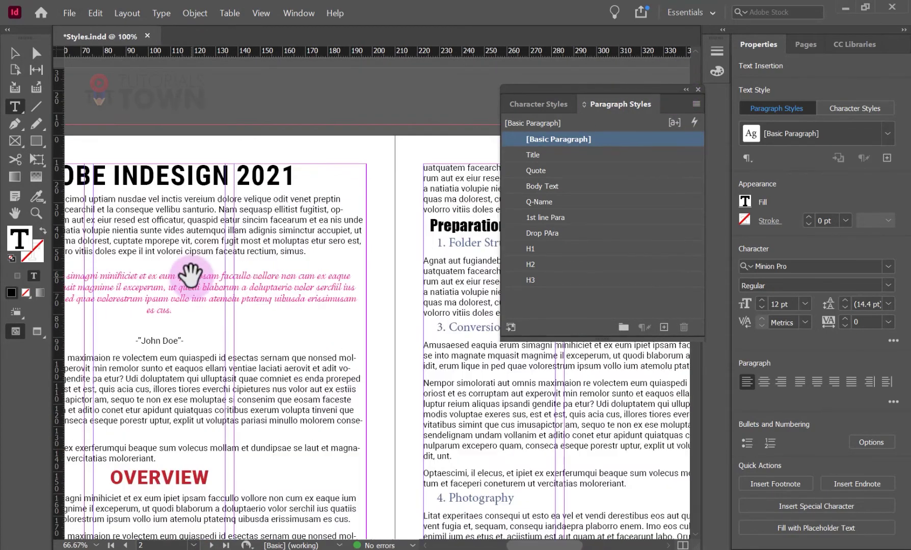
scroll(195, 271, "up", 1)
scroll(189, 271, "down", 1)
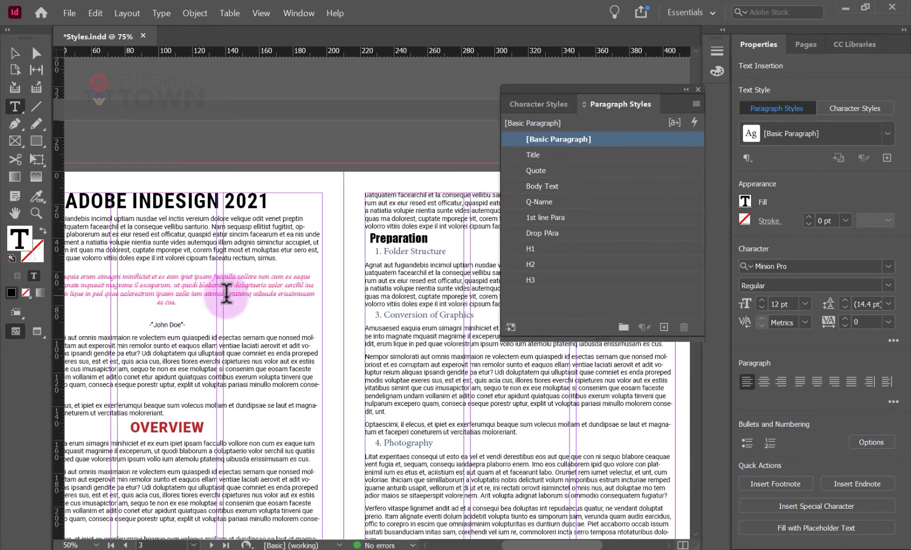
scroll(229, 292, "up", 1)
scroll(214, 298, "down", 1)
scroll(138, 311, "left", 2)
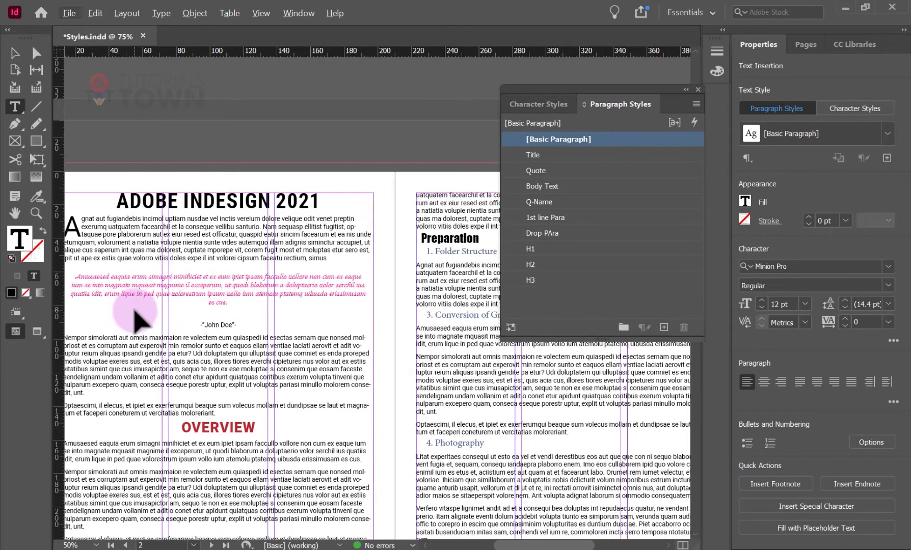
scroll(137, 316, "down", 1)
scroll(347, 336, "down", 1)
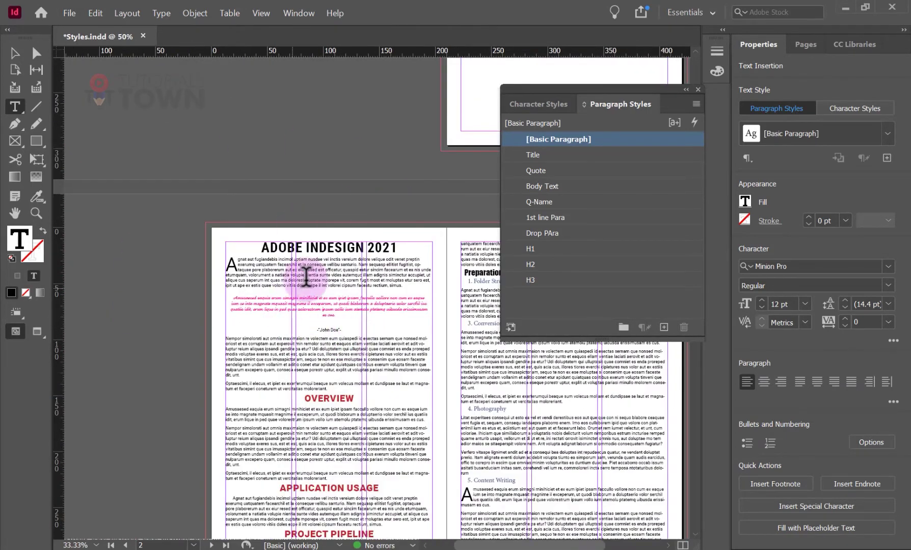
left_click_drag(306, 280, 395, 303)
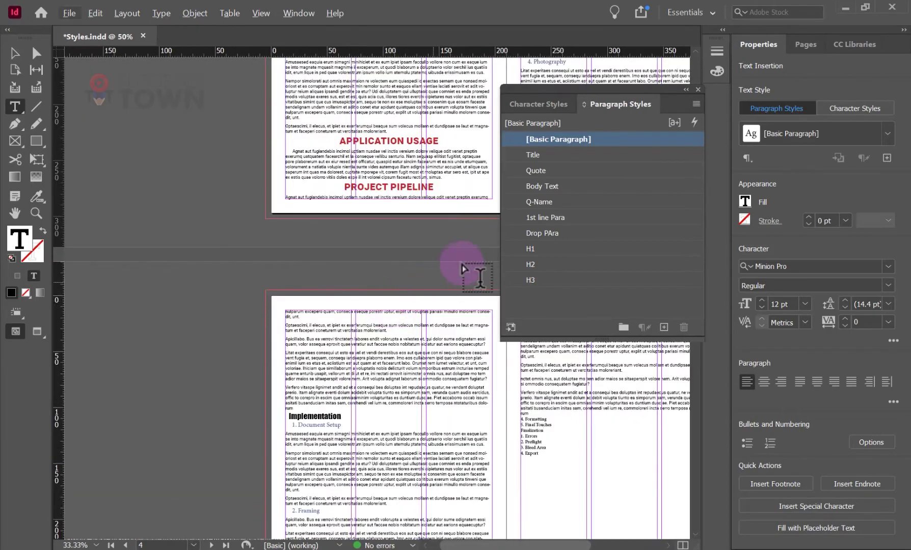
left_click(16, 60)
left_click_drag(407, 195, 240, 396)
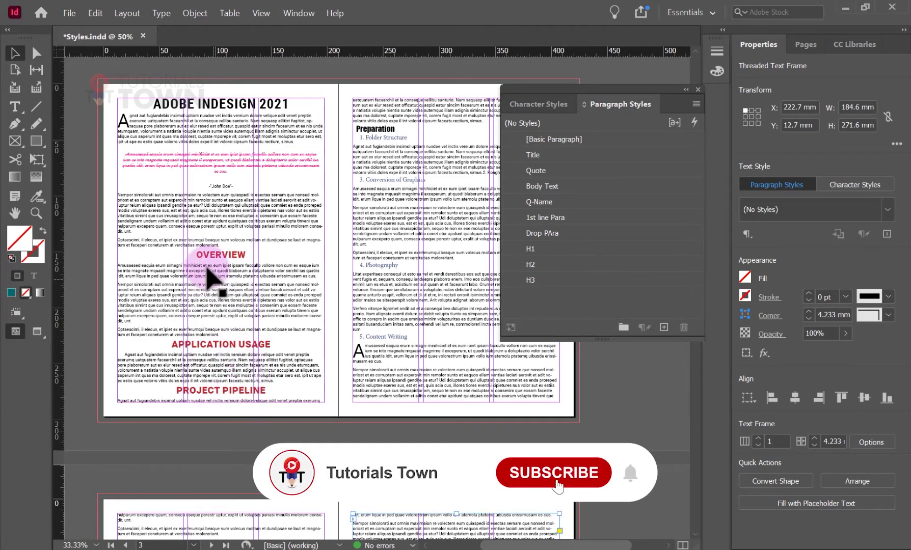
scroll(230, 413, "down", 10)
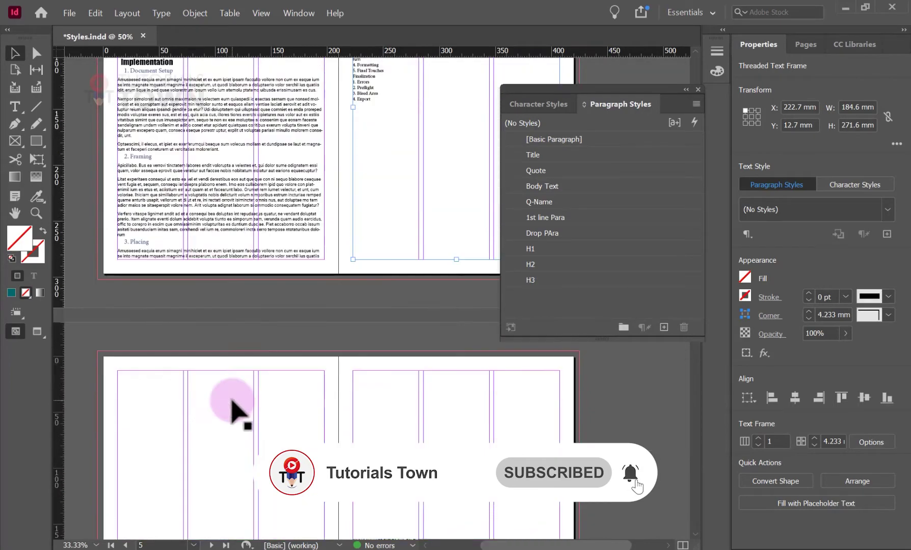
scroll(232, 408, "up", 10)
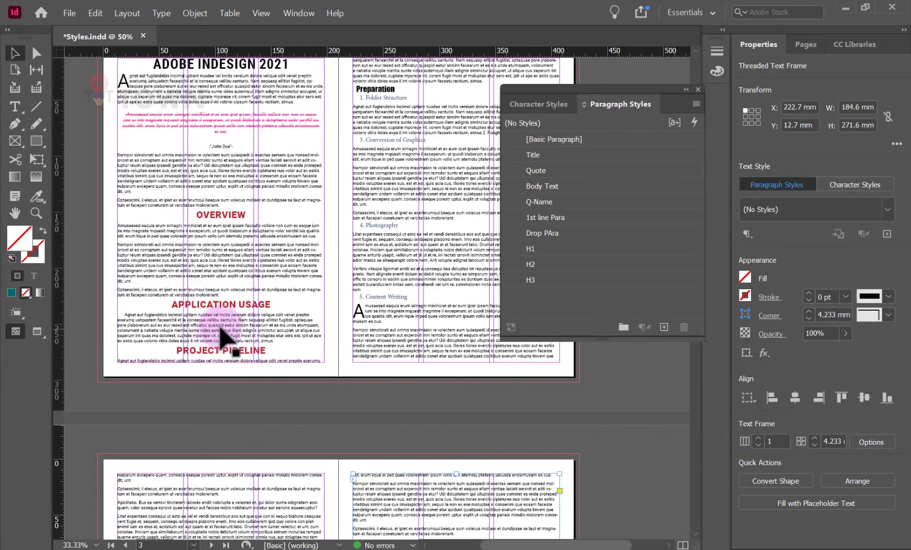
left_click(438, 404)
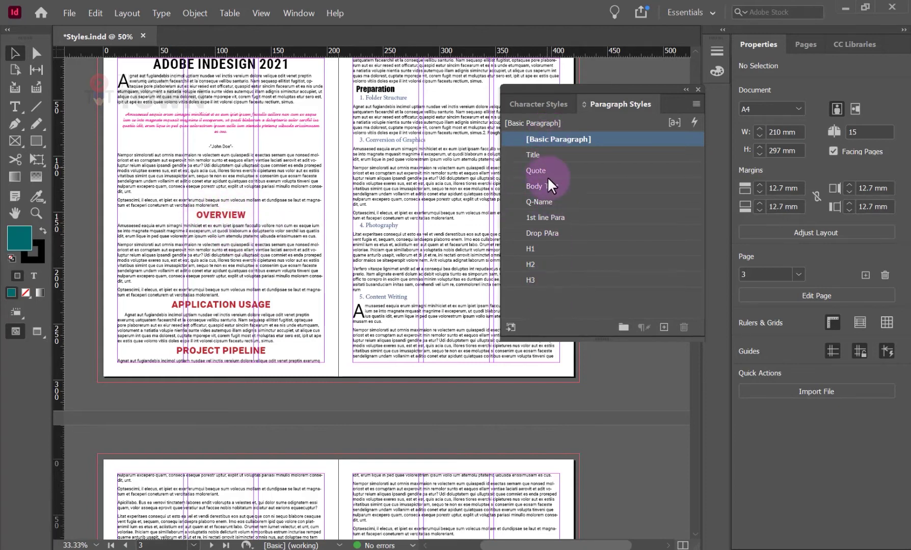
Place the text cursor in the OVERVIEW heading and open the H1 style's options clear of the page, with Preview enabled
double_click(226, 214)
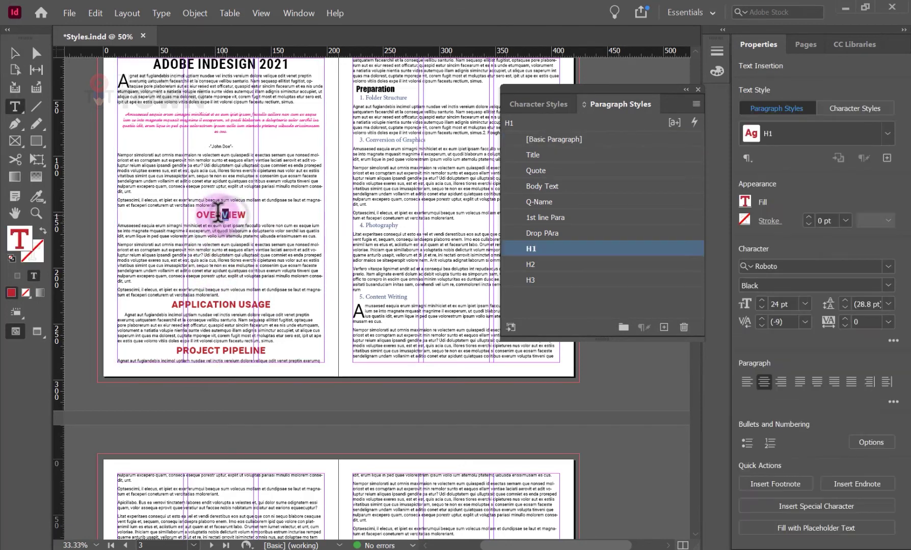
mouse_move(229, 214)
left_mouse_down()
mouse_move(239, 214)
mouse_move(223, 214)
left_mouse_up()
left_click(222, 215)
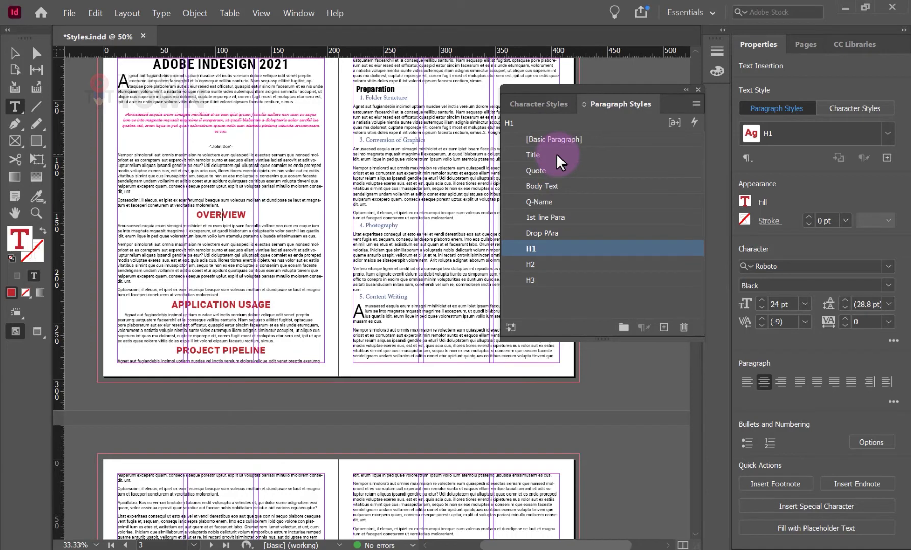
double_click(567, 248)
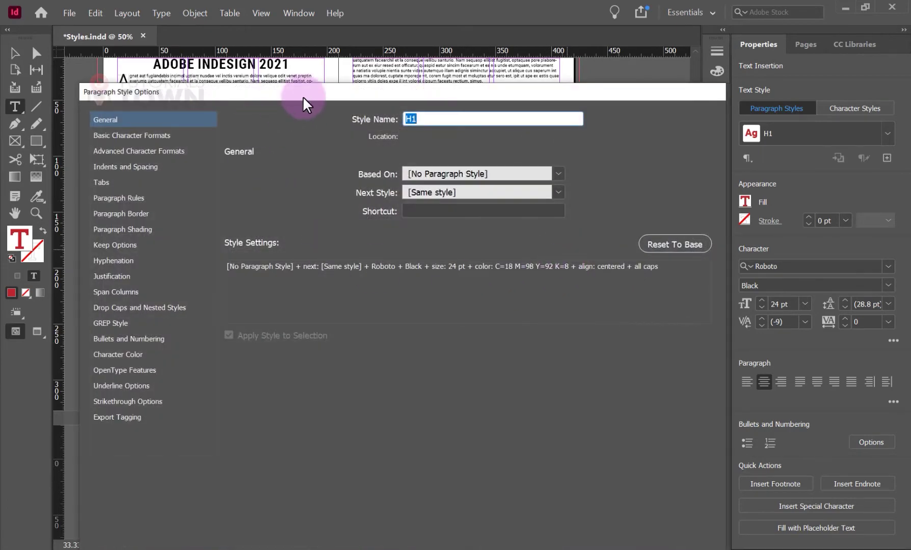
left_click_drag(303, 96, 405, 41)
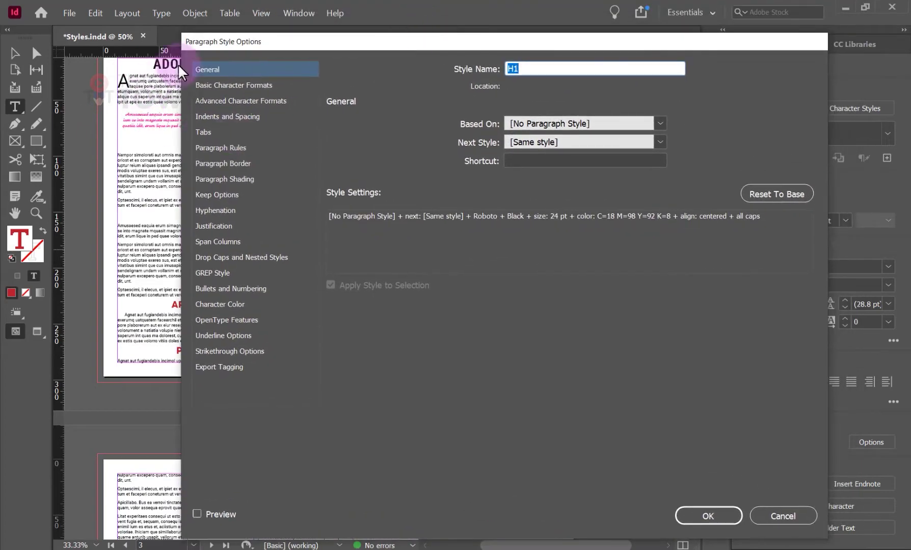
left_click_drag(265, 45, 342, 49)
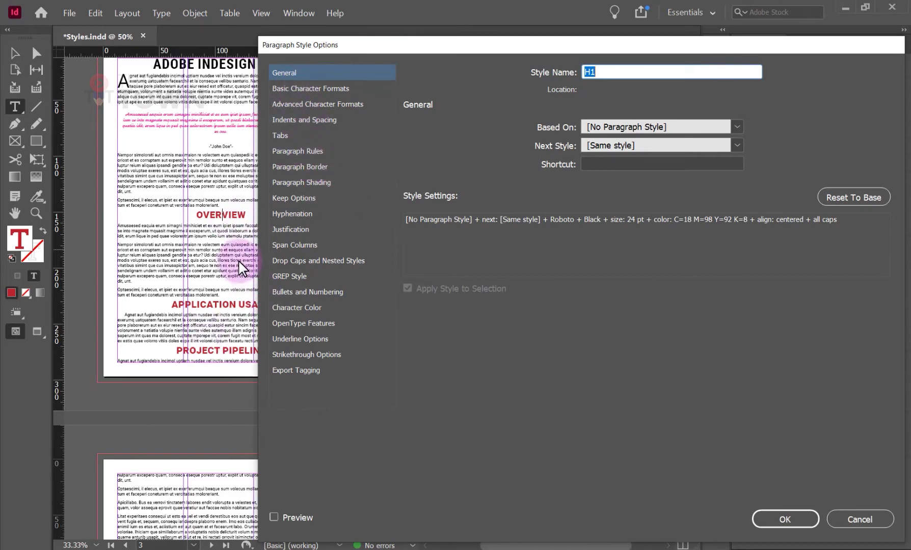
left_click_drag(329, 45, 387, 28)
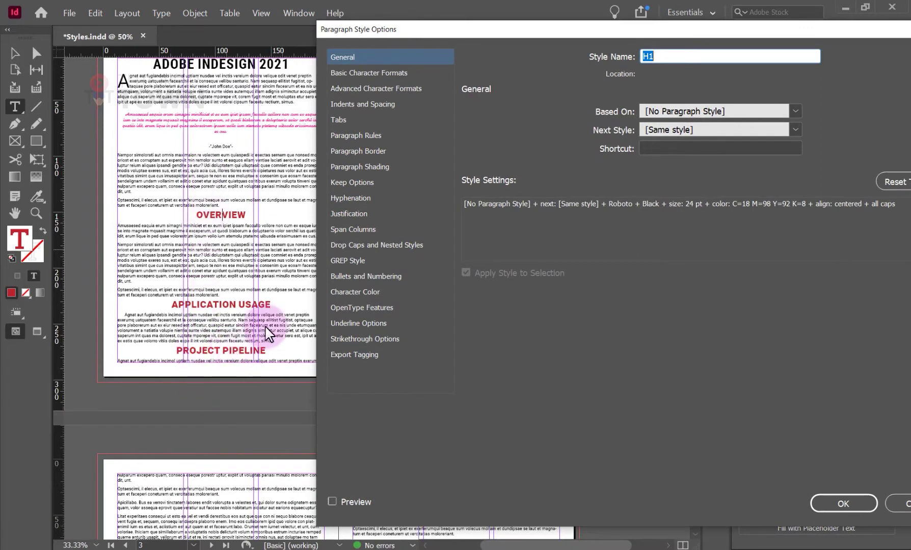
left_click(332, 501)
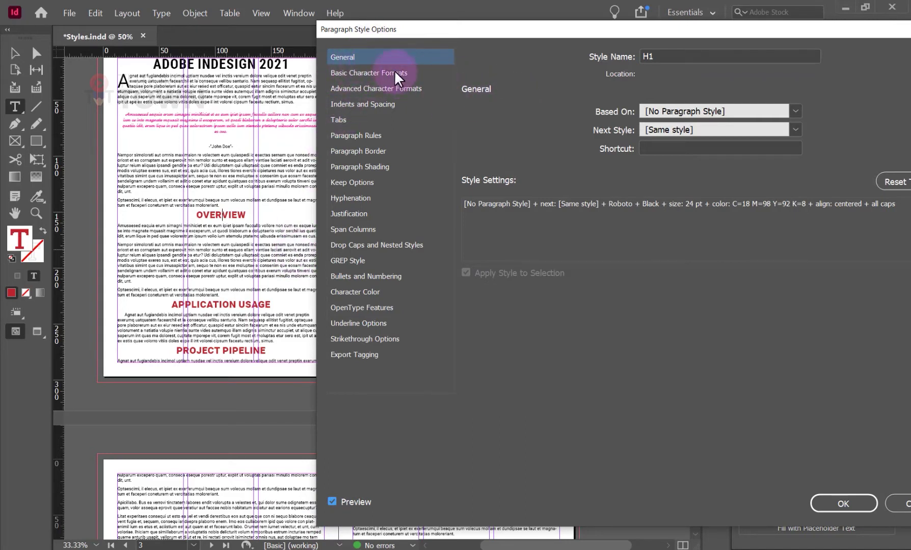
Set the H1 style's font family to Caviar Dreams and its font style to Bold
left_click(360, 76)
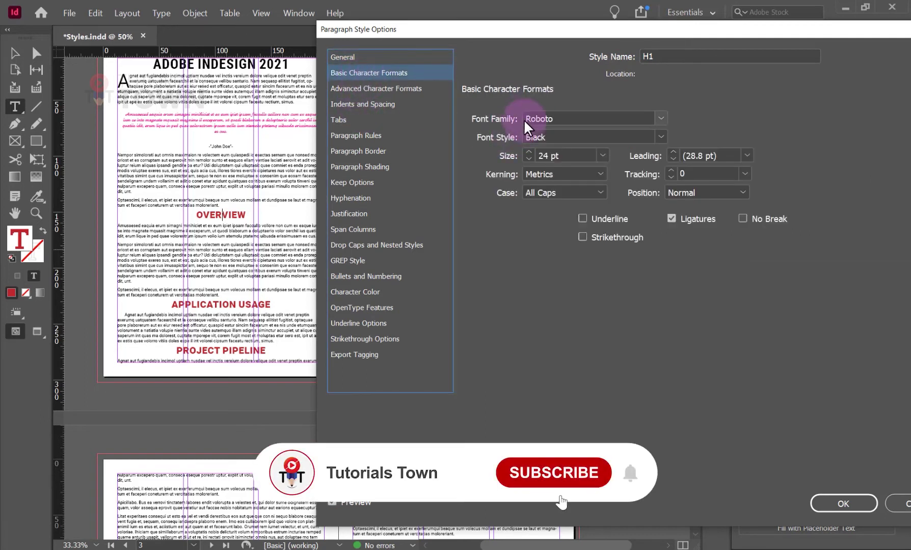
left_click(550, 118)
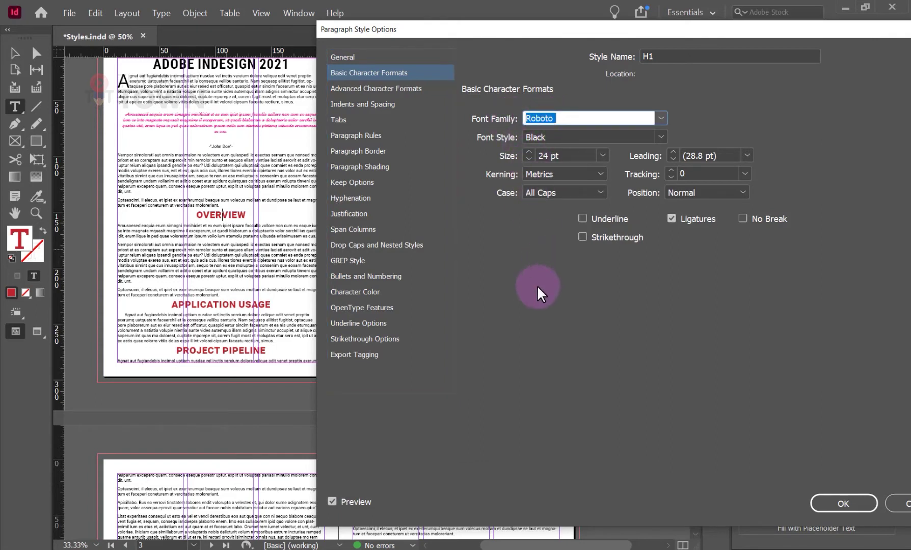
type("Caviar Dreams")
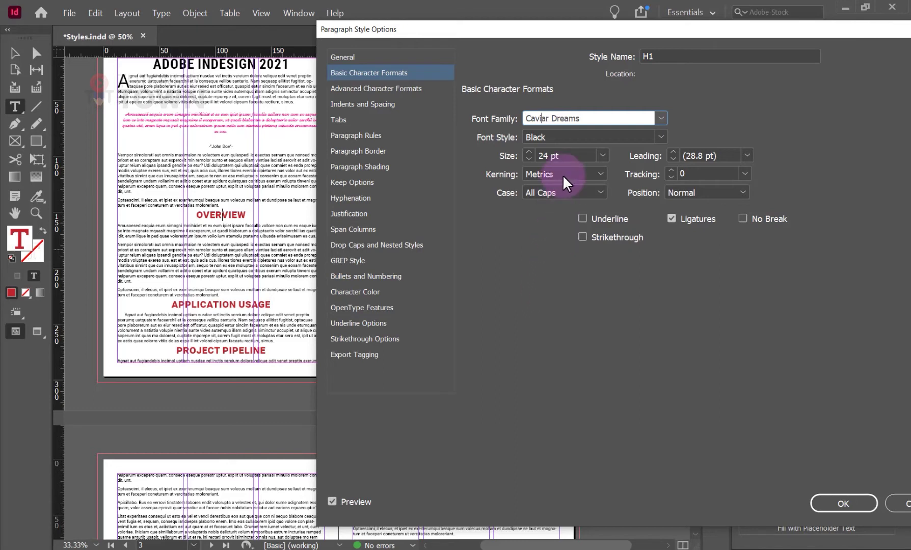
left_click(587, 118)
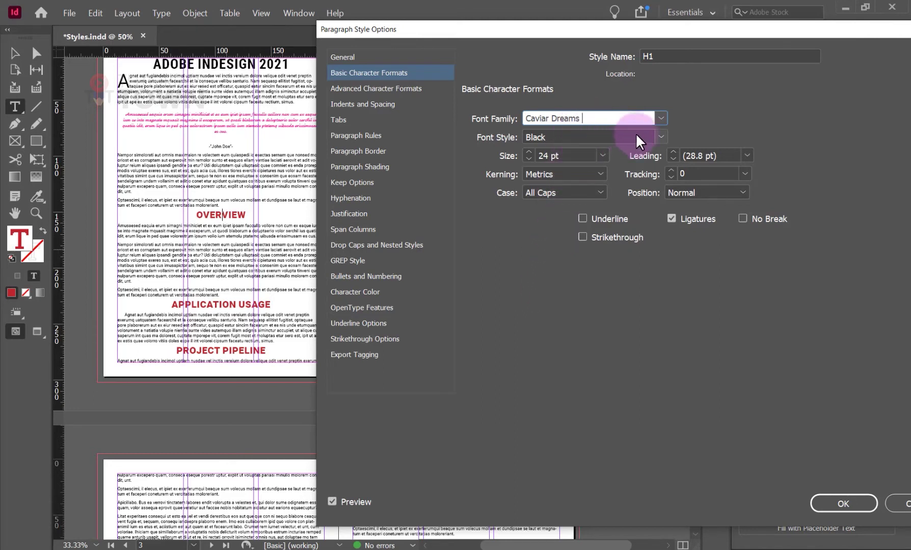
key("Tab")
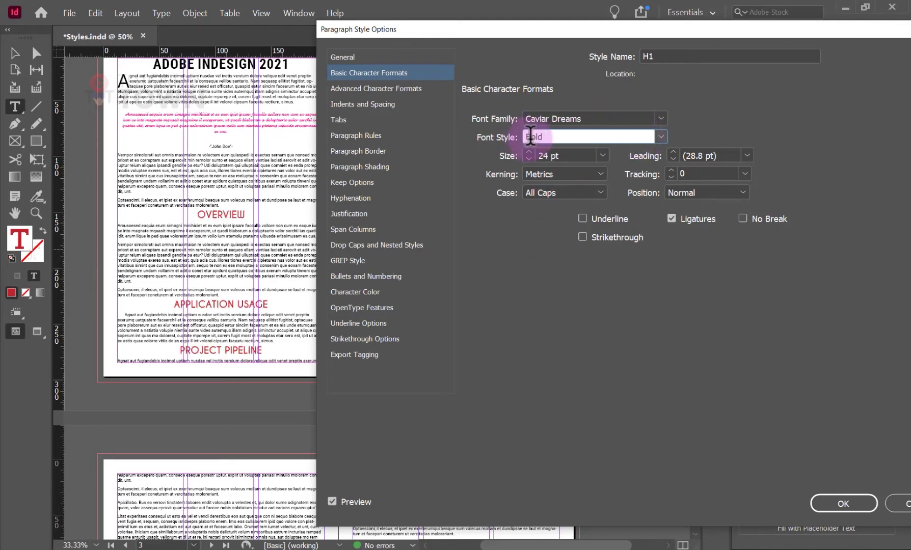
left_click(530, 136)
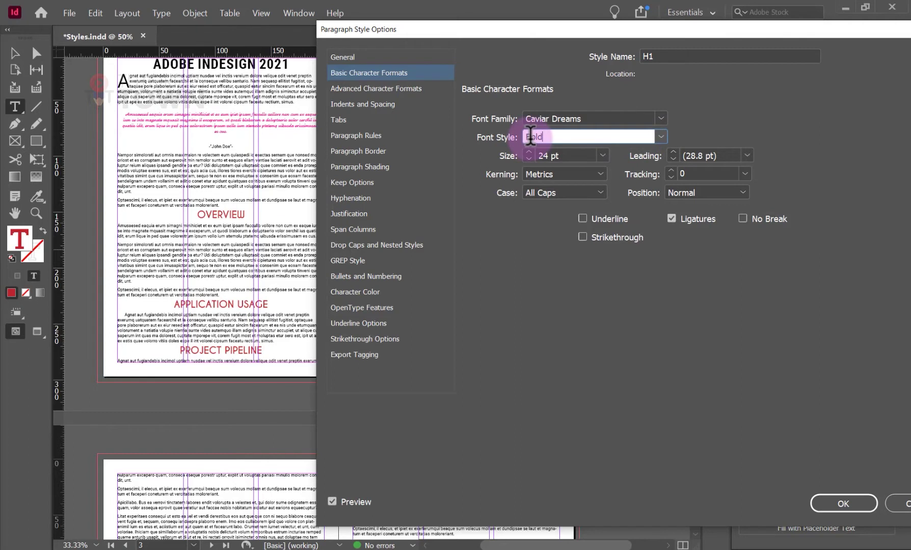
left_click(661, 136)
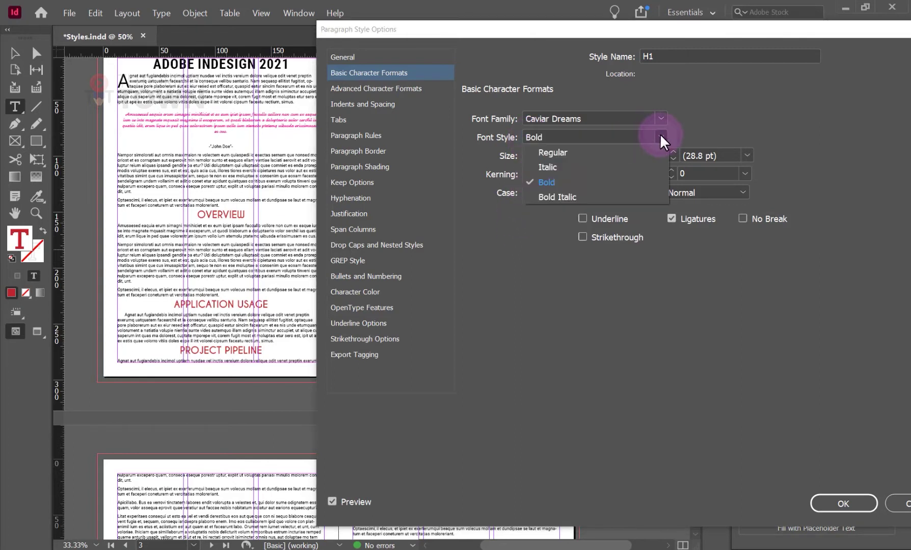
left_click(546, 183)
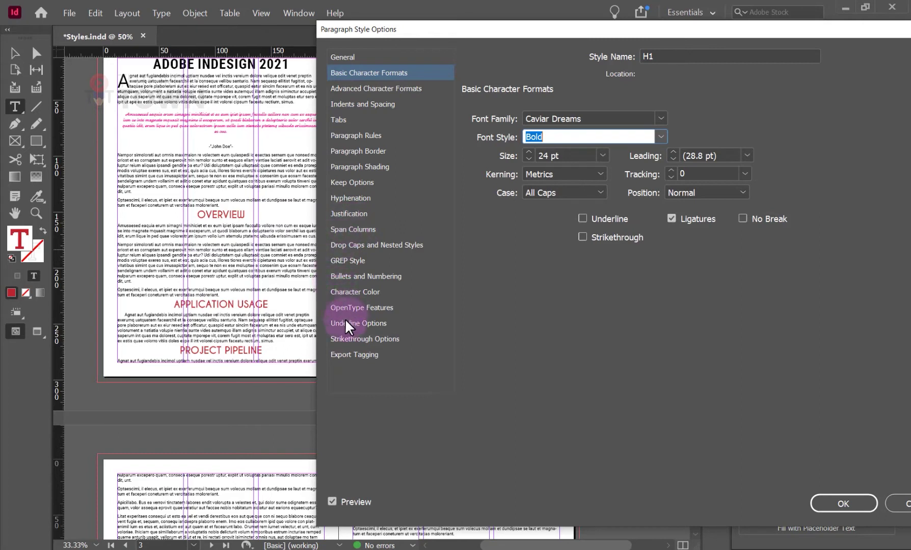
Set the H1 style's character color to the teal Parrot swatch C=79 M=14 Y=39 K=44
left_click(351, 292)
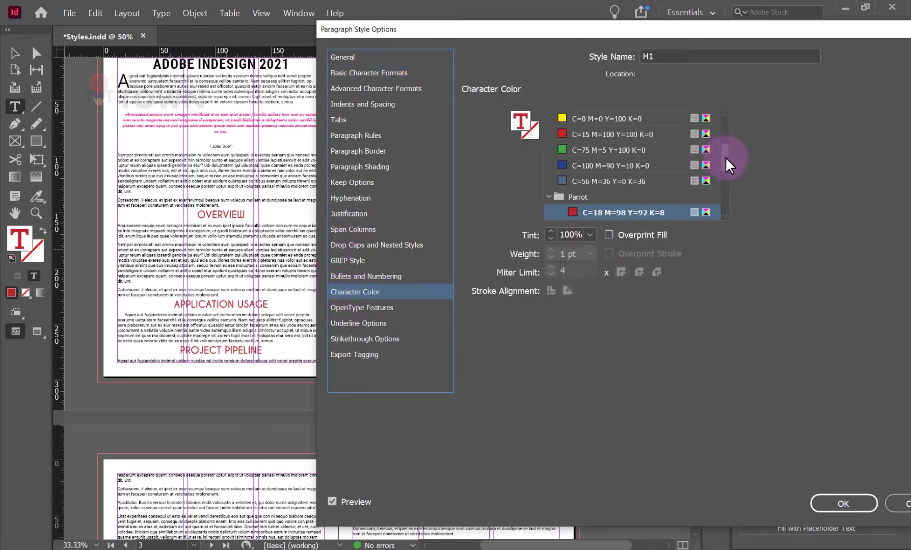
left_click_drag(725, 156, 725, 173)
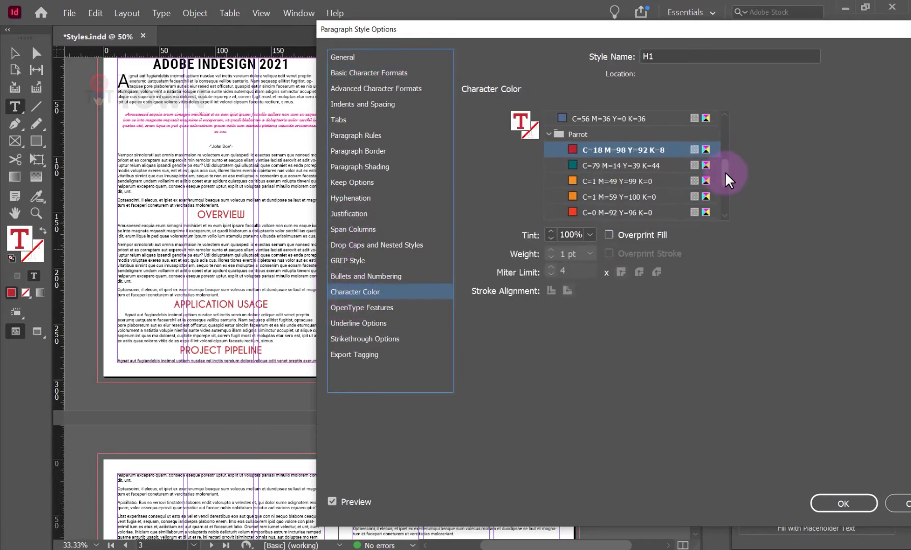
left_click(642, 168)
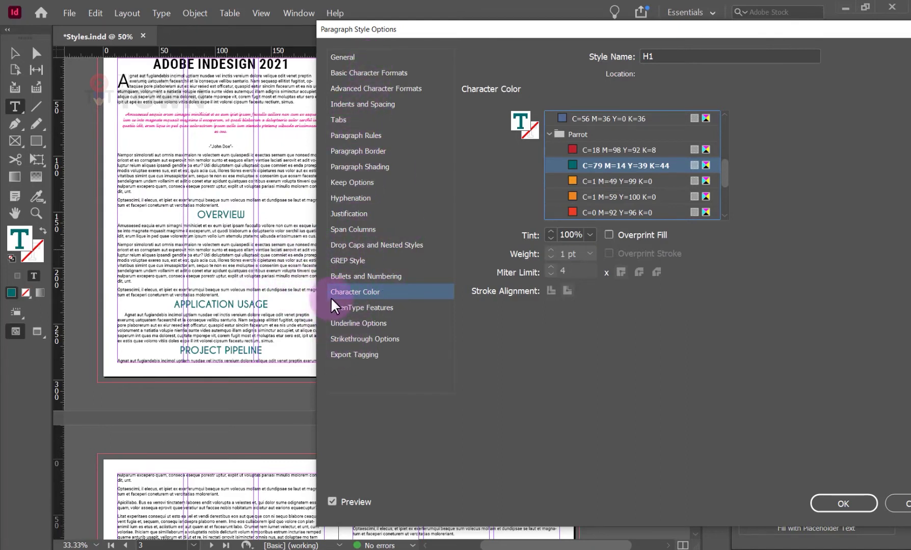
Turn on paragraph shading for the H1 style and color it with the teal Parrot swatch C=79 M=14 Y=39 K=44
left_click(344, 136)
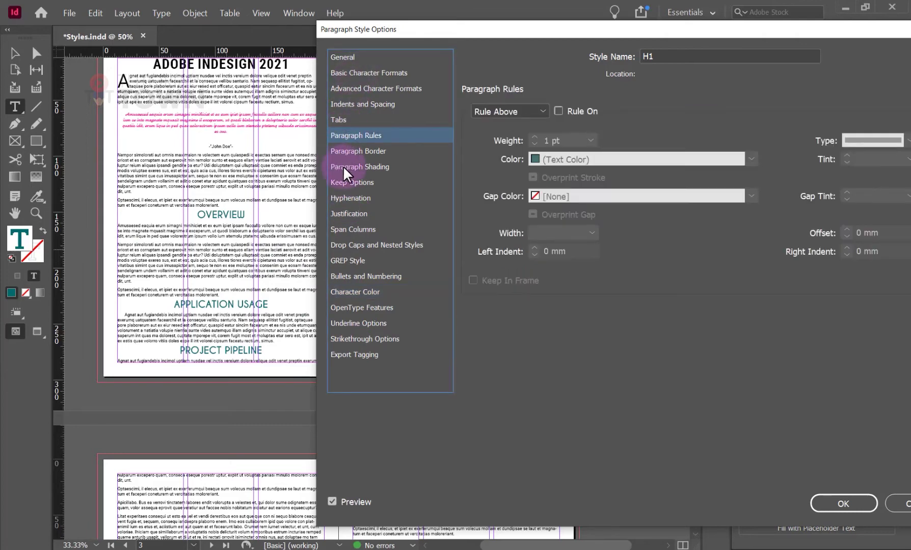
left_click(377, 167)
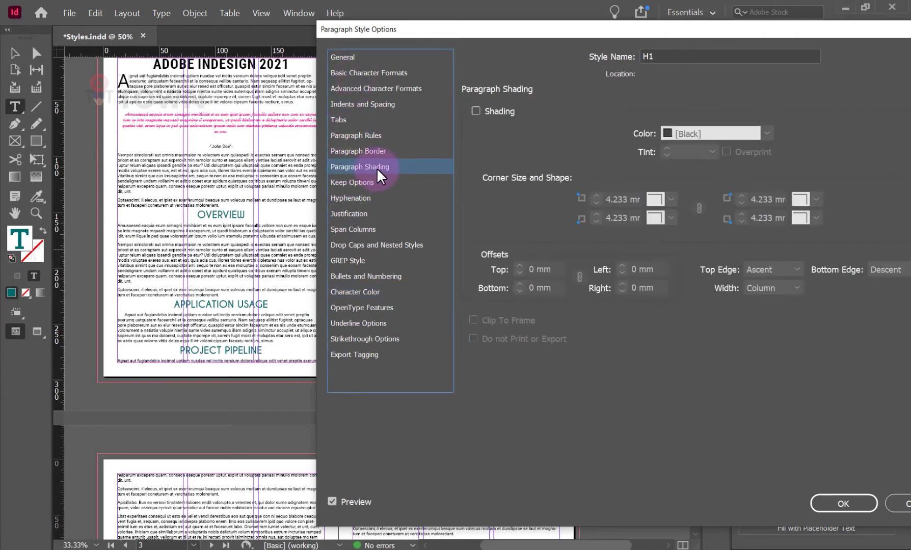
left_click_drag(517, 32, 507, 33)
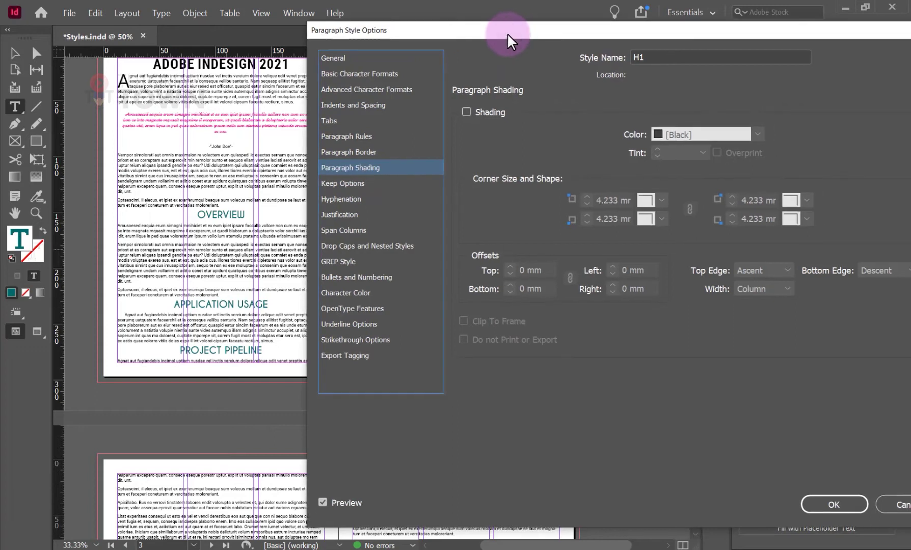
left_click(467, 111)
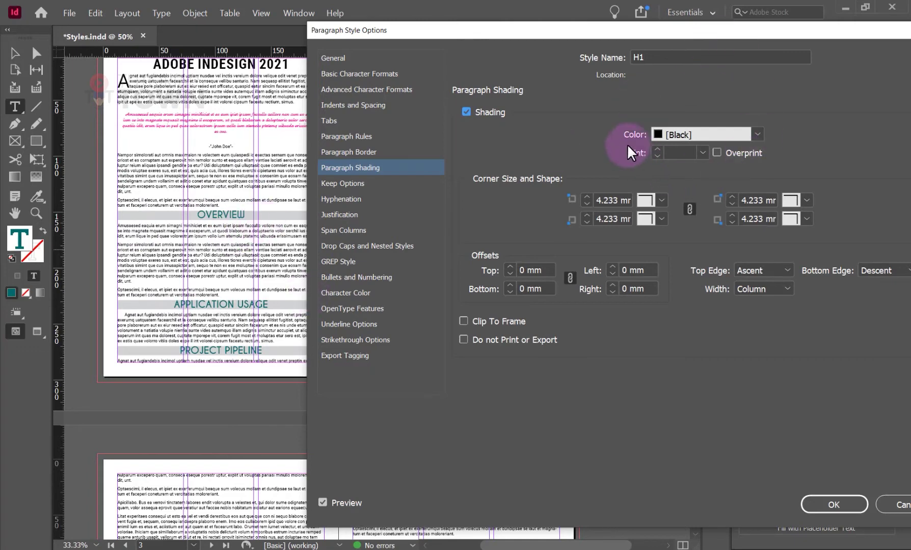
left_click(758, 134)
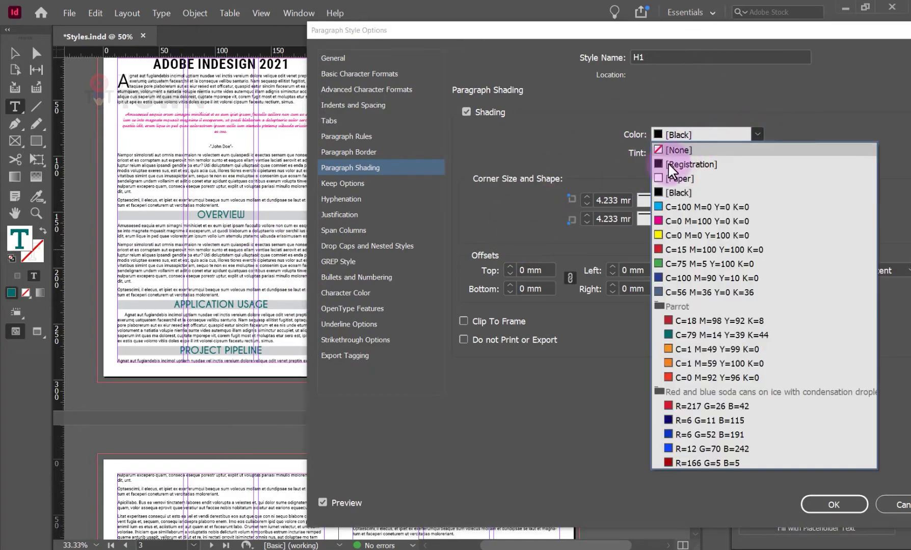
left_click(667, 335)
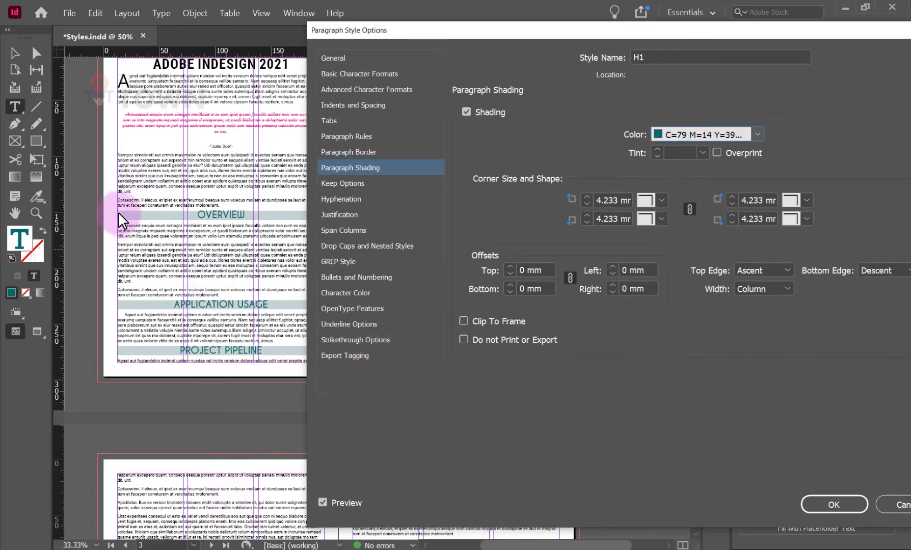
Try the Fancy and Inverse Rounded corner shapes on the H1 shading
left_click(663, 199)
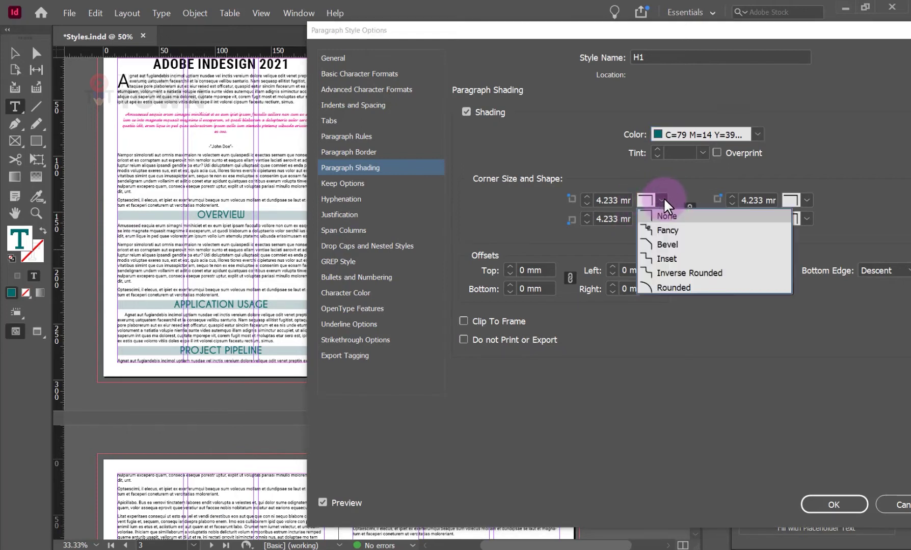
left_click(665, 230)
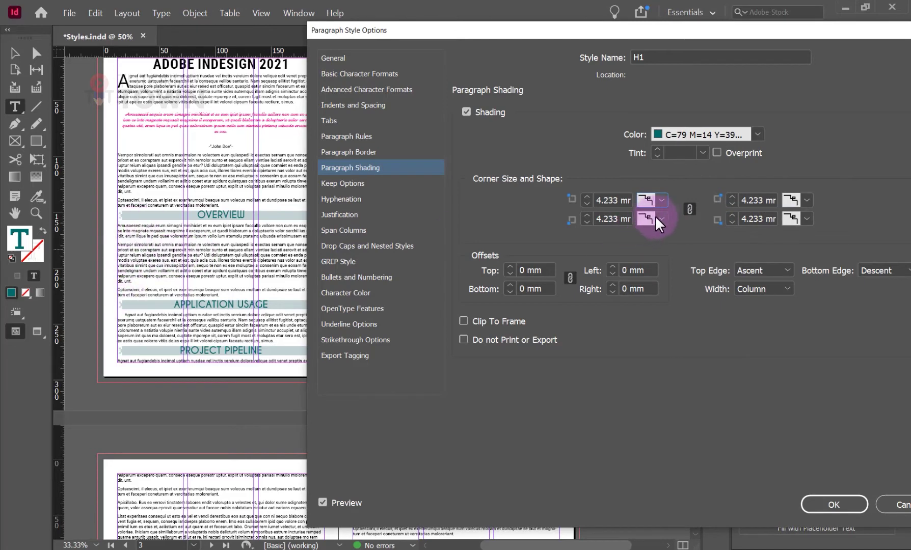
left_click(661, 200)
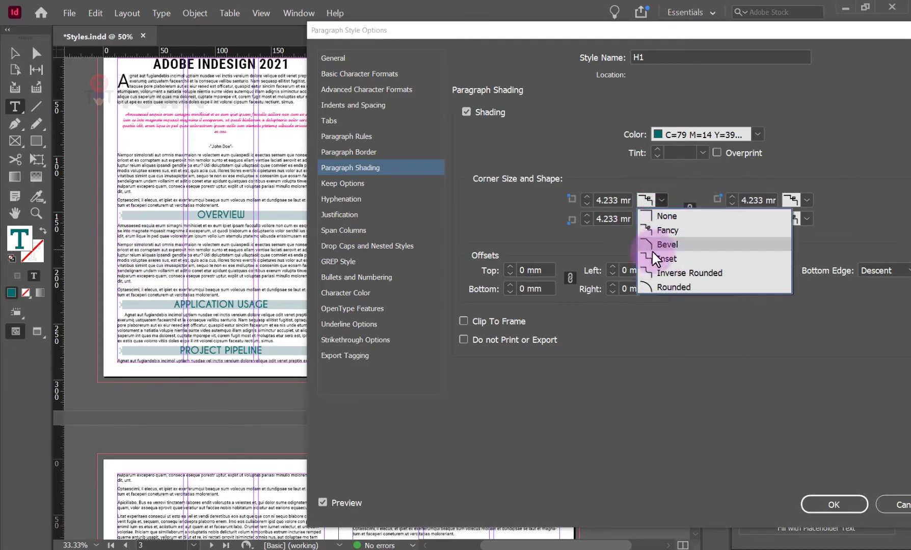
left_click(653, 271)
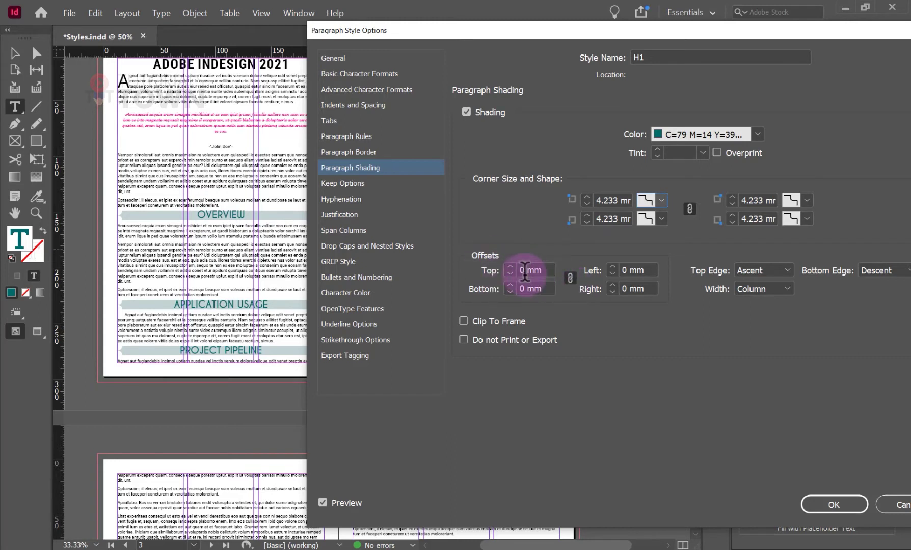
Unlink the H1 shading offsets and set the top offset to 2 mm and the bottom offset to 1 mm
left_click(569, 278)
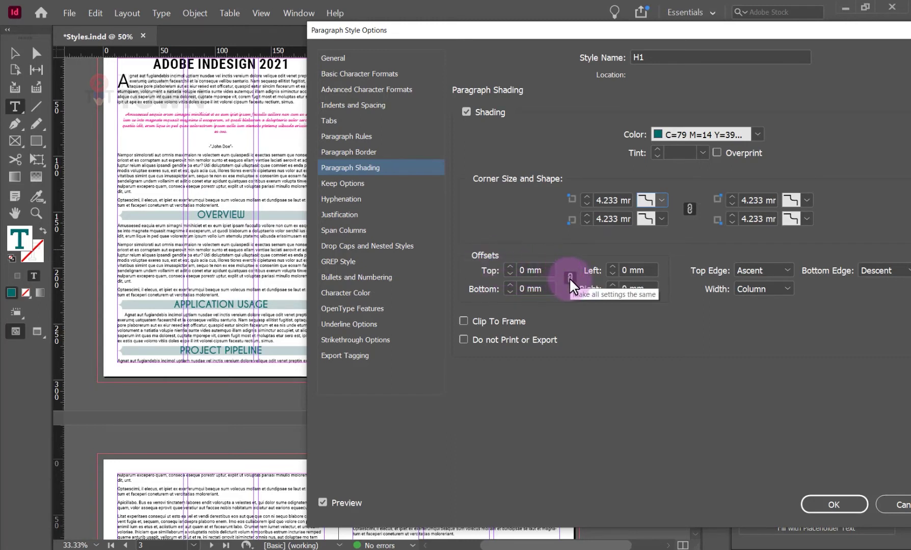
left_click(510, 267)
left_click(510, 267)
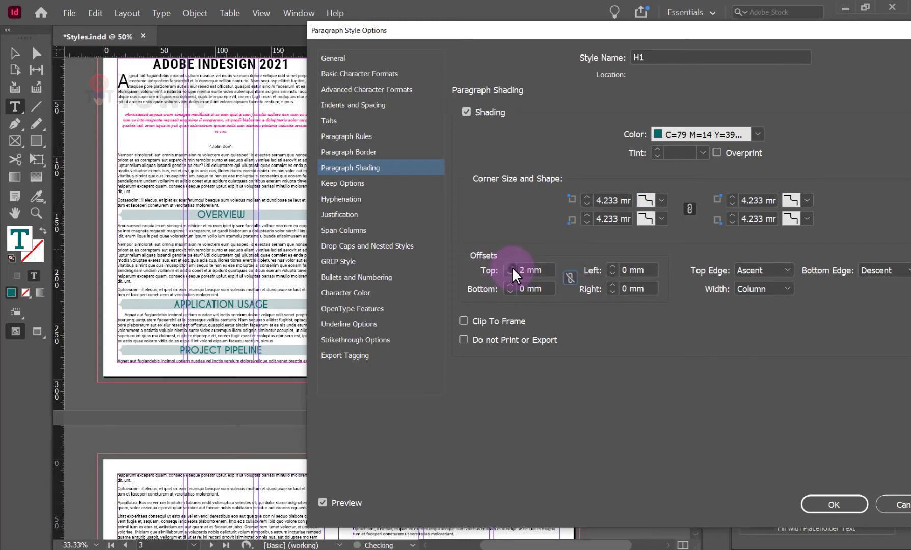
left_click(510, 267)
left_click(510, 266)
left_click(511, 272)
left_click(511, 272)
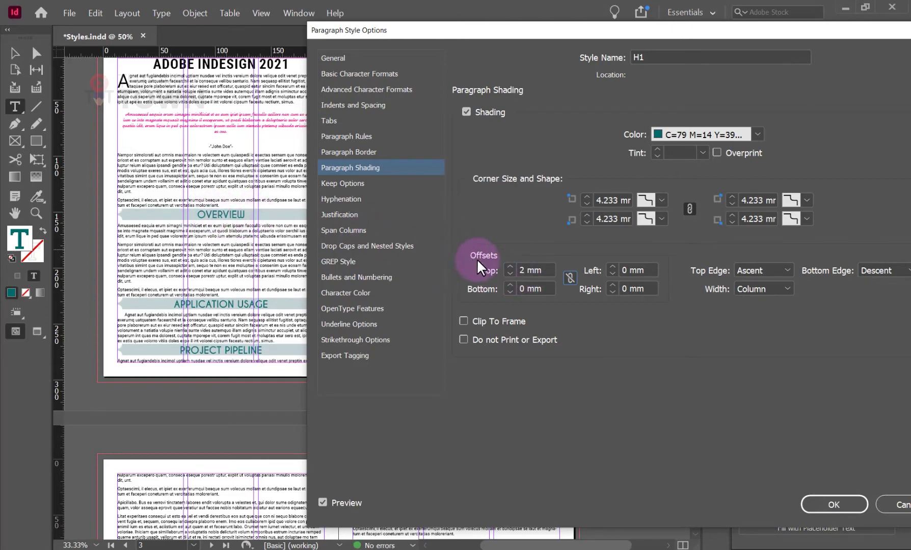
left_click(511, 286)
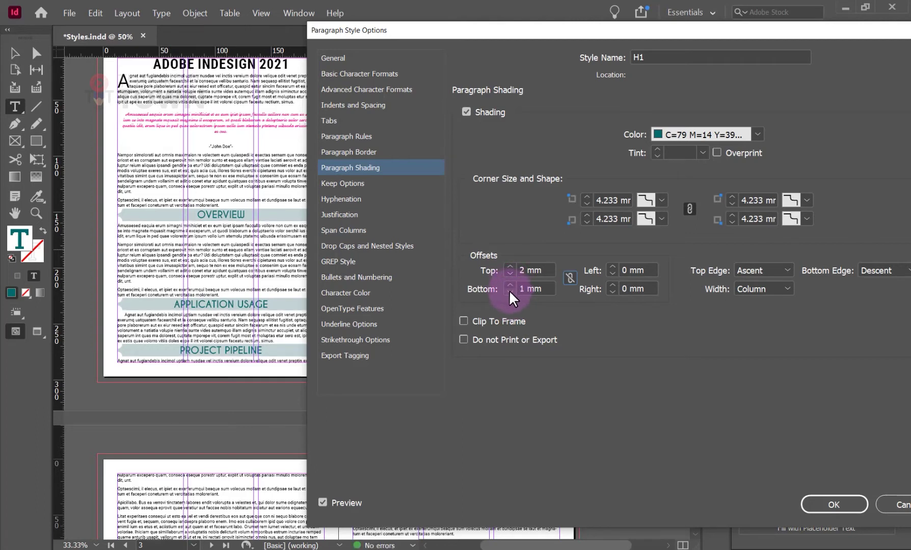
left_click(509, 290)
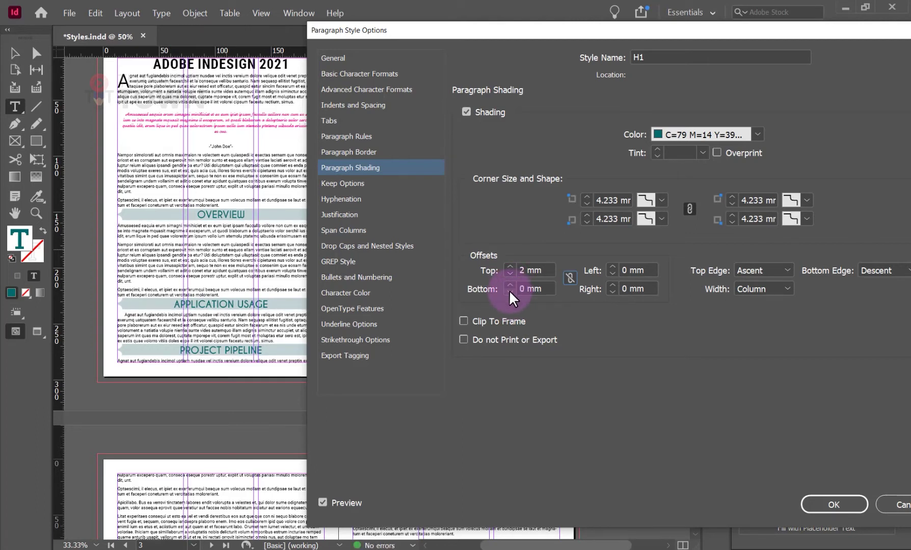
left_click(509, 285)
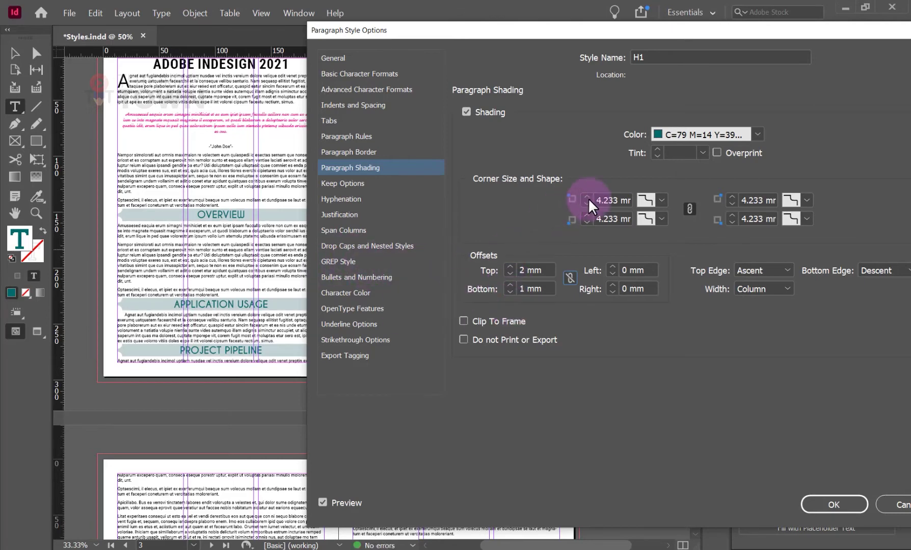
Try the Inset and Bevel corner shapes on the H1 shading and settle on Fancy for all four corners
left_click(665, 200)
left_click(662, 252)
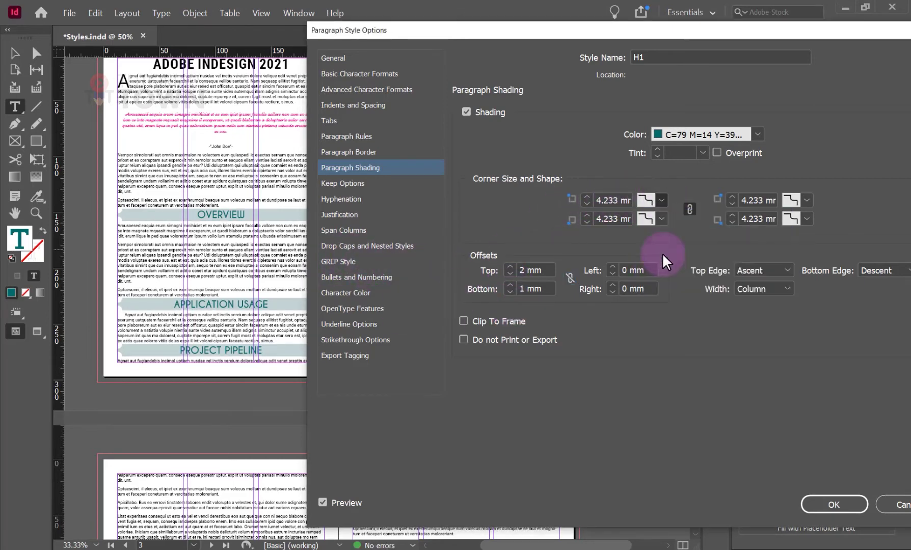
left_click(661, 218)
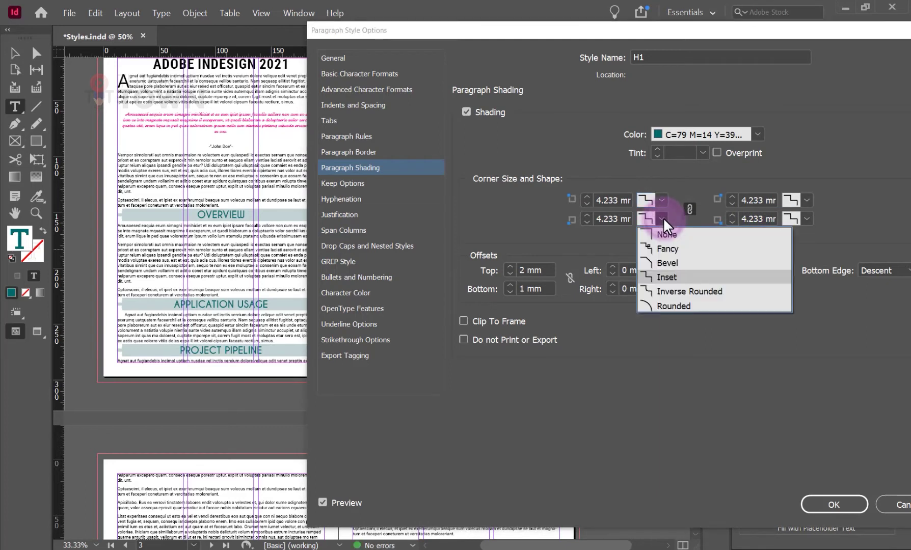
left_click(653, 256)
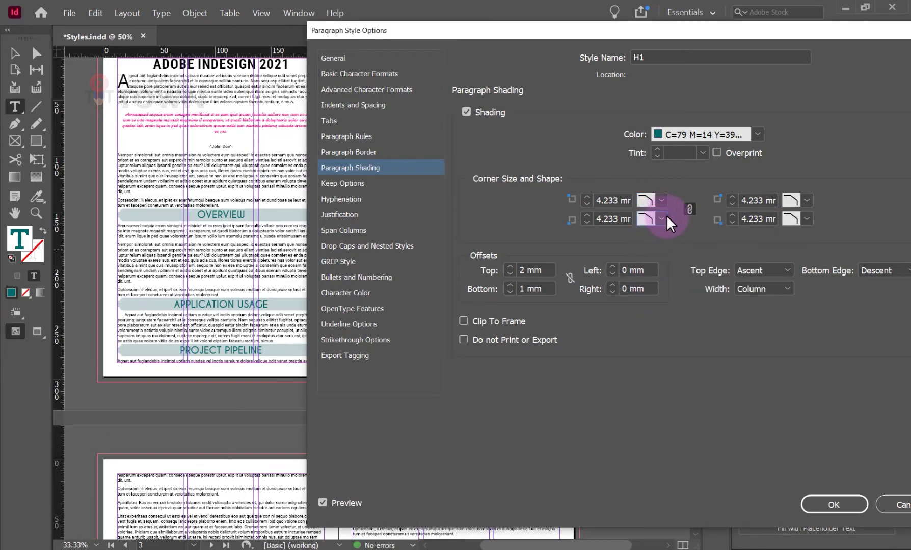
left_click(661, 219)
left_click(658, 250)
left_click(661, 219)
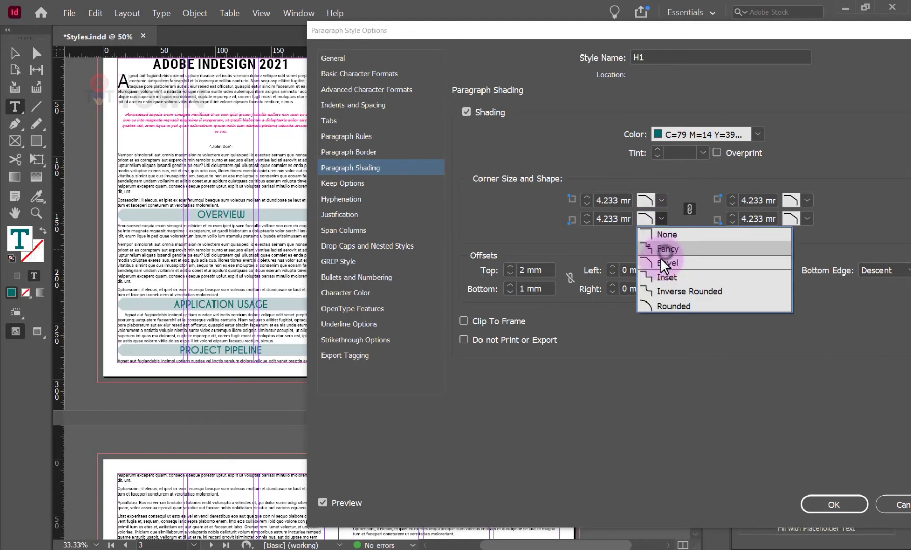
left_click(661, 252)
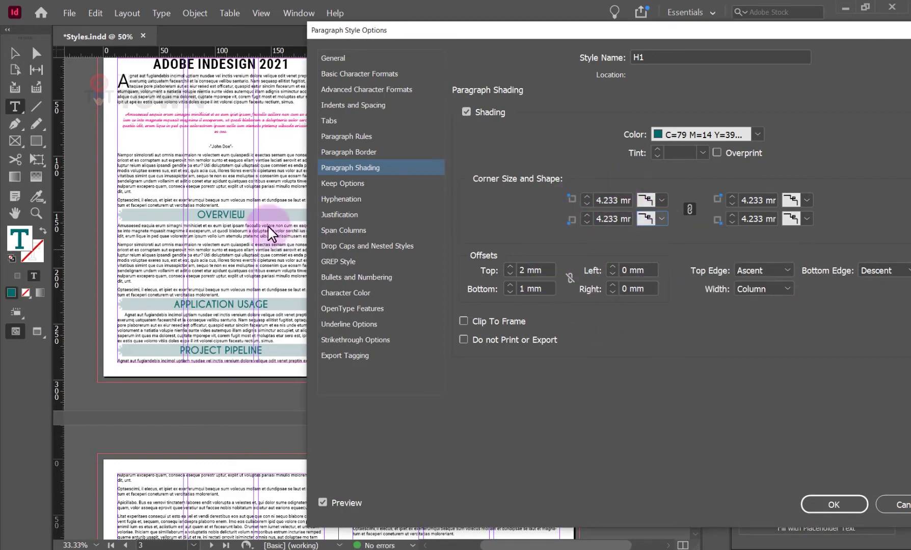
Set the corner size of the H1 shading to 4 mm on all four corners
left_click(587, 203)
left_click(587, 203)
left_click(587, 203)
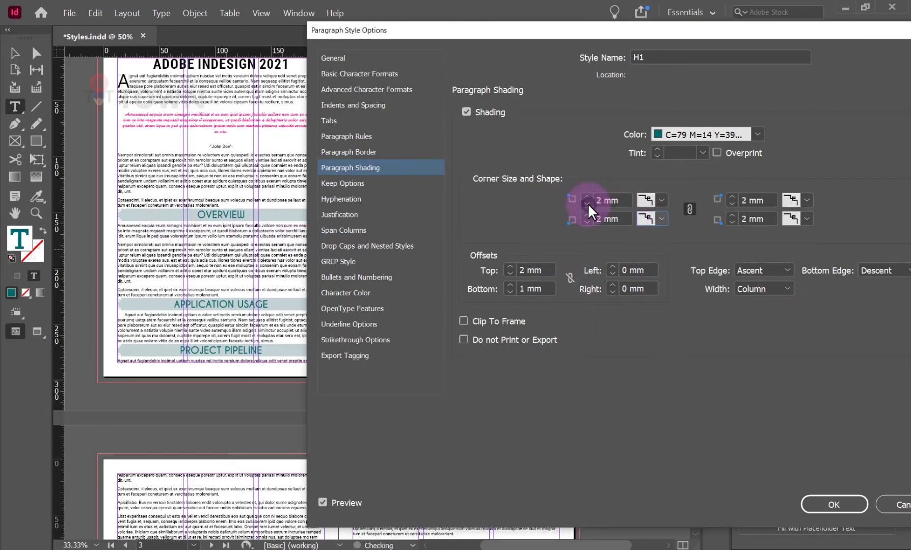
left_click(587, 203)
left_click(588, 203)
left_click(587, 196)
left_click(587, 197)
left_click(587, 197)
Set the H1 shading's tint to 80% and its color to the magenta swatch C=0 M=100 Y=0 K=0
left_click(703, 152)
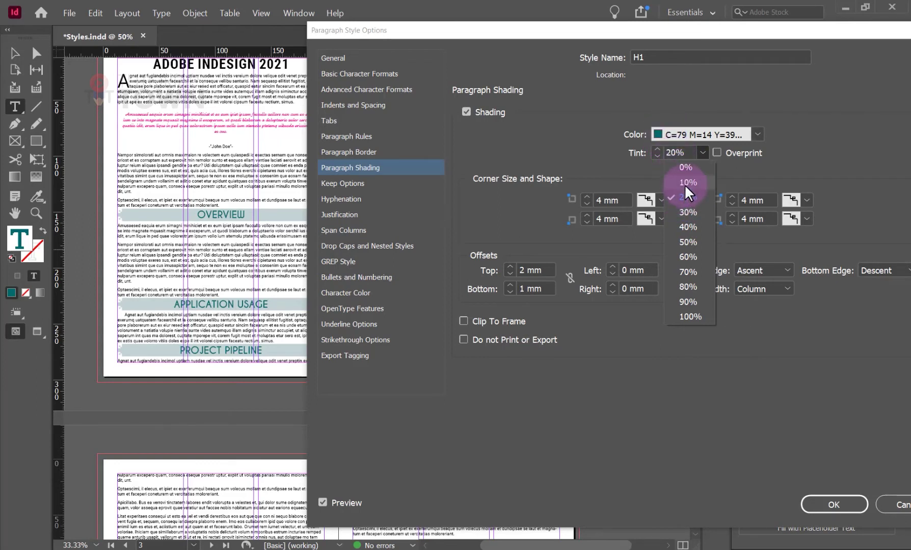
left_click(684, 287)
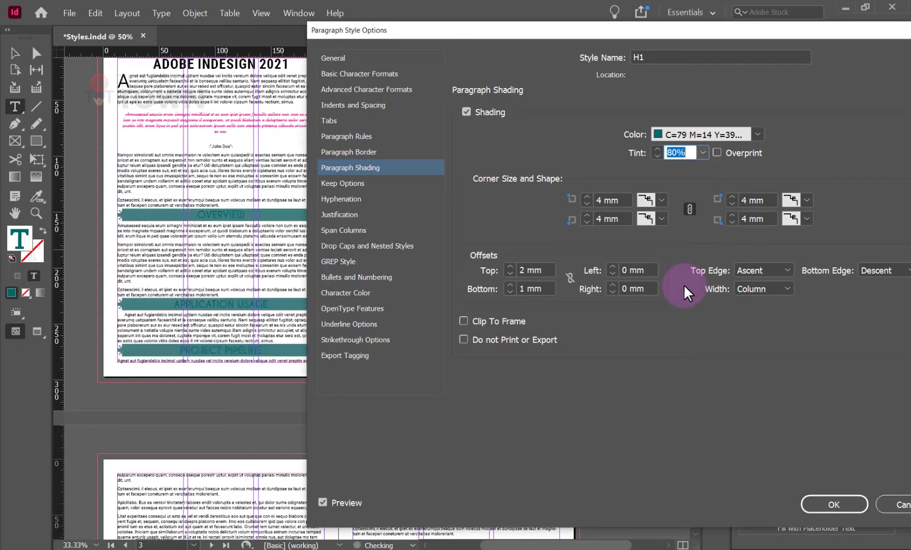
double_click(682, 151)
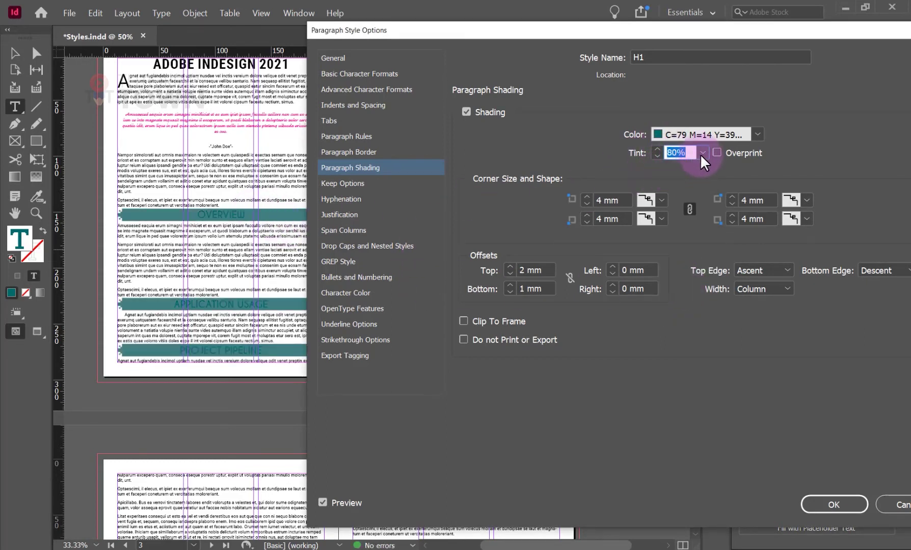
left_click(758, 134)
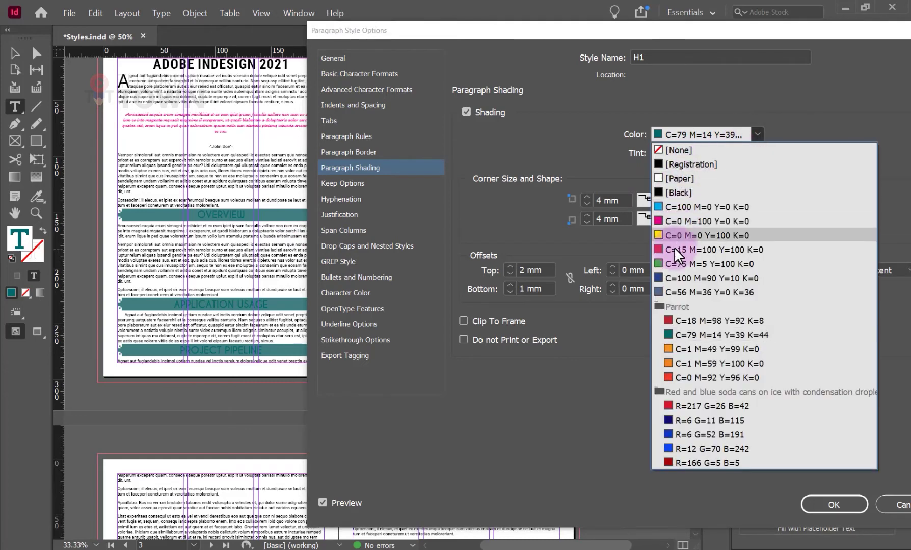
left_click(684, 223)
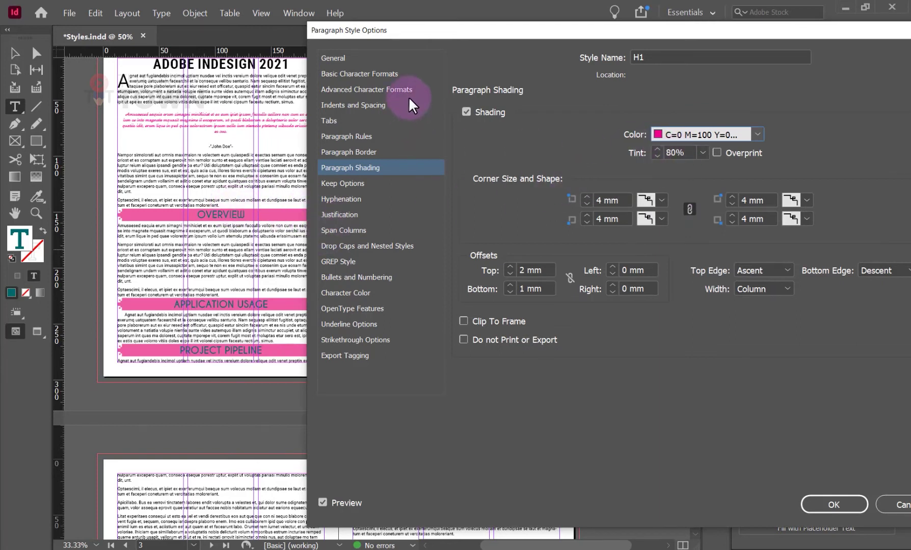
Change the H1 style's character color to [Paper] and apply the style changes
left_click(349, 293)
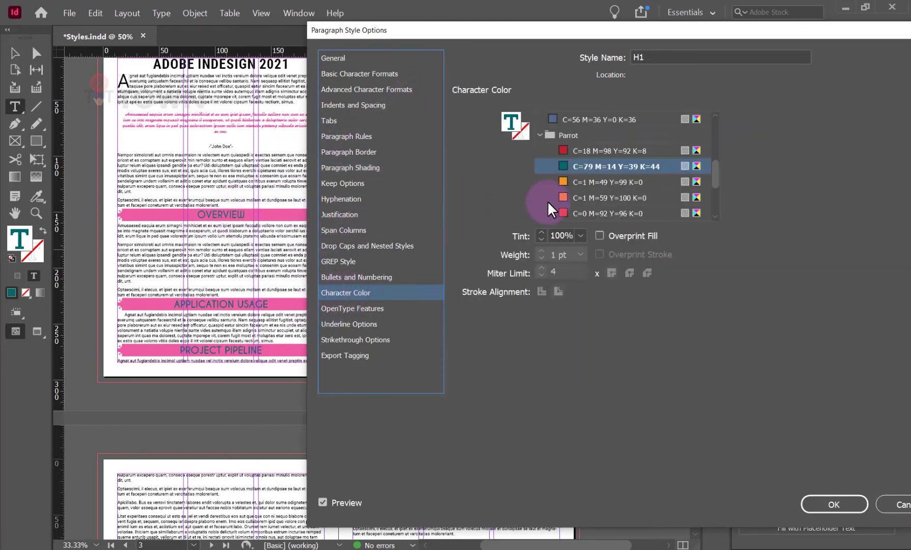
scroll(576, 153, "up", 3)
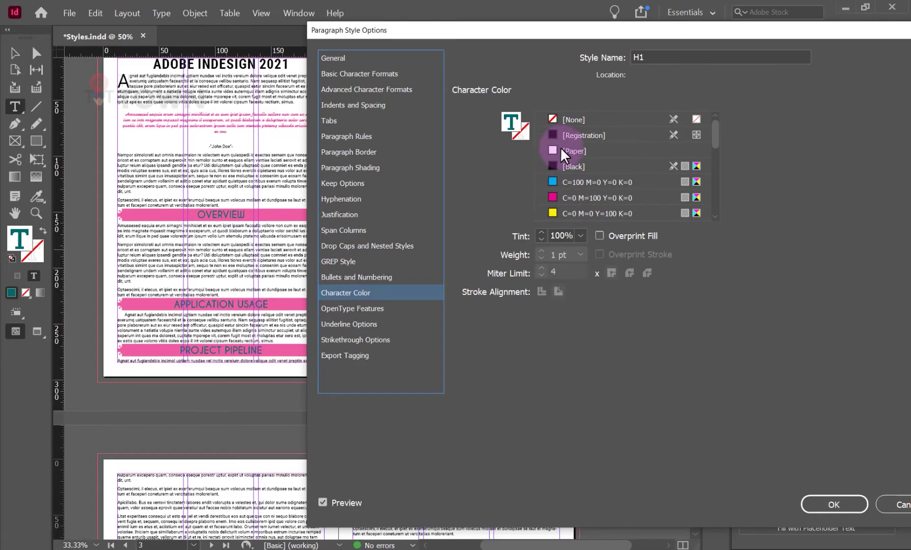
left_click(560, 150)
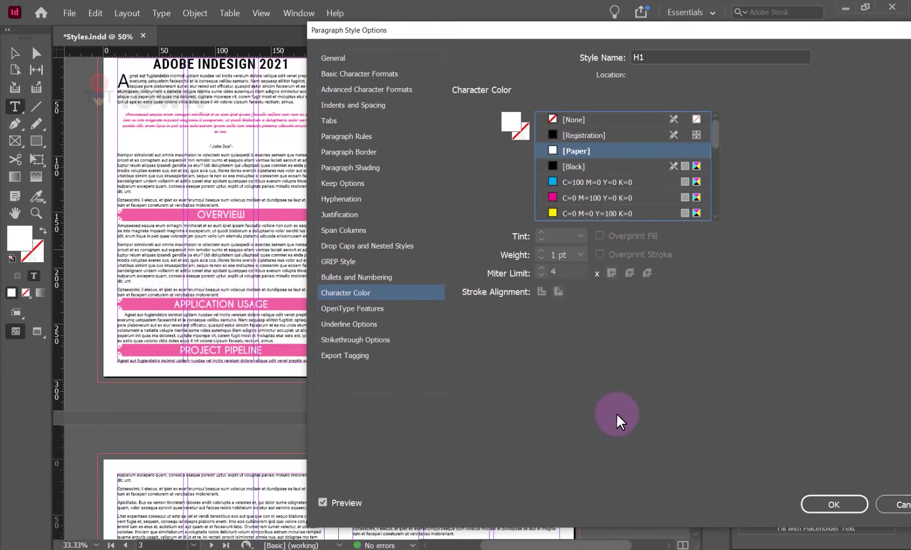
left_click(823, 496)
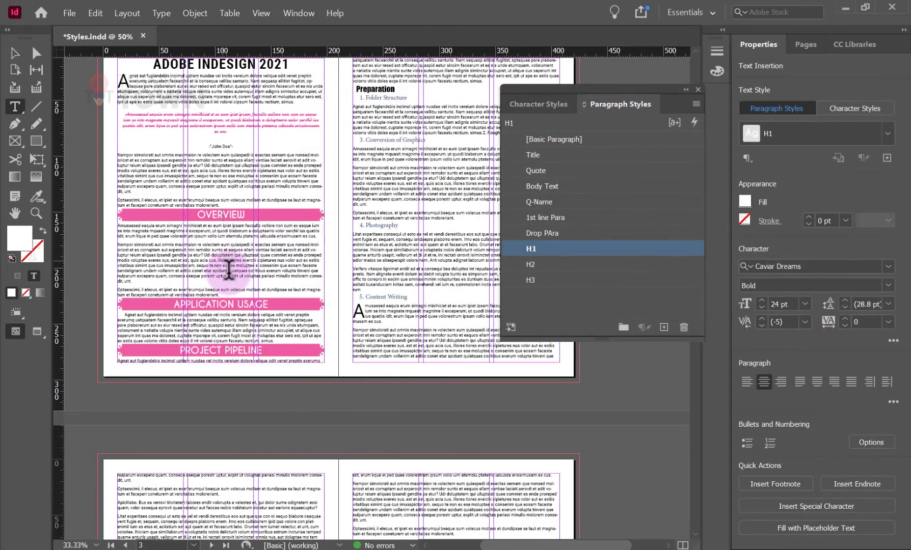
Examine the headings on the following spreads, including the Implementation and Document Setup headings, alongside the restyled H1 headings
scroll(249, 296, "down", 5)
scroll(240, 288, "down", 5)
scroll(241, 288, "up", 3)
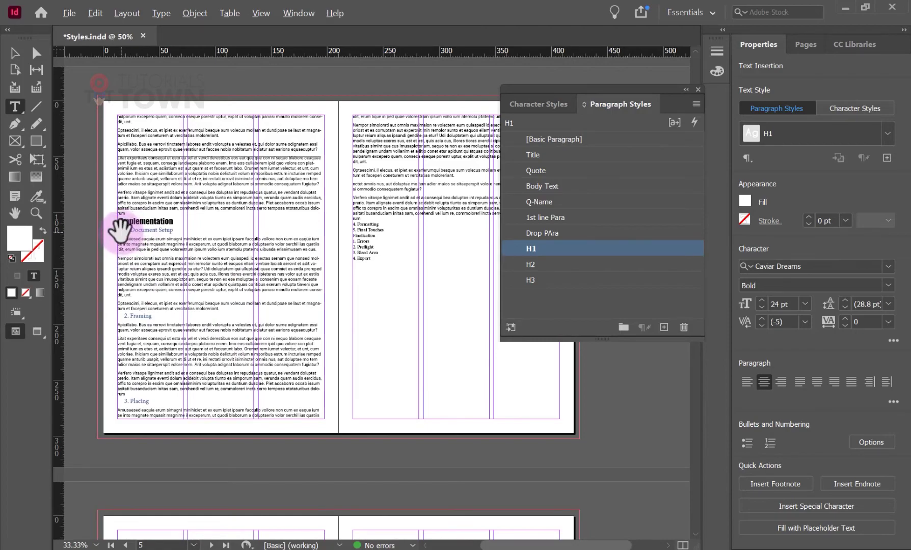
scroll(122, 232, "up", 3)
scroll(122, 232, "up", 2)
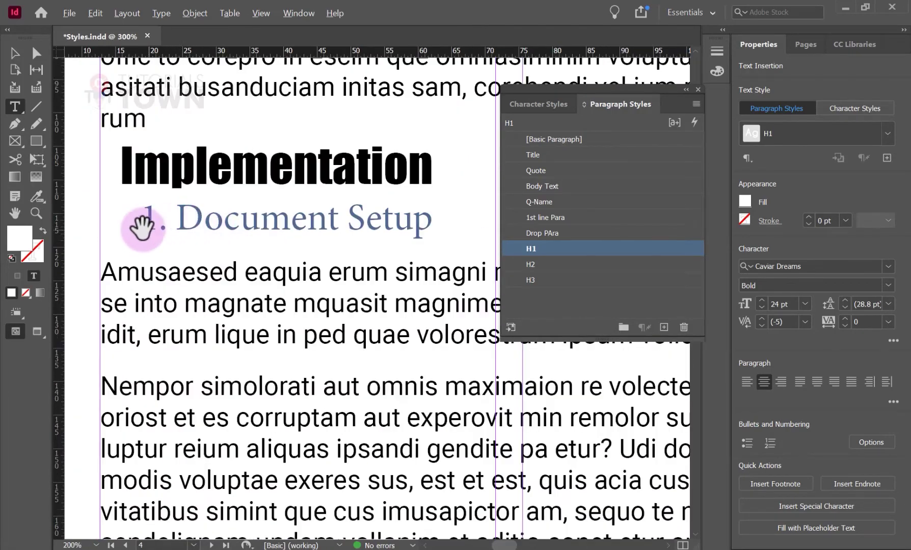
scroll(132, 228, "down", 4)
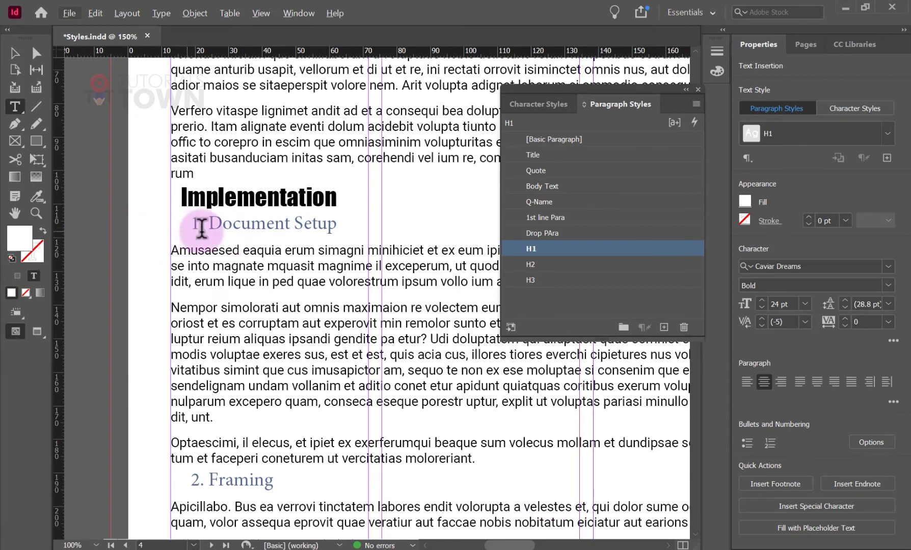
scroll(281, 306, "down", 2)
scroll(305, 296, "down", 1)
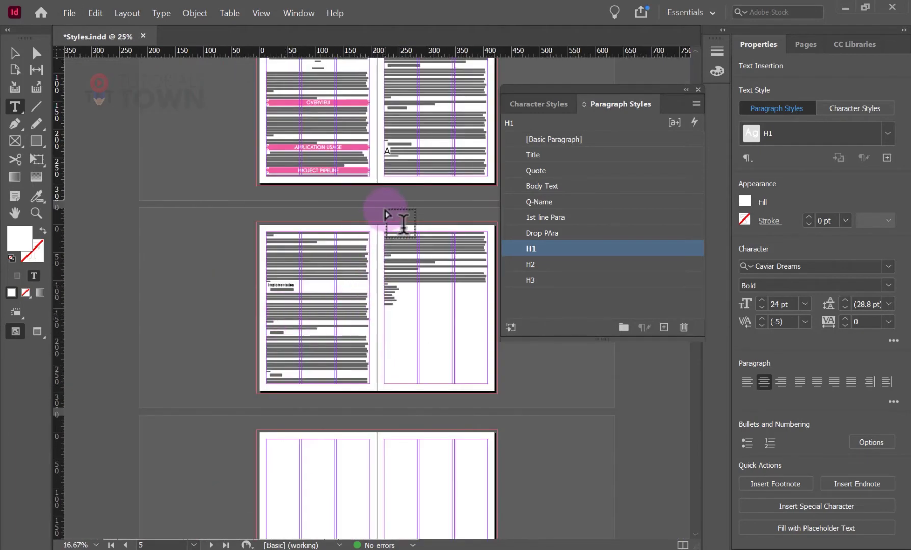
Examine the subheadings on page 3 and check which paragraph style the "5. Content Writing" heading uses
left_click_drag(399, 206, 331, 262)
scroll(378, 298, "up", 4)
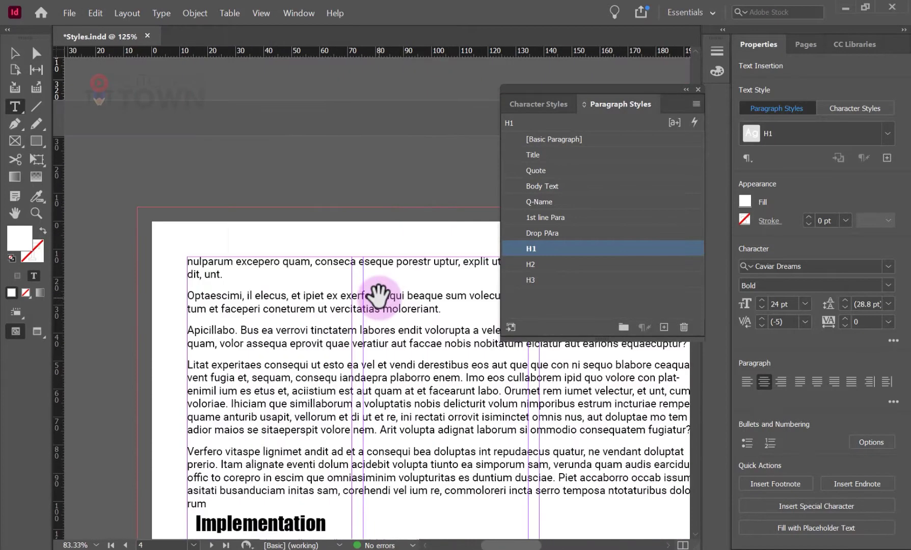
scroll(379, 297, "down", 2)
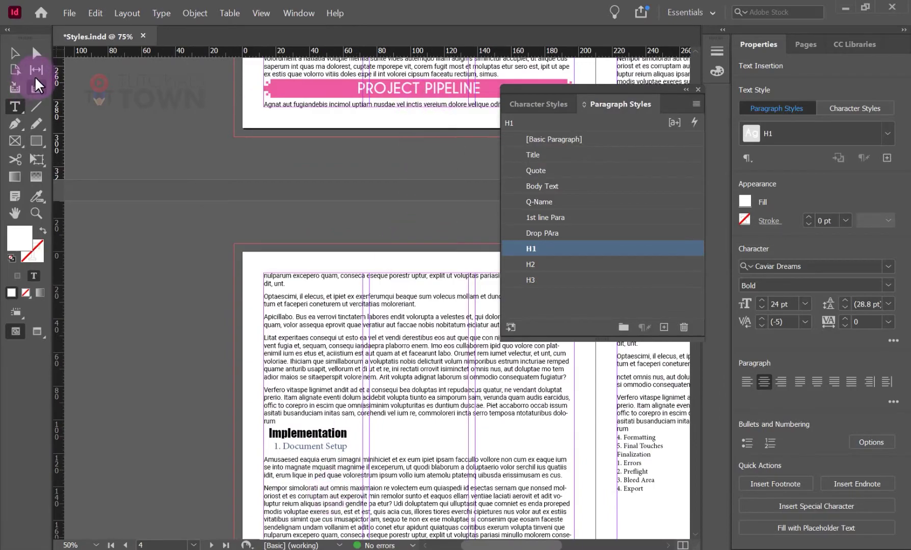
left_click(17, 53)
left_click_drag(347, 143, 149, 321)
left_click_drag(372, 153, 170, 299)
left_click_drag(451, 118, 393, 318)
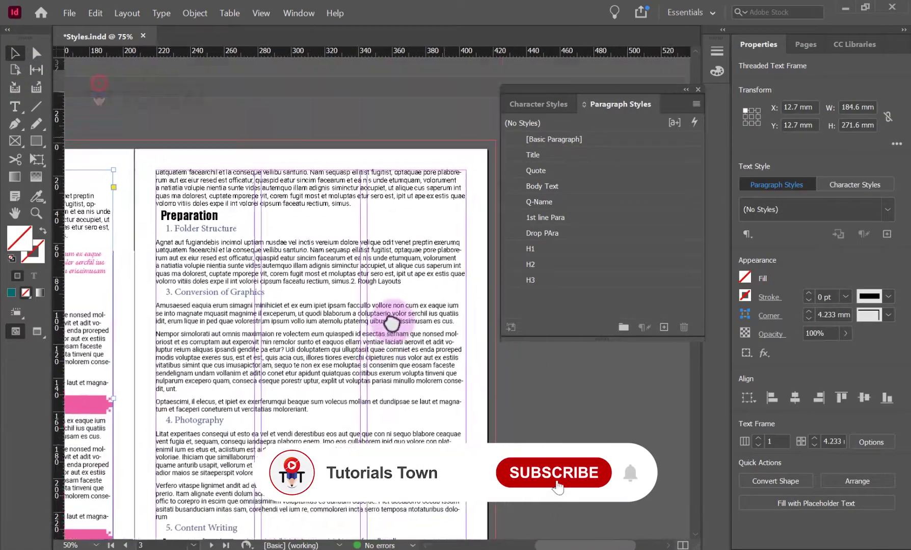
left_click_drag(187, 403, 248, 248)
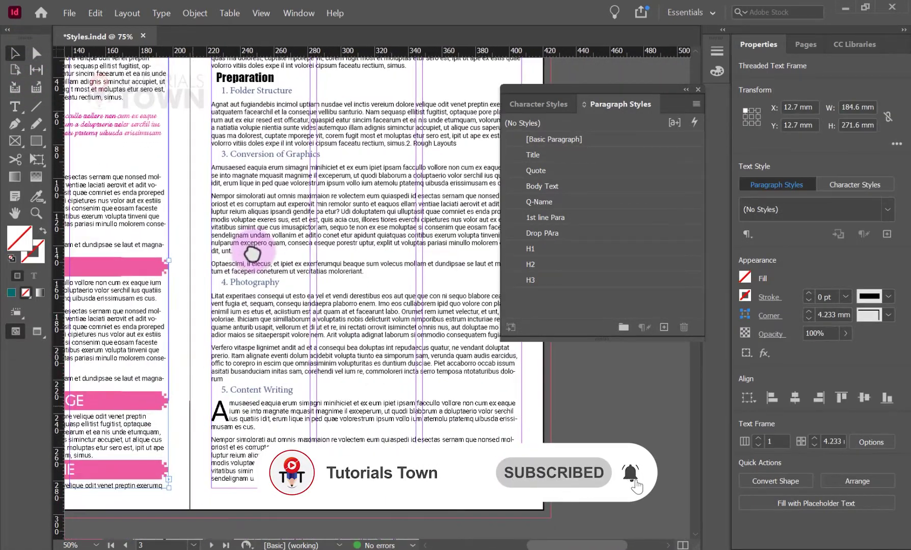
left_click(539, 396)
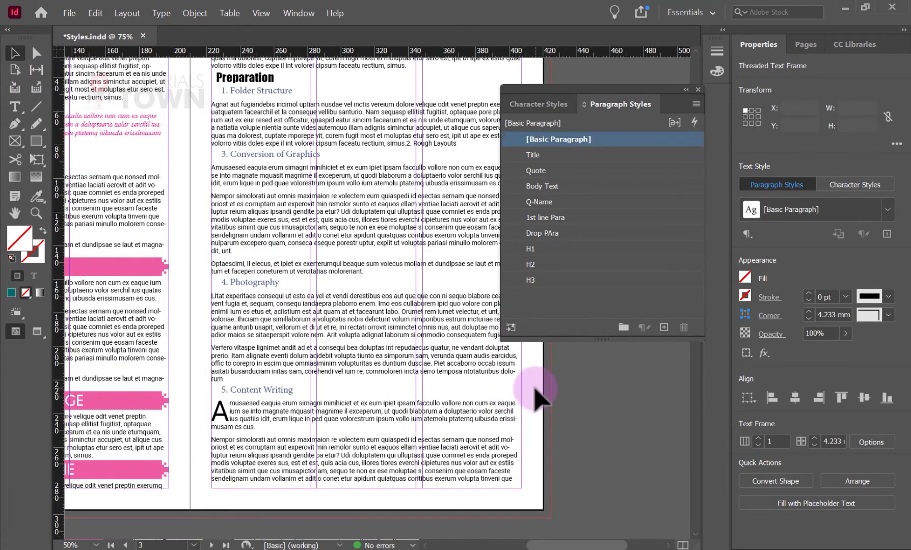
double_click(279, 390)
left_click(547, 280)
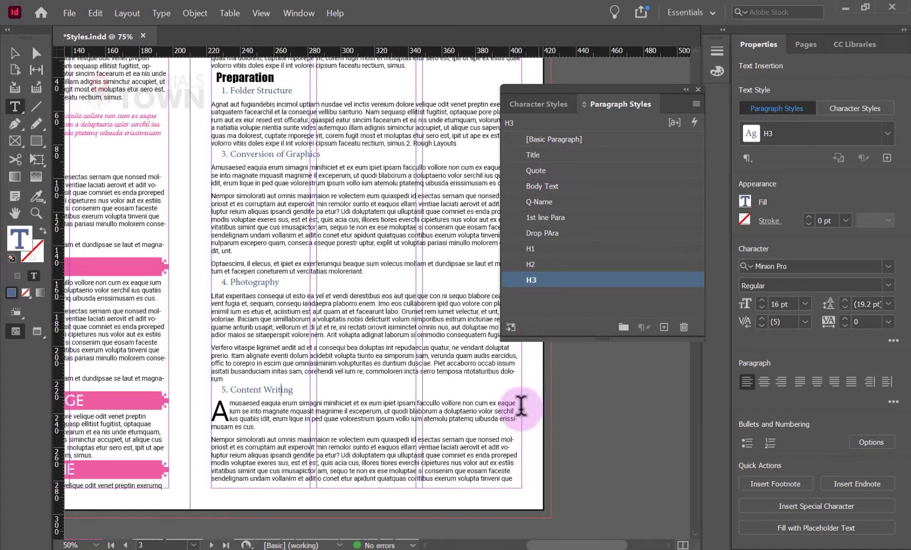
left_click(573, 406)
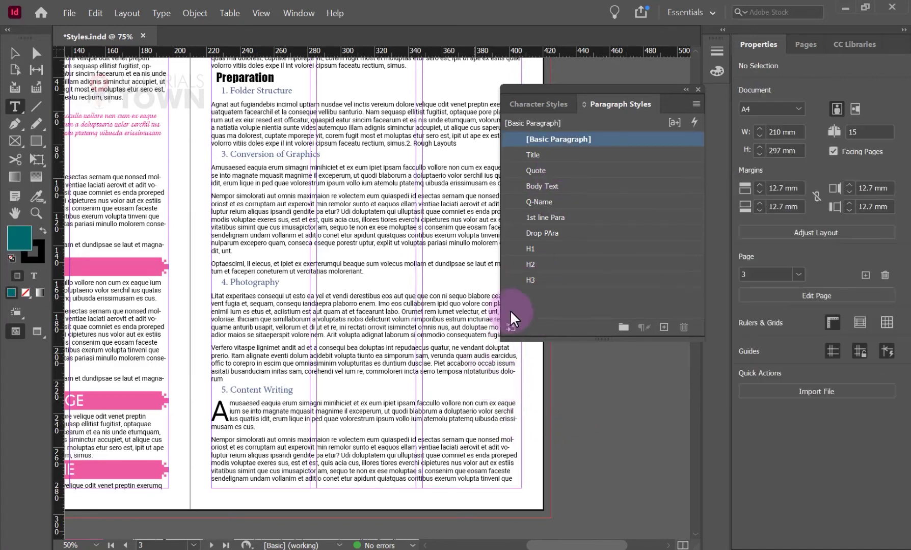
Open the H3 paragraph style for editing and set its left indent to 0 mm
left_click(579, 279)
double_click(539, 284)
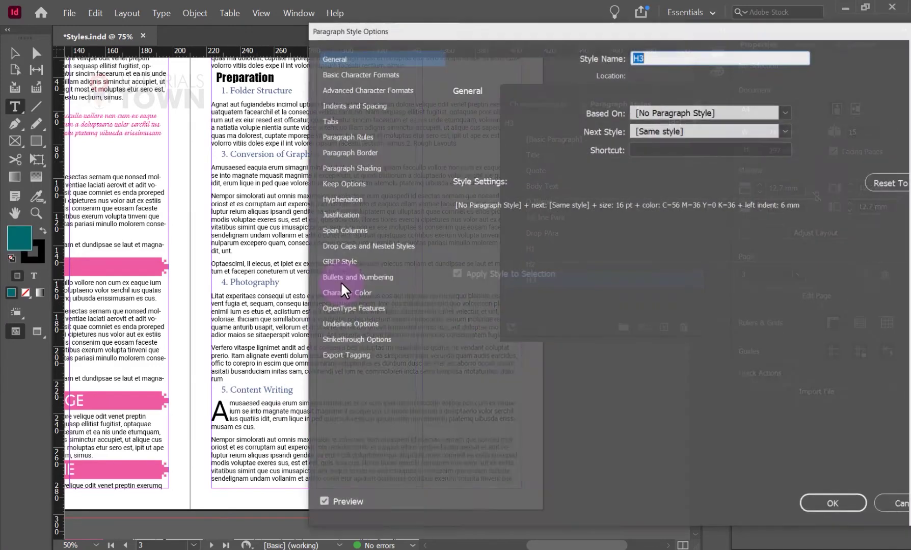
left_click_drag(442, 28, 499, 19)
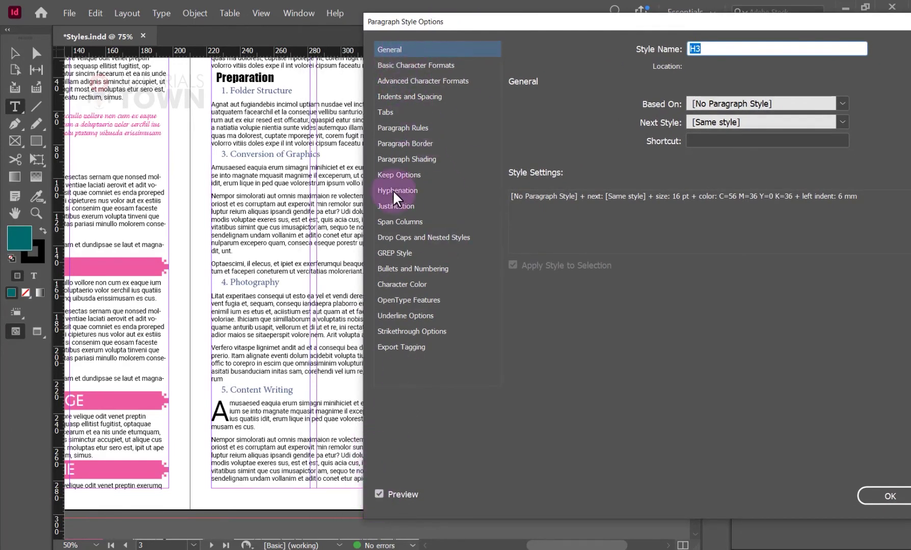
left_click(388, 96)
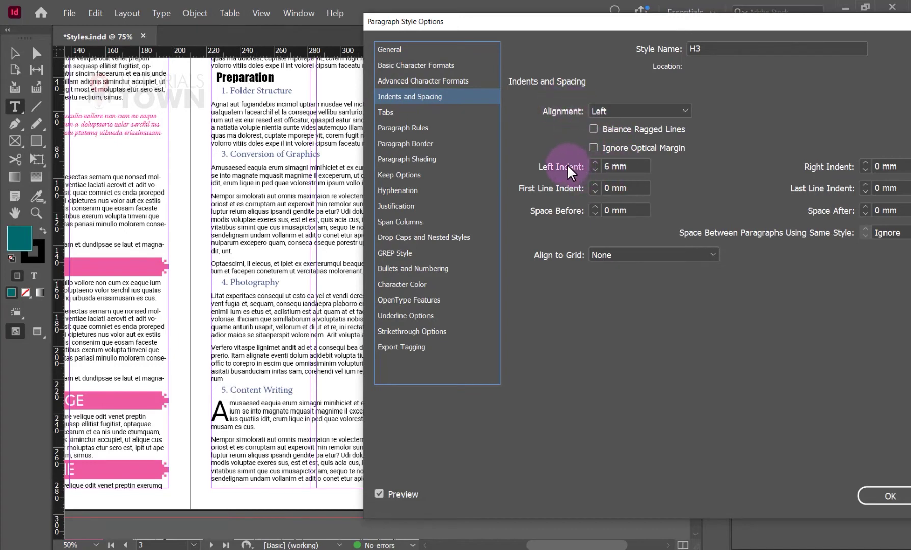
left_click(619, 167)
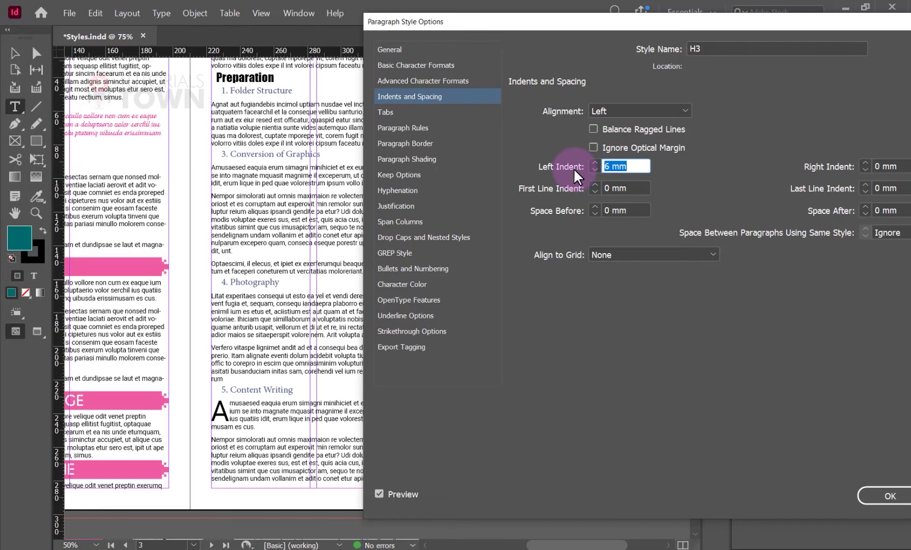
type("0")
key("Tab")
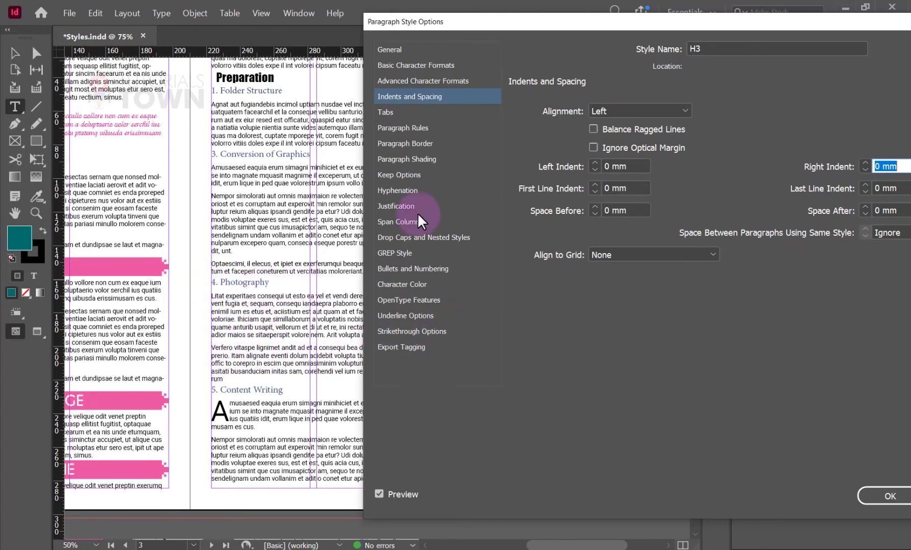
Enable a paragraph border for the H3 style, unlink its stroke weights and set the top, left and right strokes to 0 pt
left_click(409, 143)
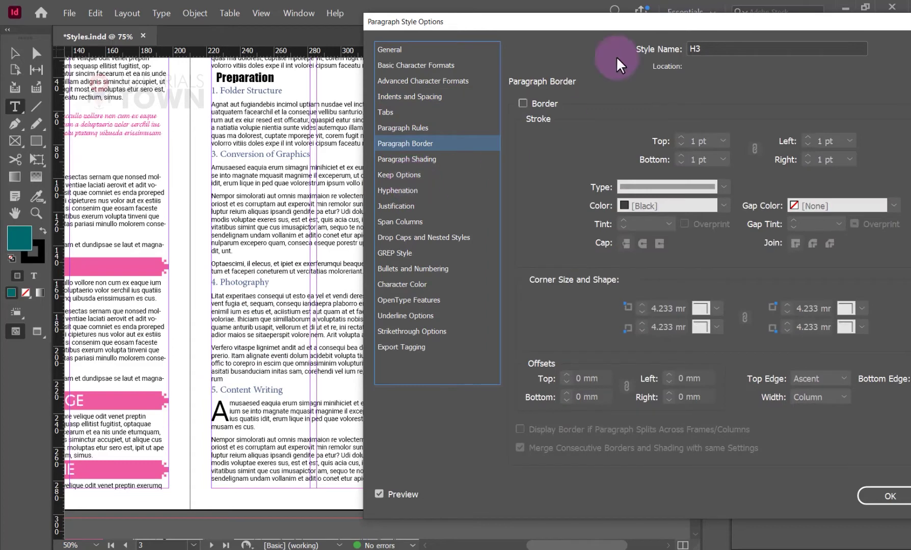
left_click_drag(618, 28, 597, 18)
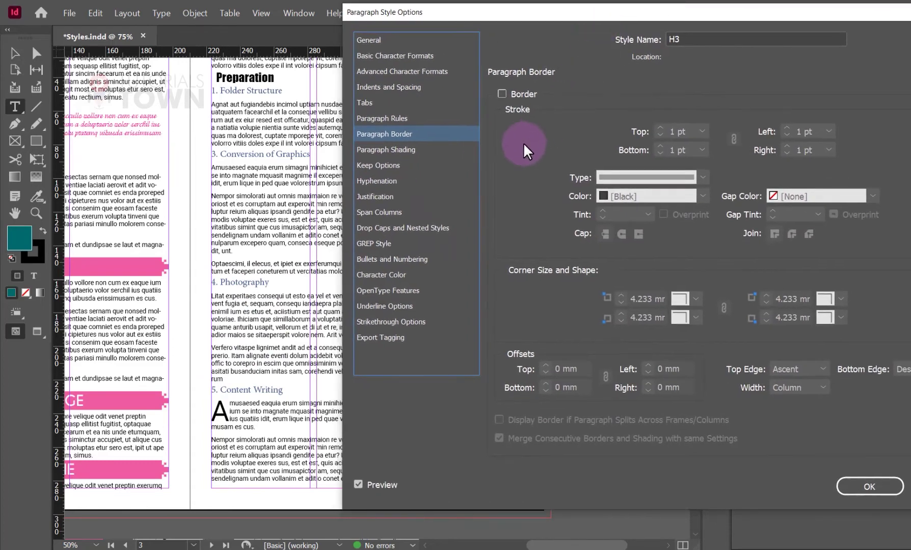
left_click(503, 93)
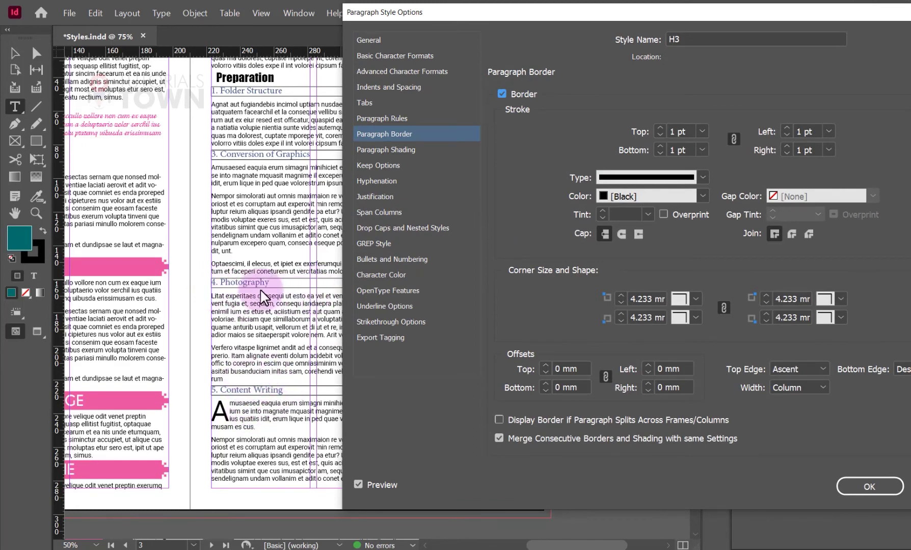
left_click(732, 137)
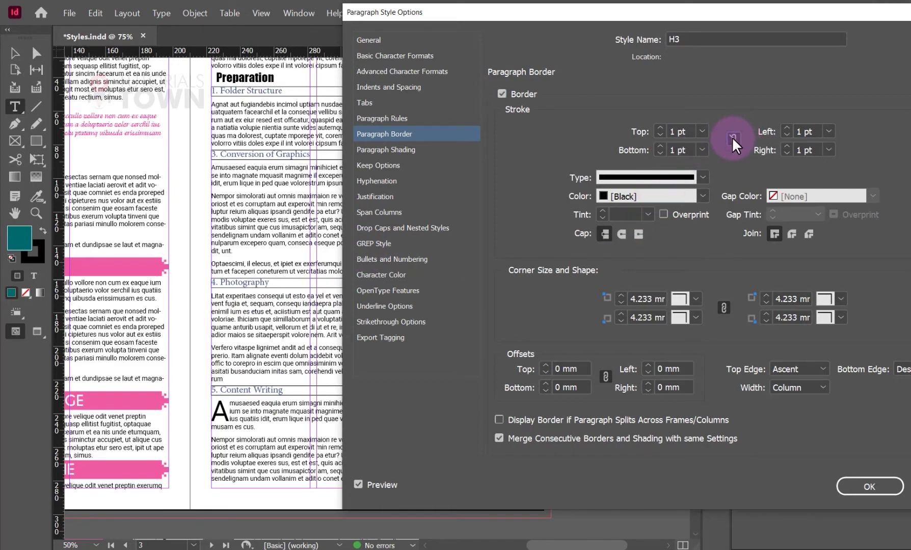
left_click(661, 134)
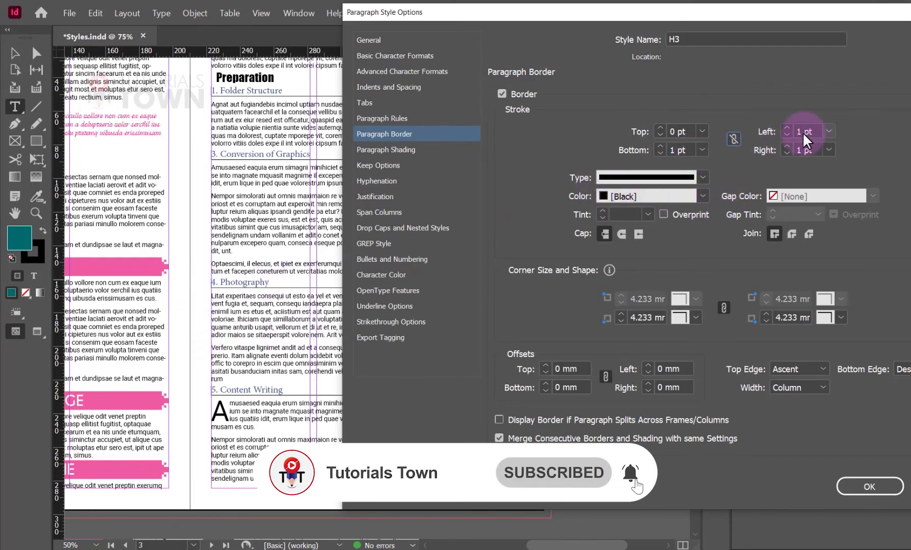
left_click(786, 135)
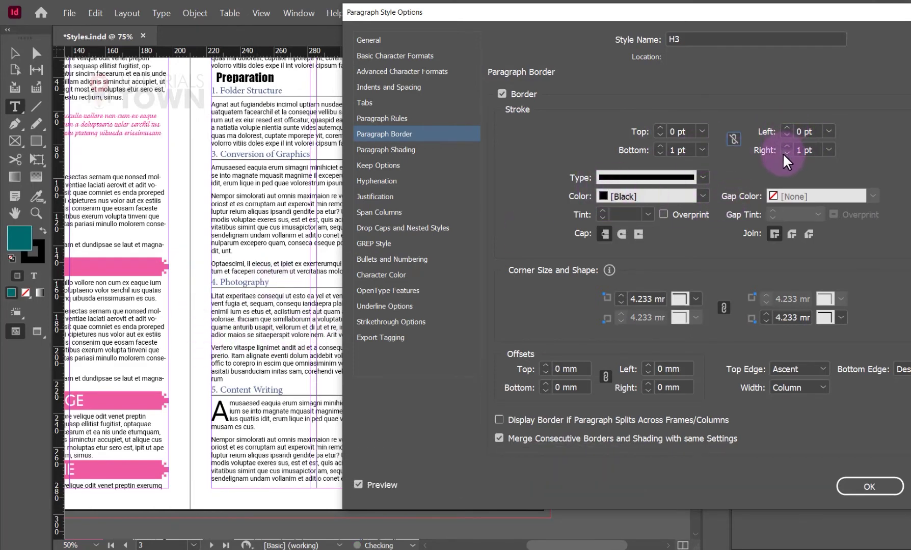
left_click(785, 153)
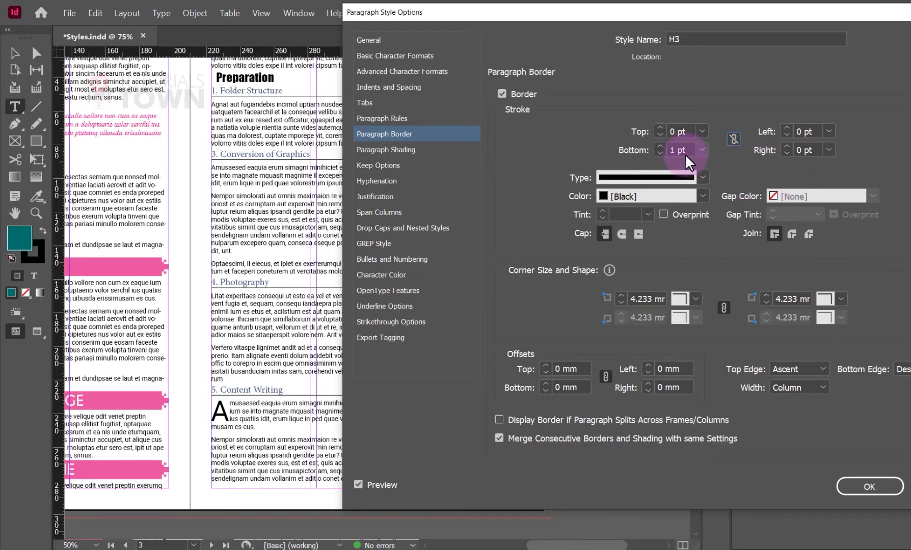
Unlink the H3 border offsets, set the bottom offset to 1 mm and the bottom stroke to 1 pt
left_click(659, 146)
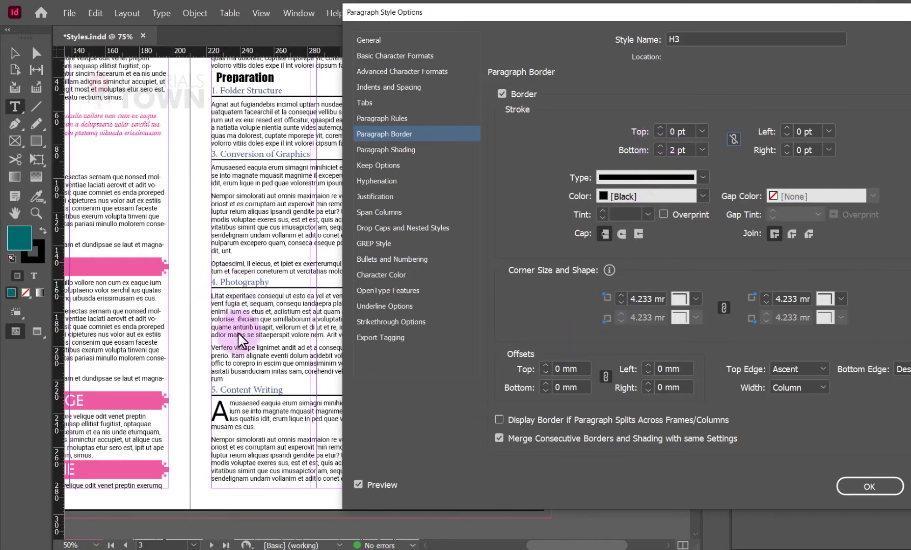
left_click(605, 376)
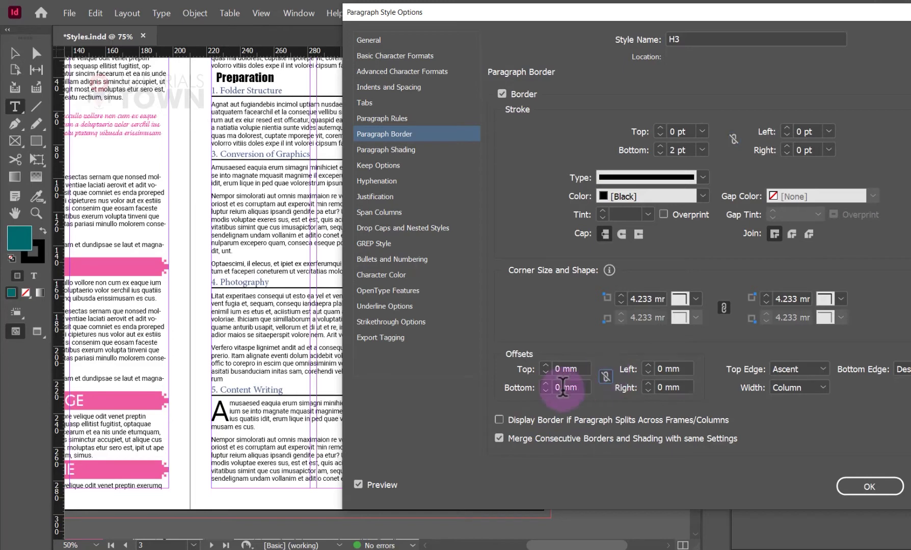
left_click(545, 383)
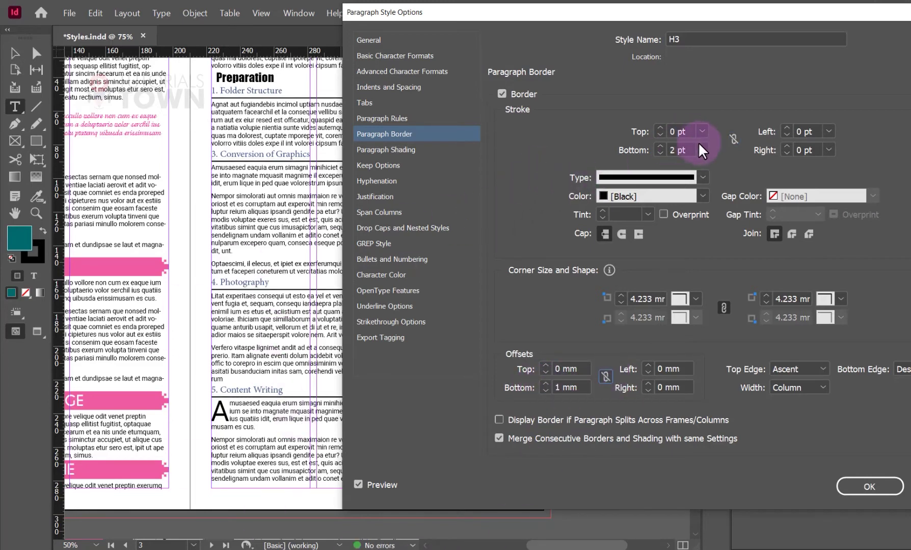
left_click(661, 153)
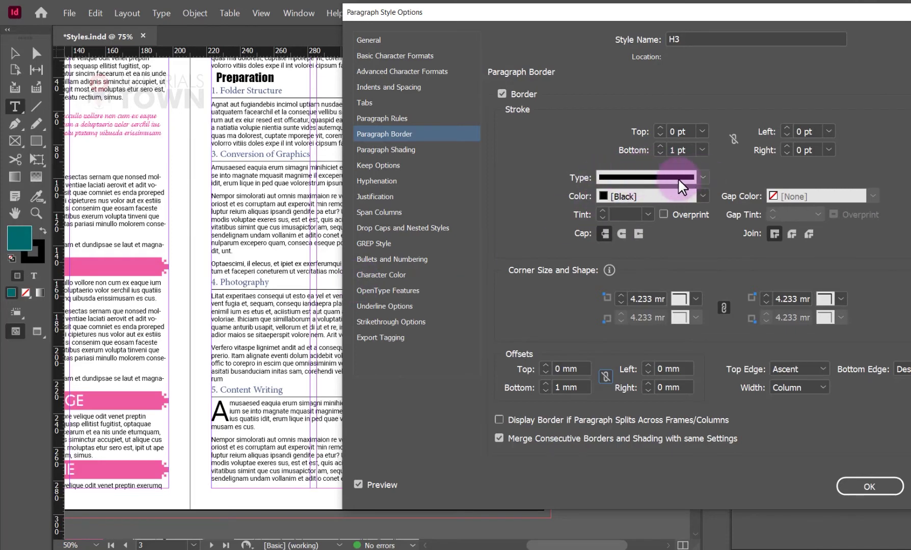
Try the Wavy and Dotted stroke types on the H3 border
left_click(703, 177)
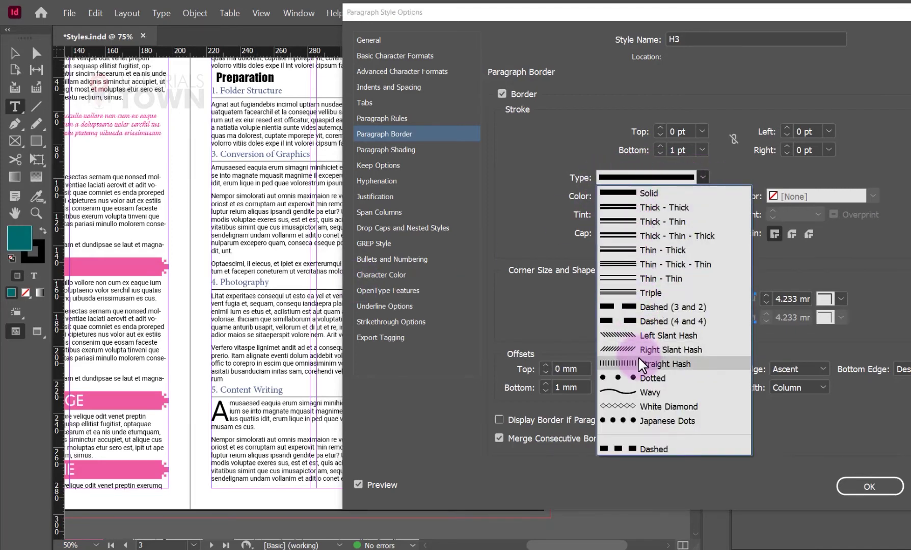
left_click(631, 392)
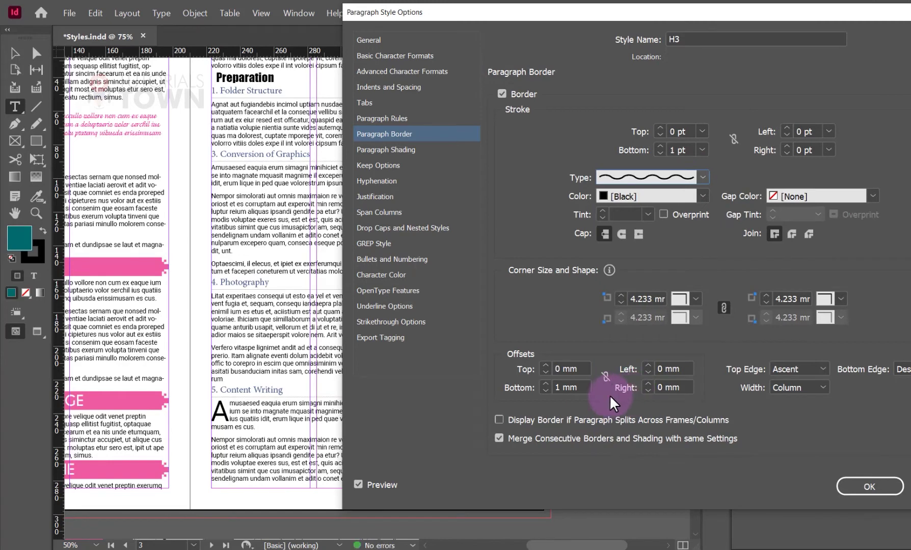
left_click(702, 177)
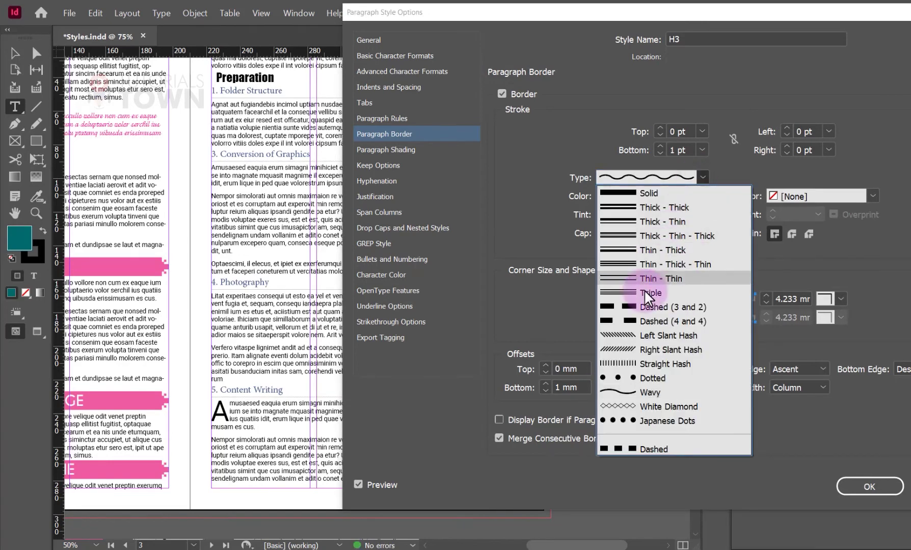
left_click(637, 376)
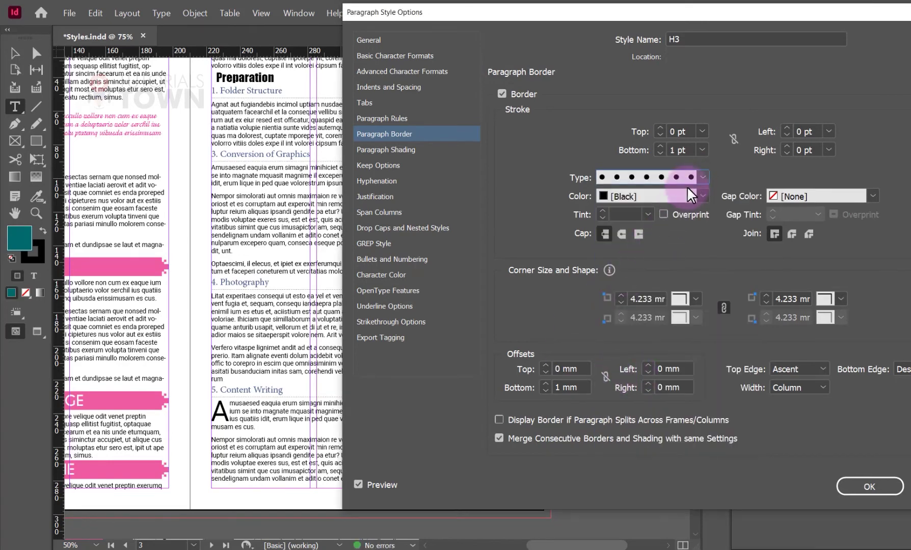
Set the H3 border's stroke type to Left Slant Hash and its bottom stroke to 5 pt
left_click(702, 176)
left_click(625, 333)
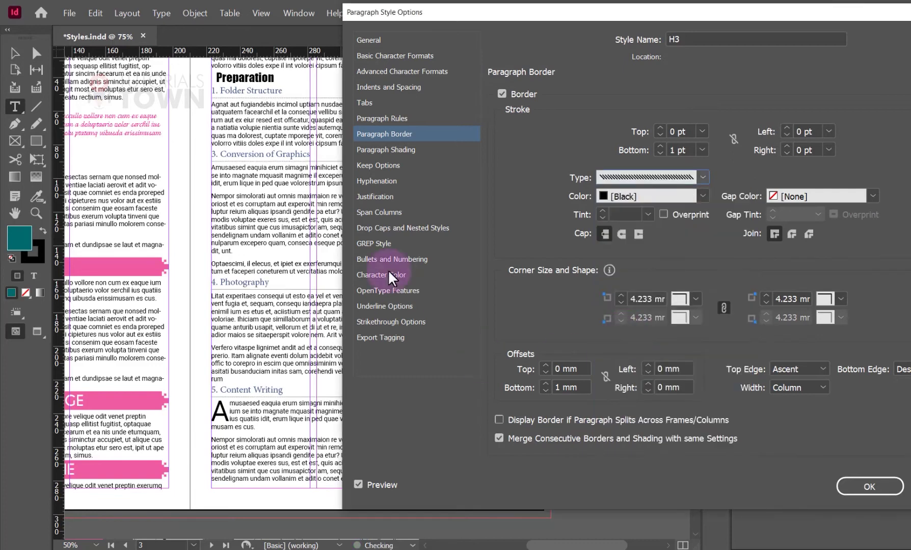
left_click(661, 145)
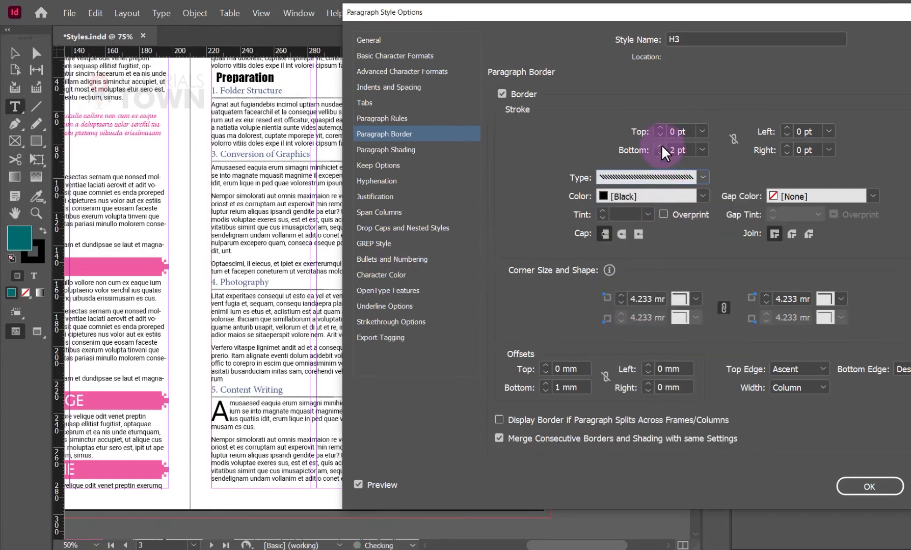
left_click(661, 145)
left_click(661, 145)
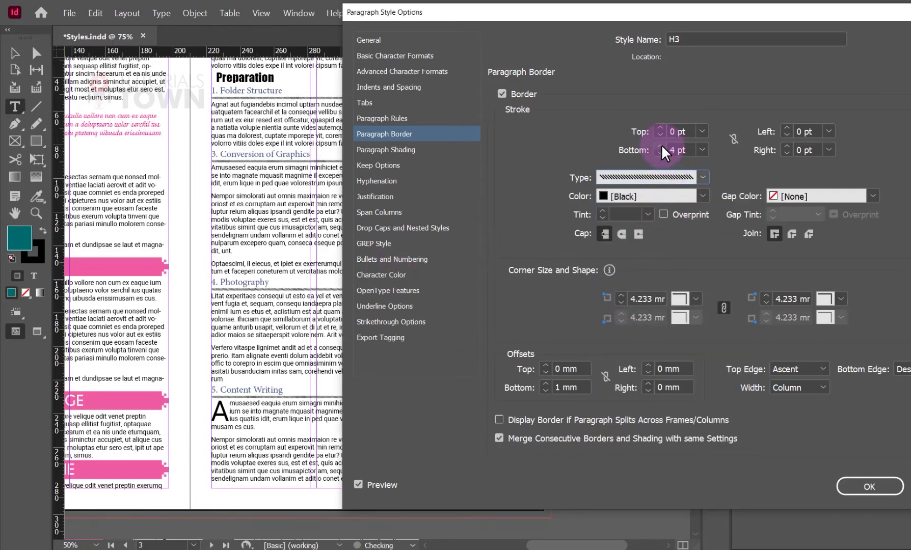
left_click(661, 144)
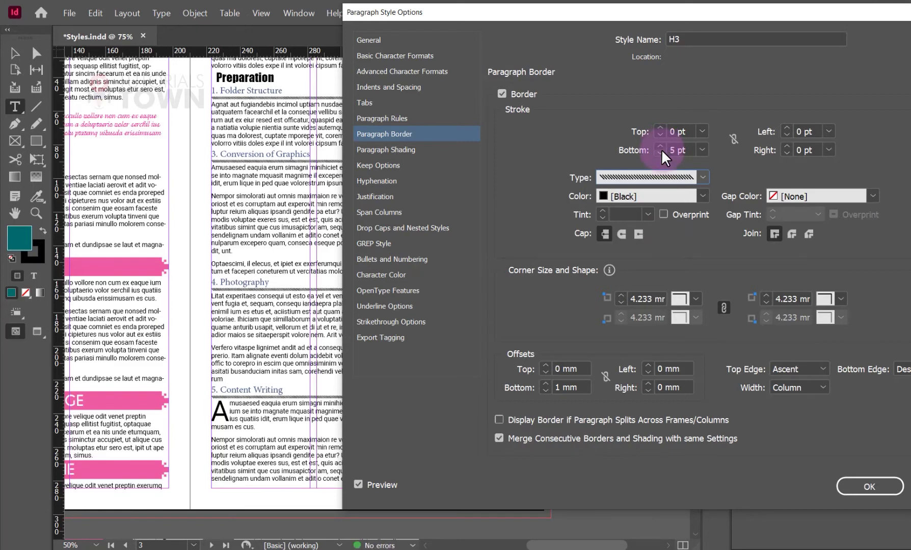
Color the H3 border with the swatch C=56 M=36 Y=0 K=36 and apply the style changes
left_click(702, 196)
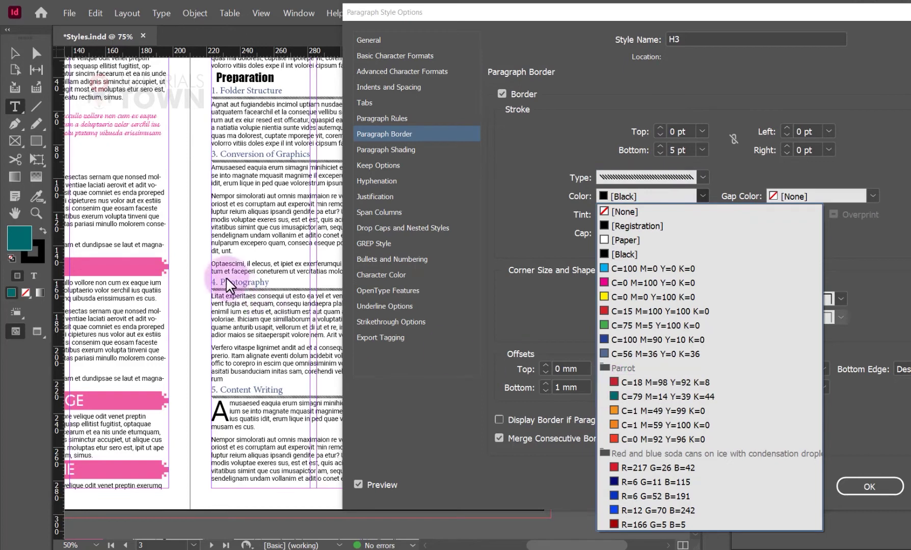
left_click(627, 354)
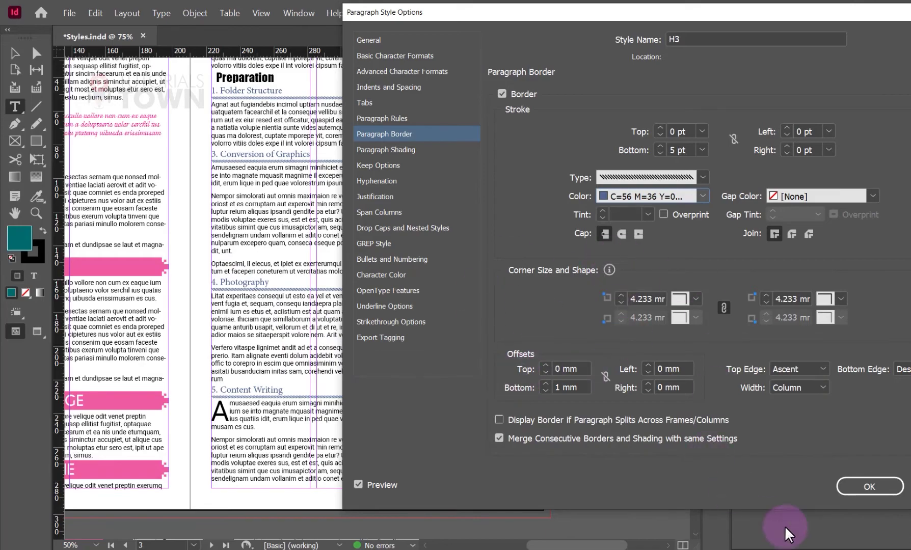
left_click(855, 487)
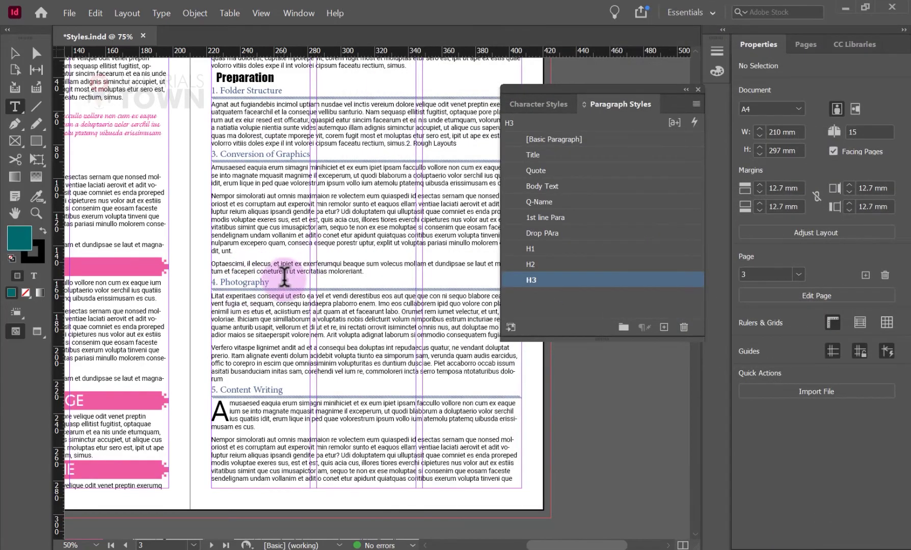
scroll(187, 335, "up", 5)
scroll(163, 332, "down", 4)
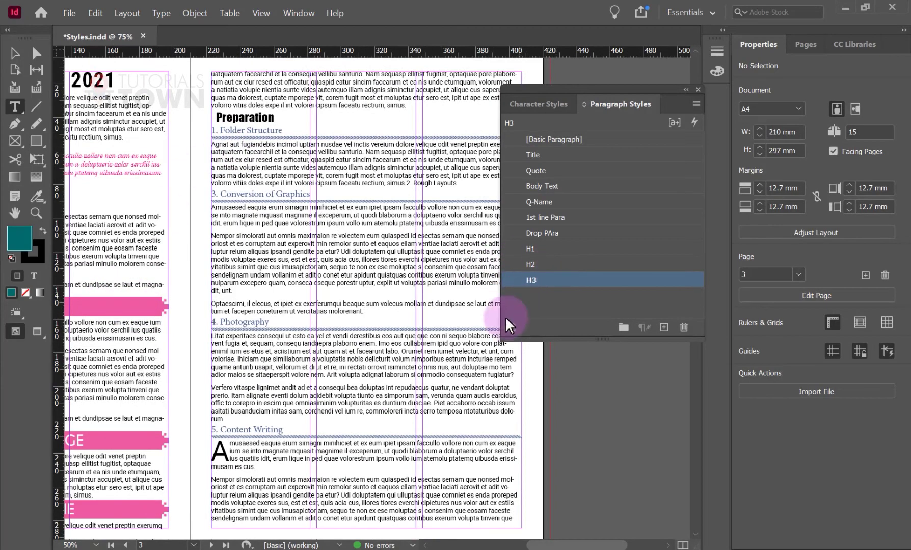
Set the H2 paragraph style's font family to Rockwell and its font style to Bold
double_click(587, 265)
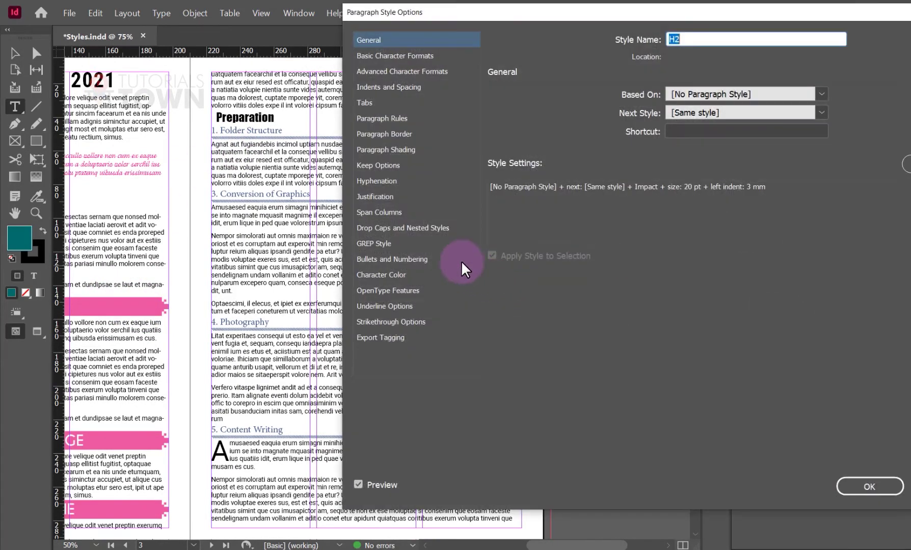
left_click(379, 54)
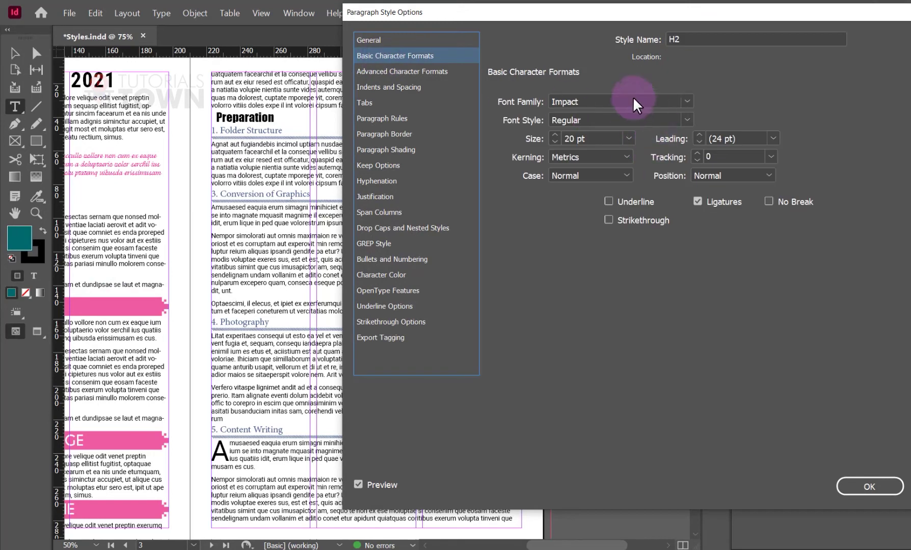
left_click(611, 100)
left_click_drag(592, 96, 497, 99)
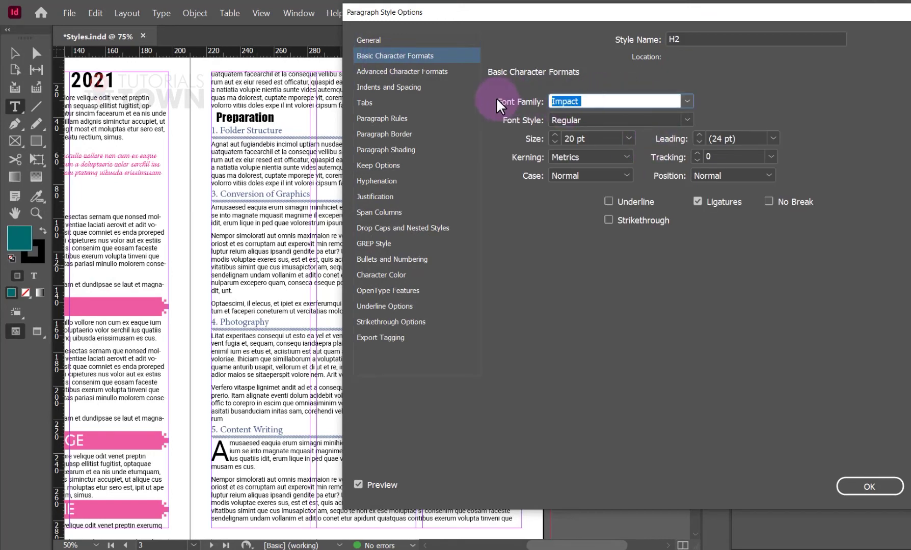
type("Rockwell")
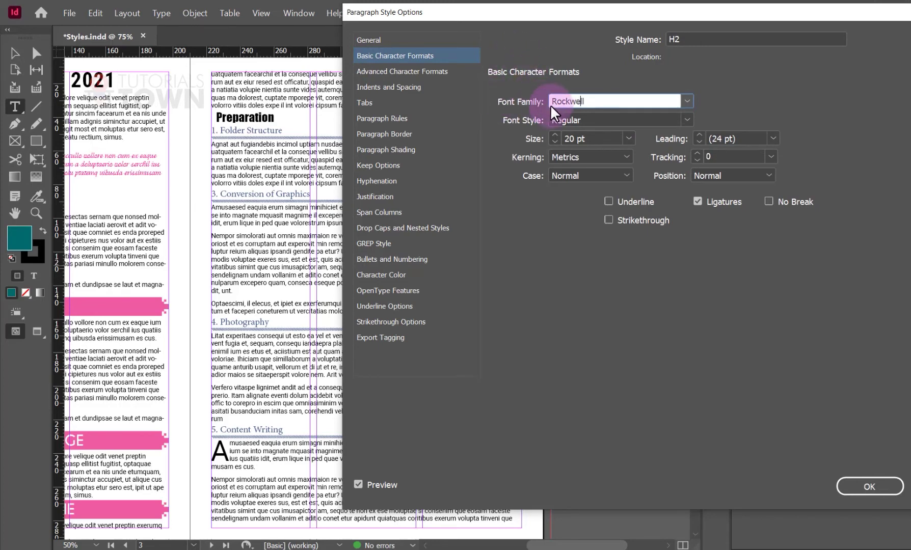
left_click(598, 118)
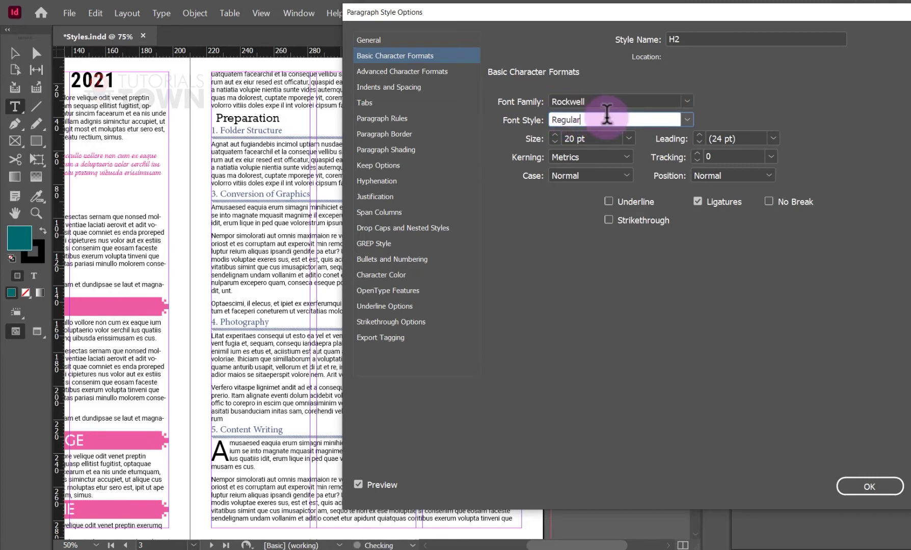
left_click(685, 121)
left_click(597, 164)
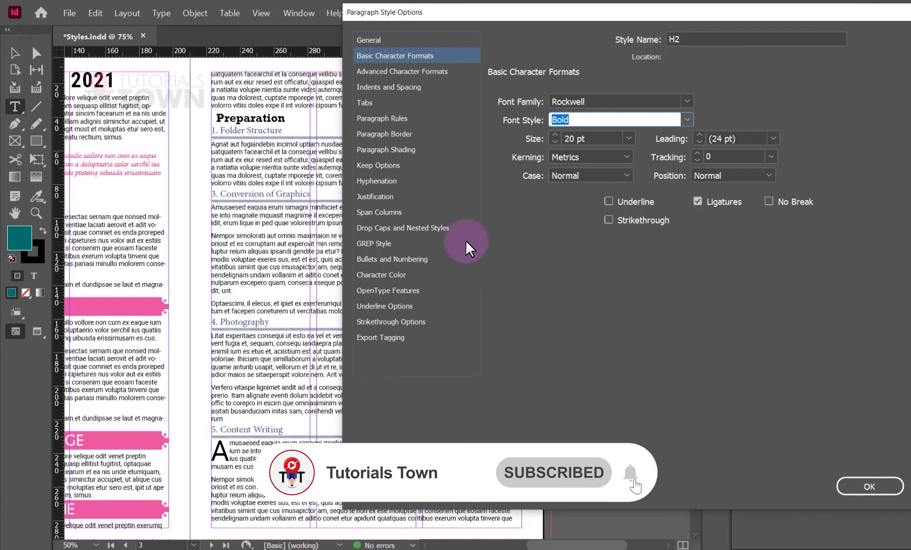
Set the H2 style's left indent to 0 mm and apply the style changes
left_click(385, 87)
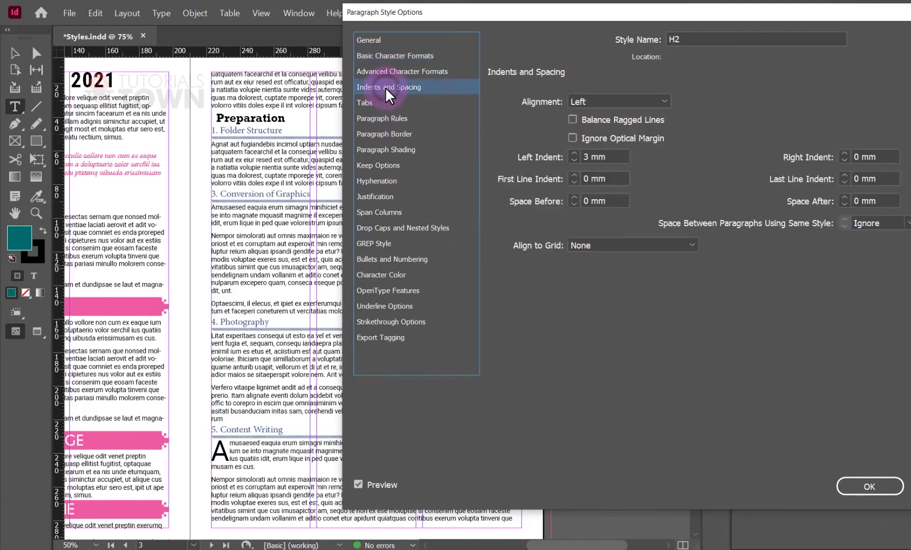
left_click(572, 161)
left_click(573, 161)
left_click(573, 162)
left_click(846, 482)
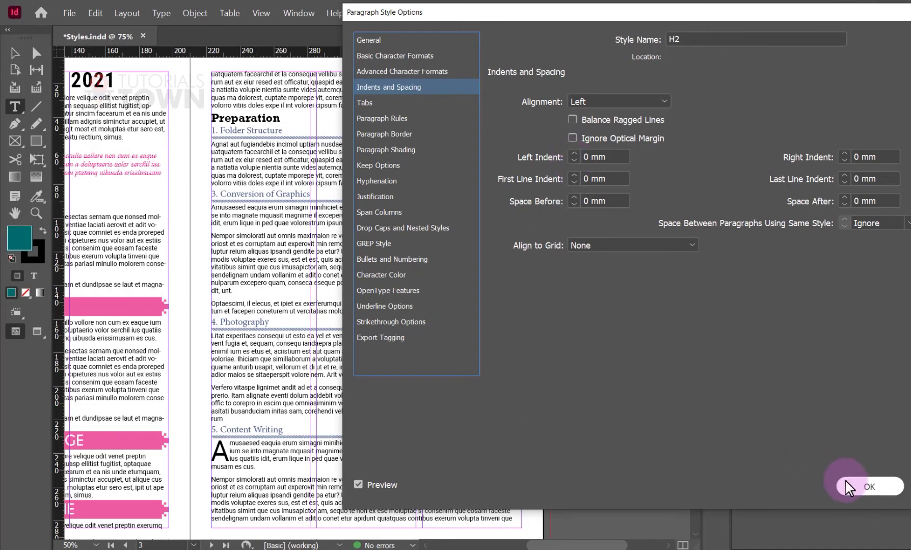
Review the restyled H1, H2 and H3 headings across the document's spreads in presentation mode and normal view
left_click(14, 52)
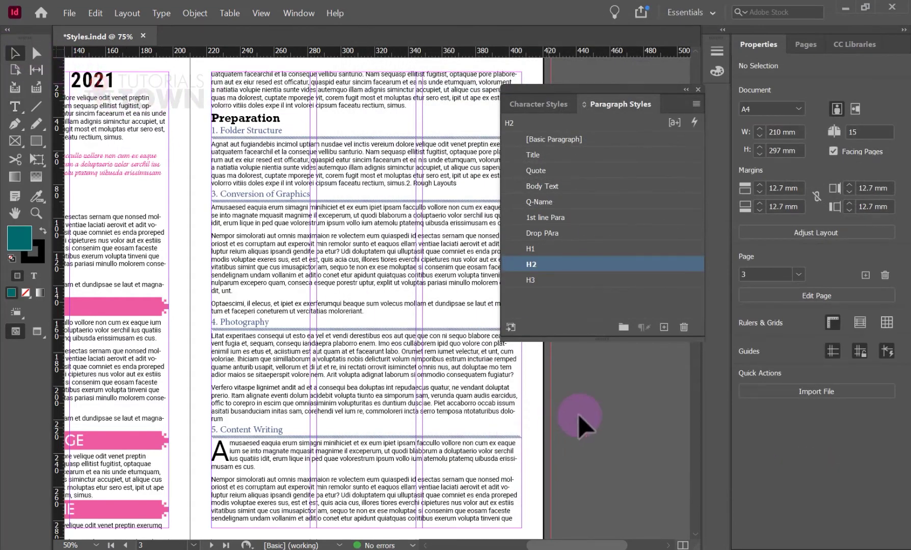
key("shift+w")
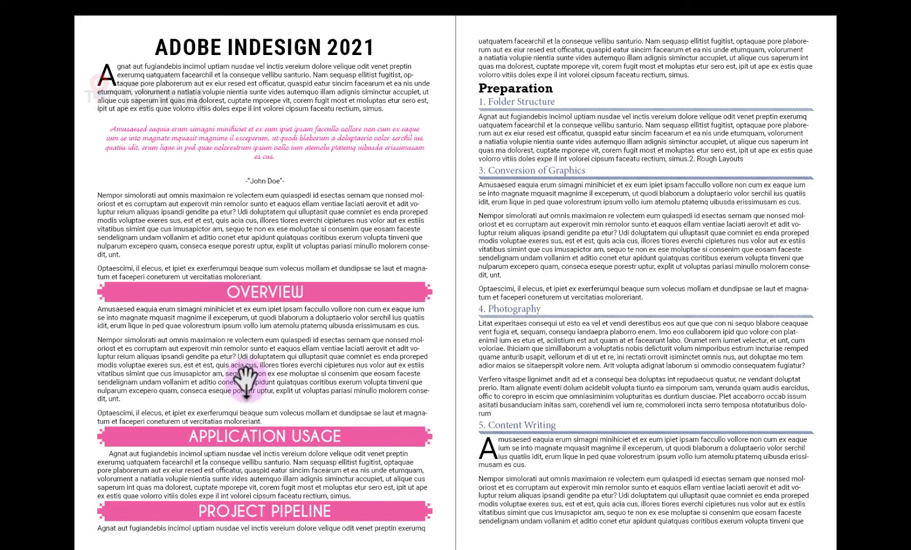
left_click(392, 382)
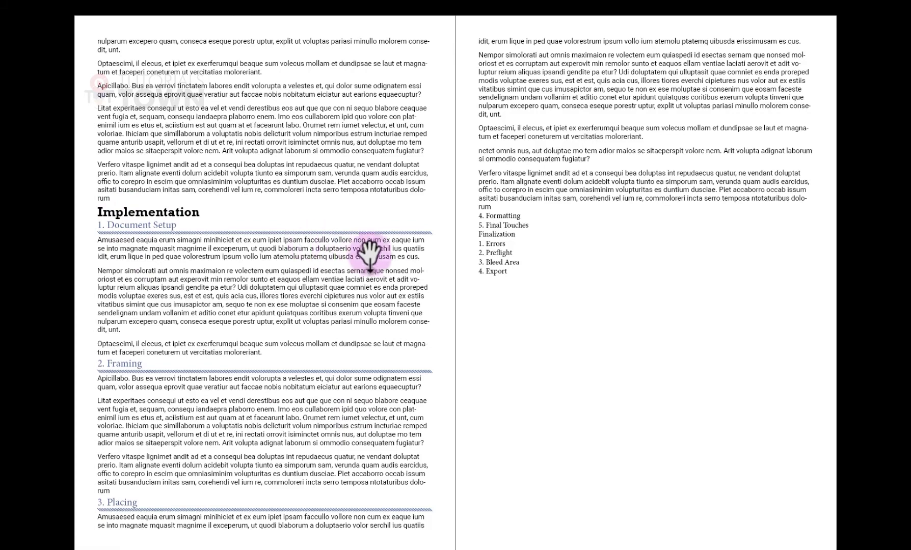
right_click(389, 260)
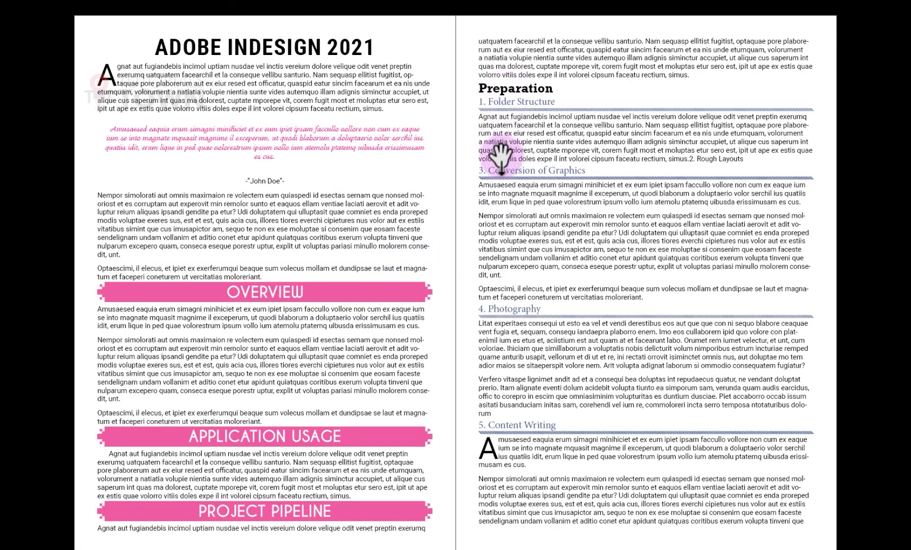
left_click(502, 153)
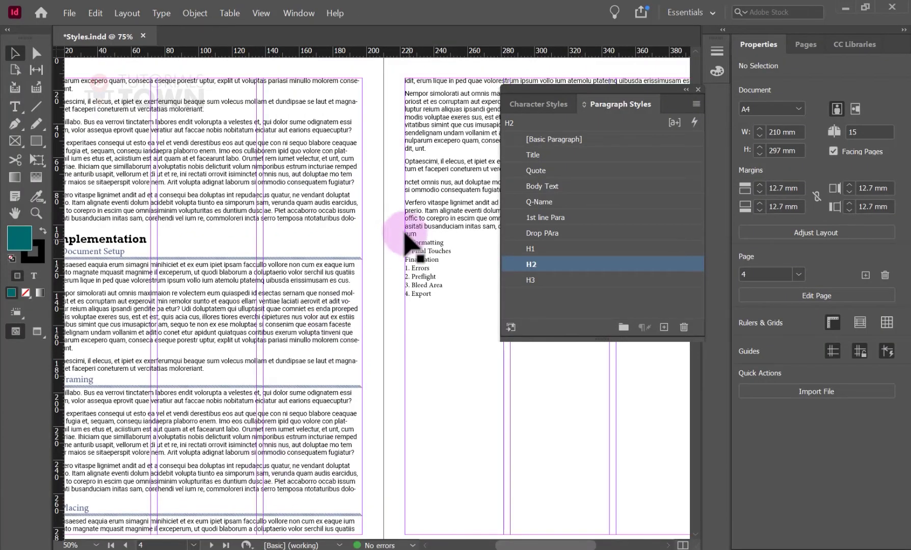
left_click_drag(386, 306, 502, 439)
left_click_drag(443, 261, 382, 499)
left_click_drag(356, 248, 317, 422)
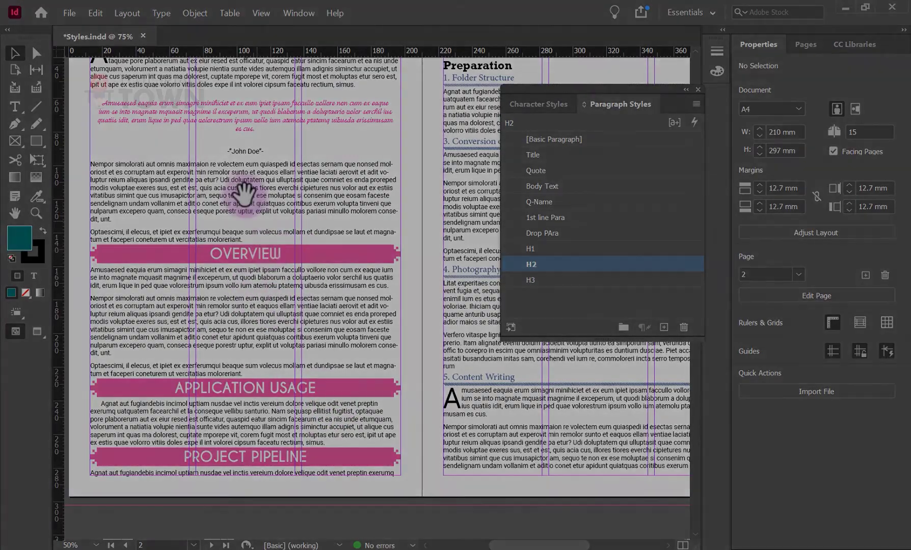
left_click_drag(240, 195, 231, 278)
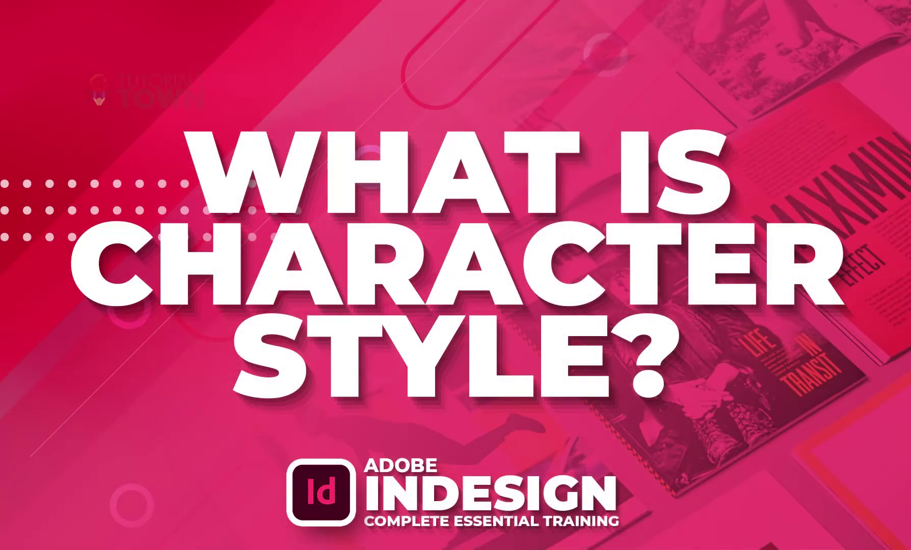
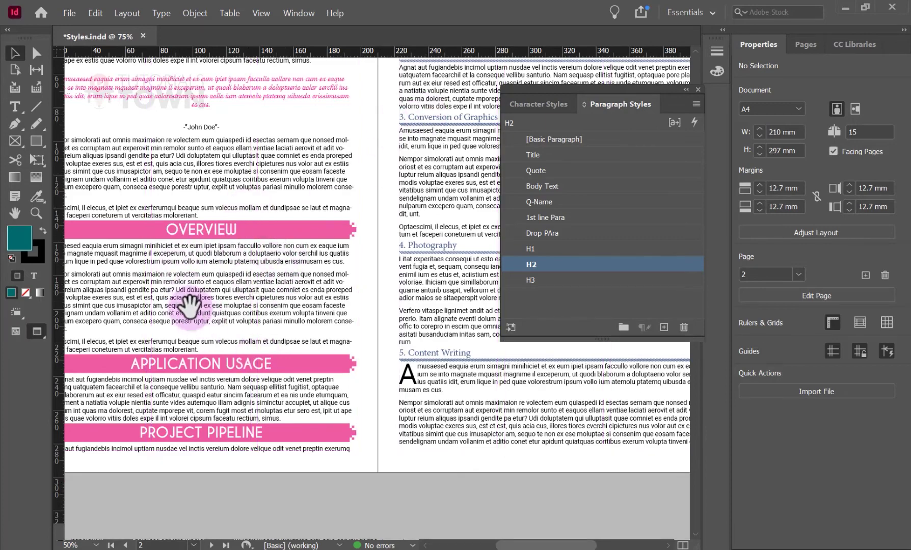
left_click_drag(189, 304, 278, 304)
left_click_drag(206, 272, 415, 342)
left_click_drag(248, 287, 253, 304)
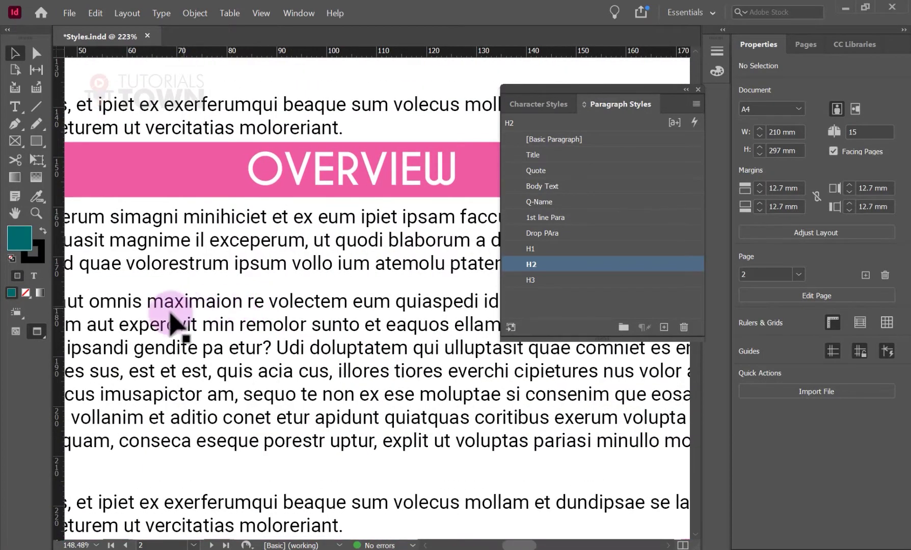
scroll(116, 334, "up", 1)
scroll(117, 334, "left", 1)
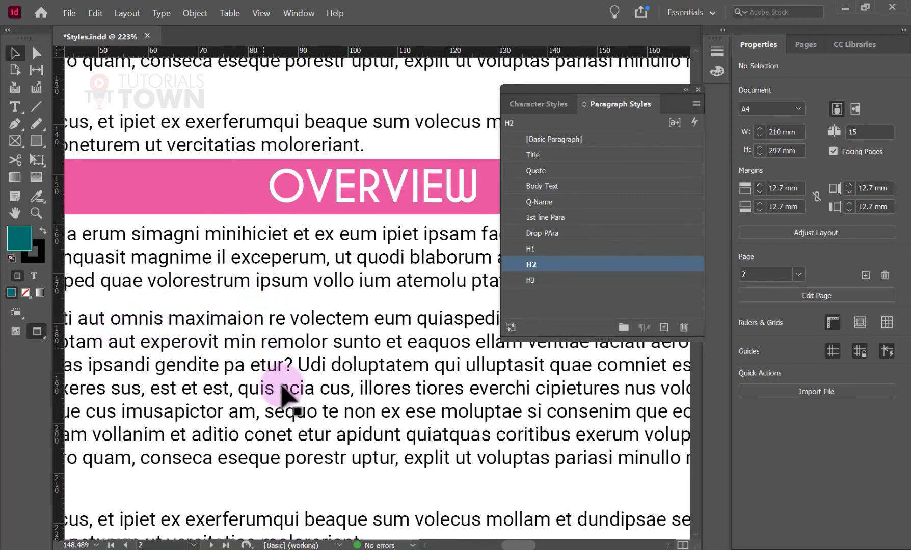
left_click_drag(263, 436, 289, 321)
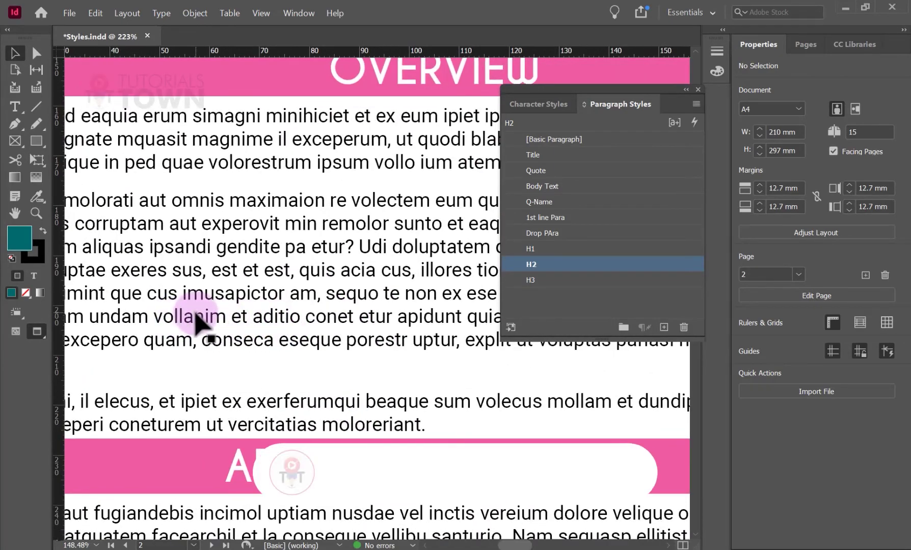
left_click_drag(182, 146, 153, 410)
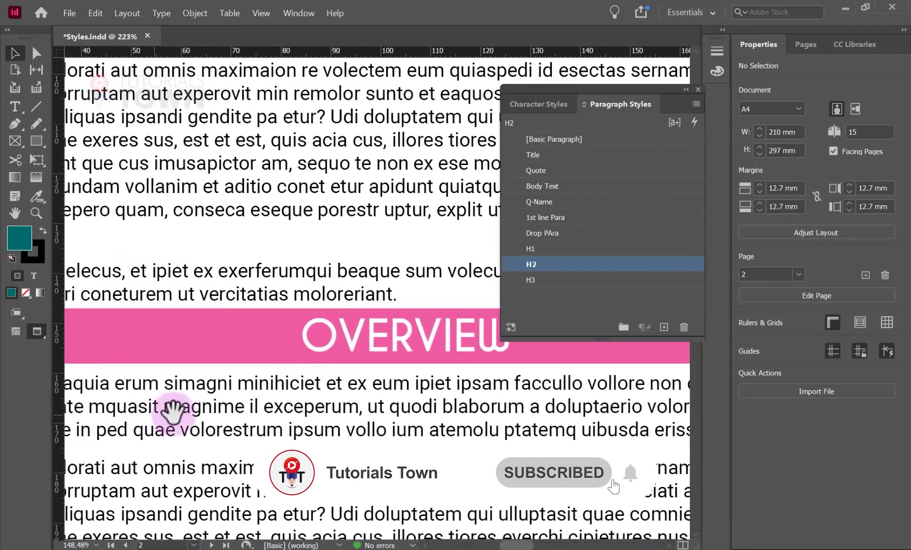
scroll(326, 426, "down", 4)
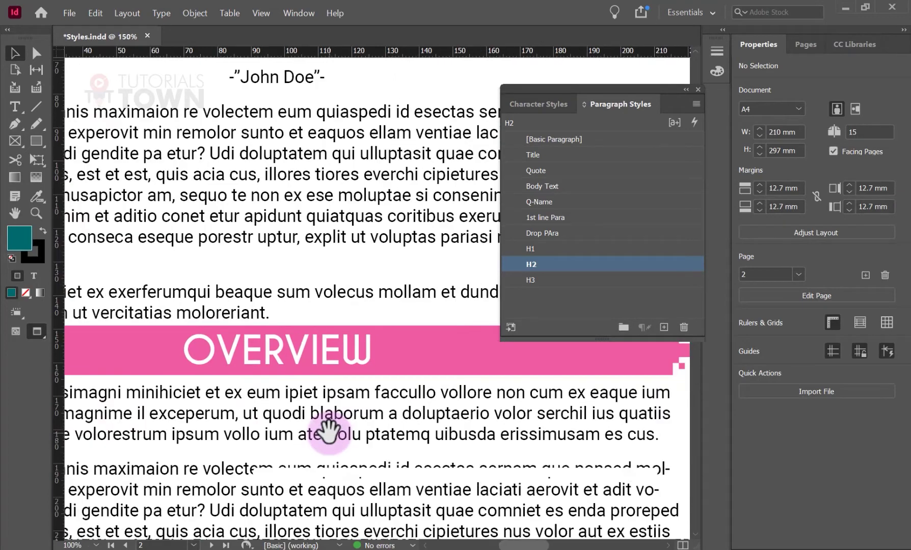
scroll(329, 430, "down", 1)
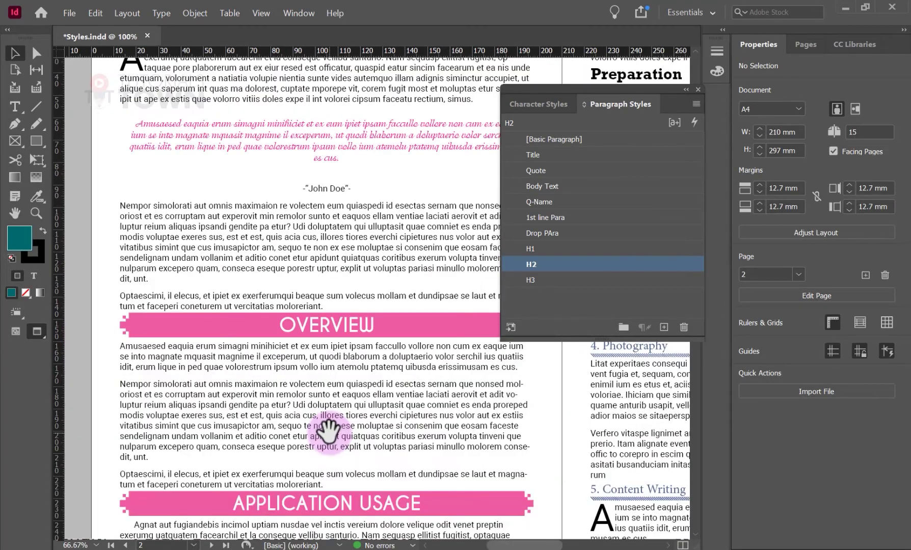
left_click_drag(315, 223, 260, 337)
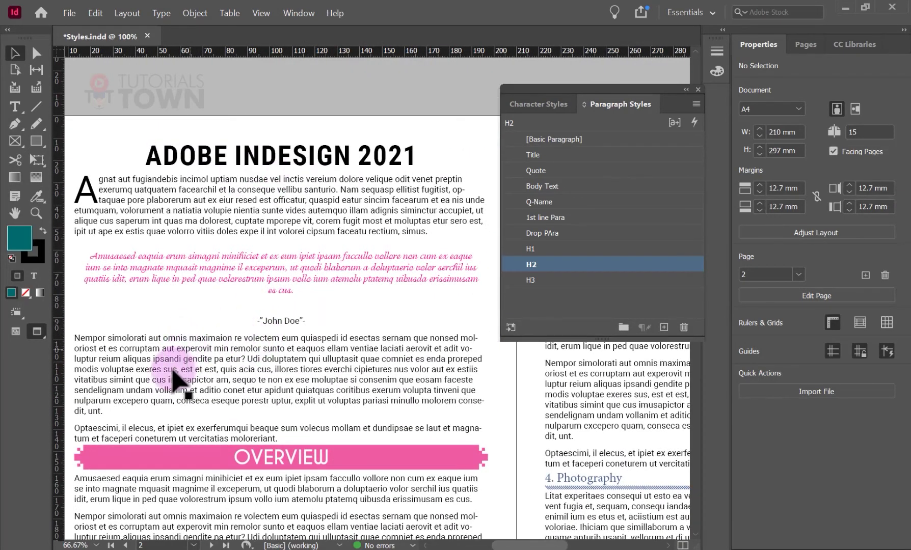
left_click_drag(216, 360, 251, 333)
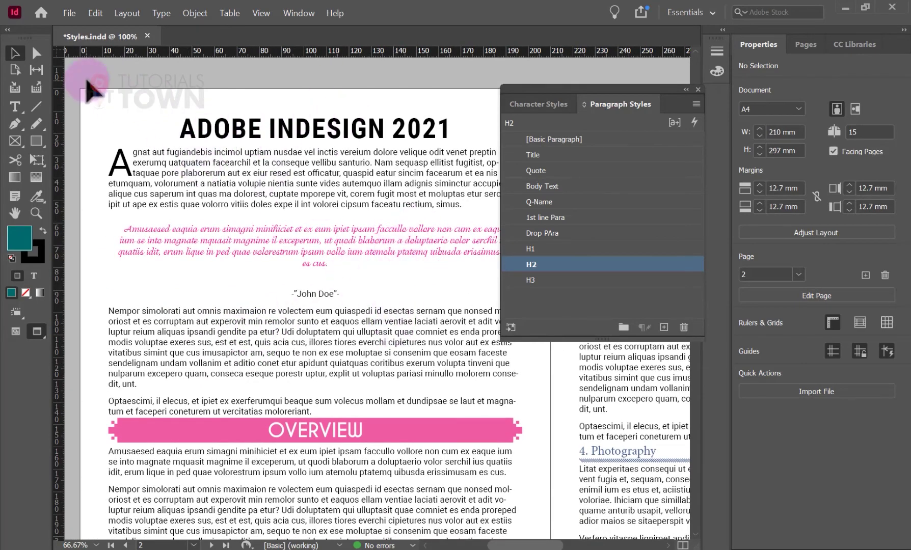
Select the word "maximaion" in the first body paragraph below the quote and start a new character style named Bold
left_click(15, 105)
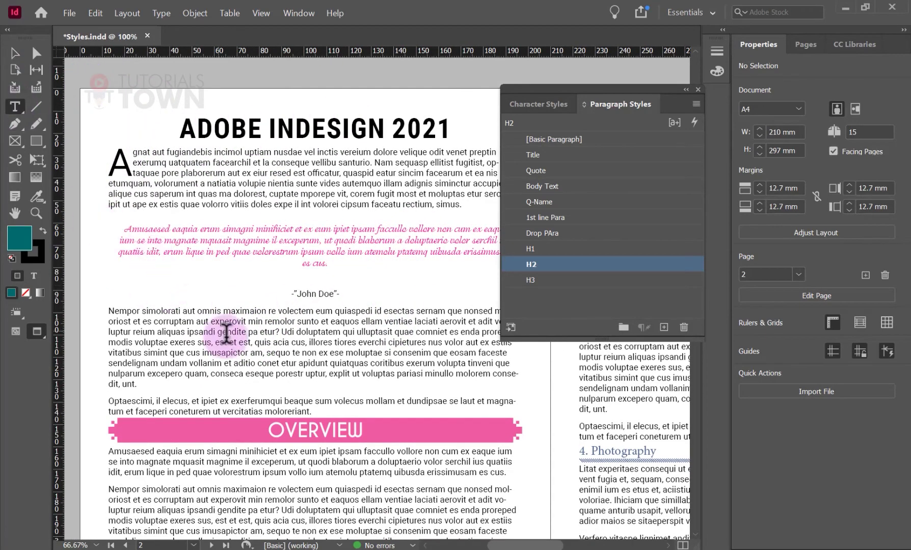
scroll(239, 316, "up", 1)
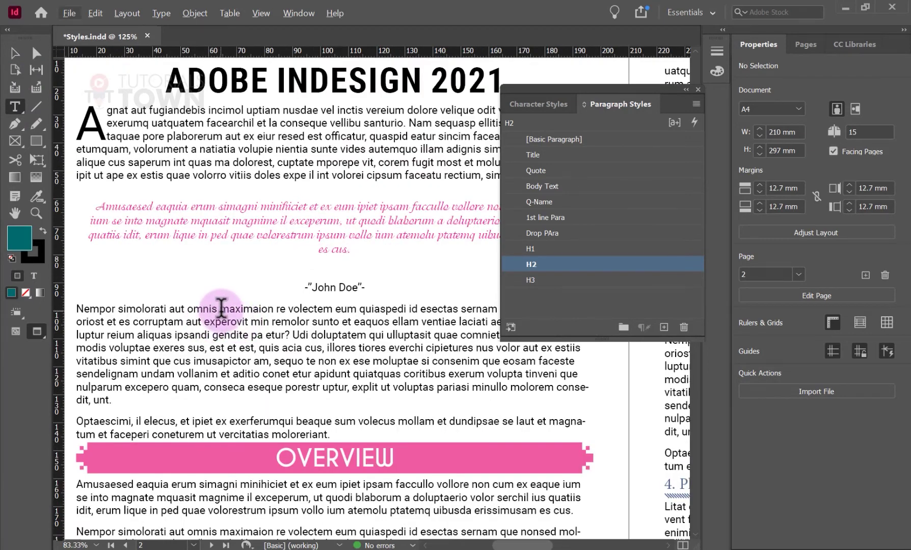
left_click_drag(220, 309, 273, 308)
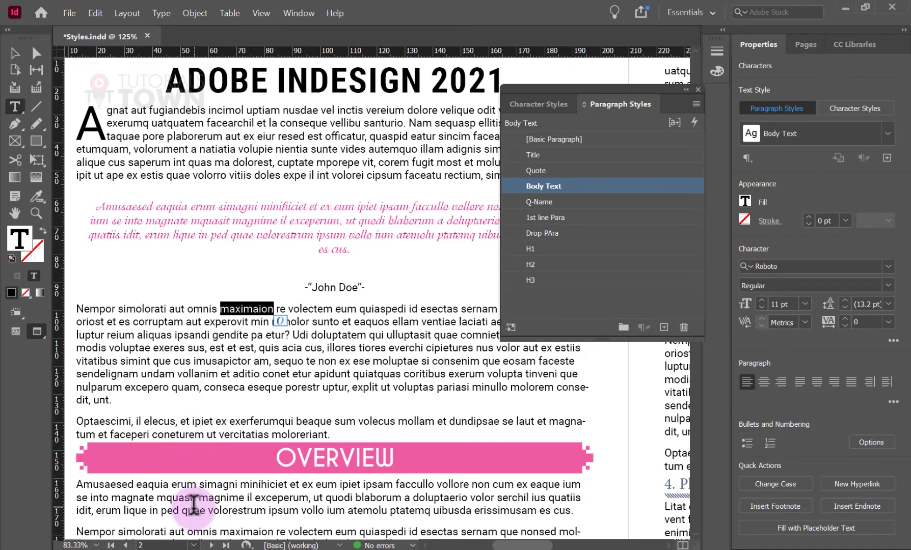
left_click(552, 103)
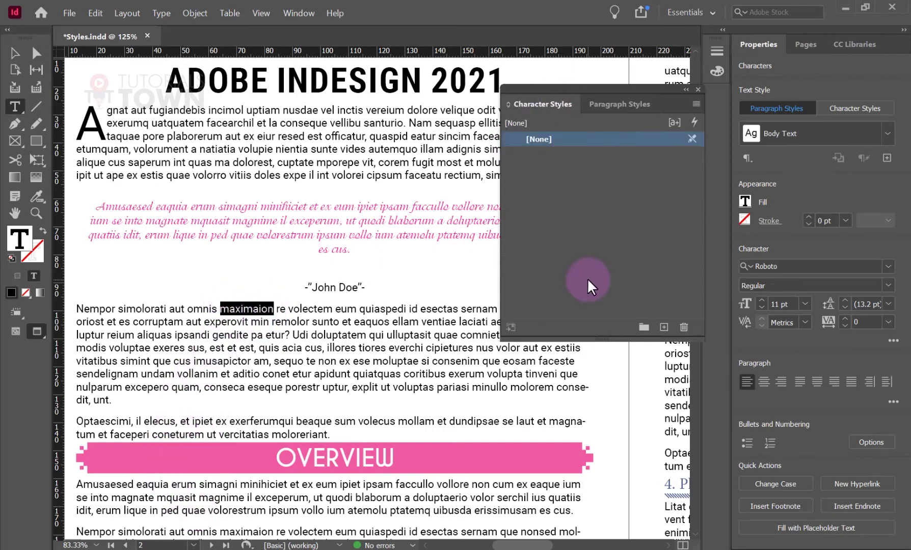
left_click(662, 324, "alt")
left_click_drag(469, 61, 619, 80)
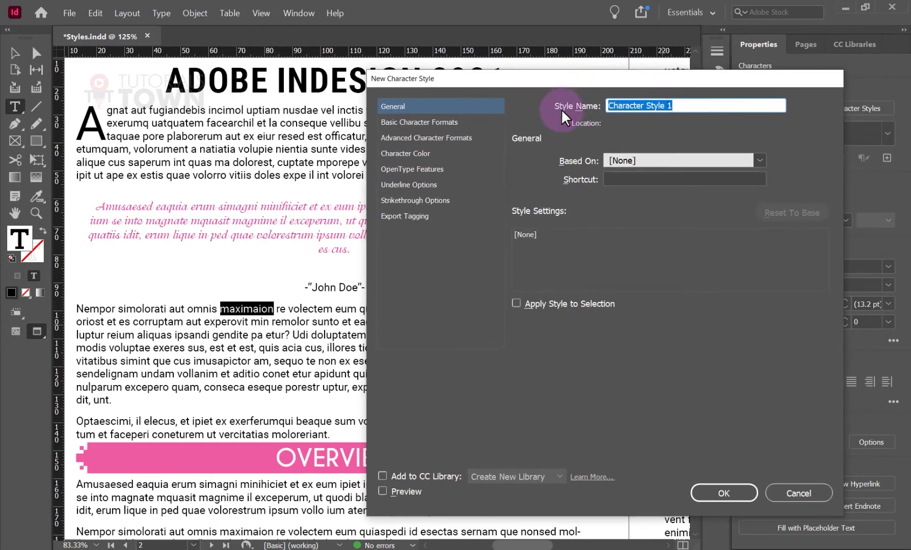
type("Bol")
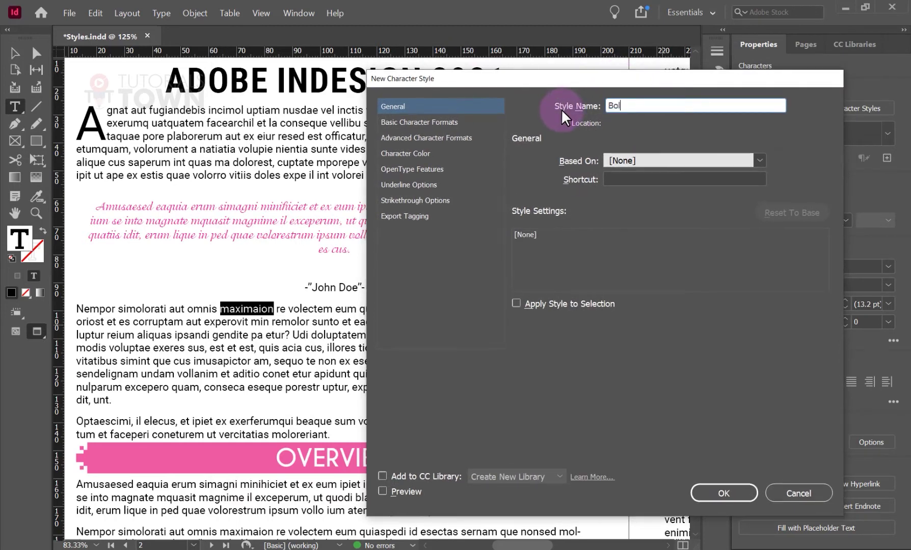
type("d")
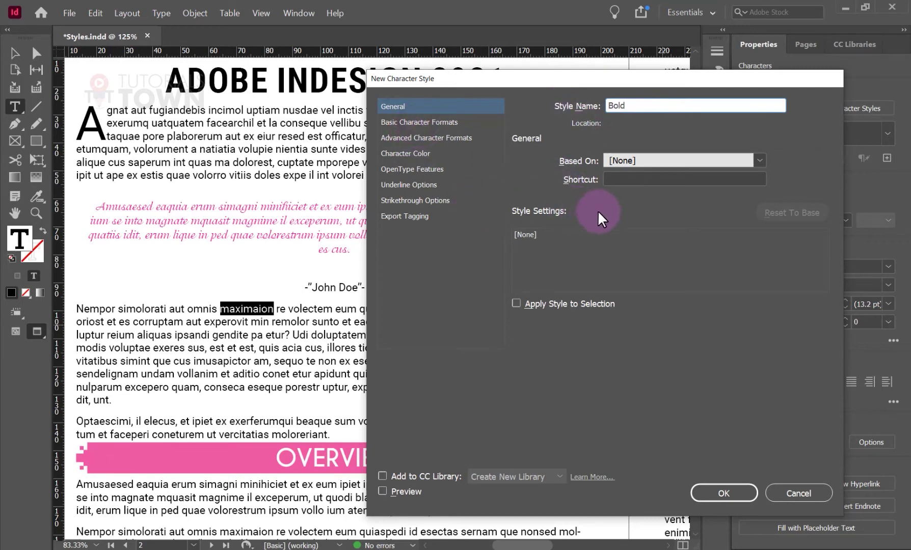
Set the new character style's font style to Bold with preview on, save it and apply it to the selected word "maximaion"
left_click(423, 122)
left_click(599, 187)
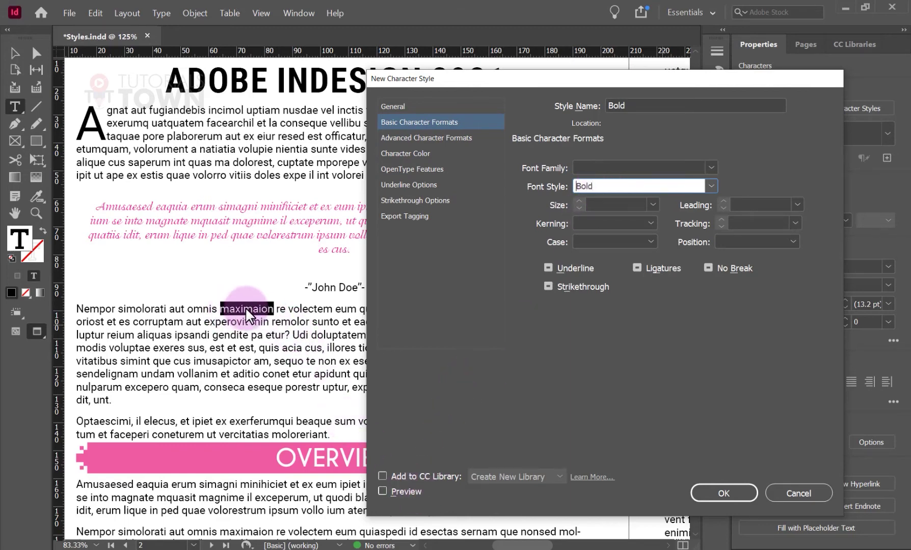
key("alt+p")
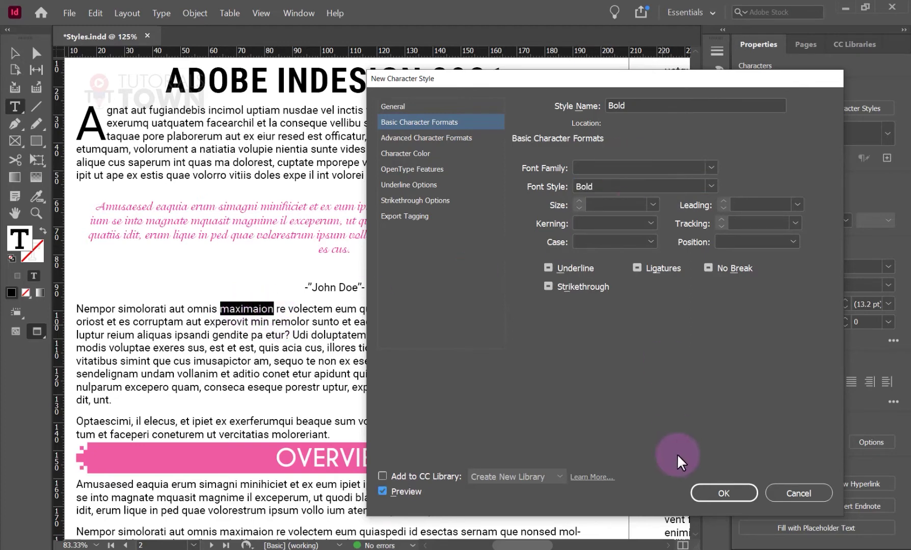
left_click(705, 492)
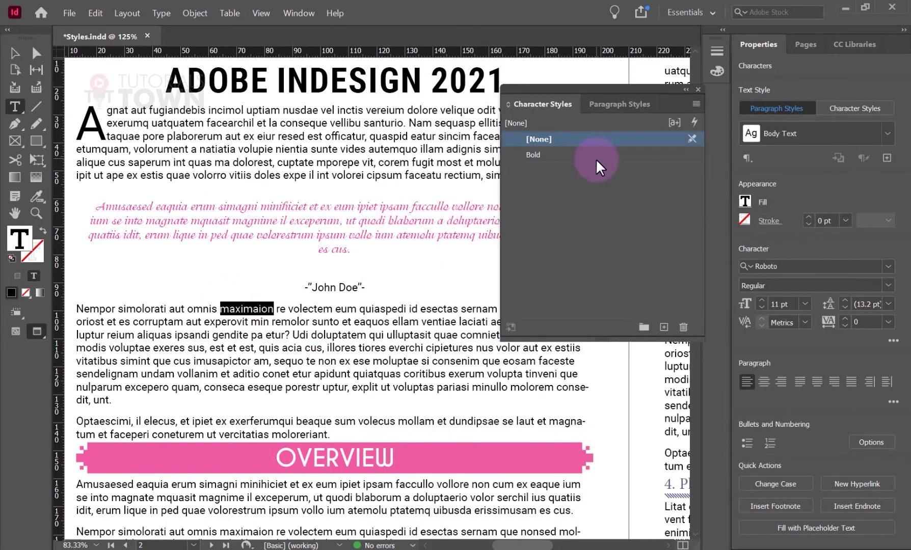
left_click(569, 153)
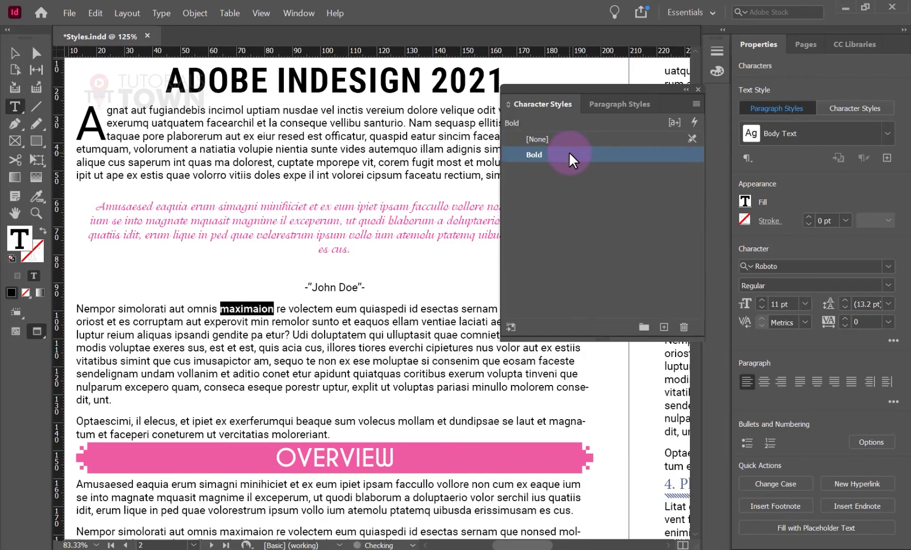
Select the word "volectem" in the first body paragraph below the quote and start a new character style at its basic character formats
left_click(235, 308)
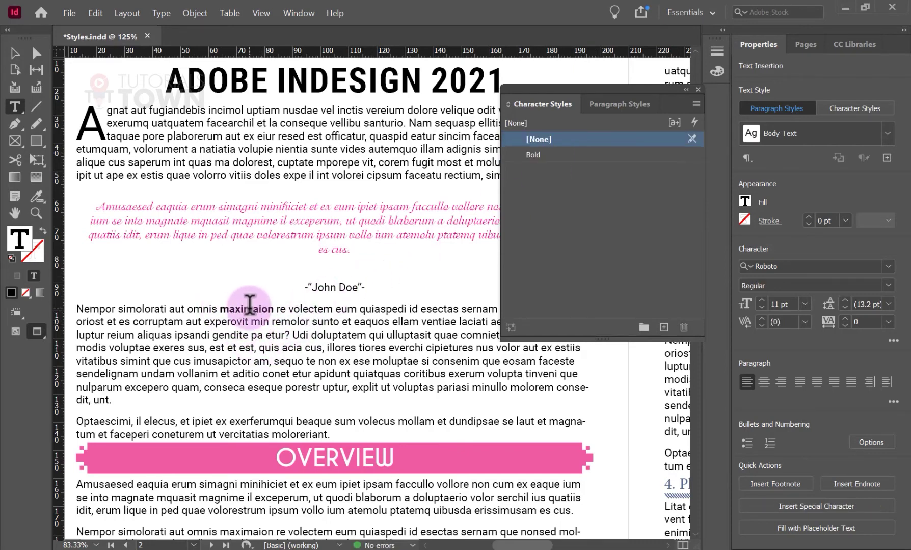
left_click(587, 230)
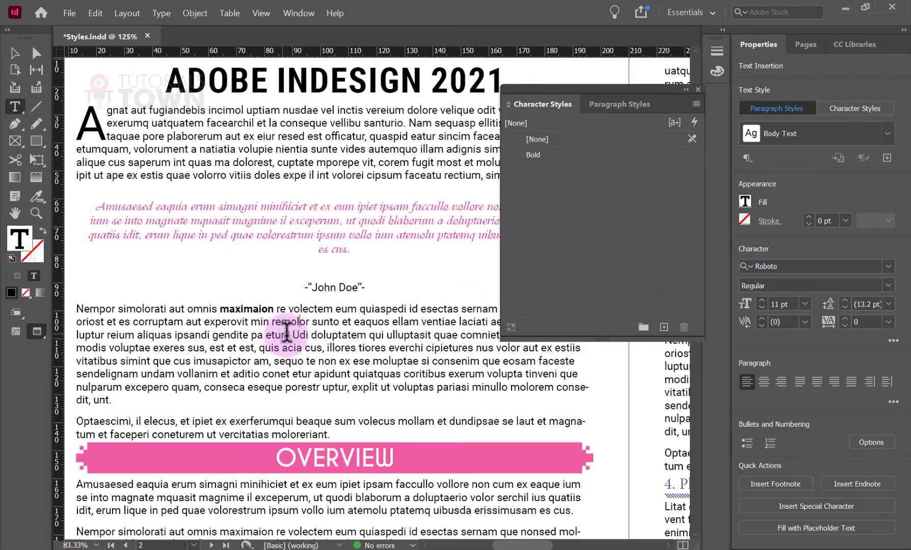
left_click_drag(289, 309, 332, 307)
left_click(664, 327, "alt")
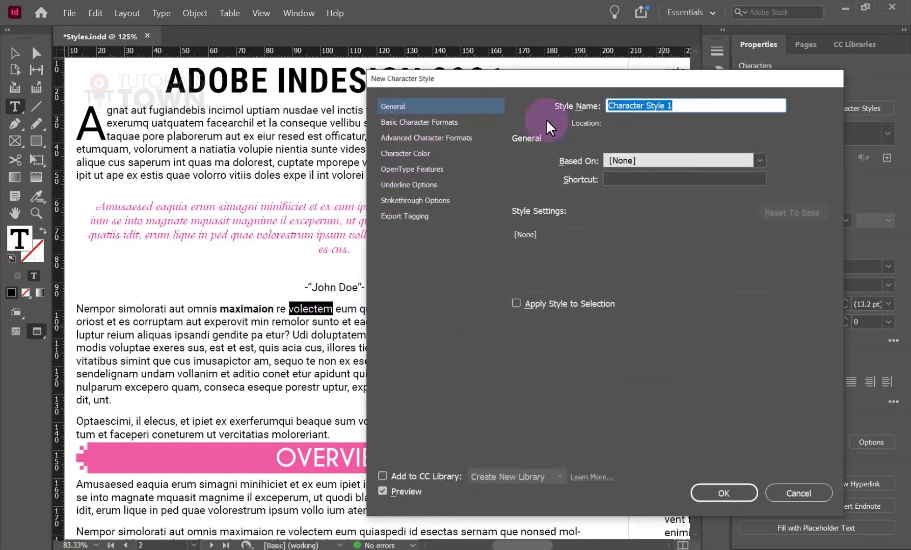
left_click(423, 121)
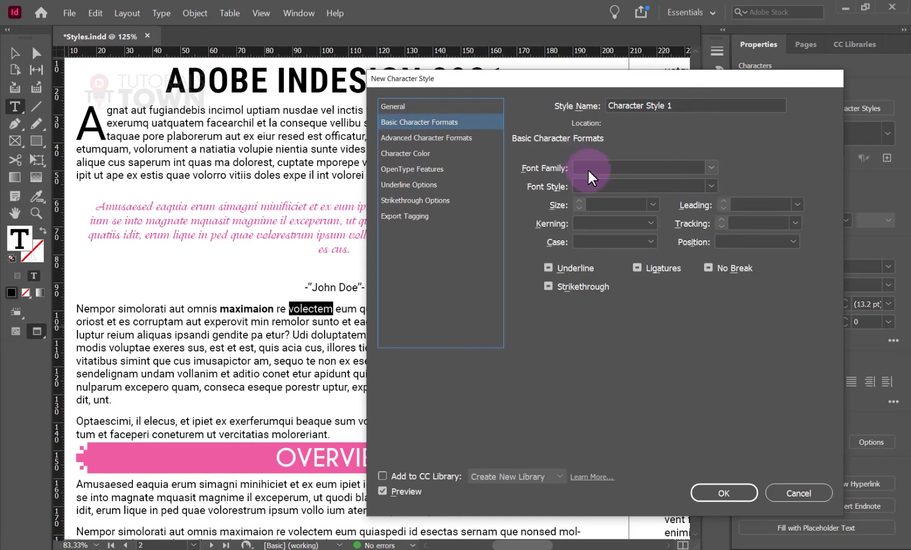
Set the new character style's font style to Italic, save it under the name Italic and apply it to the word "volectem"
left_click(591, 186)
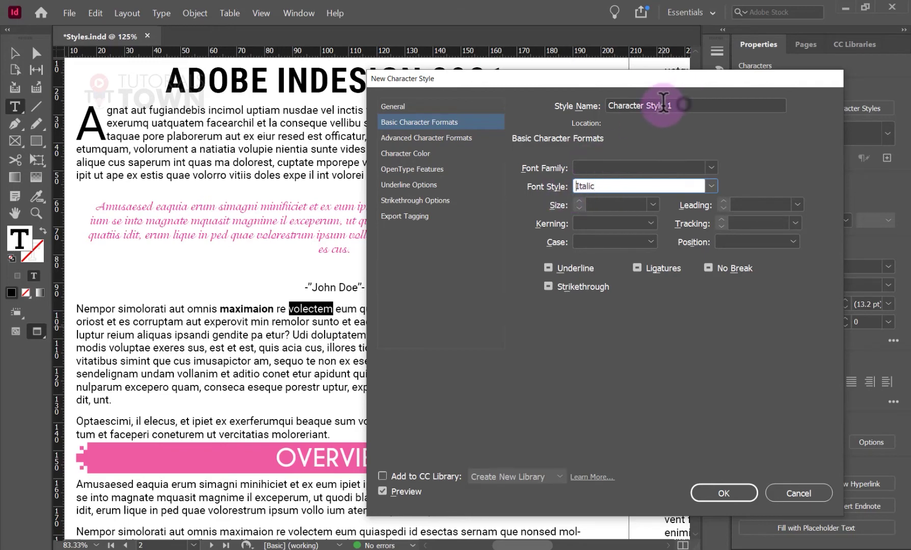
left_click(637, 105)
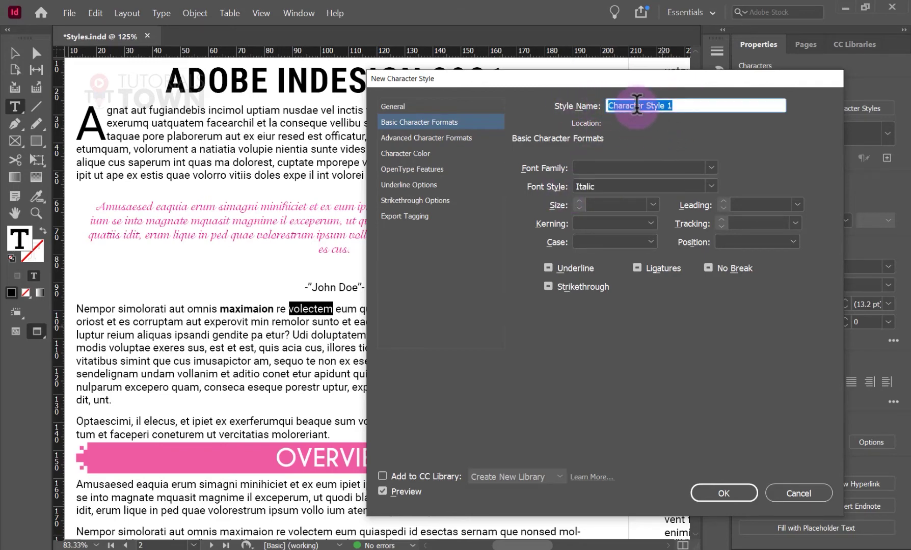
type("Italic")
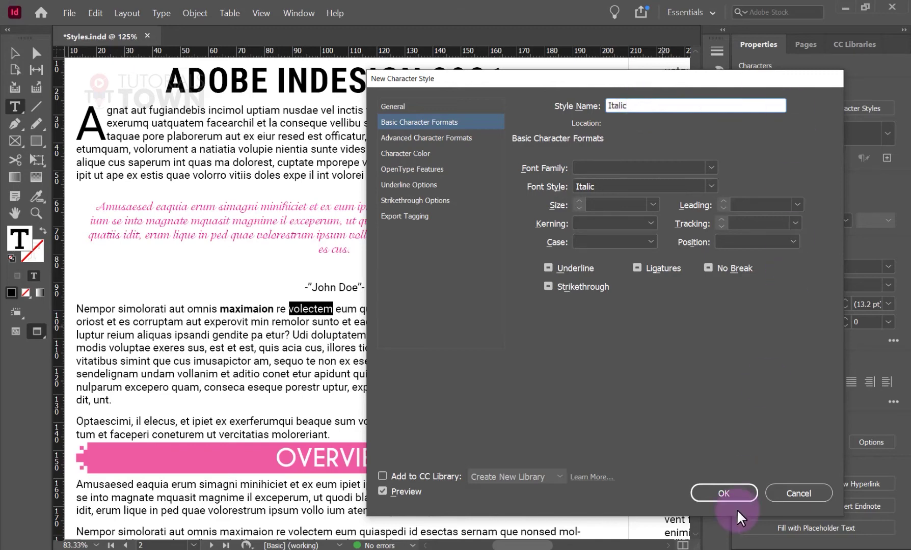
left_click(736, 496)
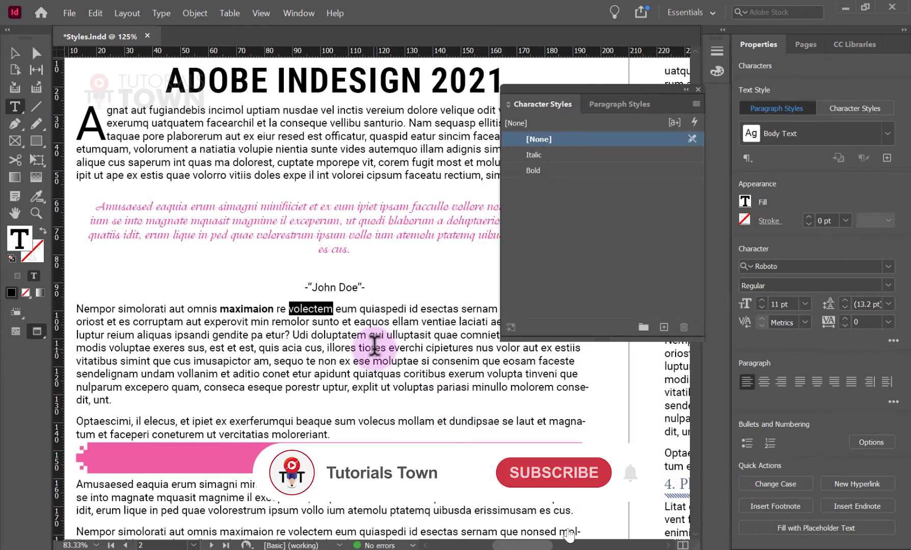
left_click(543, 155)
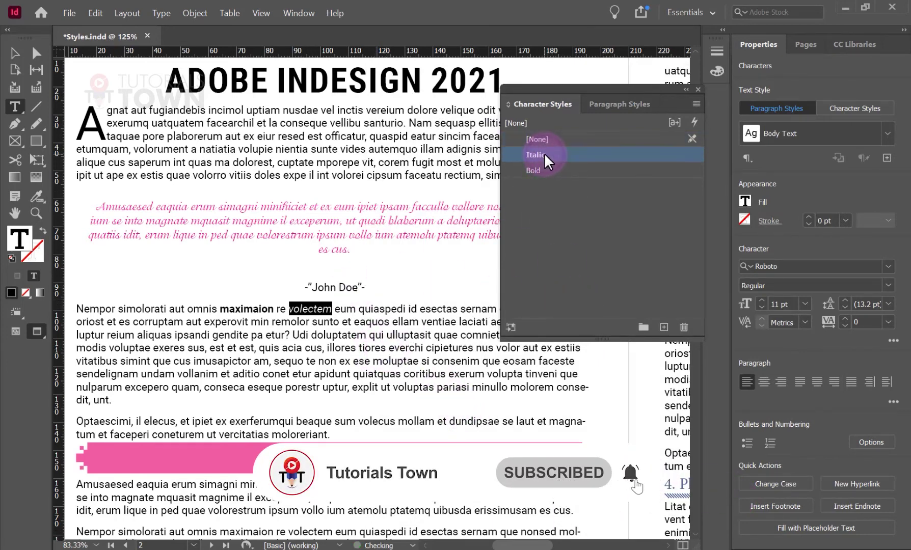
left_click(291, 344)
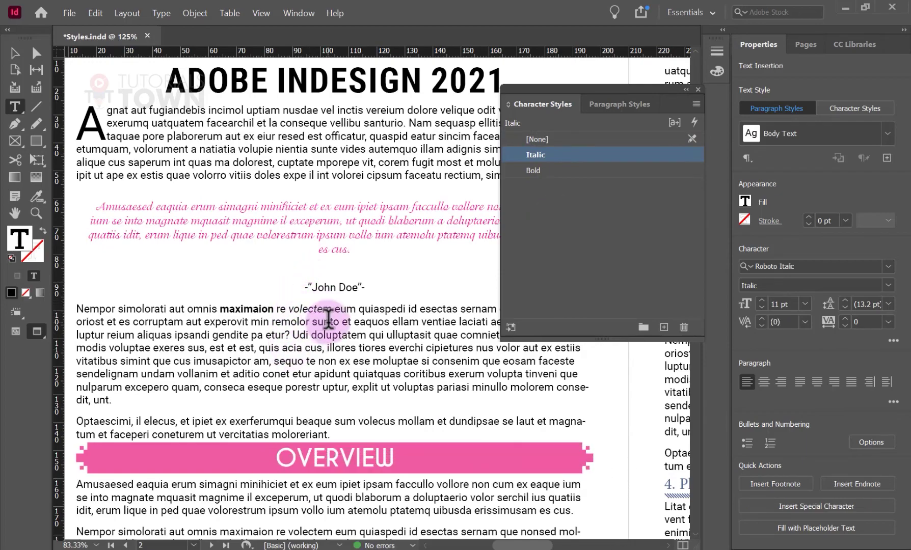
Apply the Bold character style to the numbers of the "5. Content Writing" and "4. Photography" headings on page 3
scroll(269, 337, "down", 5)
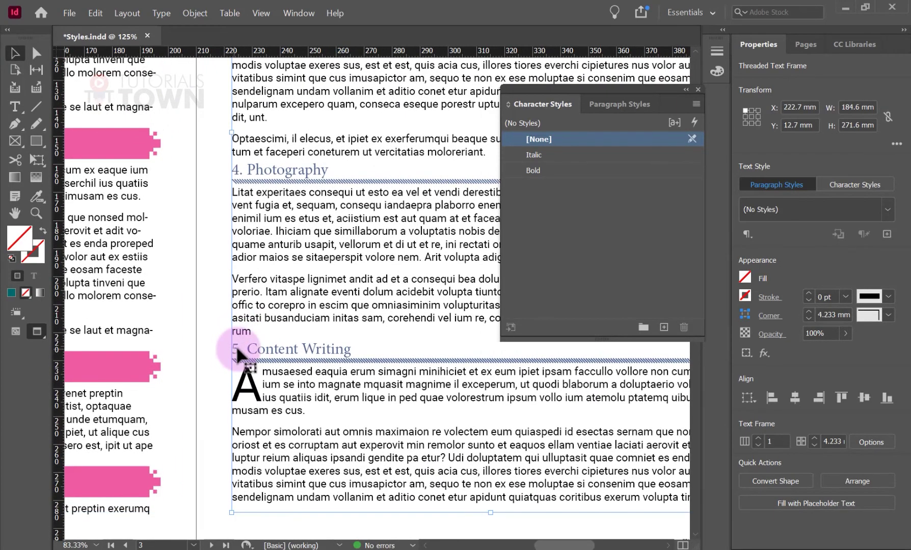
double_click(235, 351)
left_click_drag(237, 349, 229, 350)
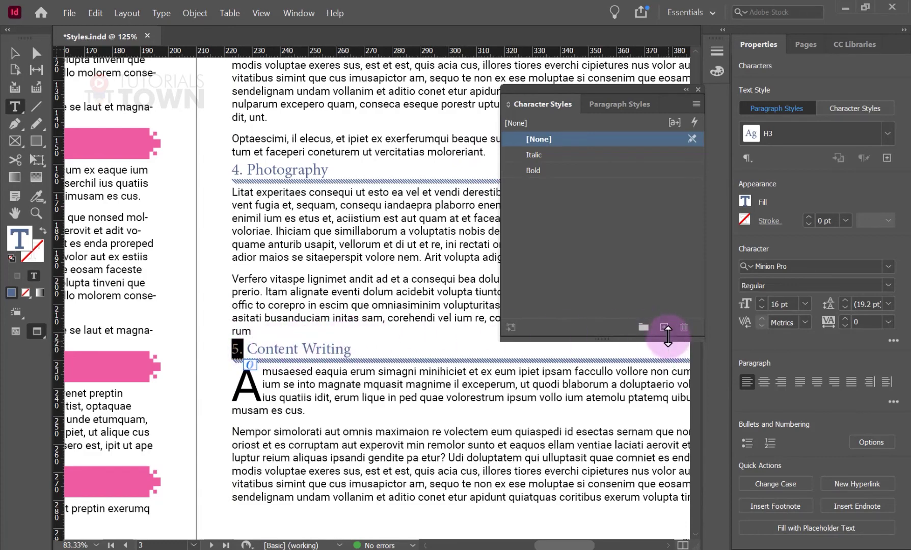
left_click(535, 170)
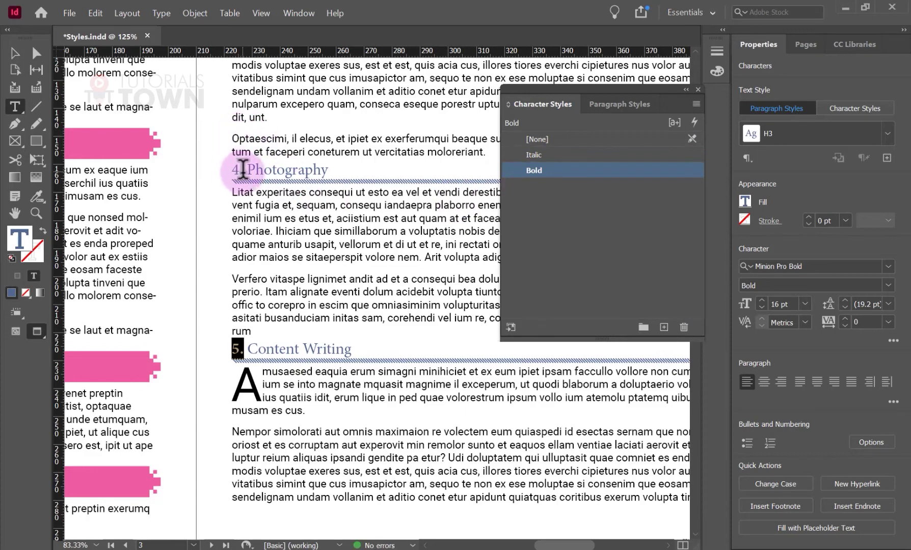
left_click_drag(243, 170, 232, 170)
left_click(523, 170)
Apply the Bold character style to the numbers of the "3. Conversion of Graphics" and "1. Folder Structure" headings under Preparation
scroll(330, 210, "up", 3)
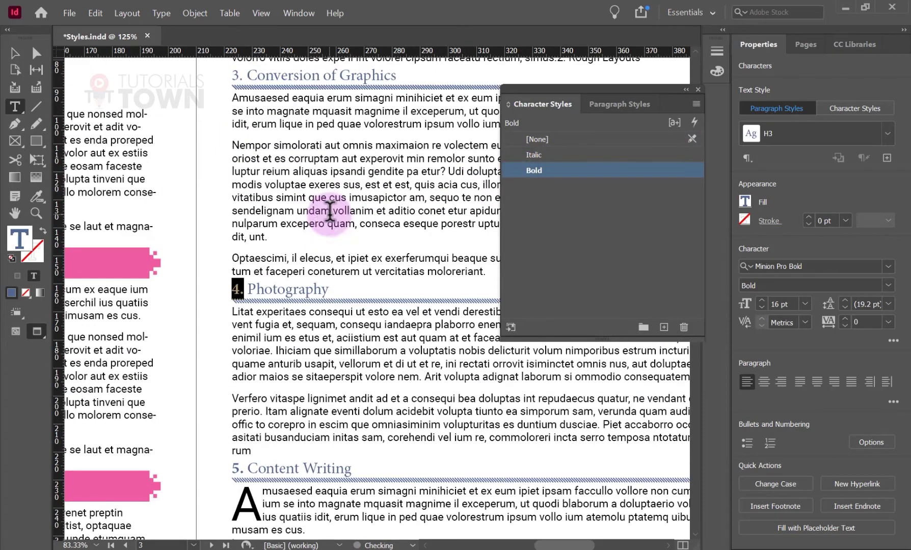
scroll(238, 197, "up", 3)
left_click_drag(247, 195, 232, 195)
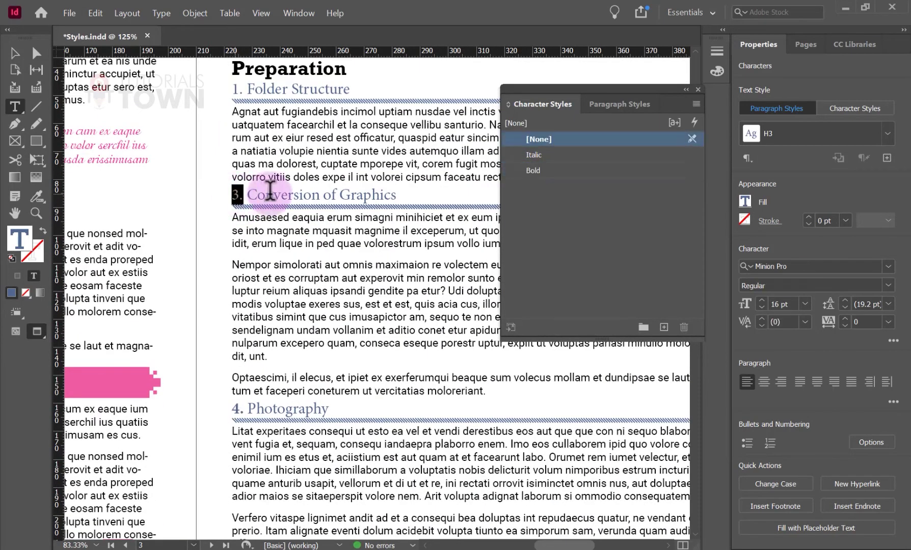
left_click(522, 171)
scroll(278, 222, "up", 3)
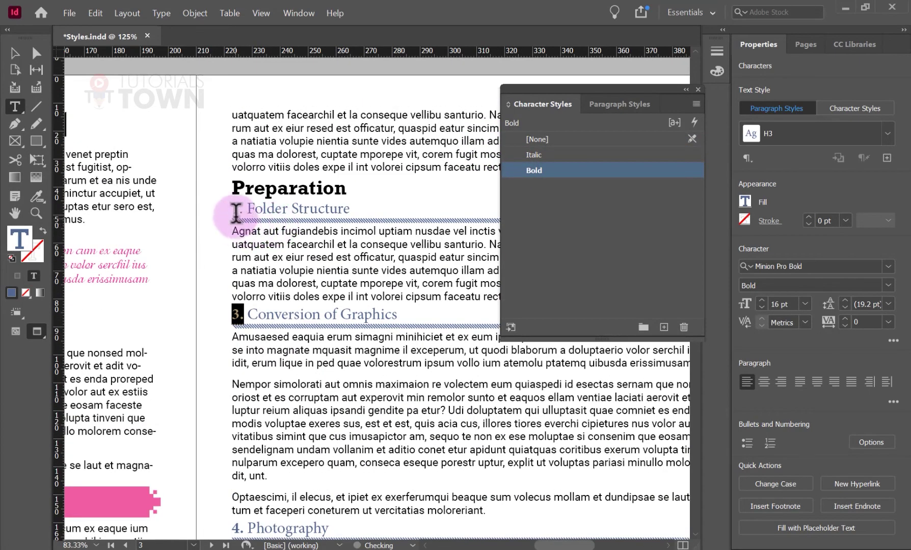
left_click_drag(244, 207, 234, 210)
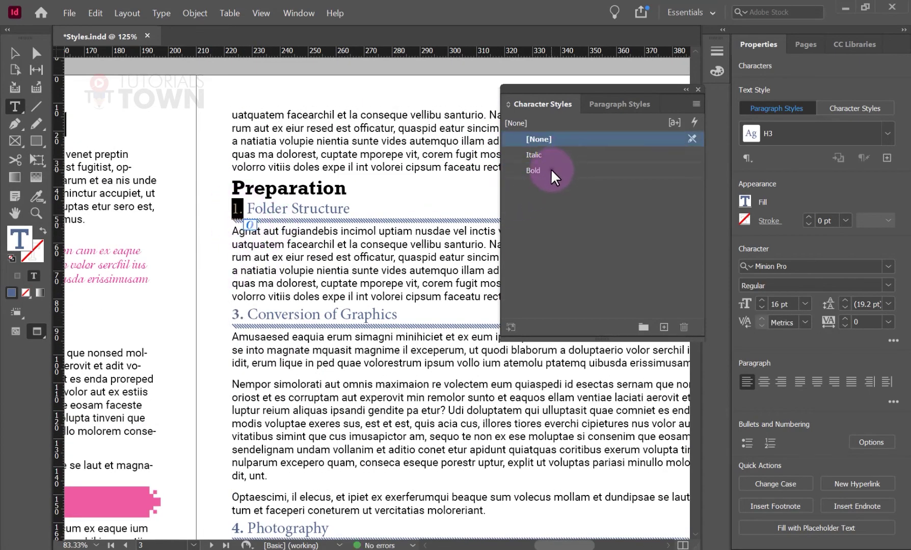
left_click(551, 170)
Apply the Bold character style to the numbers of the Document Setup, Framing and Placing headings under Implementation on page 4
scroll(224, 295, "up", 10)
scroll(233, 321, "down", 10)
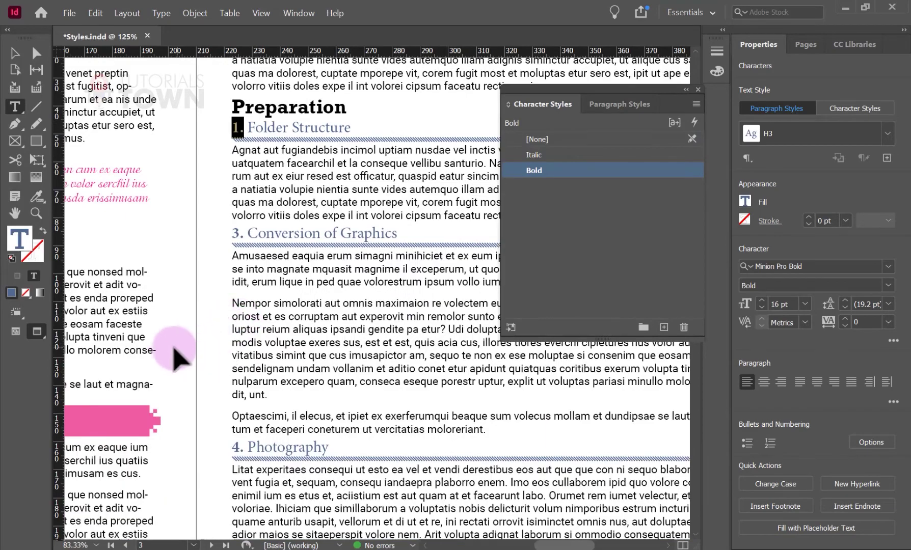
scroll(175, 349, "left", 8)
scroll(170, 357, "left", 10)
scroll(173, 359, "down", 8)
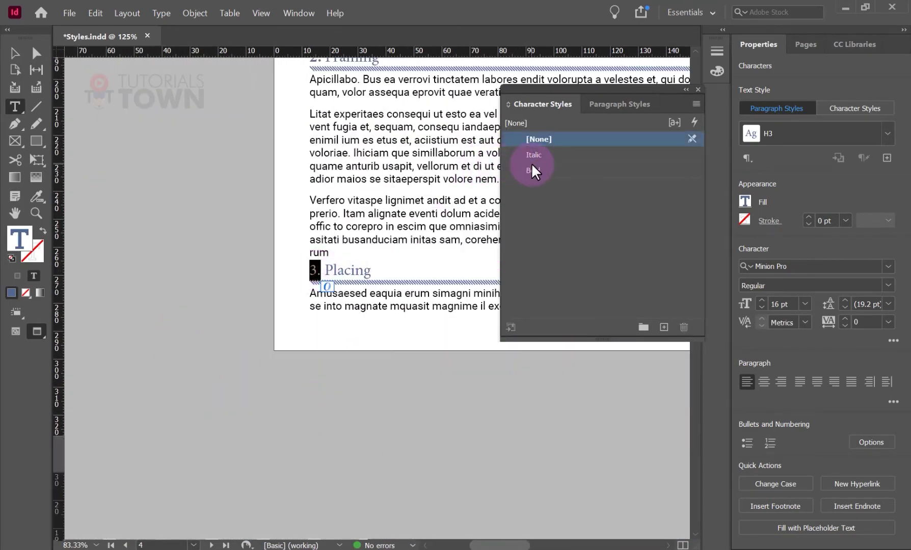
left_click(533, 169)
scroll(351, 285, "right", 5)
scroll(351, 283, "left", 5)
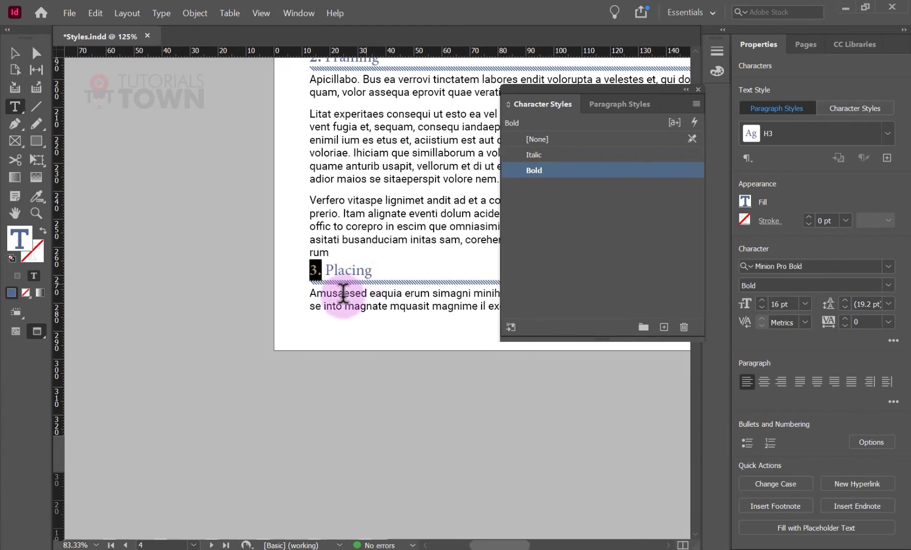
Check the paragraph and character style lists and review the numbered headings under Implementation on page 4
left_click(603, 104)
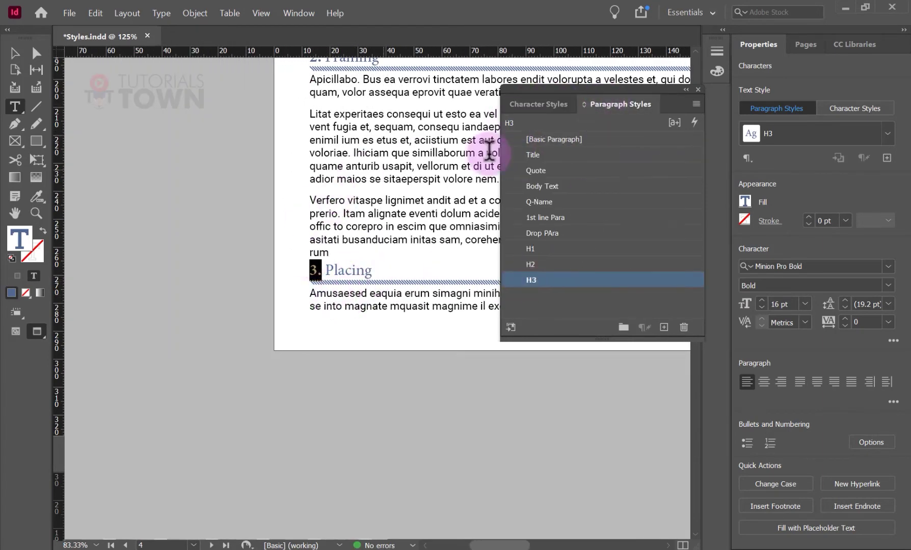
left_click(16, 53)
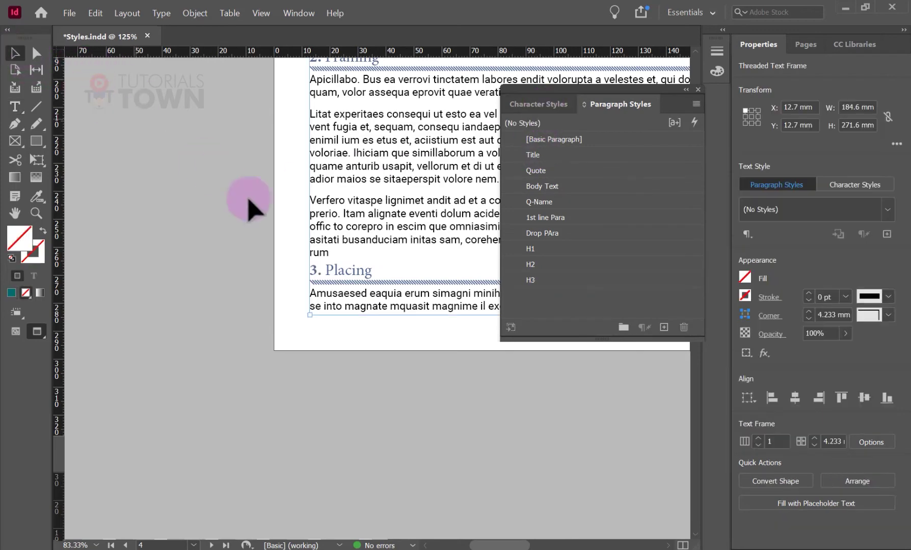
scroll(328, 270, "up", 5)
scroll(329, 269, "right", 4)
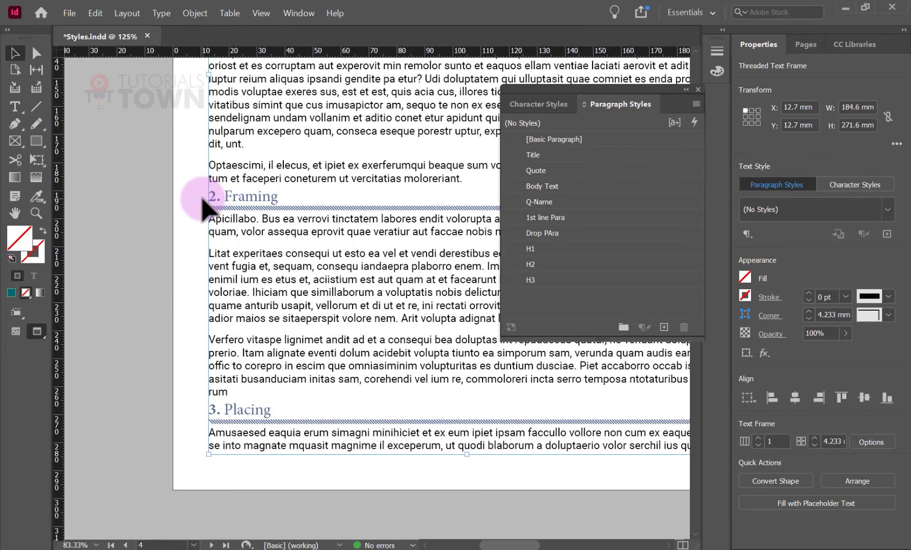
scroll(204, 269, "up", 8)
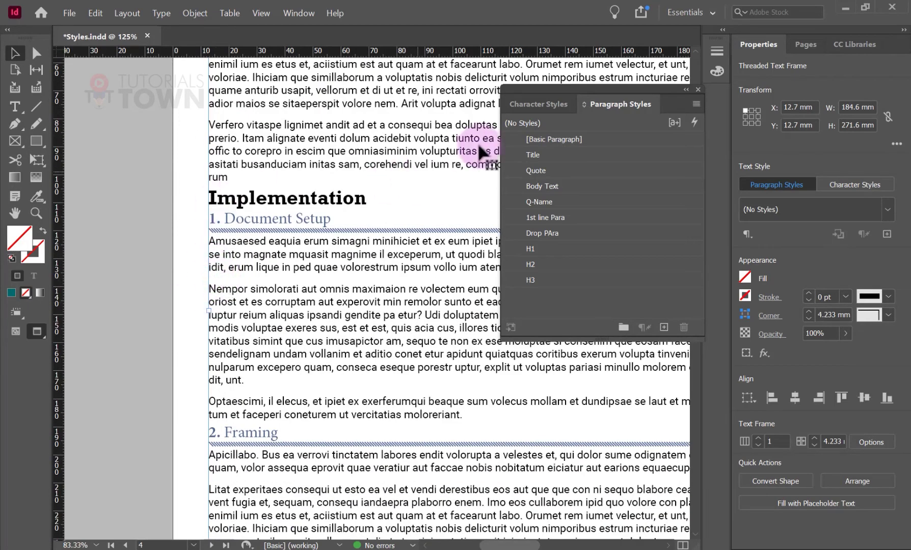
left_click(539, 105)
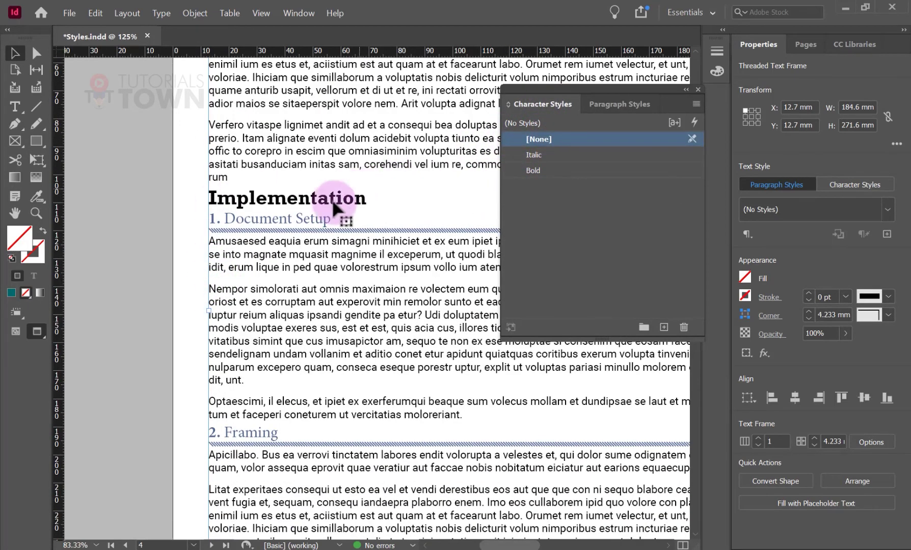
left_click_drag(391, 129, 264, 409)
left_click_drag(336, 263, 329, 416)
left_click_drag(347, 194, 357, 258)
left_click_drag(168, 193, 263, 97)
left_click_drag(223, 343, 294, 218)
left_click_drag(264, 439, 234, 207)
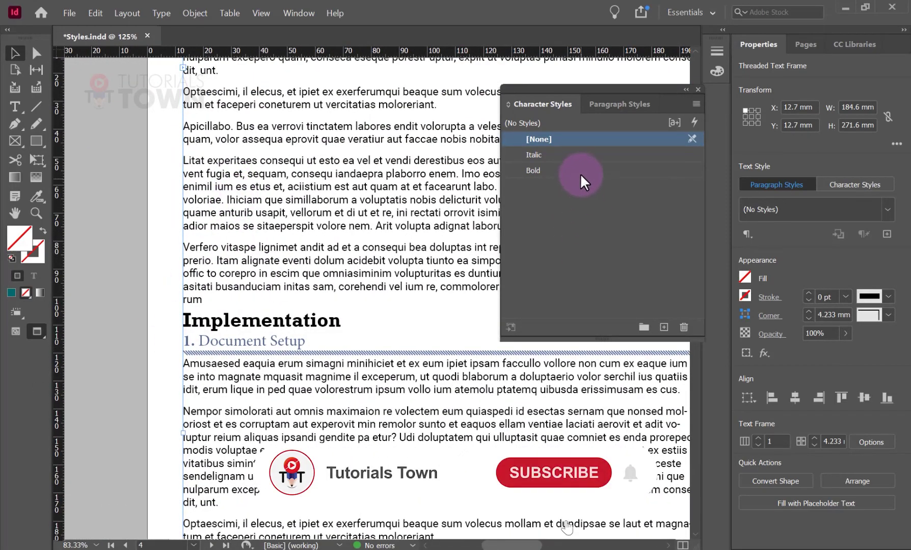
With nothing selected, set the Bold character style's character color to magenta, C=0 M=100 Y=0 K=0, and save the style
left_click(173, 255)
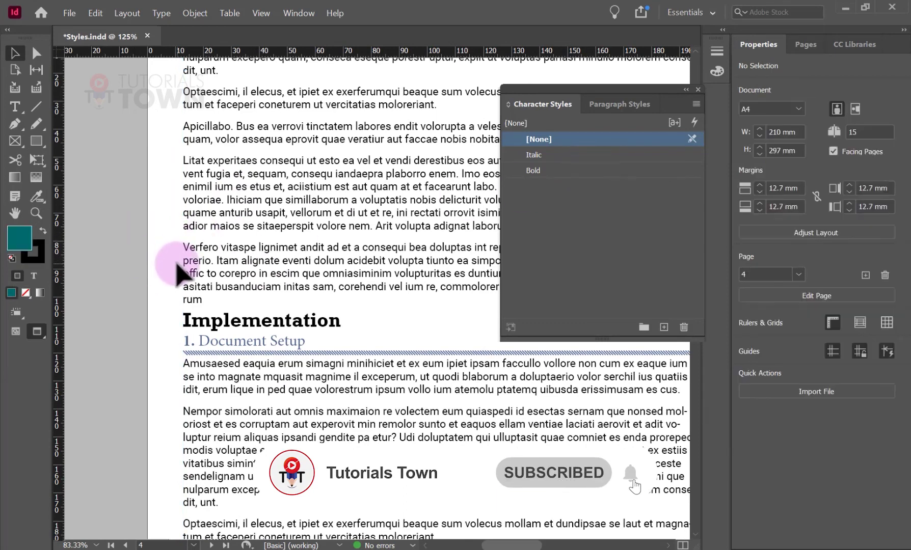
double_click(585, 170)
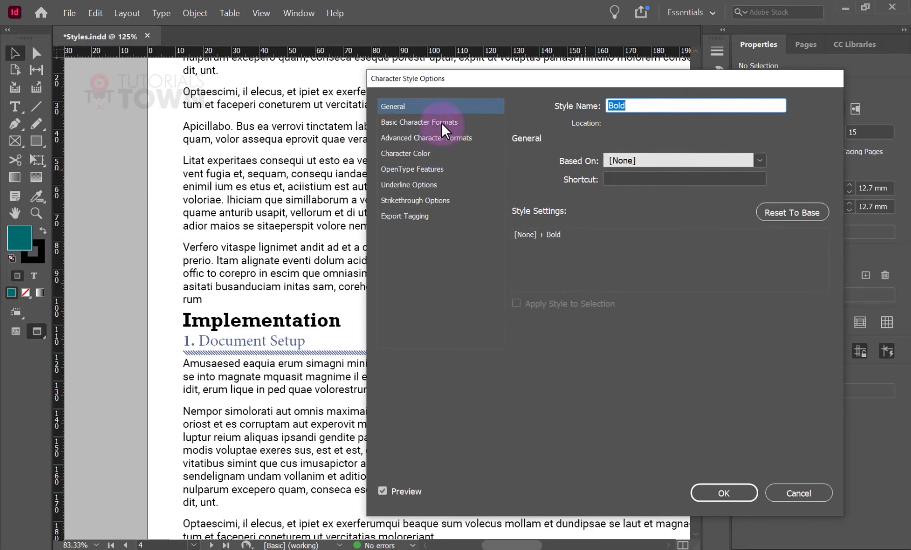
left_click(437, 122)
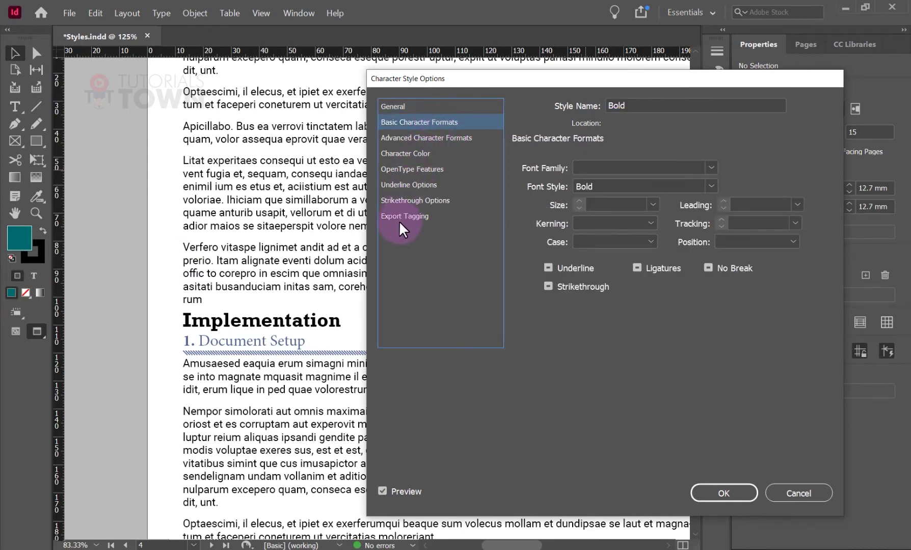
left_click(423, 158)
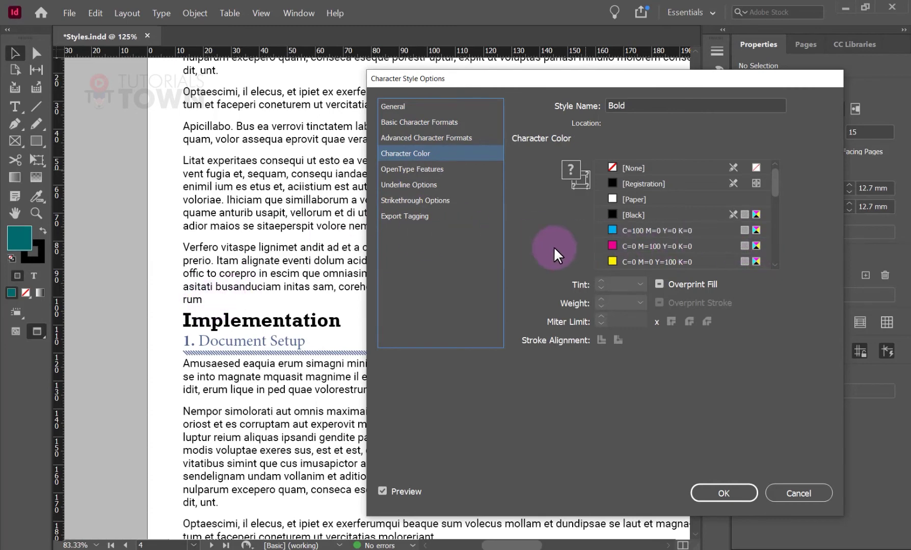
left_click(611, 246)
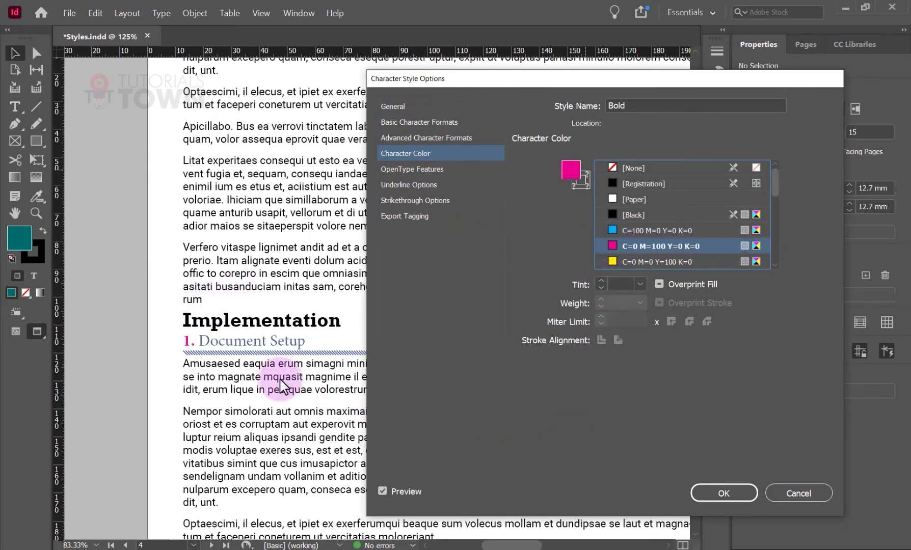
left_click(694, 489)
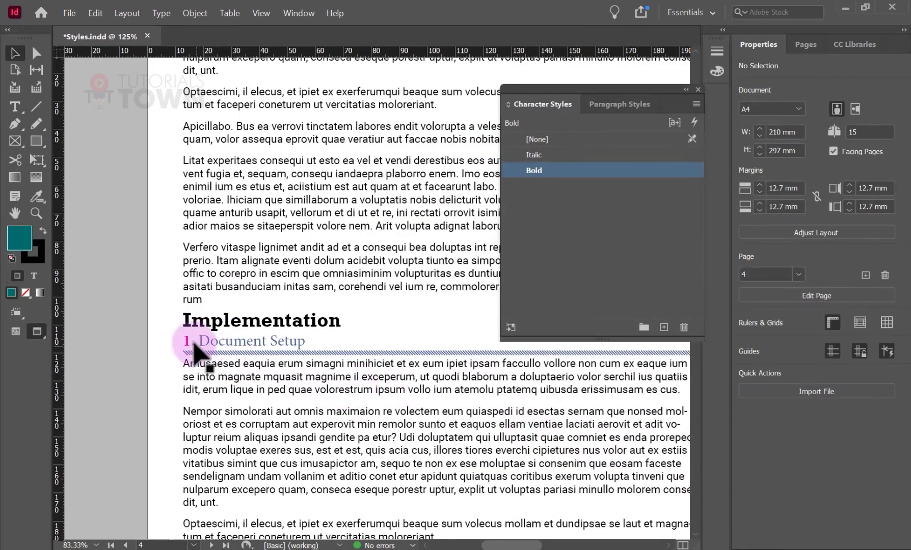
Apply the Italic character style to "omnis maximaion" in the second paragraph under Document Setup on page 4
left_click_drag(242, 490, 285, 135)
left_click_drag(239, 443, 305, 300)
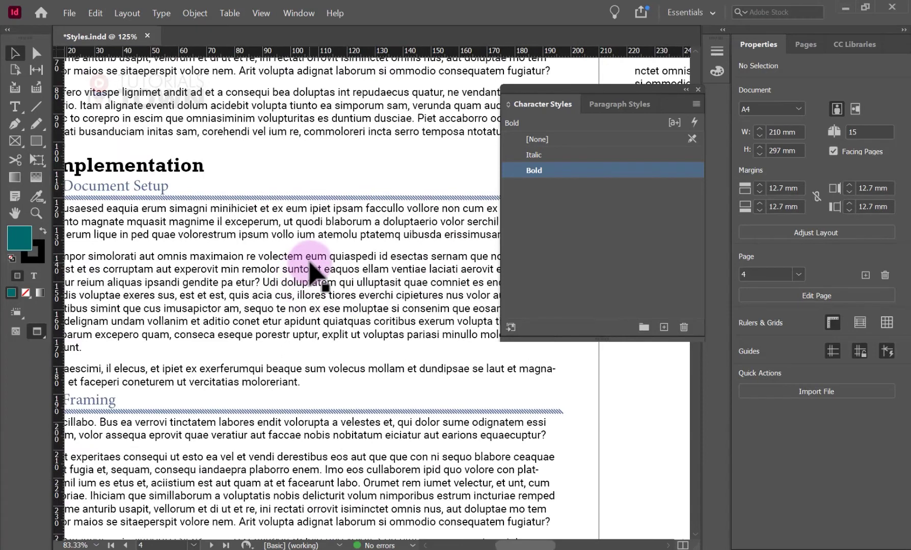
key("t")
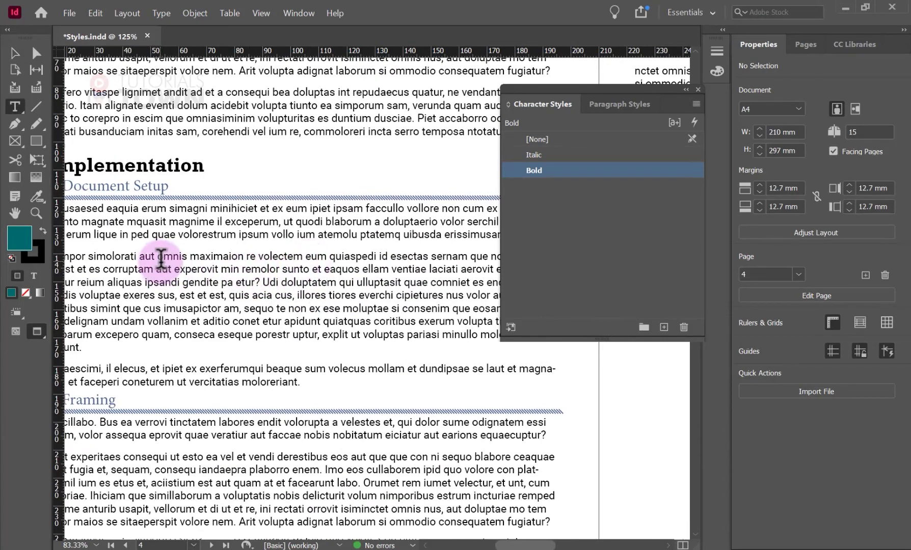
left_click_drag(161, 266, 248, 256)
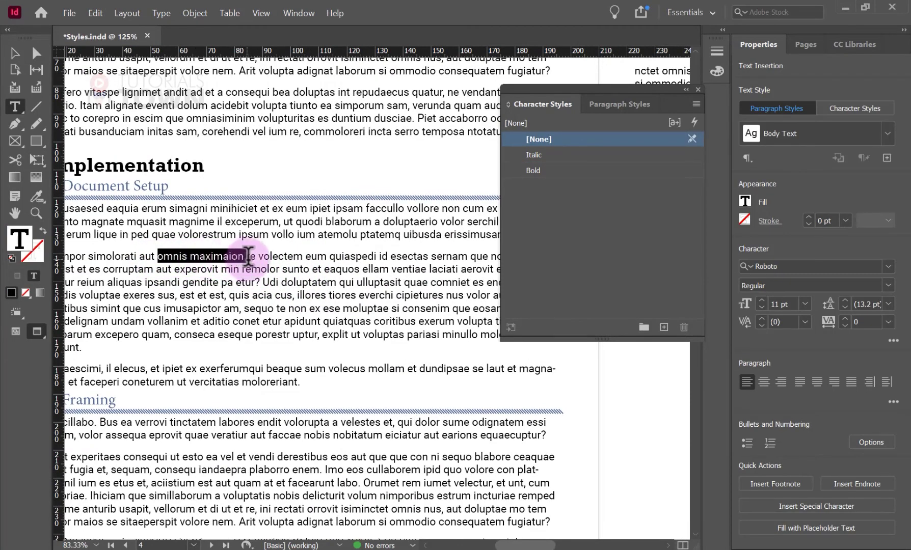
left_click(543, 154)
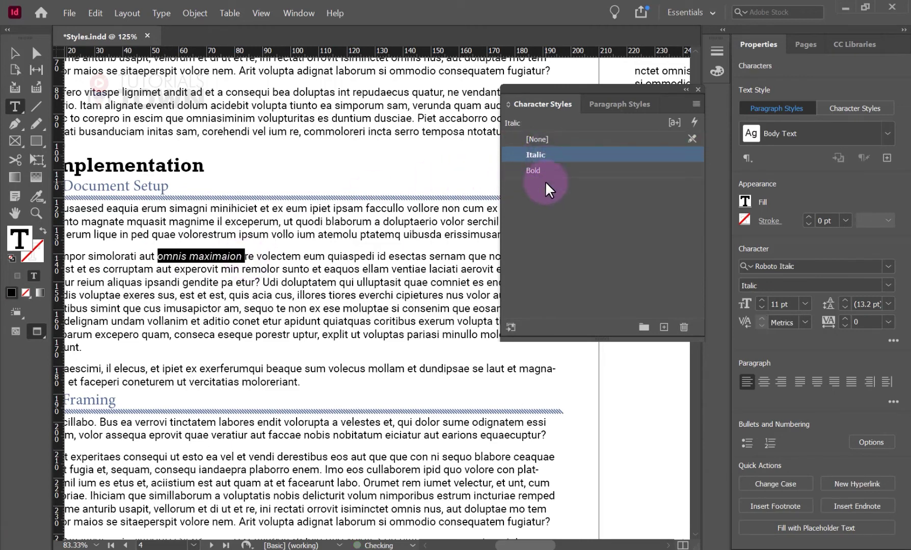
left_click(14, 53)
left_click(379, 239)
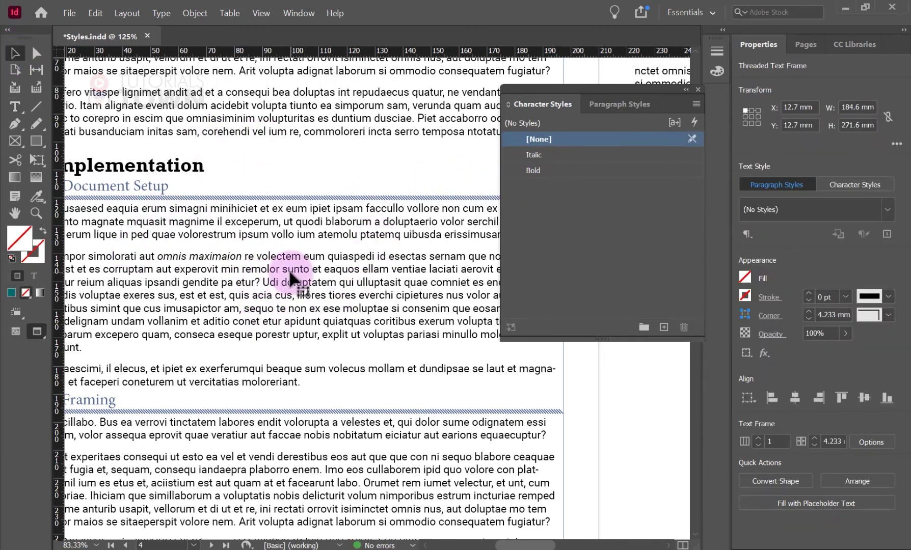
Apply the Bold character style to the word "maximaion" in the second paragraph under Overview on page 2
scroll(296, 262, "down", 2, "alt")
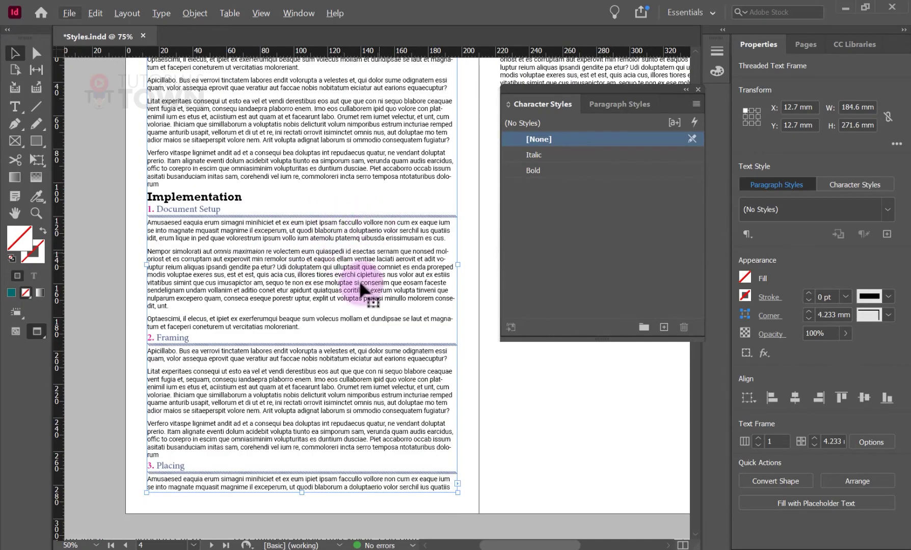
left_click_drag(417, 213, 275, 335)
left_click_drag(244, 223, 204, 438)
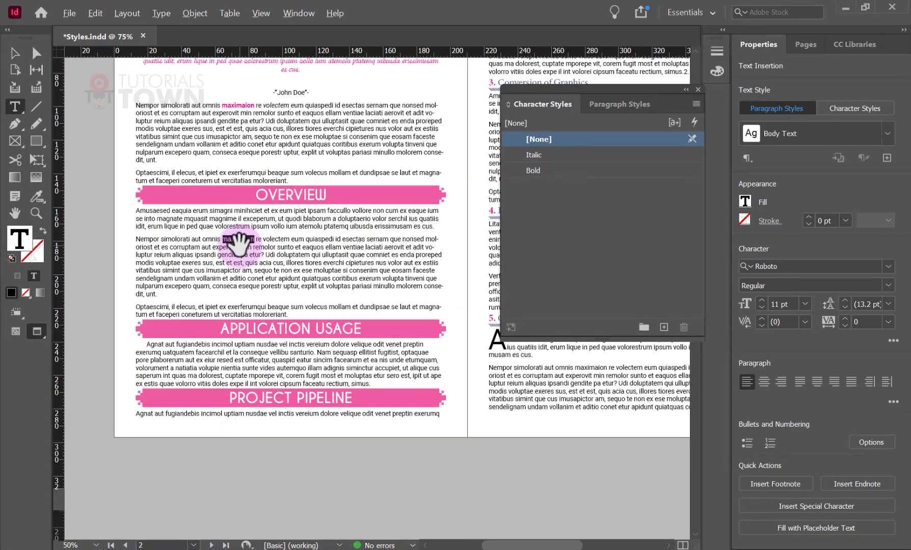
scroll(240, 245, "up", 2, "alt")
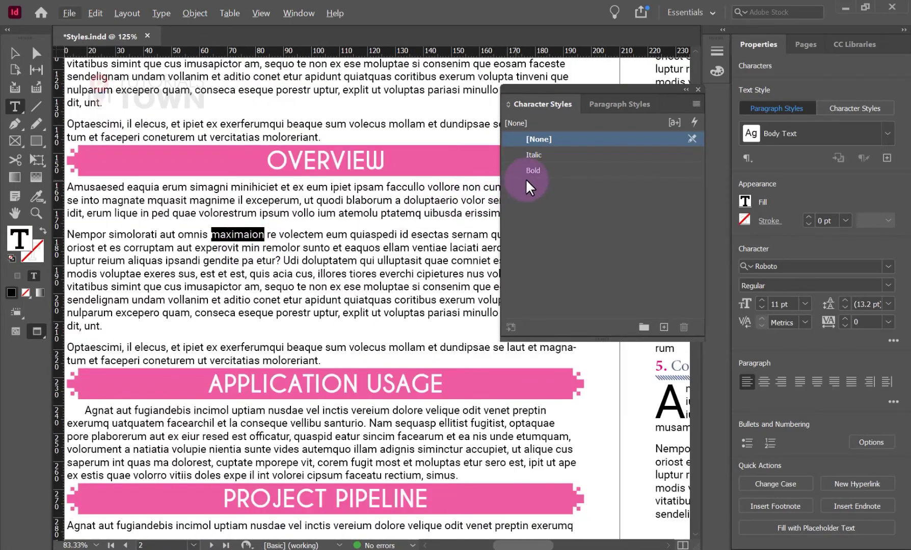
left_click(538, 170)
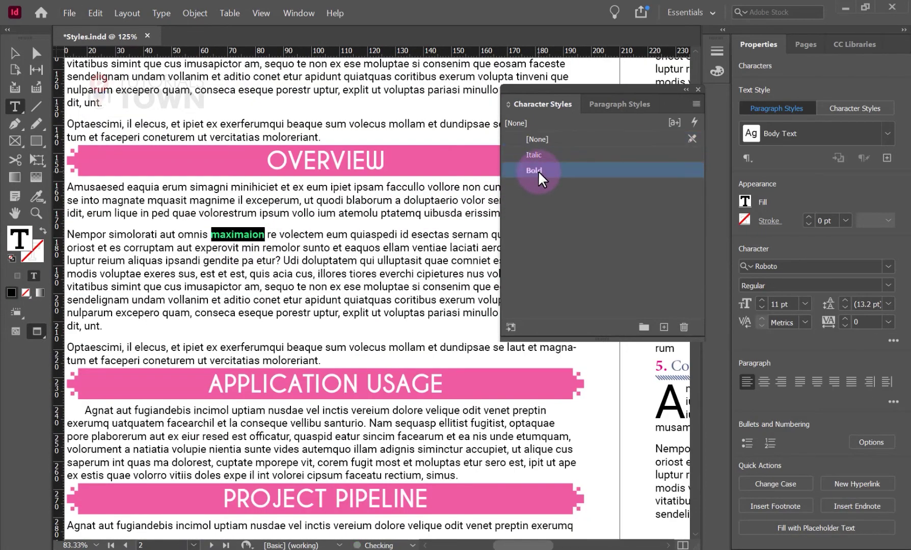
left_click(351, 248)
left_click(15, 53)
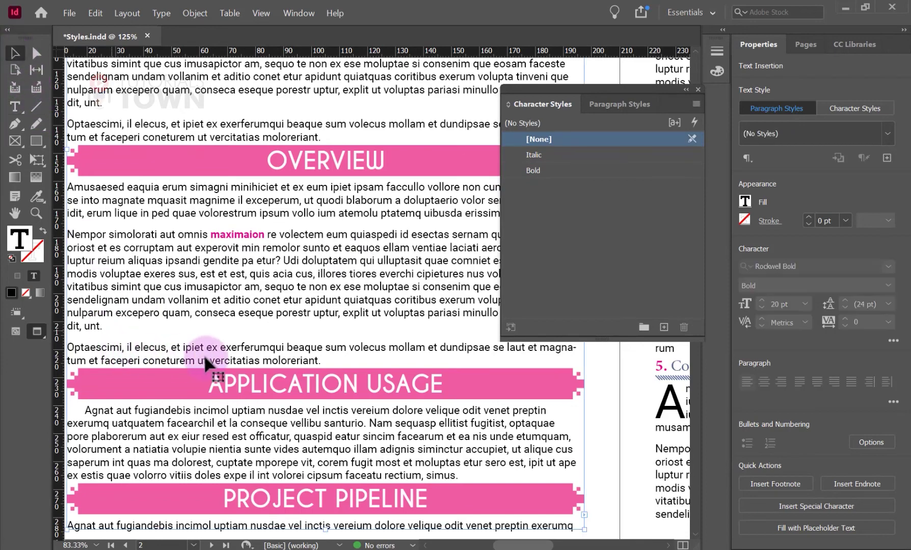
left_click(291, 357)
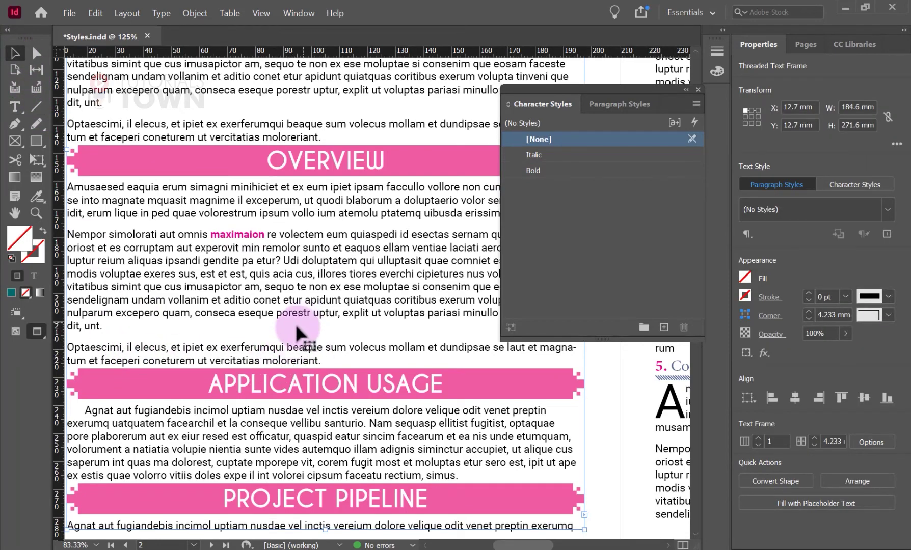
Review the styled text on pages 2 and 3 along with the document's character and paragraph style lists
left_click_drag(301, 174, 252, 434)
key("ctrl+minus")
key("ctrl+minus")
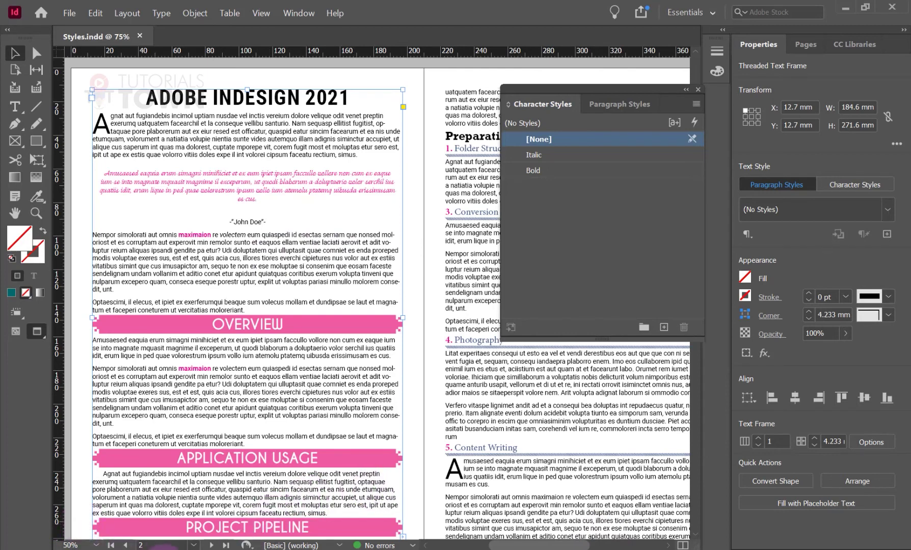
mouse_move(163, 548)
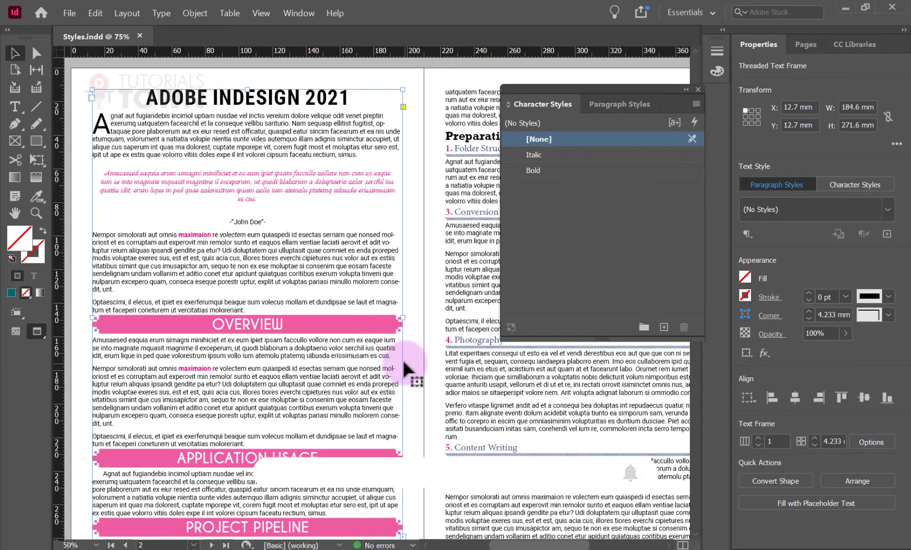
left_click(605, 106)
left_click(557, 107)
left_click(607, 101)
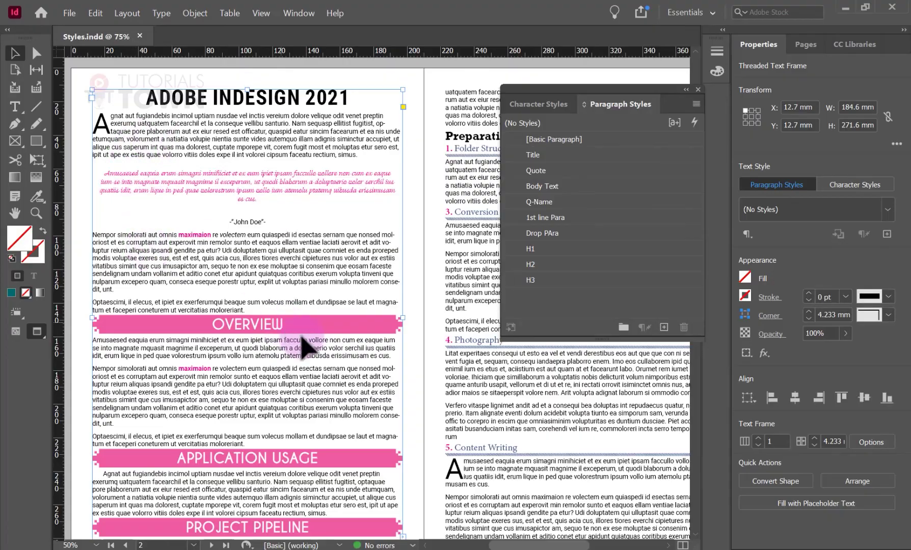
left_click_drag(302, 346, 247, 242)
left_click_drag(288, 134, 280, 333)
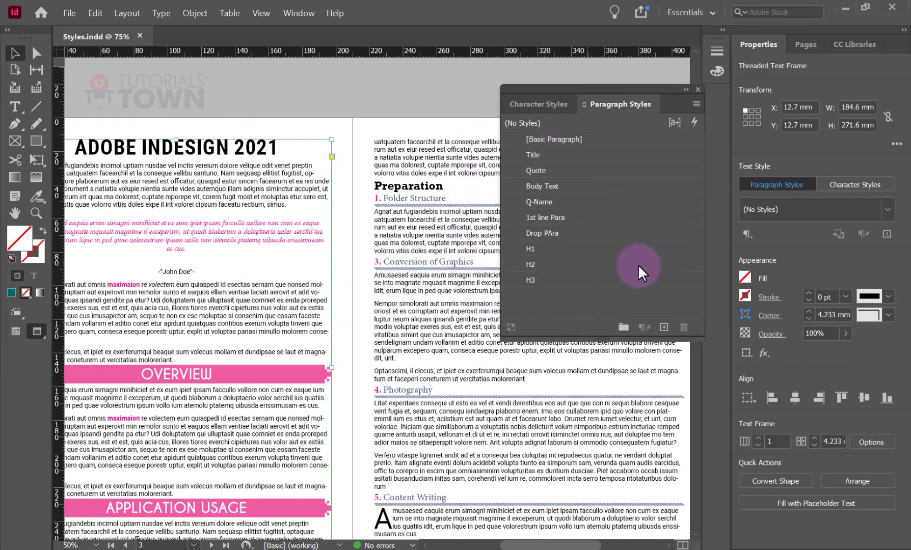
left_click(72, 14)
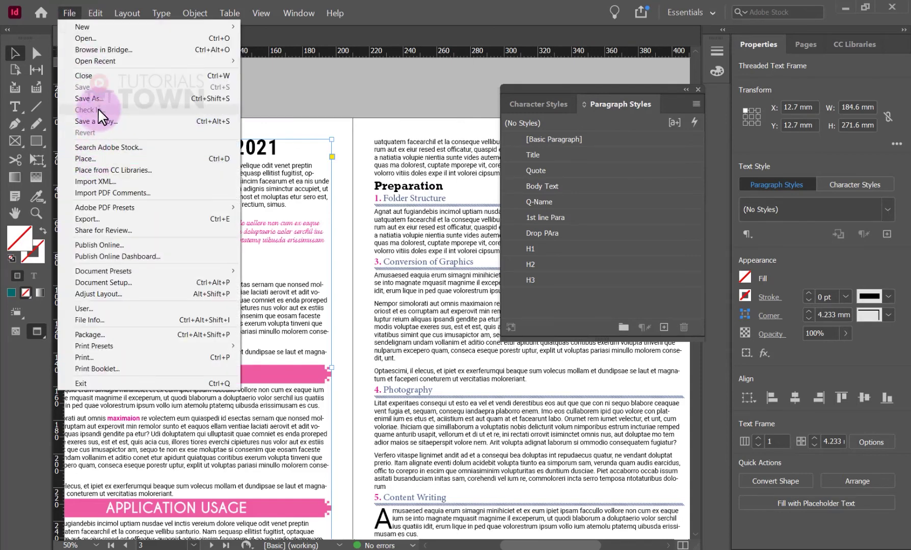
left_click(350, 167)
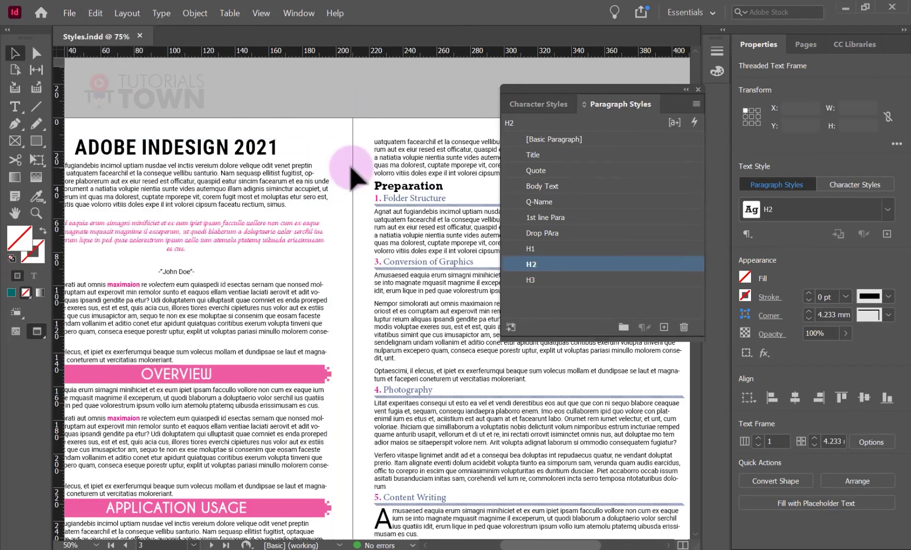
left_click_drag(157, 199, 342, 201)
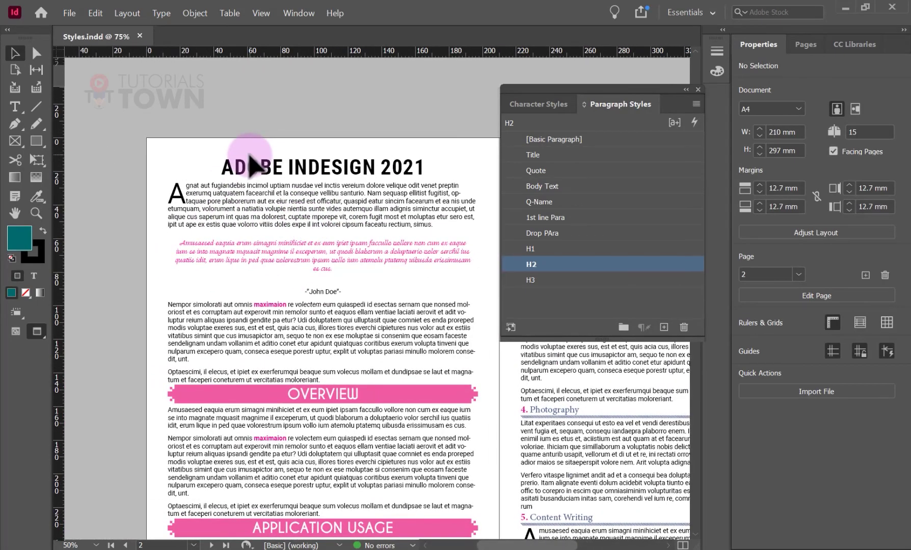
Create a new A5 print document with millimetres as the unit and 10 pages
key("ctrl+n")
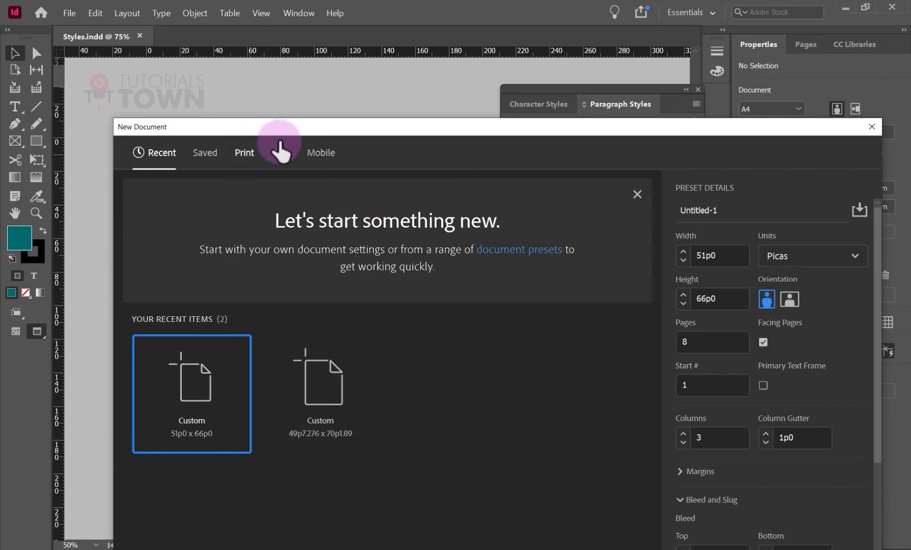
left_click(245, 153)
left_click_drag(295, 129, 254, 51)
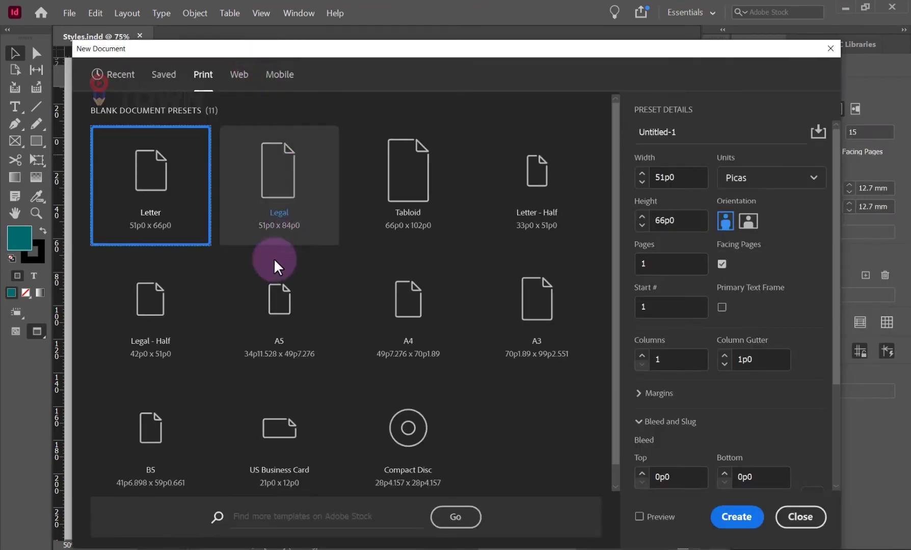
left_click(258, 369)
left_click(747, 184)
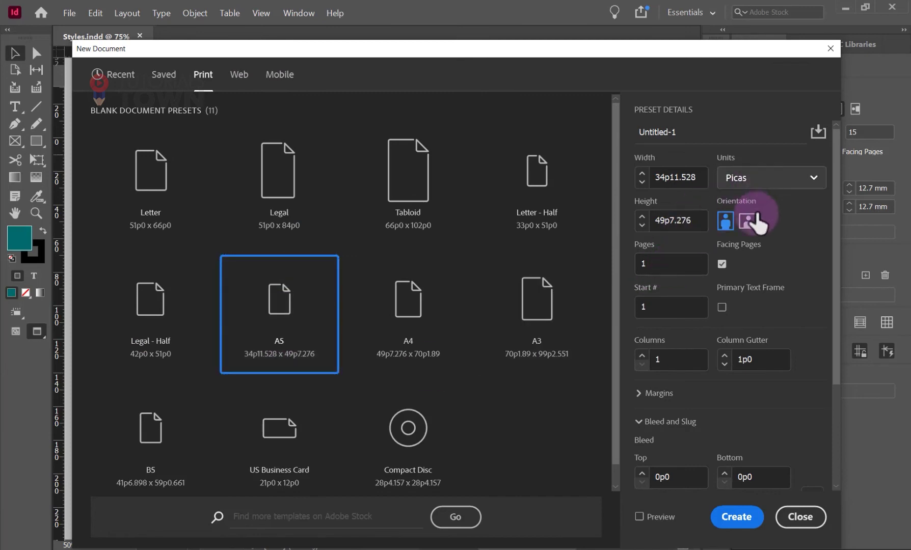
left_click(754, 275)
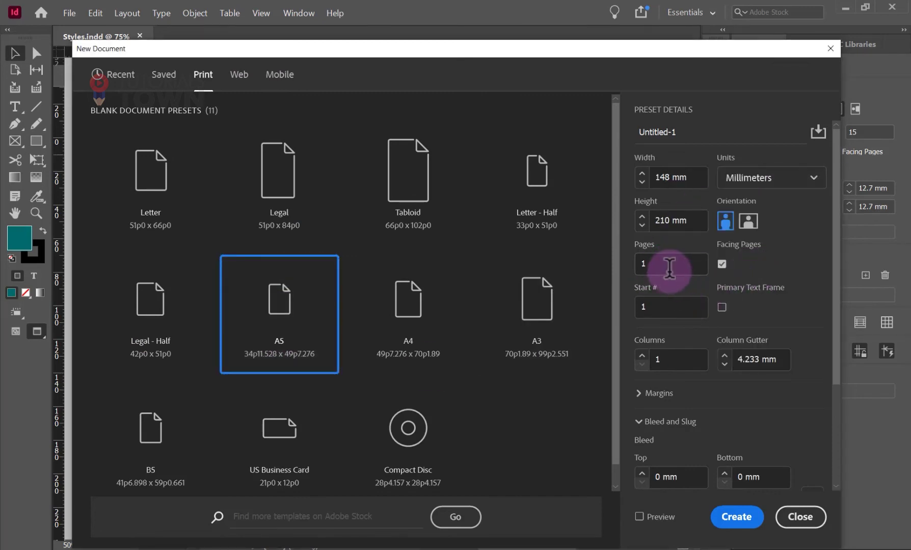
double_click(638, 262)
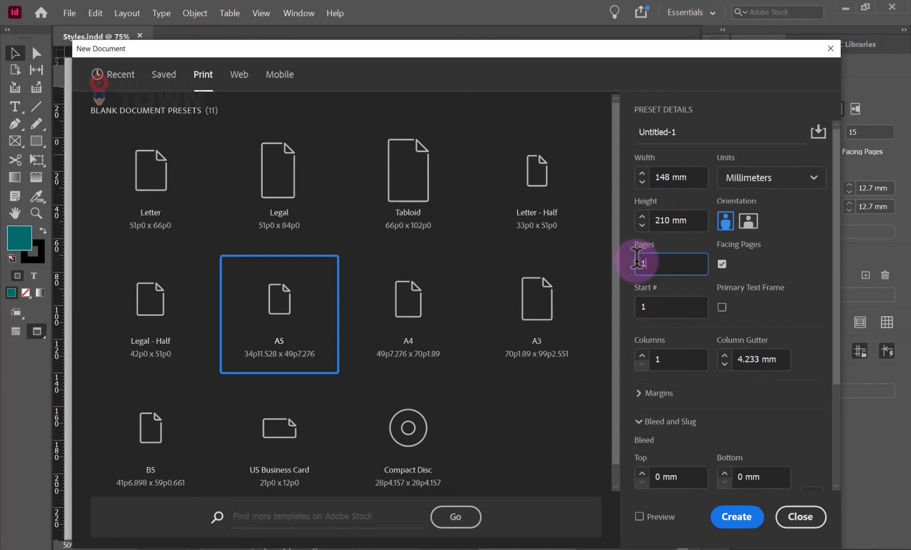
type("0")
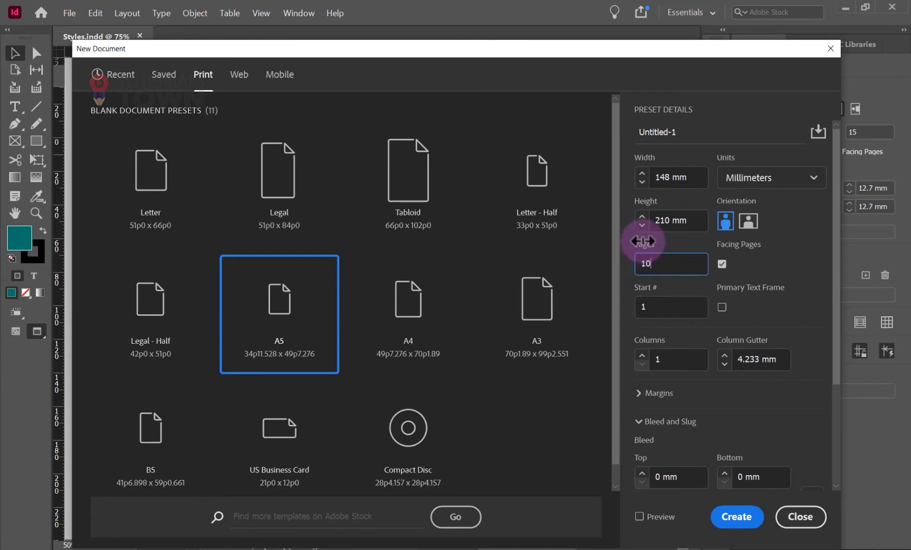
left_click(737, 517)
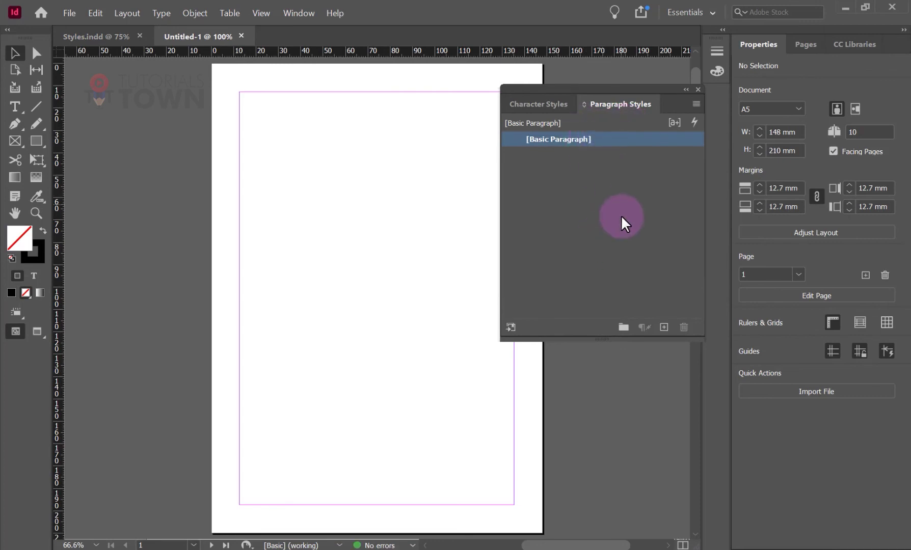
Compare the new document's character and paragraph style lists with the paragraph styles in Styles.indd
left_click(530, 105)
left_click(611, 107)
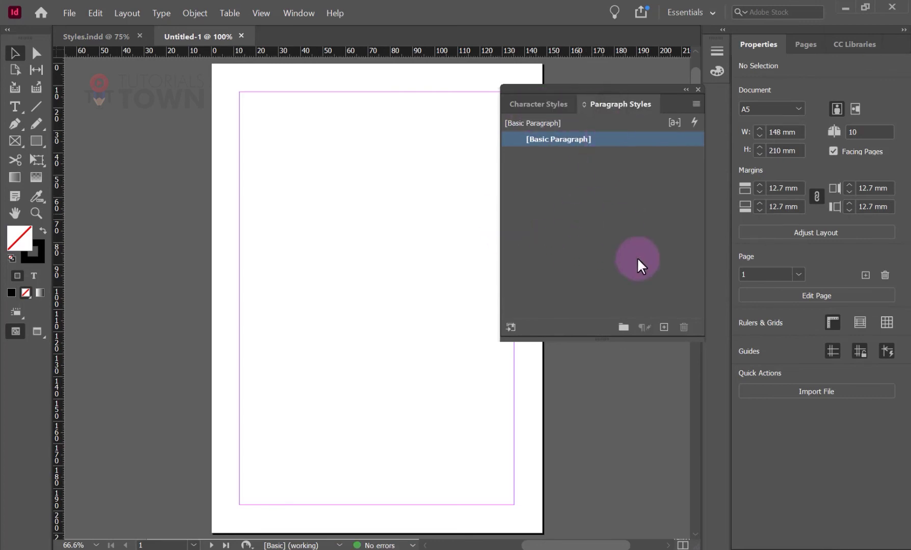
left_click(81, 36)
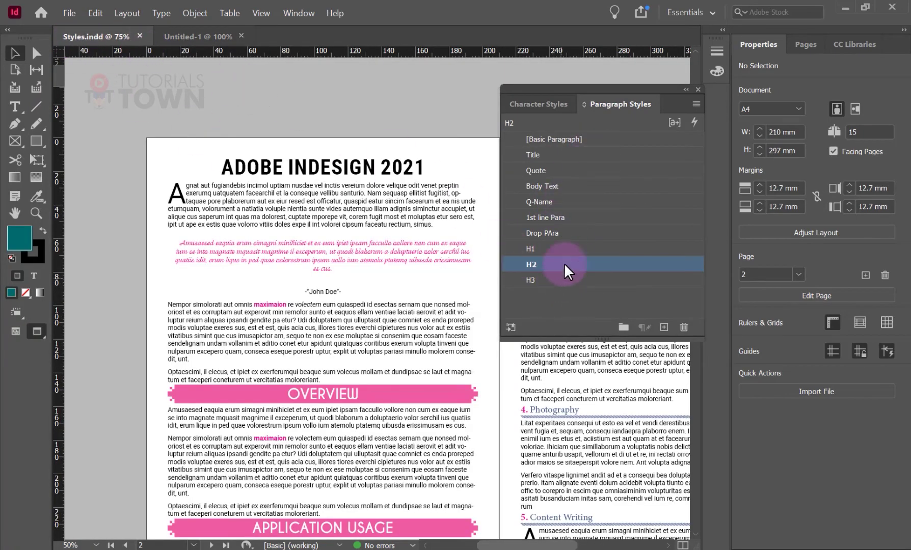
left_click(181, 38)
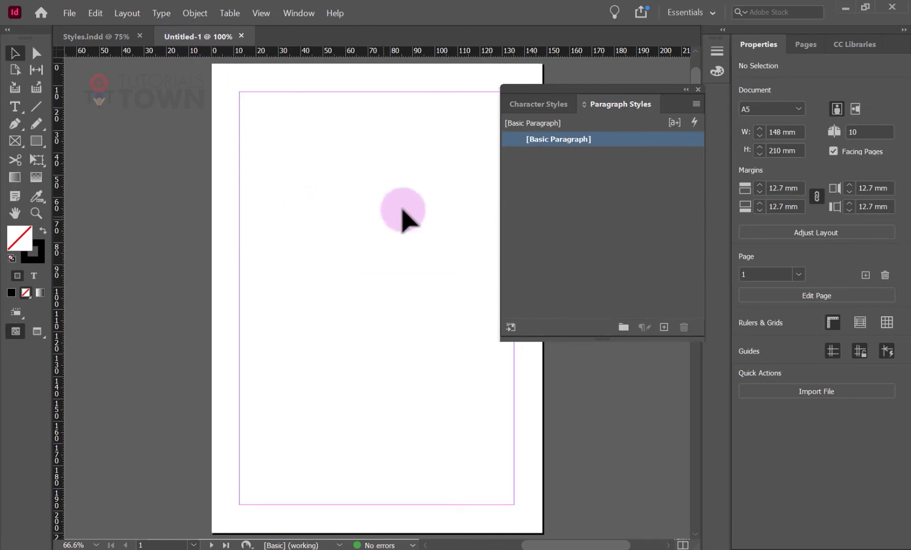
scroll(372, 331, "down", 3)
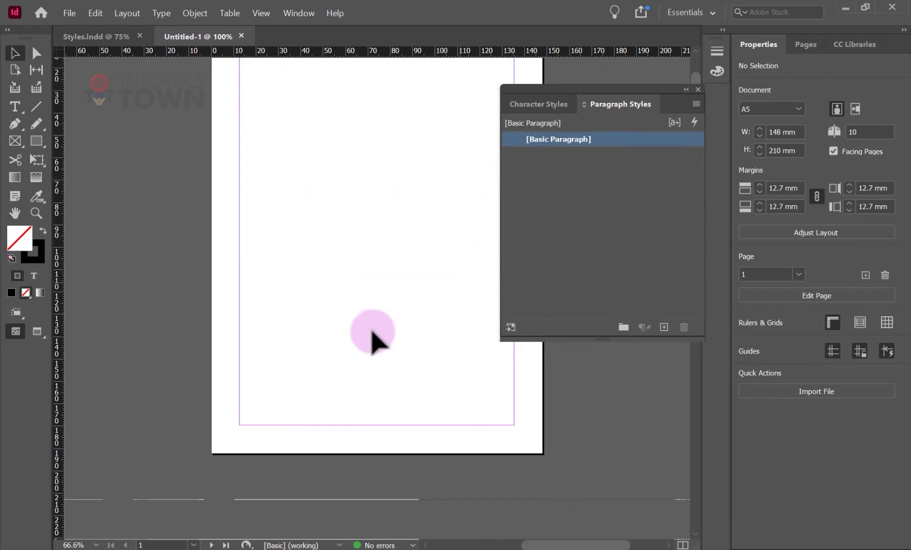
scroll(372, 336, "down", 15)
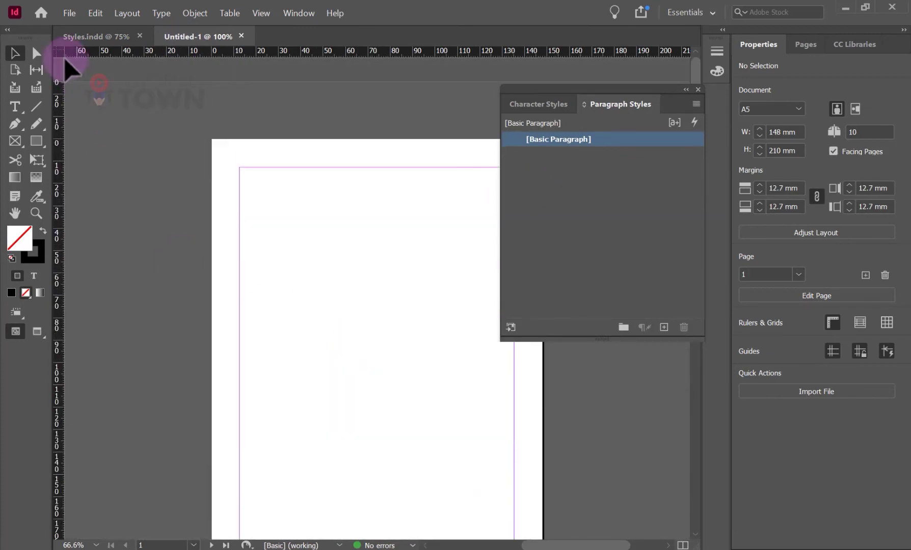
Close Styles.indd, then place the style lists over the new document's page and show its character styles
left_click(80, 38)
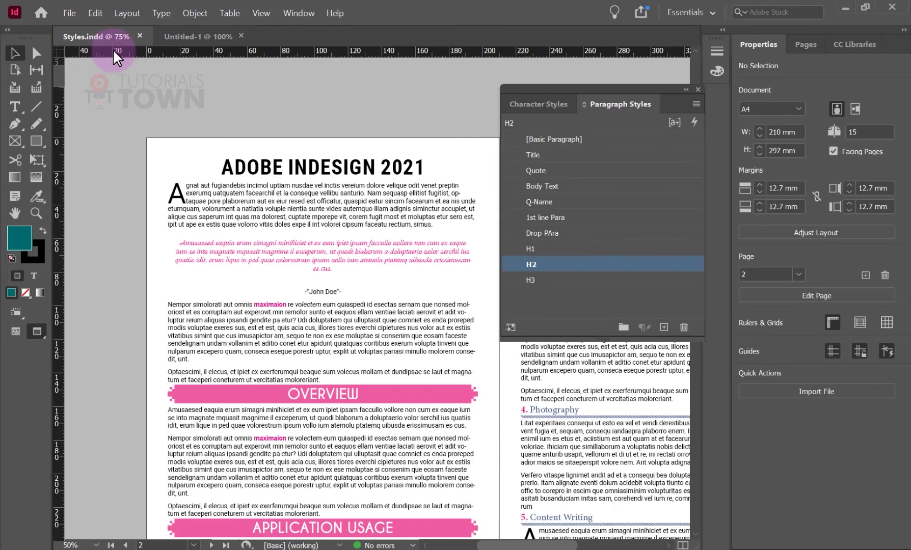
left_click(139, 36)
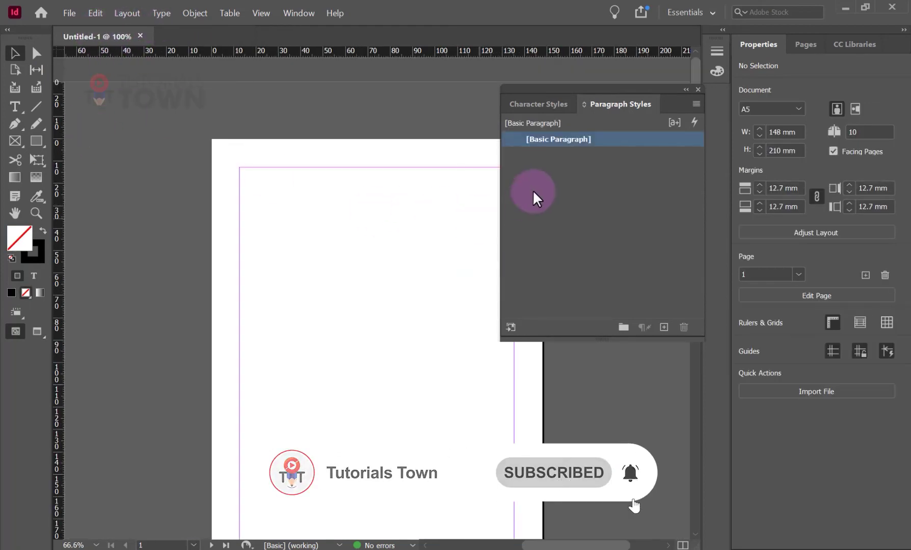
scroll(353, 291, "down", 2)
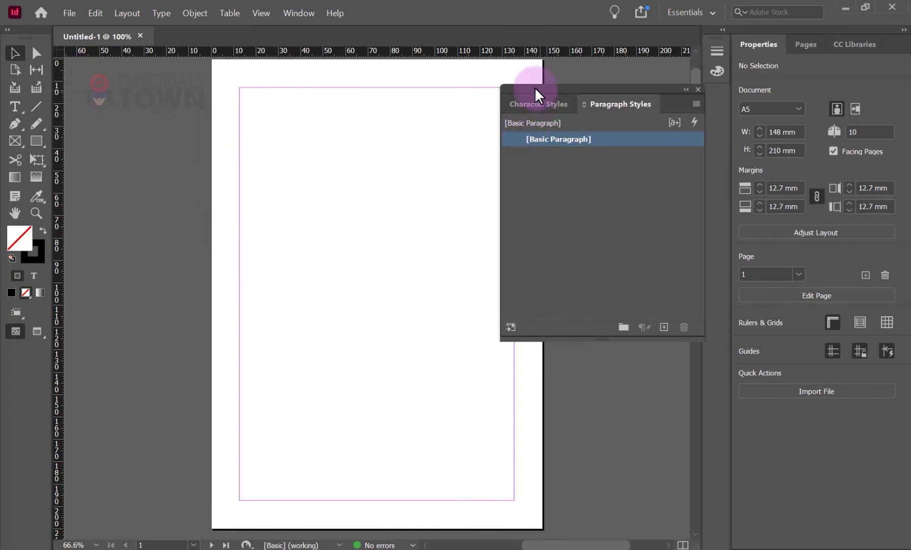
left_click_drag(535, 87, 336, 219)
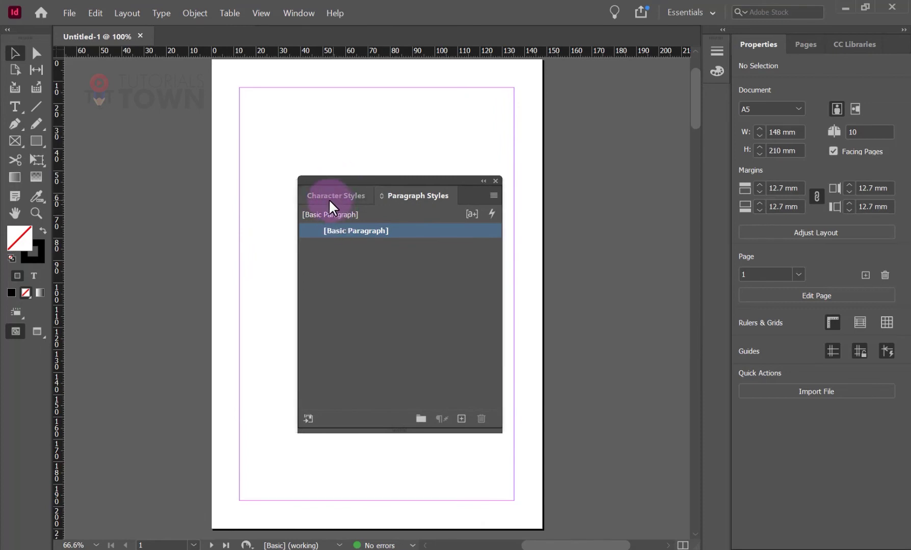
left_click(328, 198)
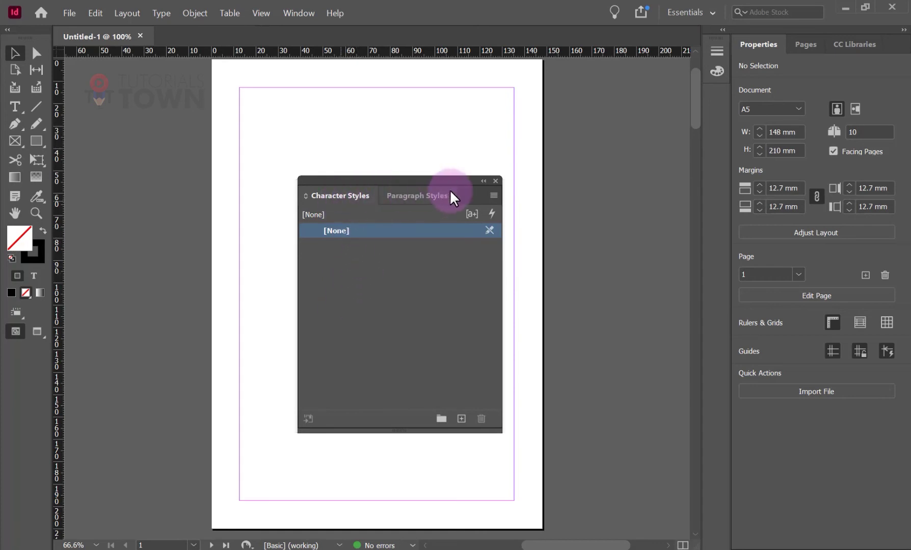
Choose the Styles InDesign document in the ID folder's 015-Character-Para-Styles subfolder as the source for loading all text styles
left_click(495, 196)
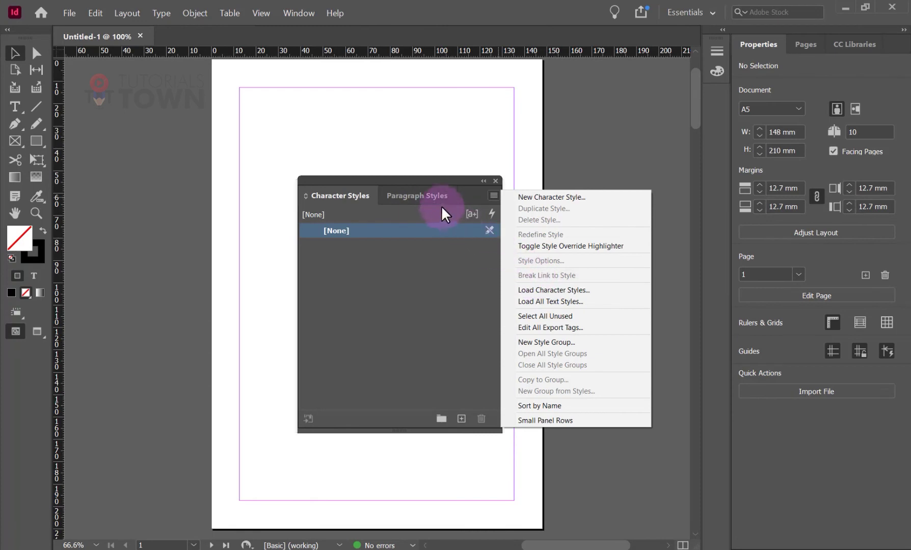
left_click(403, 195)
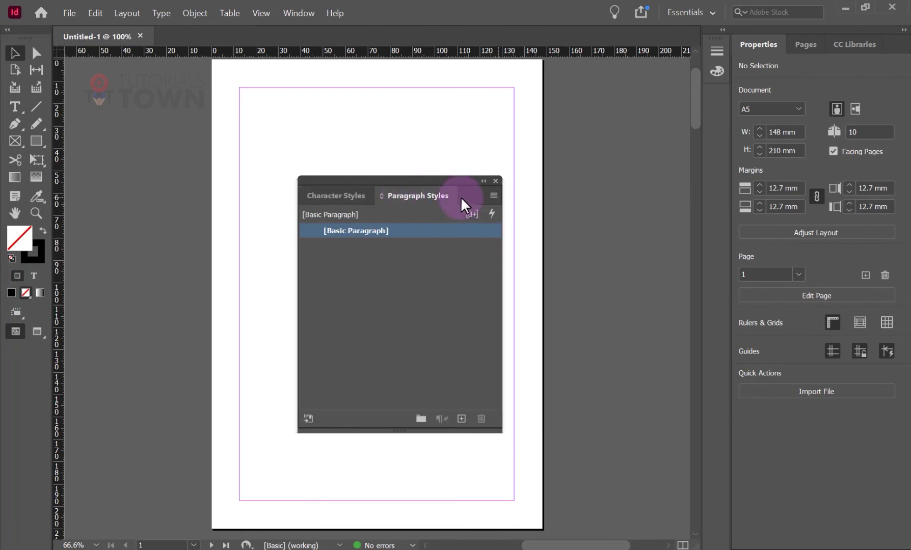
left_click(491, 196)
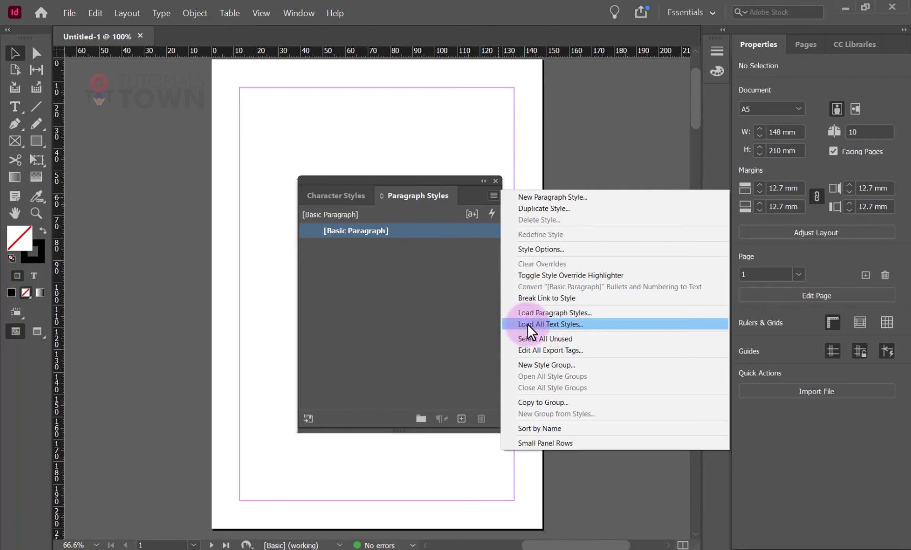
left_click(561, 326)
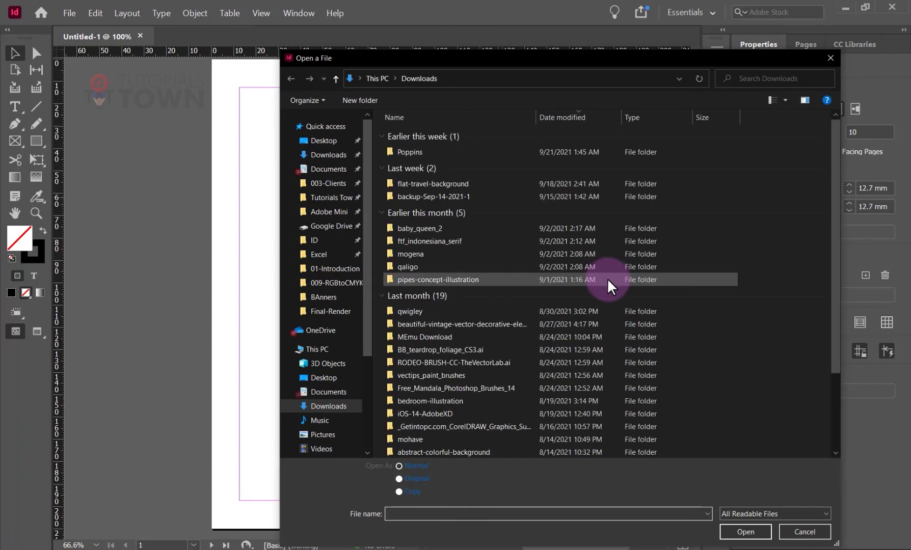
left_click(326, 242)
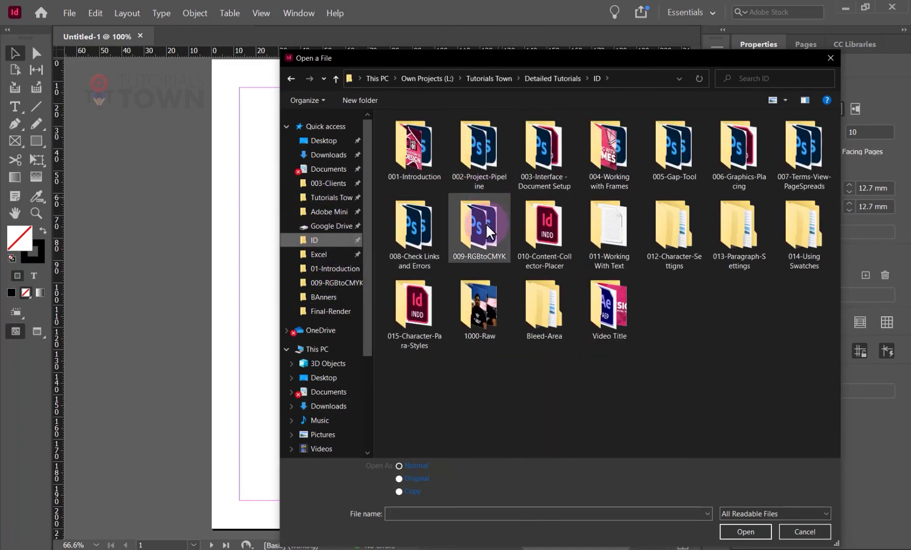
left_click(419, 310)
scroll(371, 263, "down", 3)
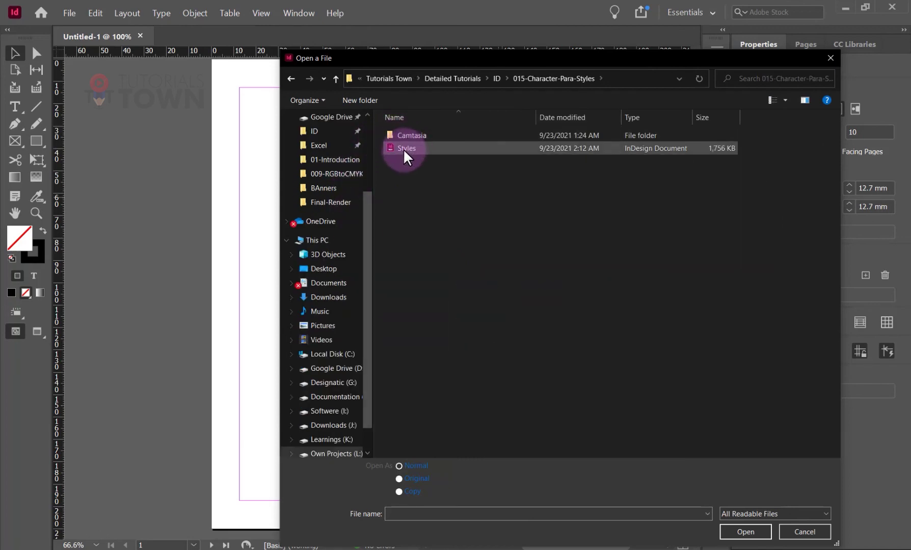
left_click(401, 149)
left_click(736, 525)
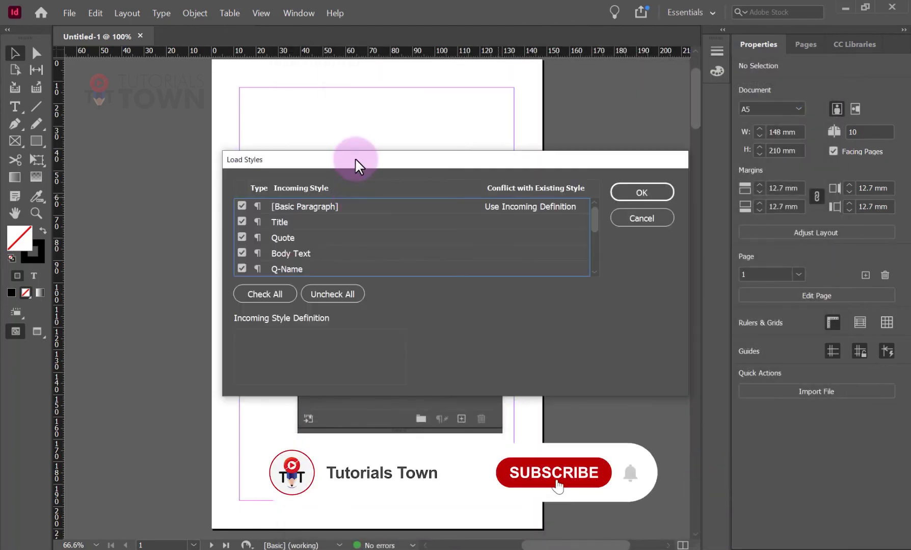
Enlarge the incoming style list, exclude [Basic Paragraph], Quote and Q-Name, and load the remaining paragraph and character styles
left_click_drag(355, 157, 307, 74)
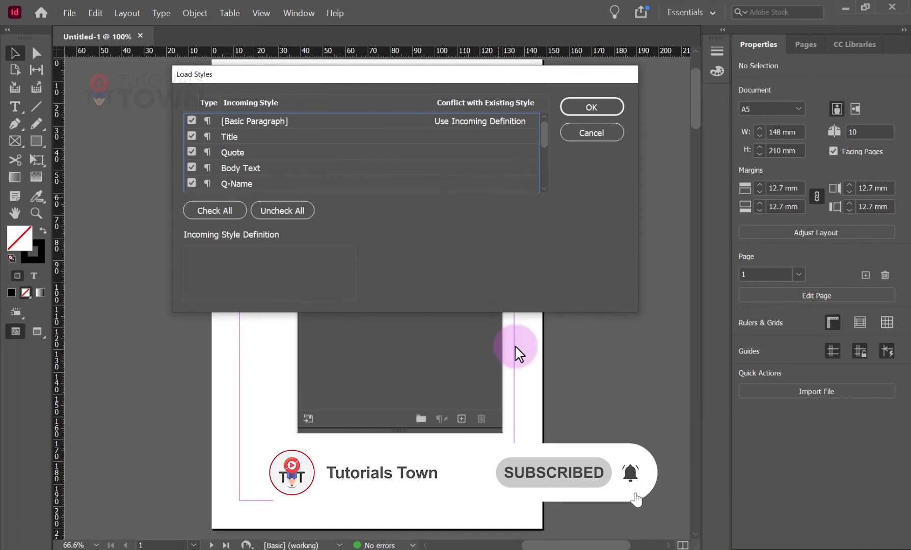
left_click_drag(515, 348, 520, 462)
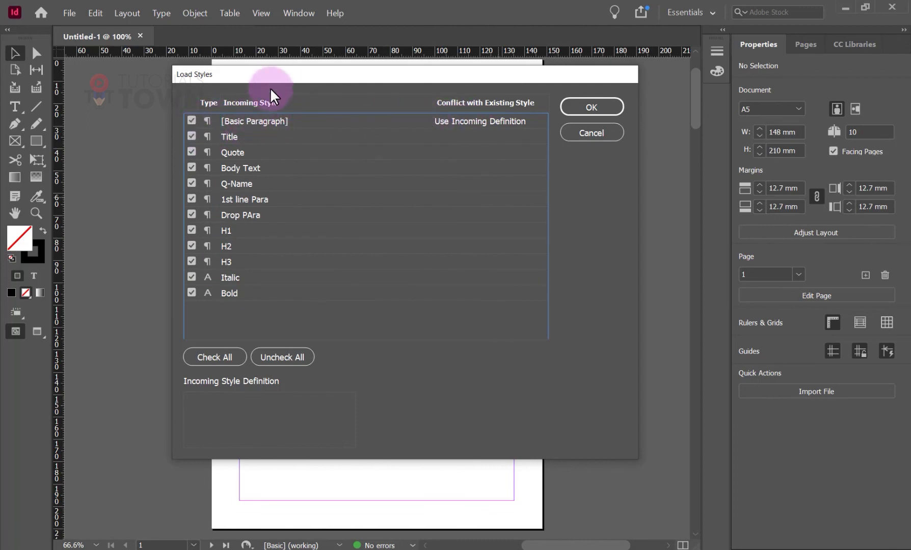
left_click_drag(270, 89, 203, 113)
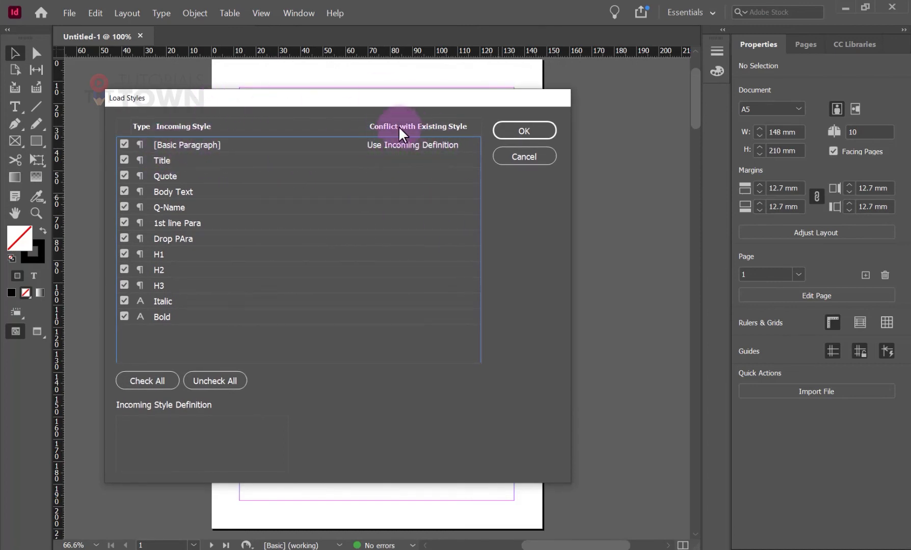
left_click(124, 144)
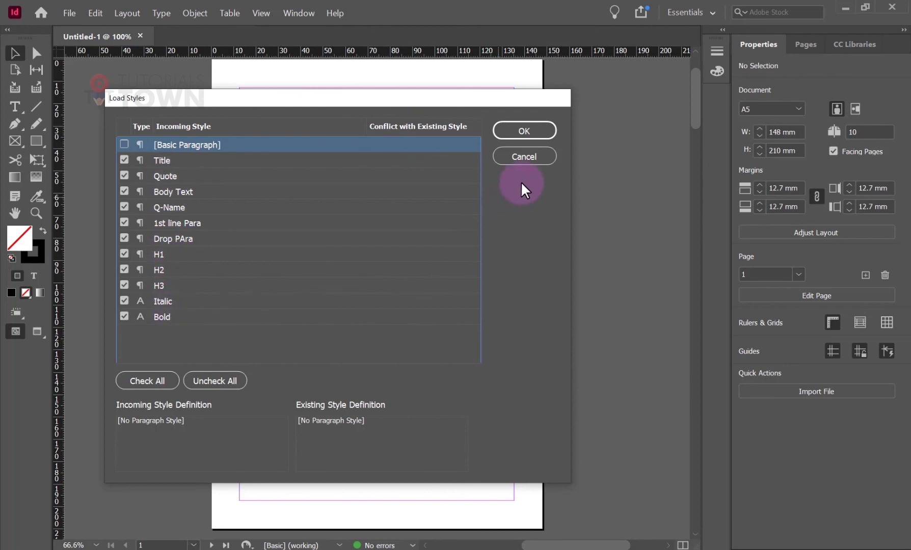
left_click(515, 130)
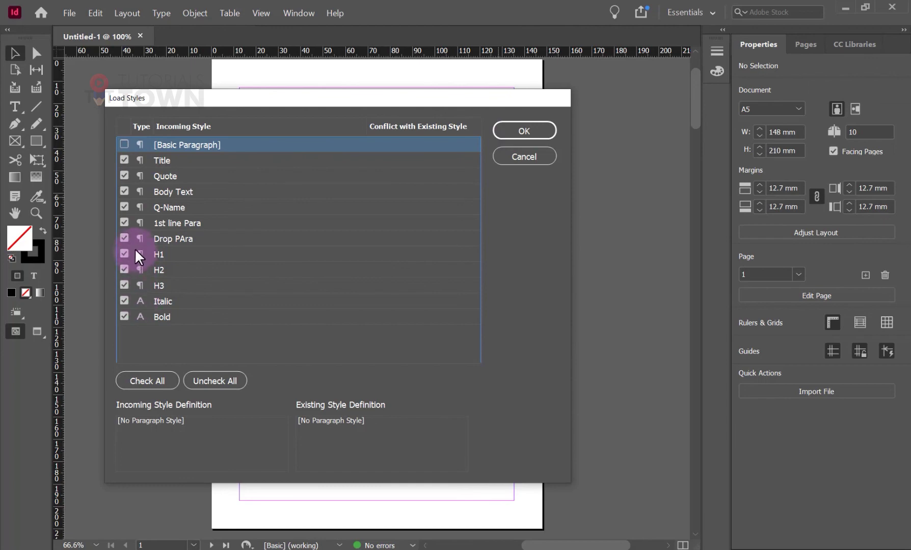
left_click(125, 206)
left_click(124, 176)
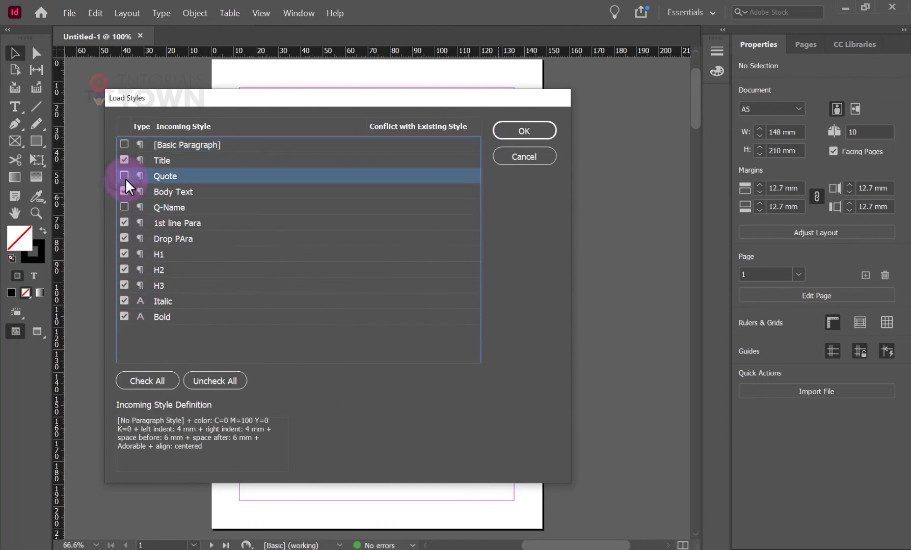
left_click(520, 132)
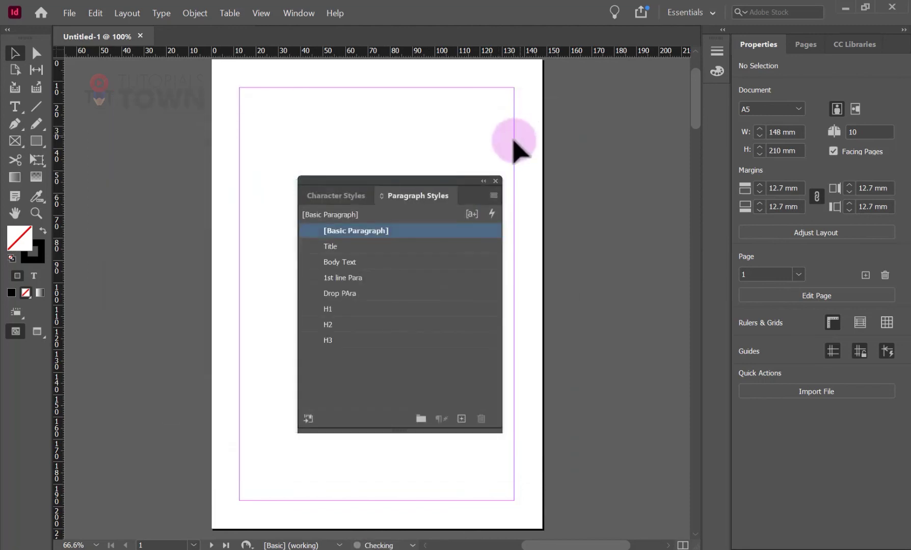
Move the style lists higher over the page and review the loaded paragraph and character styles
left_click_drag(372, 181, 452, 107)
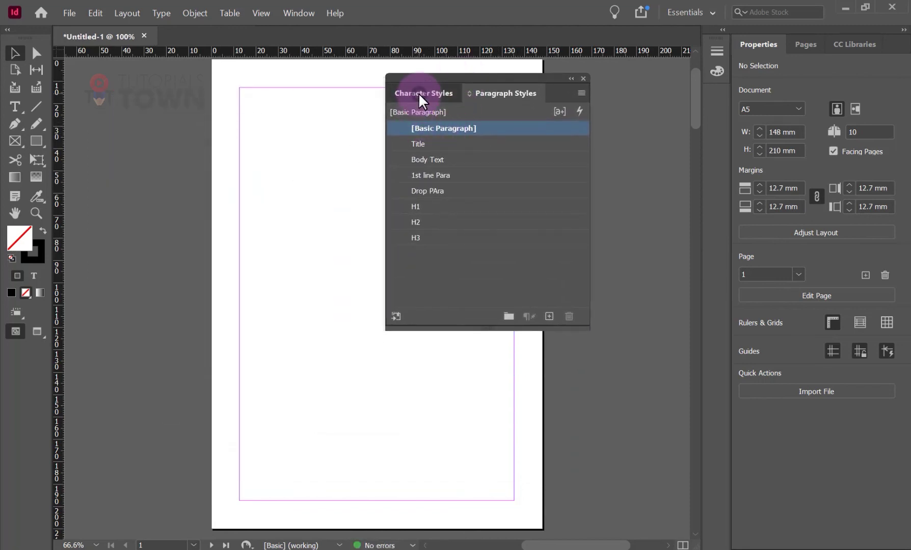
left_click(421, 92)
left_click(490, 93)
left_click(440, 93)
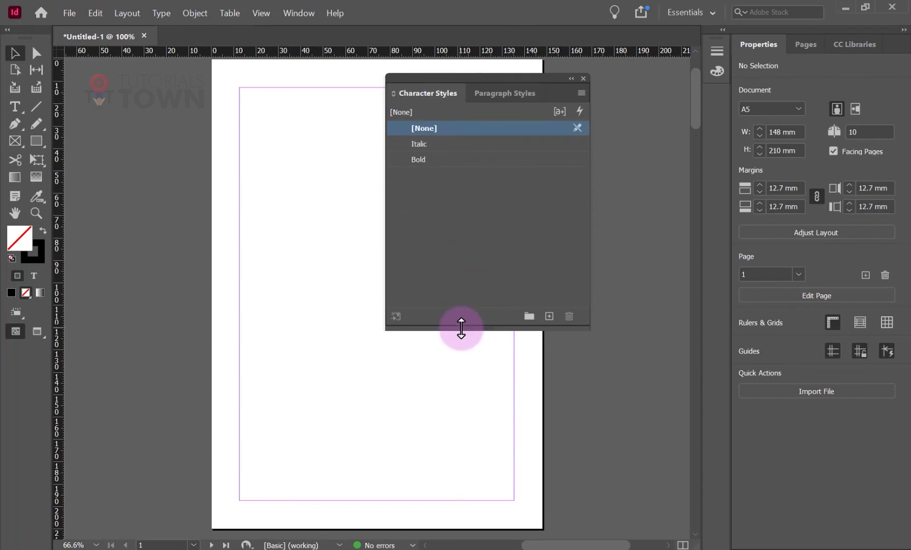